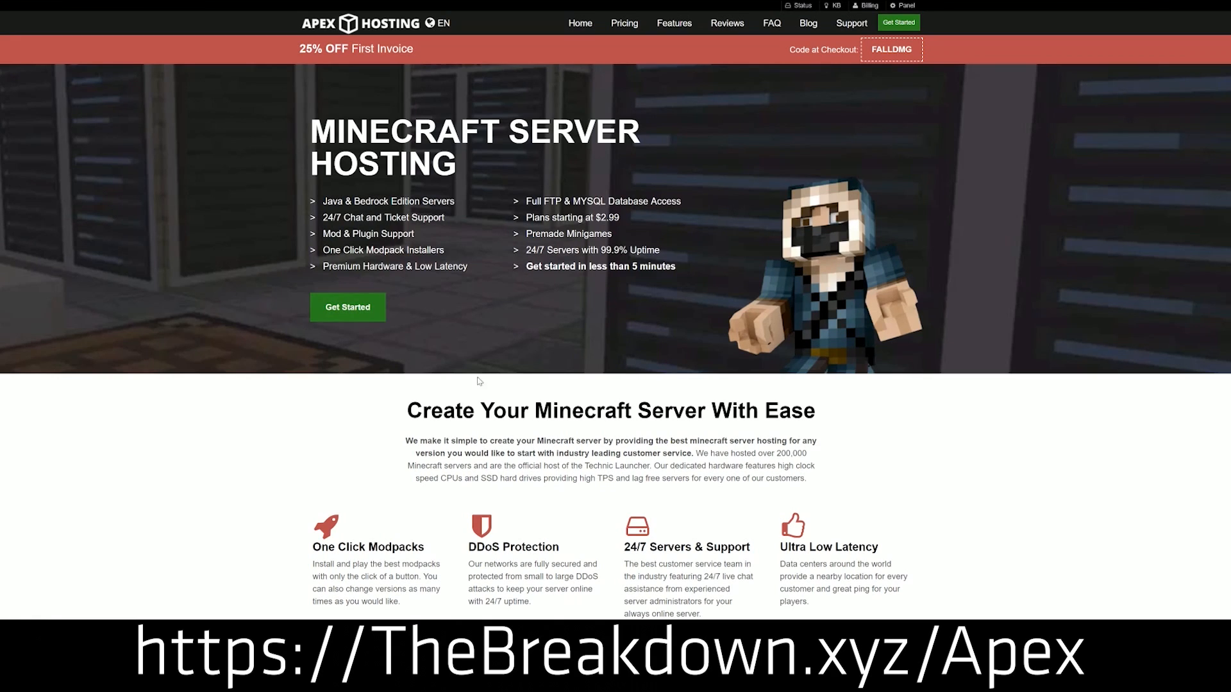
Scroll to the hosting homepage's feature list and highlight the support and backup feature headings.
scroll(478, 381, "down", 4)
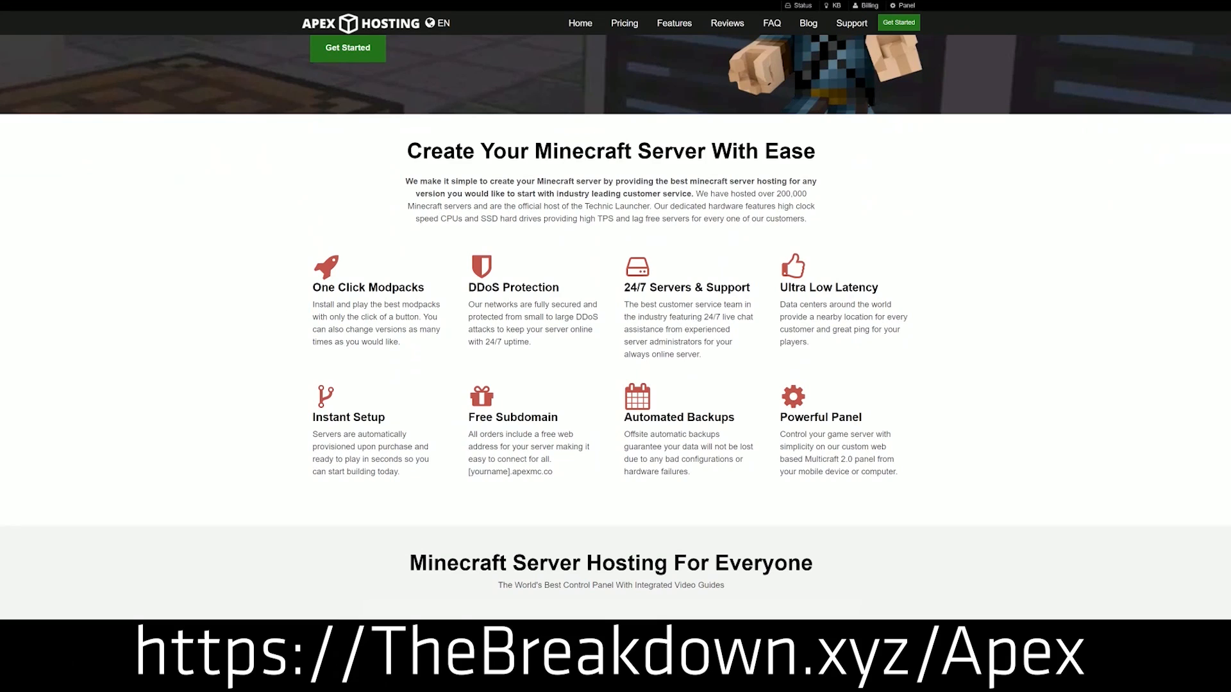
left_click_drag(312, 287, 763, 290)
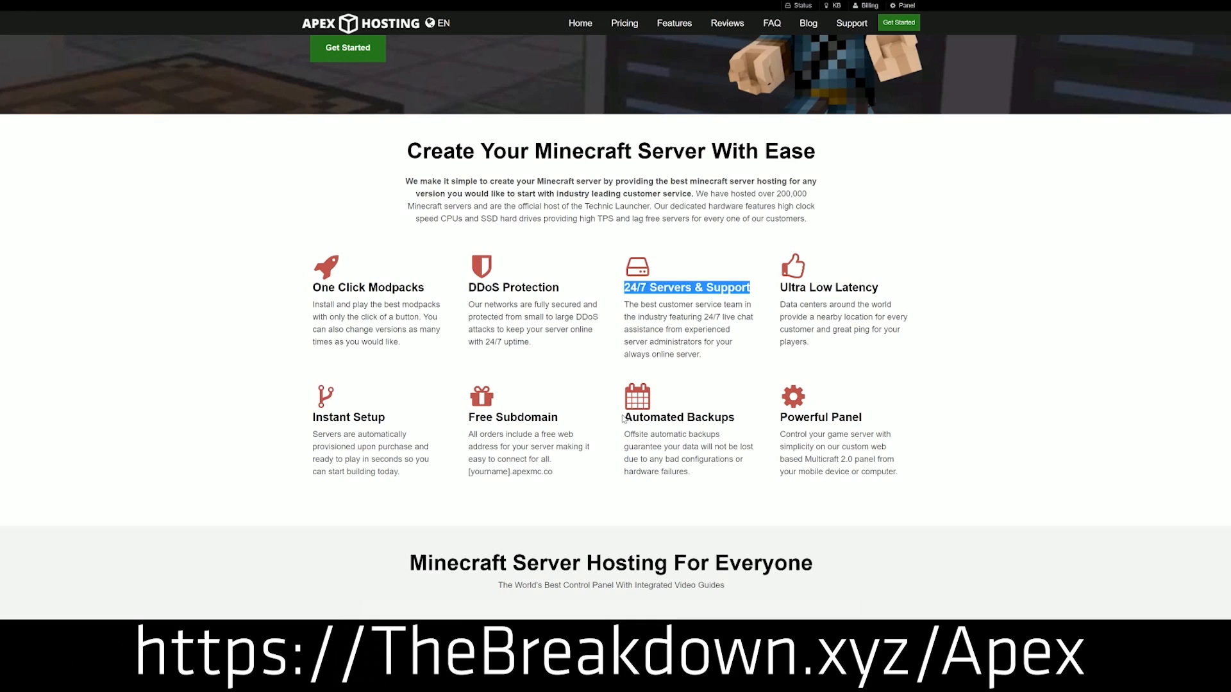
left_click_drag(622, 419, 768, 413)
left_click(579, 421)
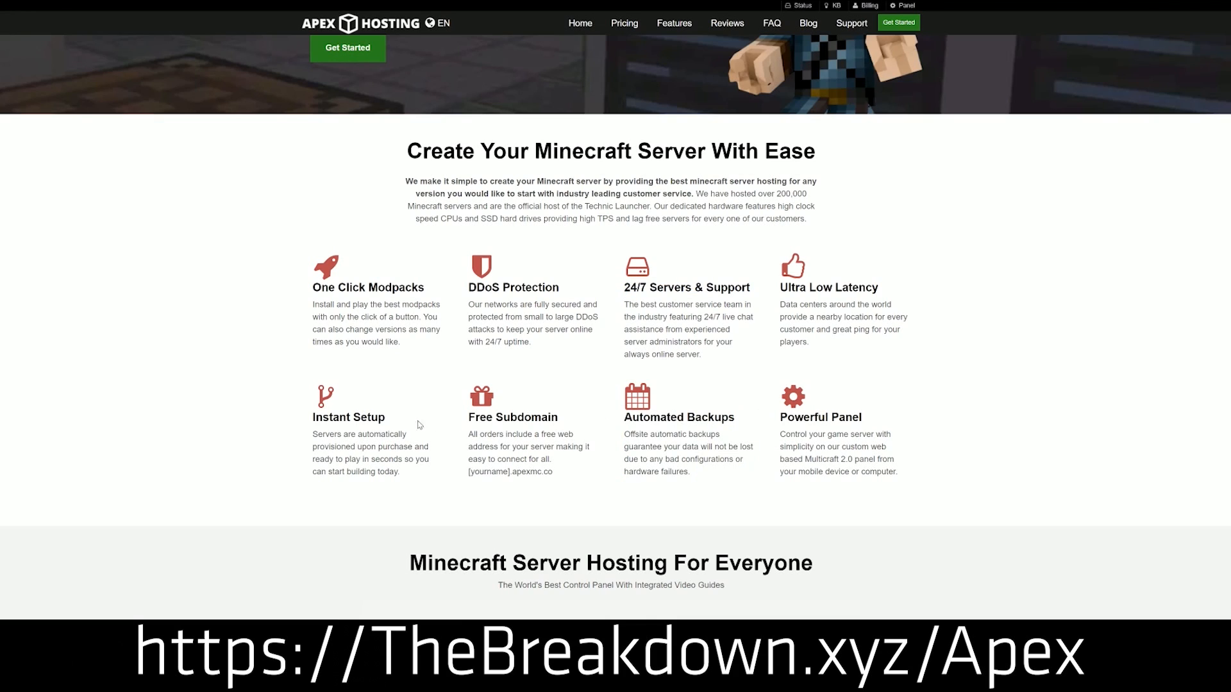
left_click_drag(408, 473, 314, 417)
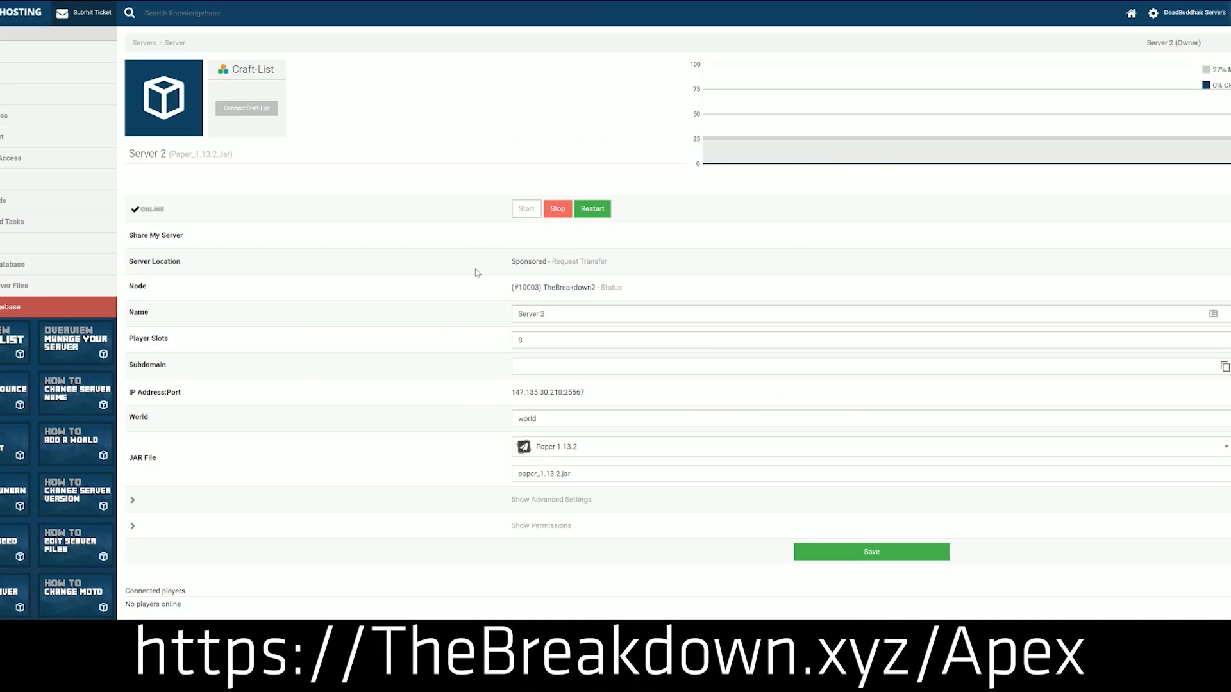
Change the server's JAR file to Minecraft 1.15, confirming the version change and keeping the existing world.
left_click(580, 457)
scroll(574, 512, "down", 5)
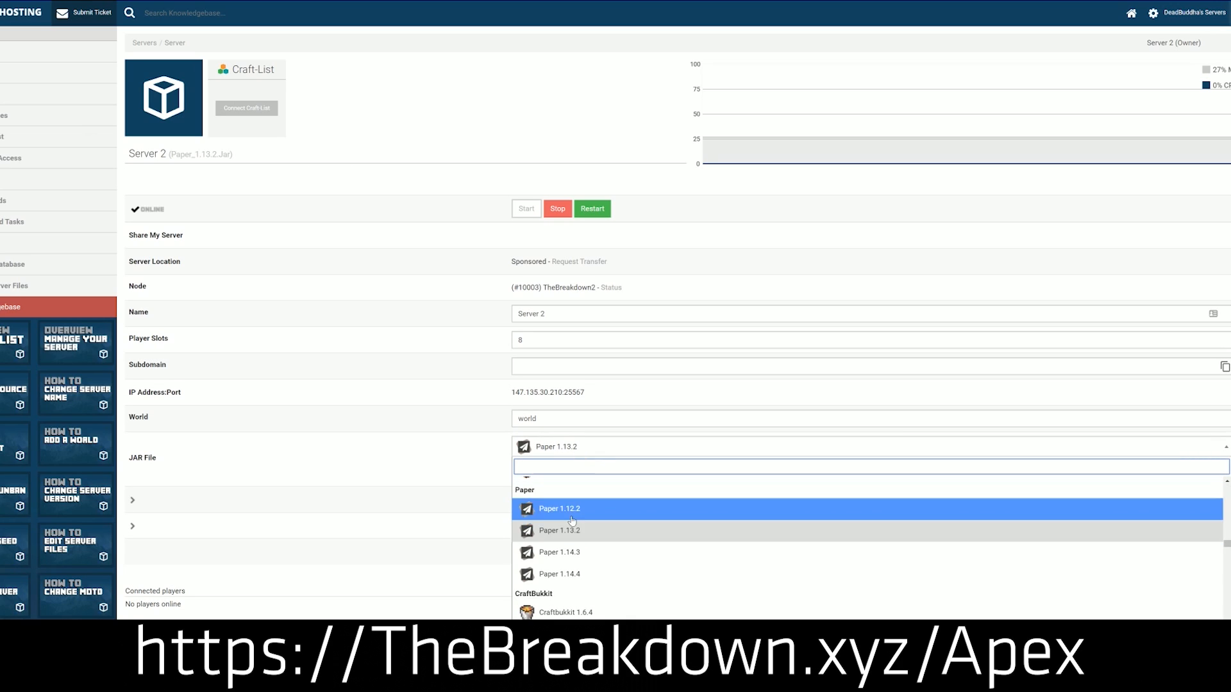
scroll(572, 557, "down", 10)
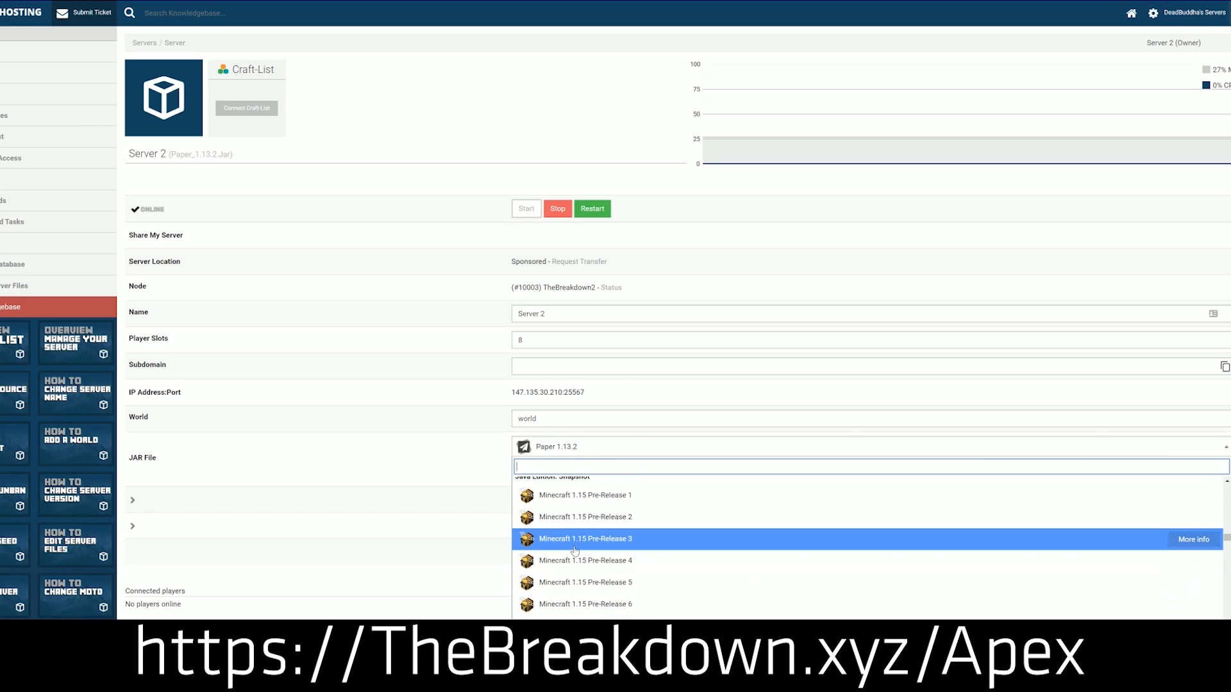
scroll(571, 556, "up", 3)
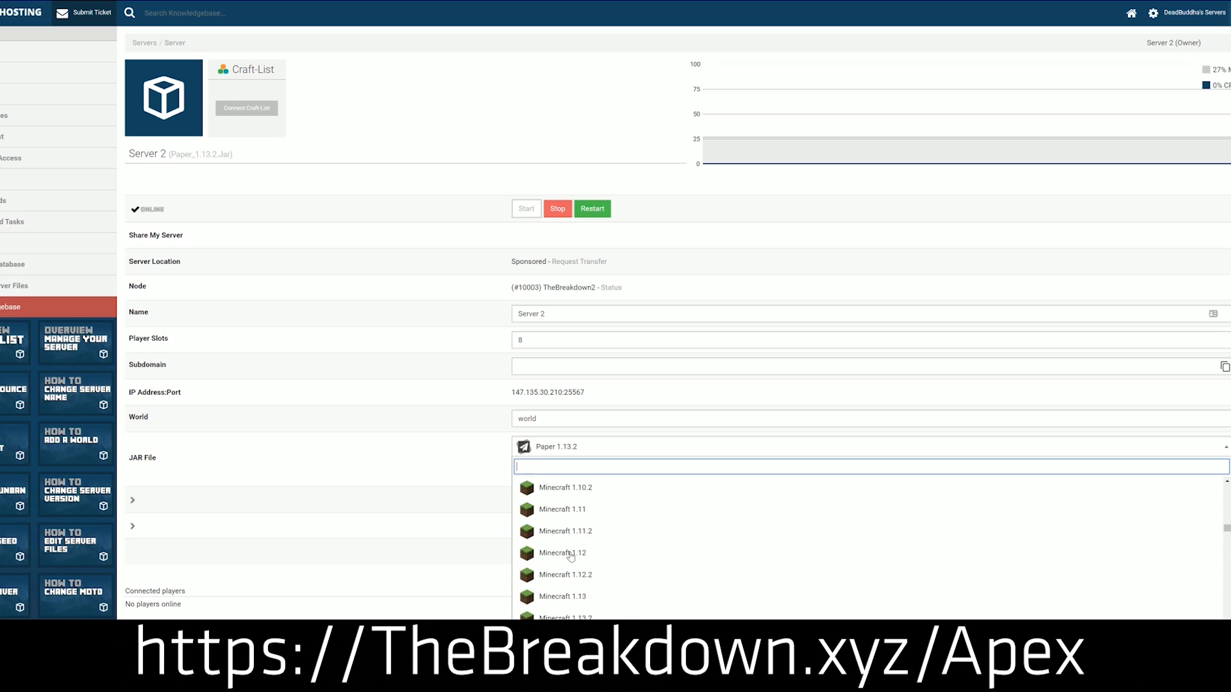
scroll(571, 557, "down", 1)
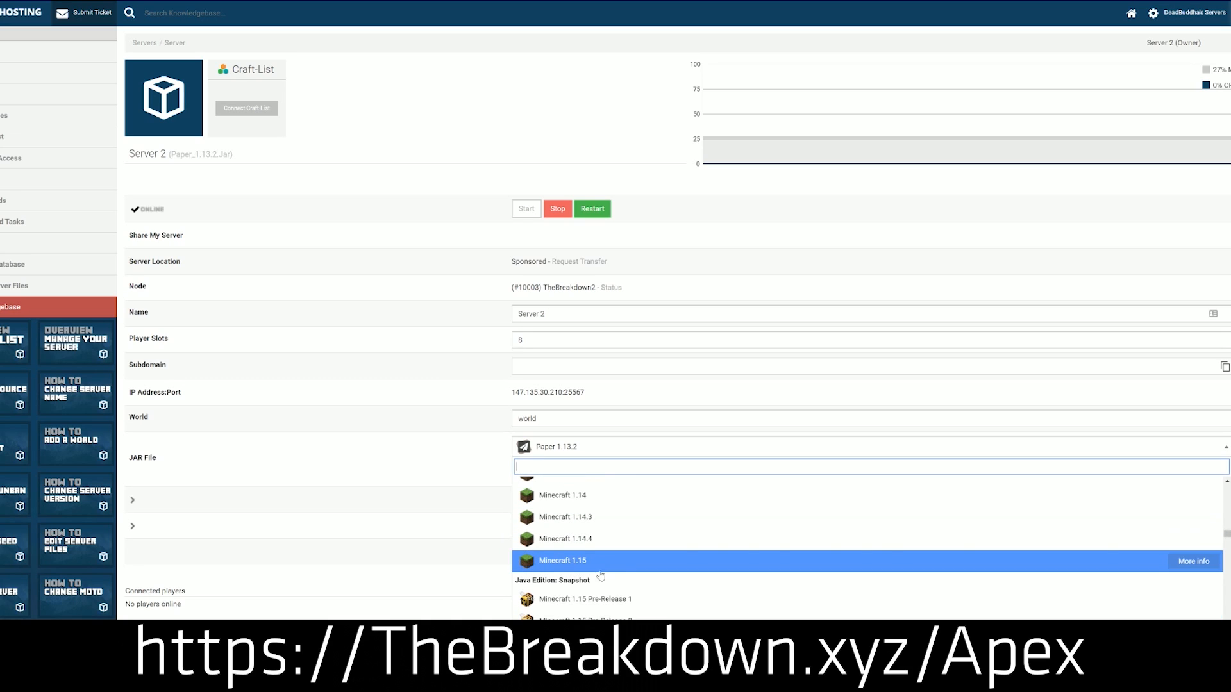
left_click(630, 563)
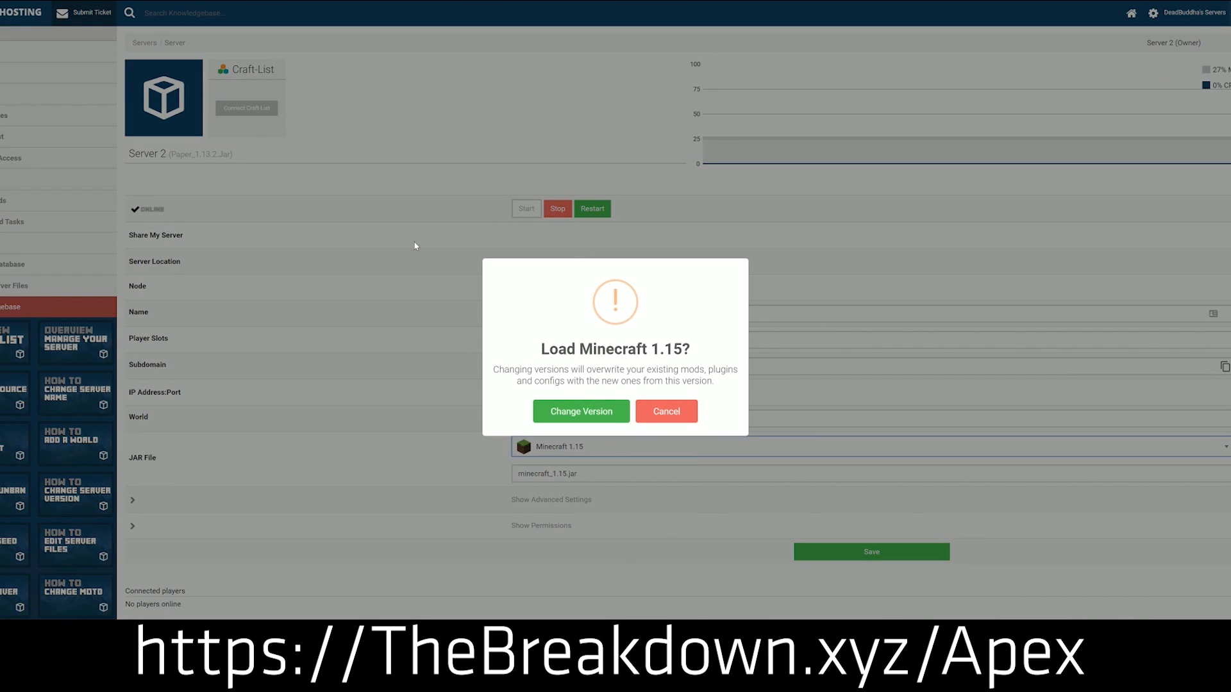
left_click(603, 420)
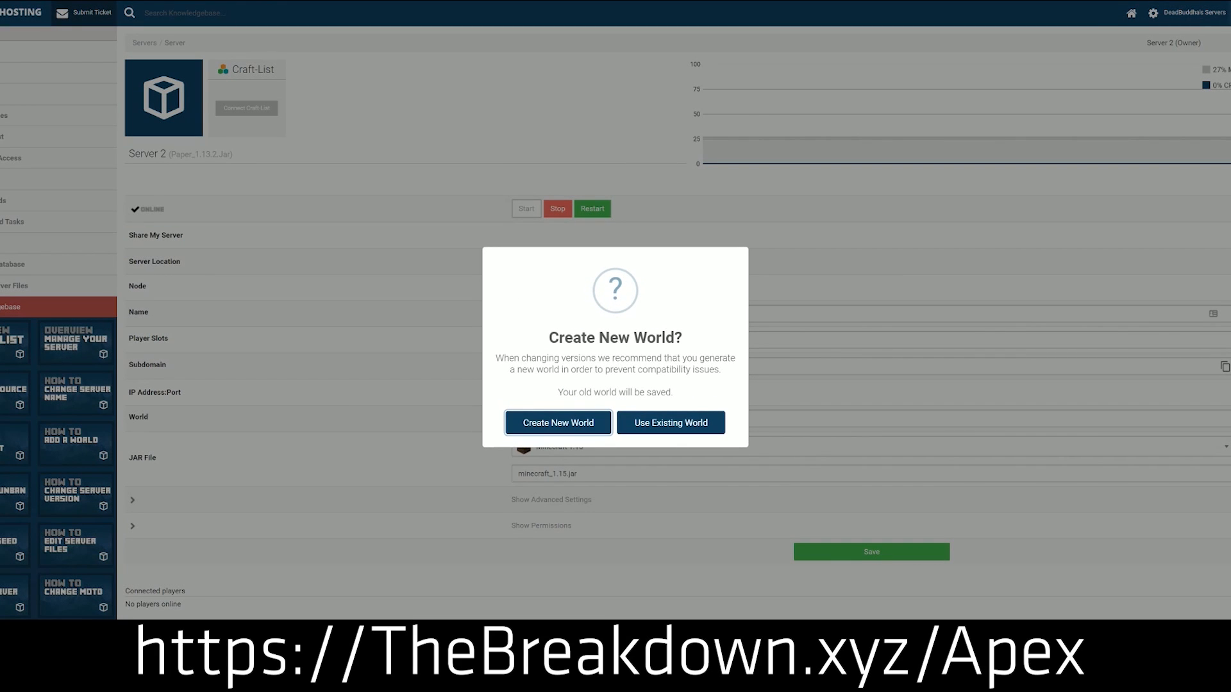
left_click(672, 424)
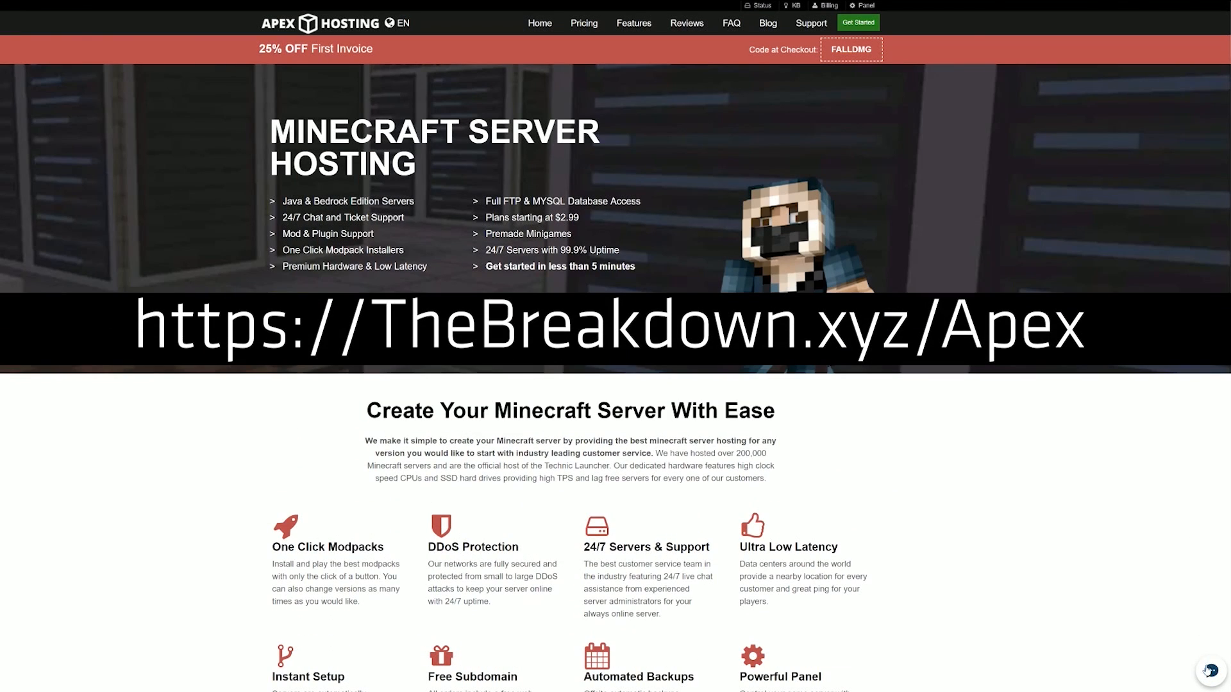
Start a live support chat, send "Hey! Just sending in a quick message to show how fast your support is in a video.", then minimize it.
left_click(1207, 670)
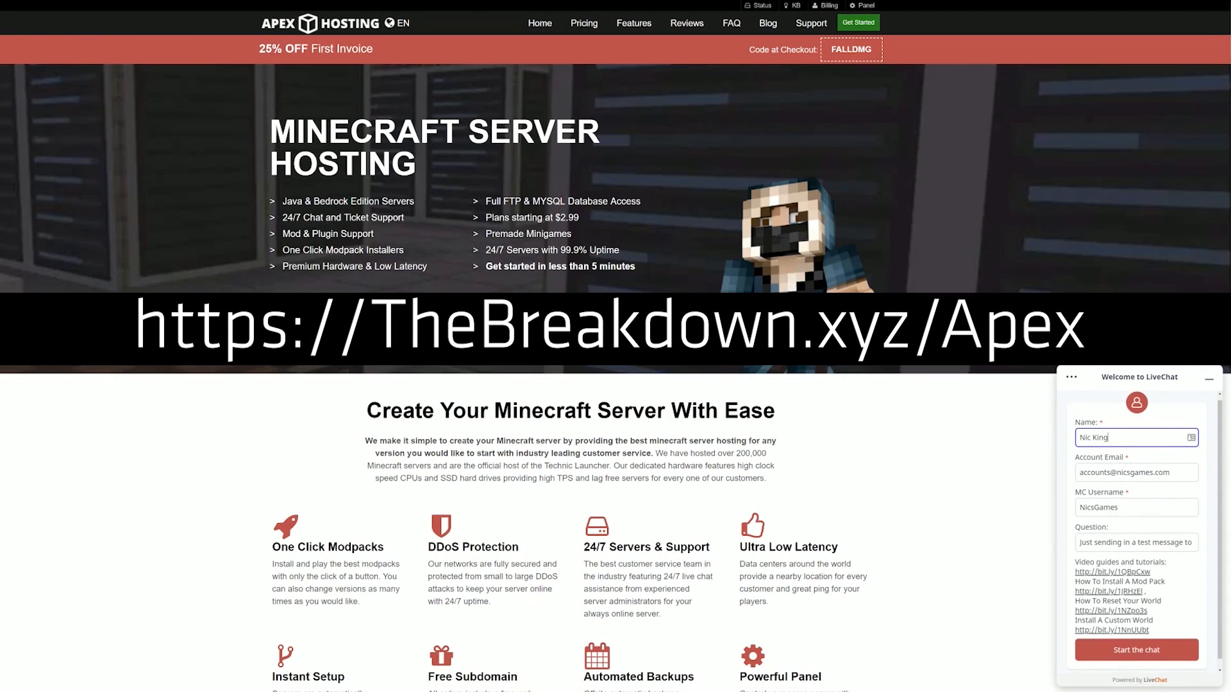
left_click(1128, 641)
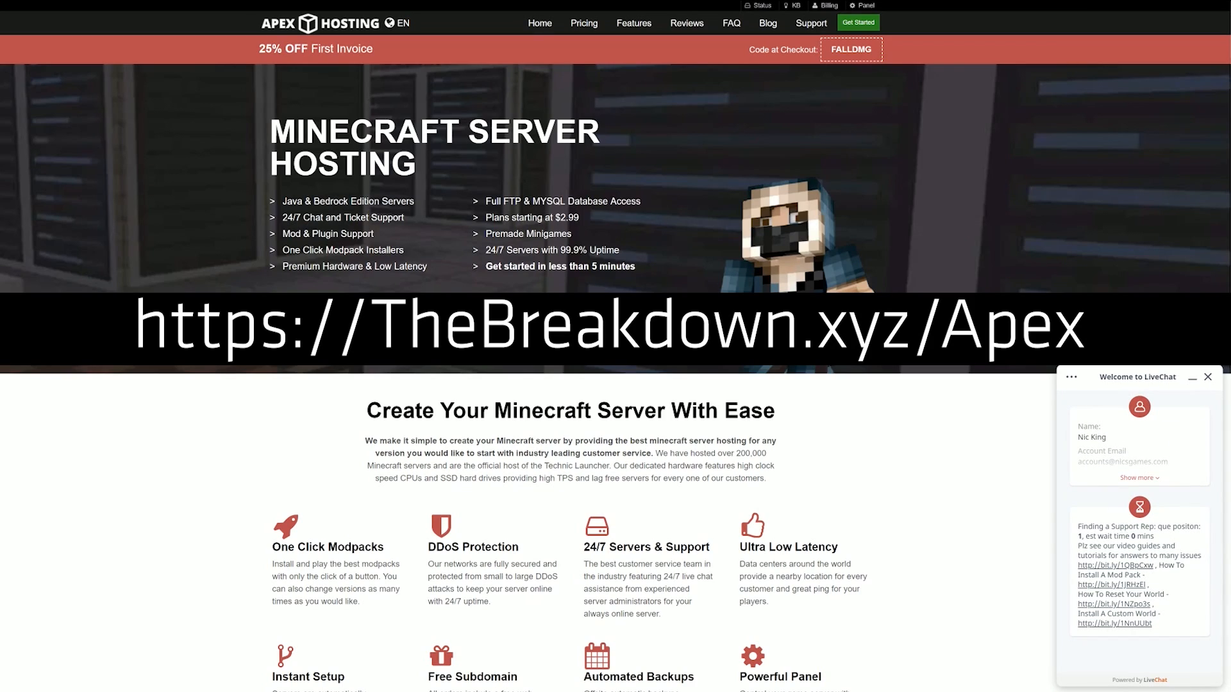
left_click_drag(1160, 538, 1081, 537)
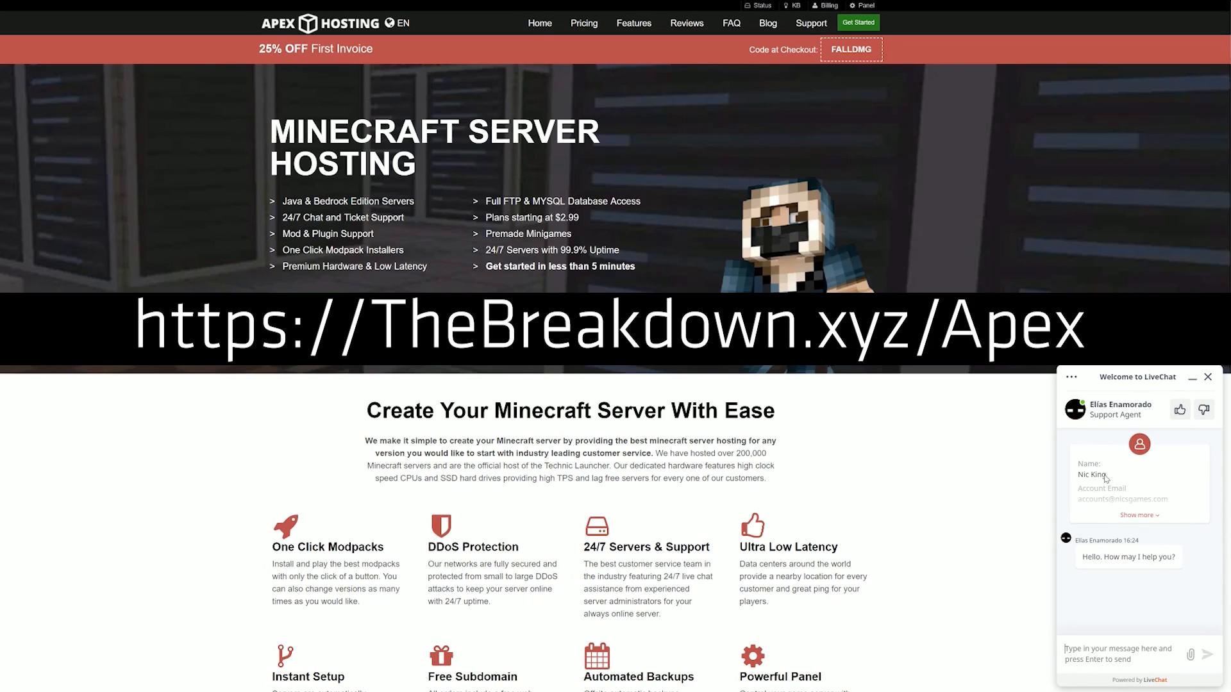
type("Hey! Just sending in a quick message to show how fast your support is in a video")
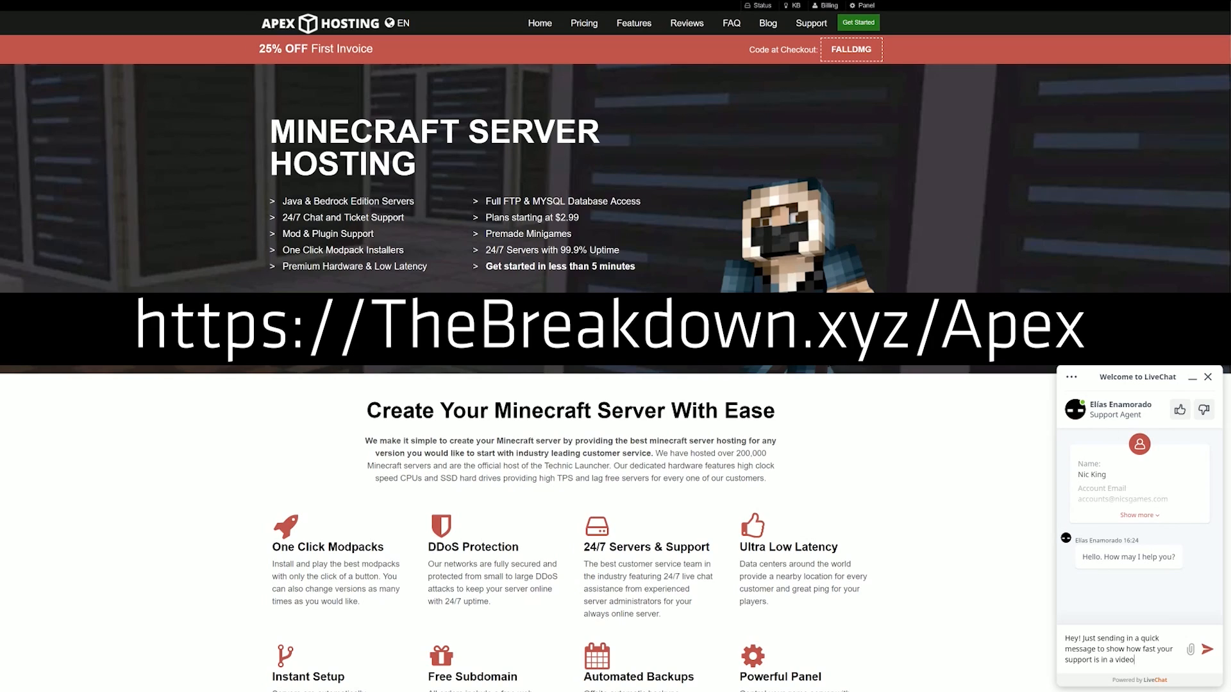
type(".")
key("Return")
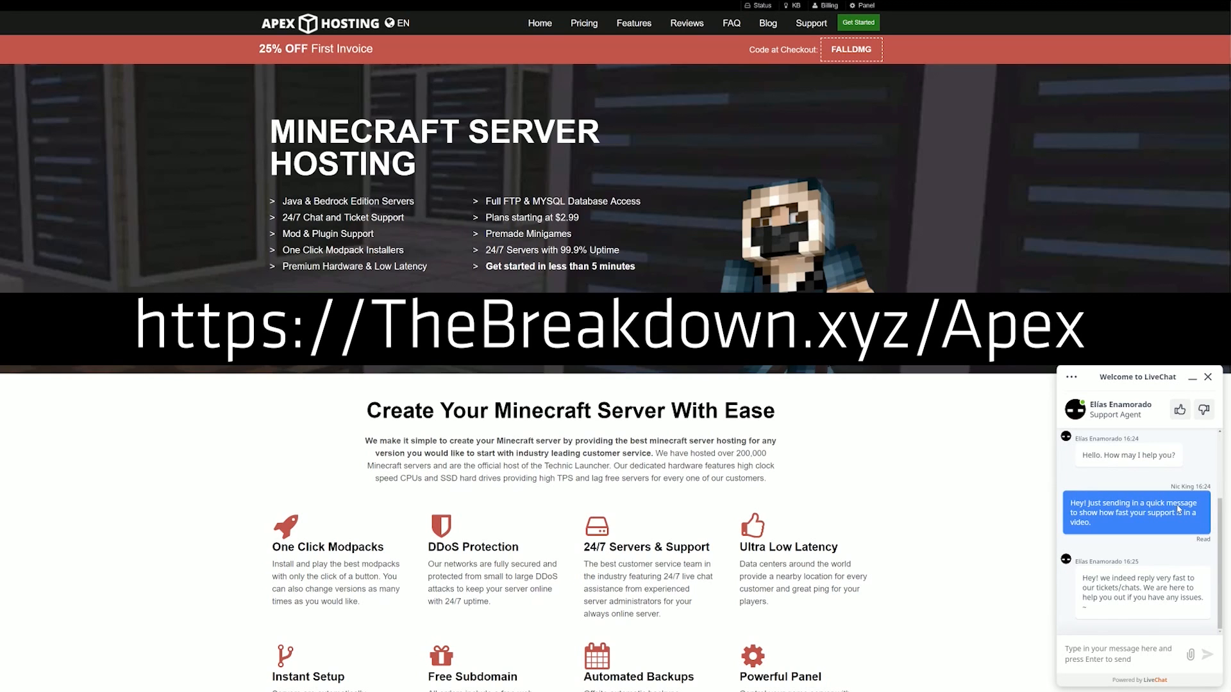
left_click(1192, 378)
Review the homepage feature blocks and the integrated video guides carousel.
scroll(343, 191, "down", 4)
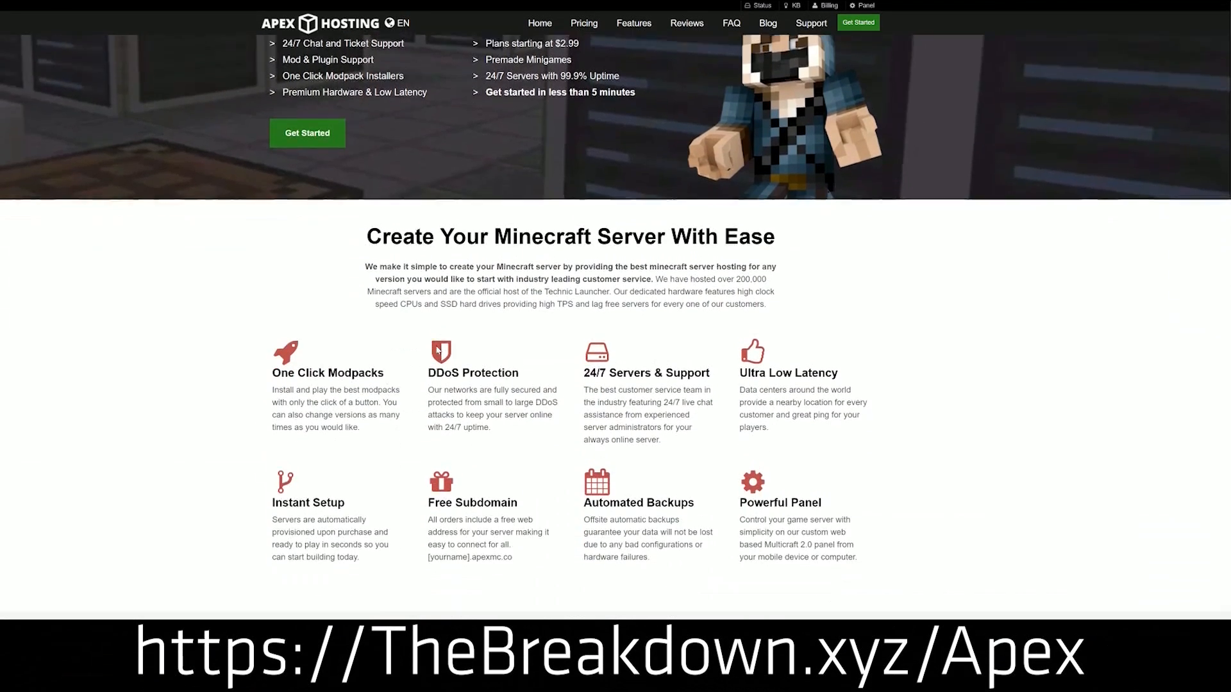
left_click_drag(271, 287, 710, 288)
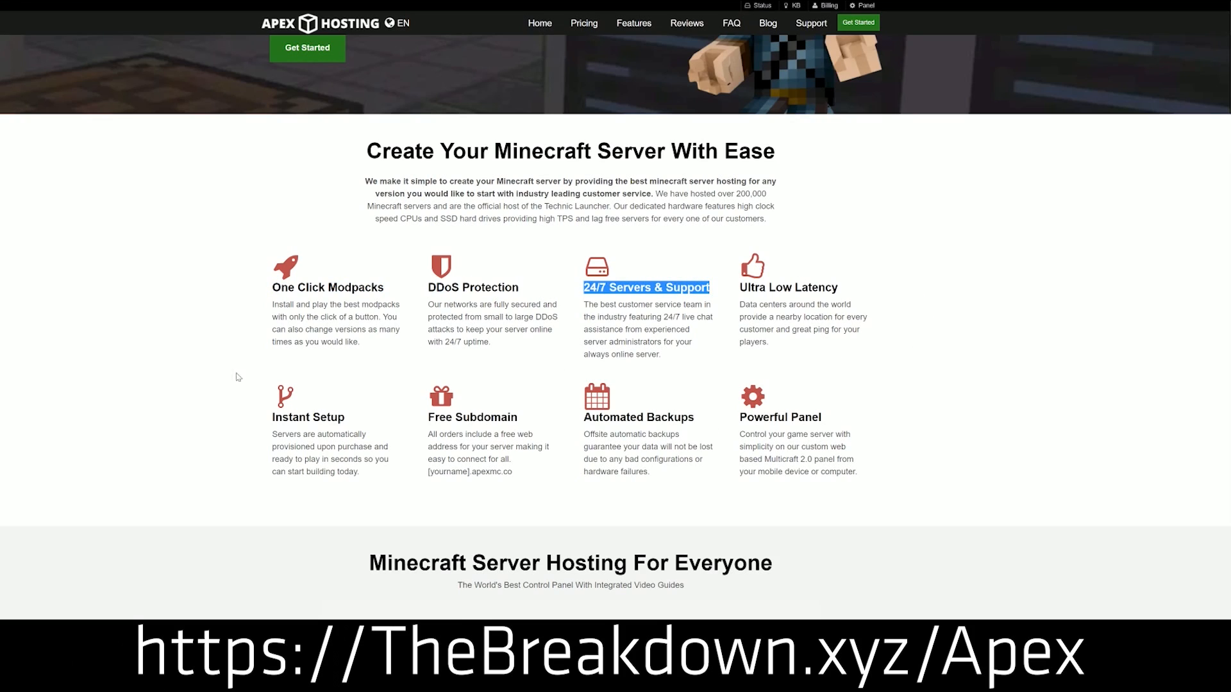
left_click_drag(582, 418, 731, 417)
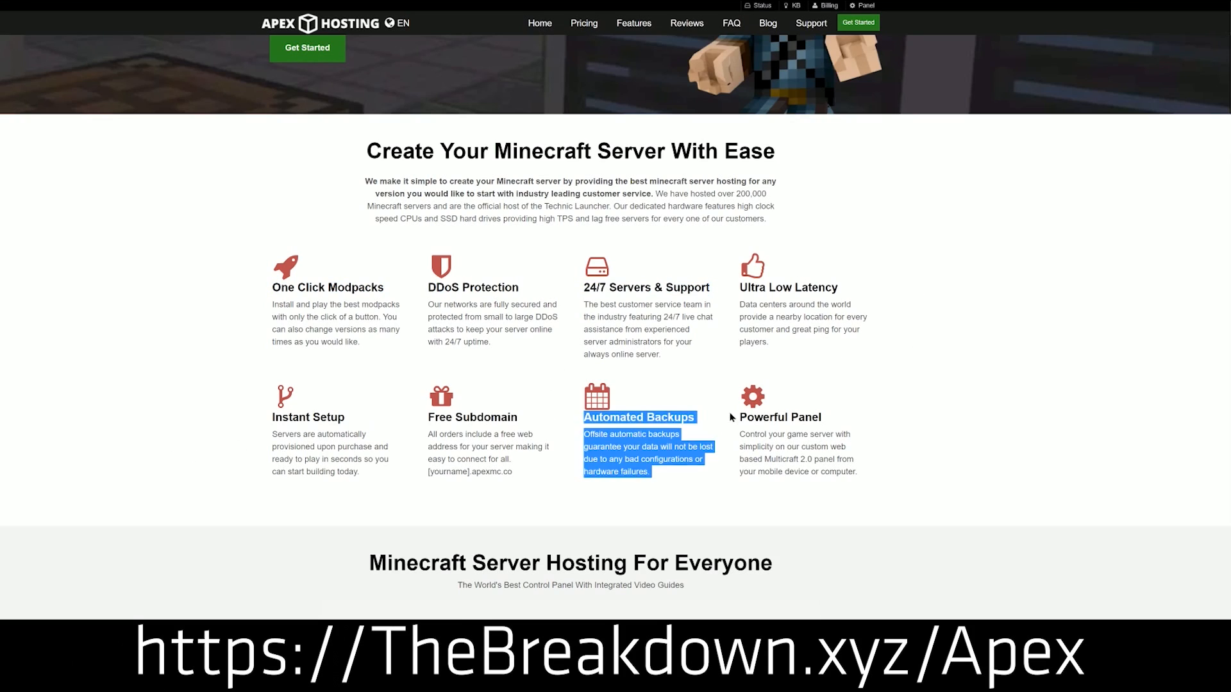
left_click(529, 418)
left_click_drag(369, 473, 270, 418)
left_click(258, 428)
scroll(258, 431, "down", 8)
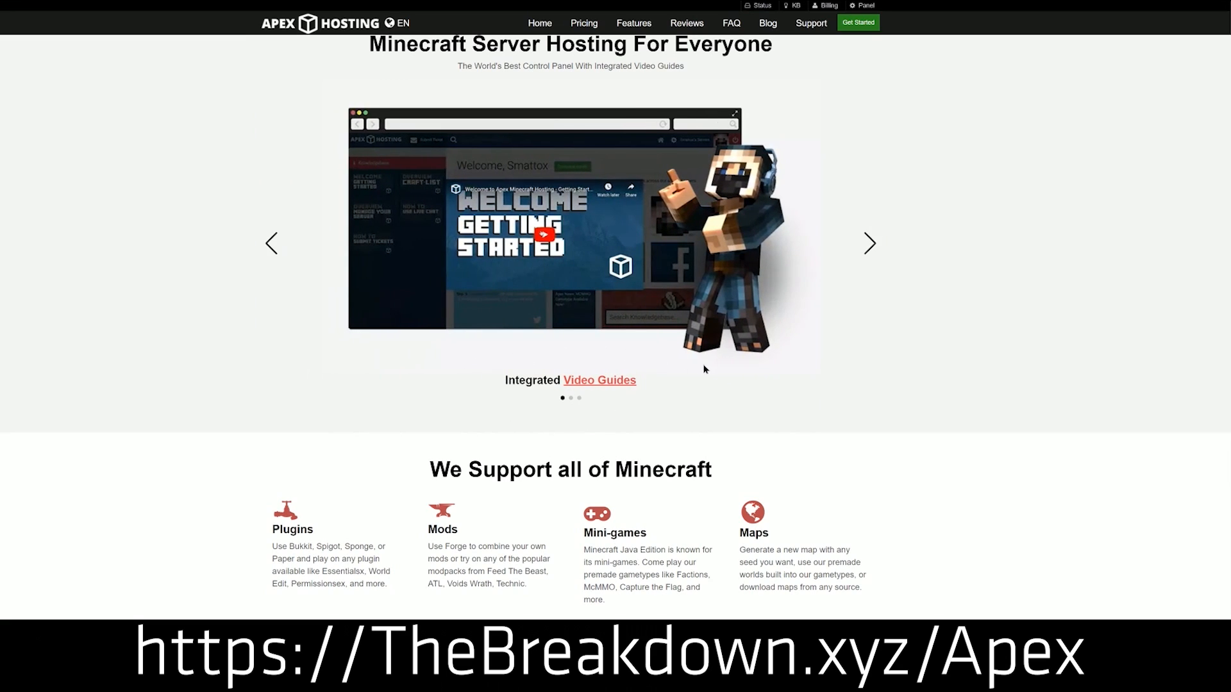
scroll(775, 443, "up", 1)
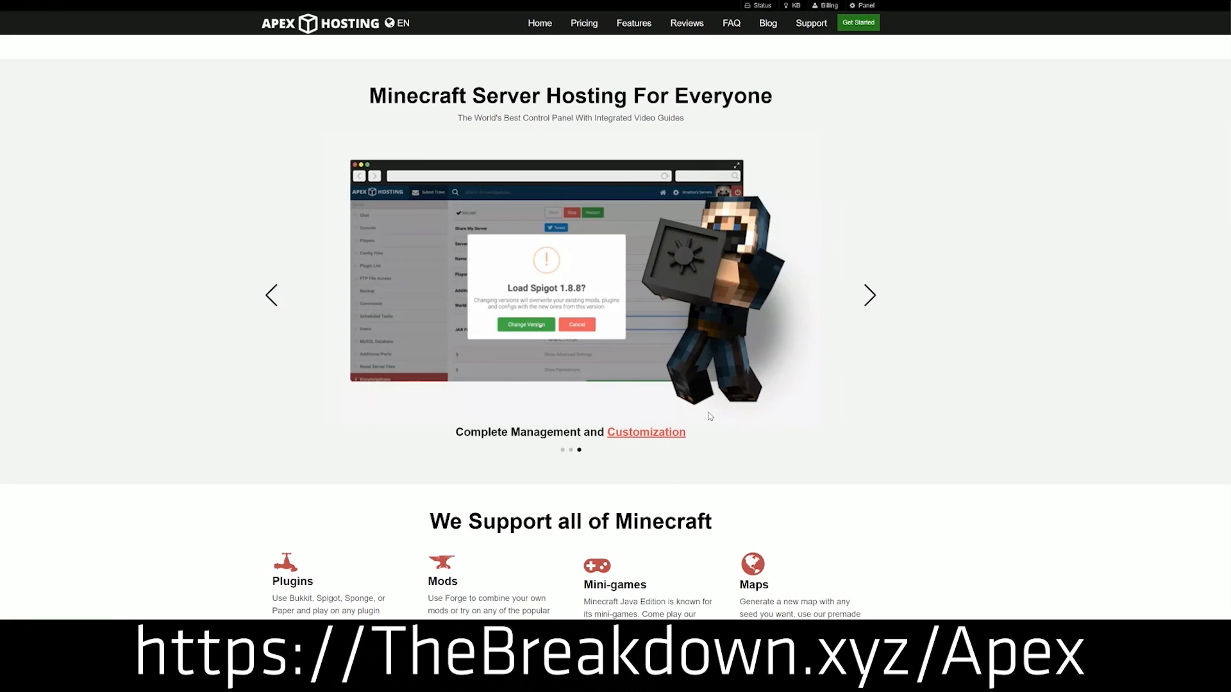
Scroll through the server locations, customer reviews, feature descriptions and FAQ sections of the homepage.
scroll(469, 478, "down", 4)
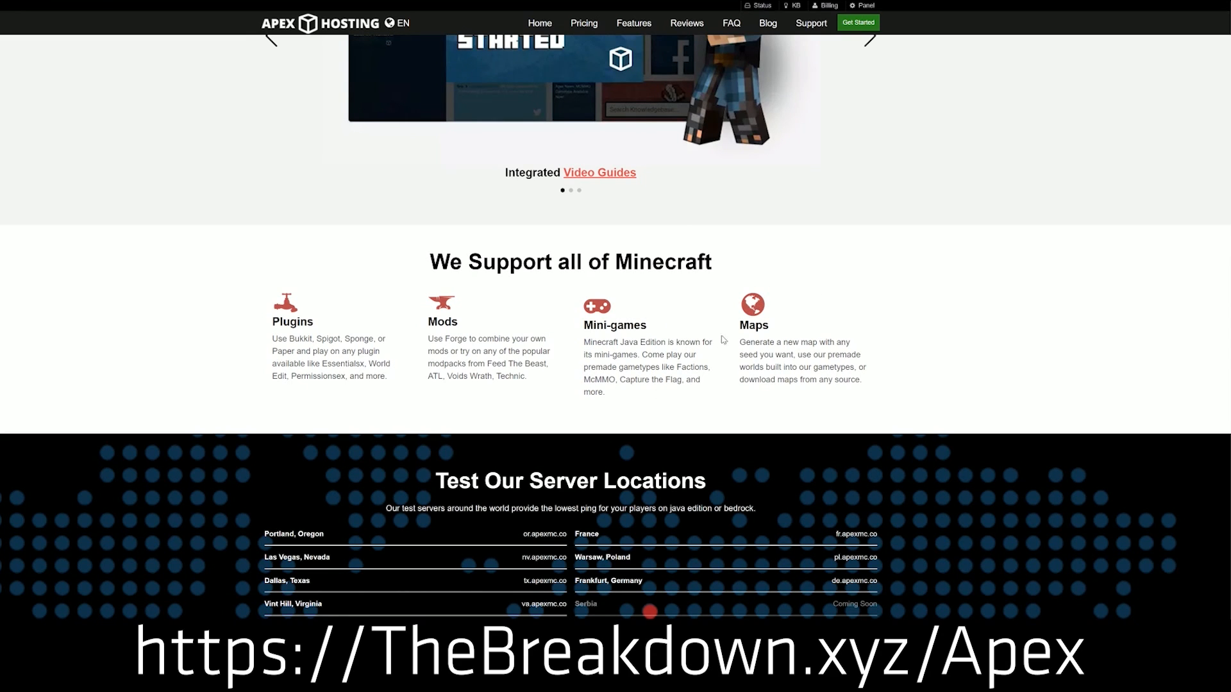
scroll(890, 298, "down", 4)
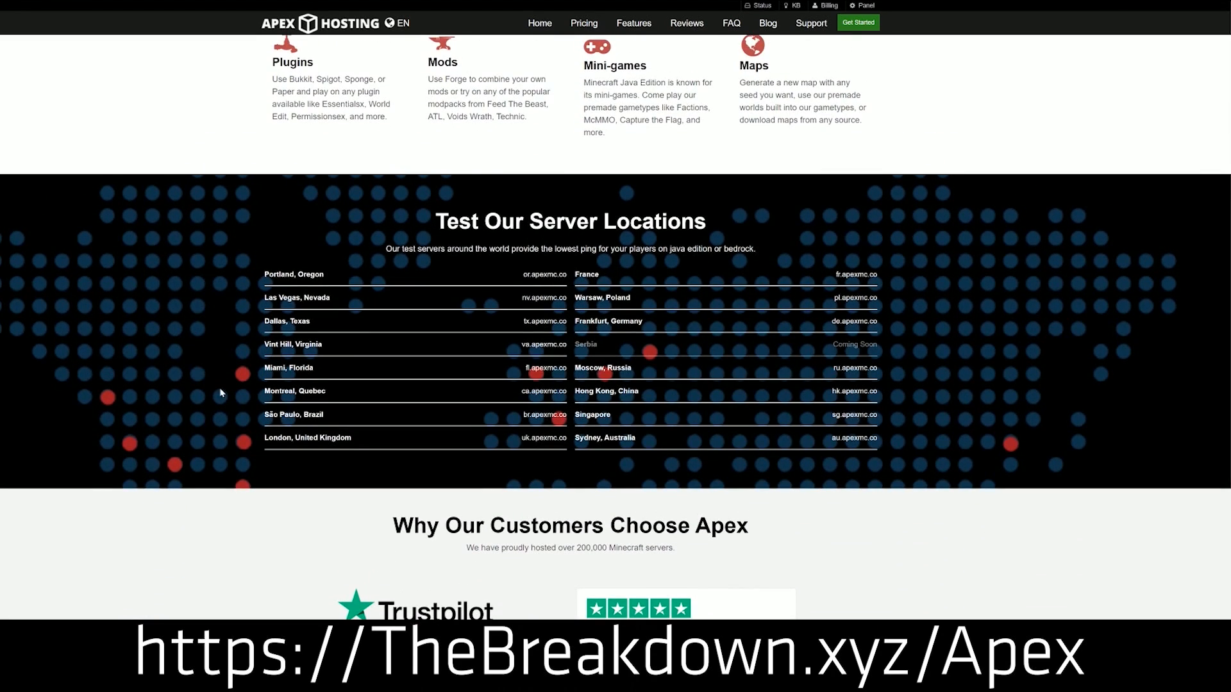
scroll(953, 503, "down", 4)
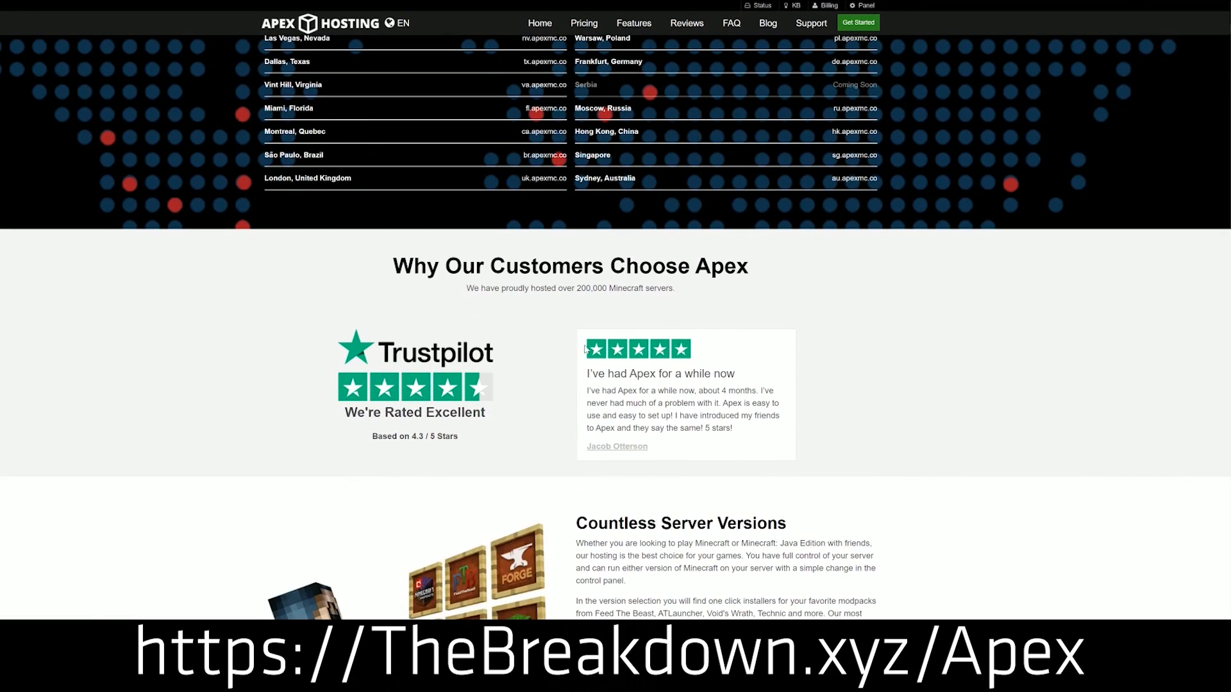
left_click_drag(687, 293, 464, 290)
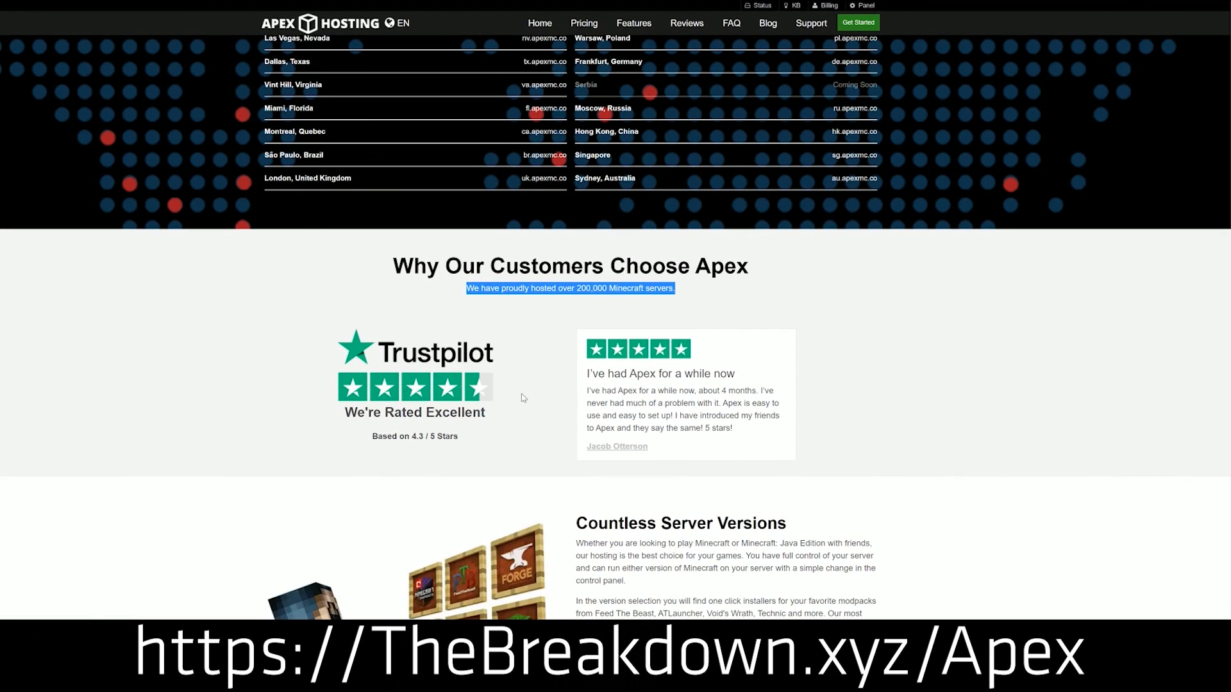
scroll(615, 320, "down", 8)
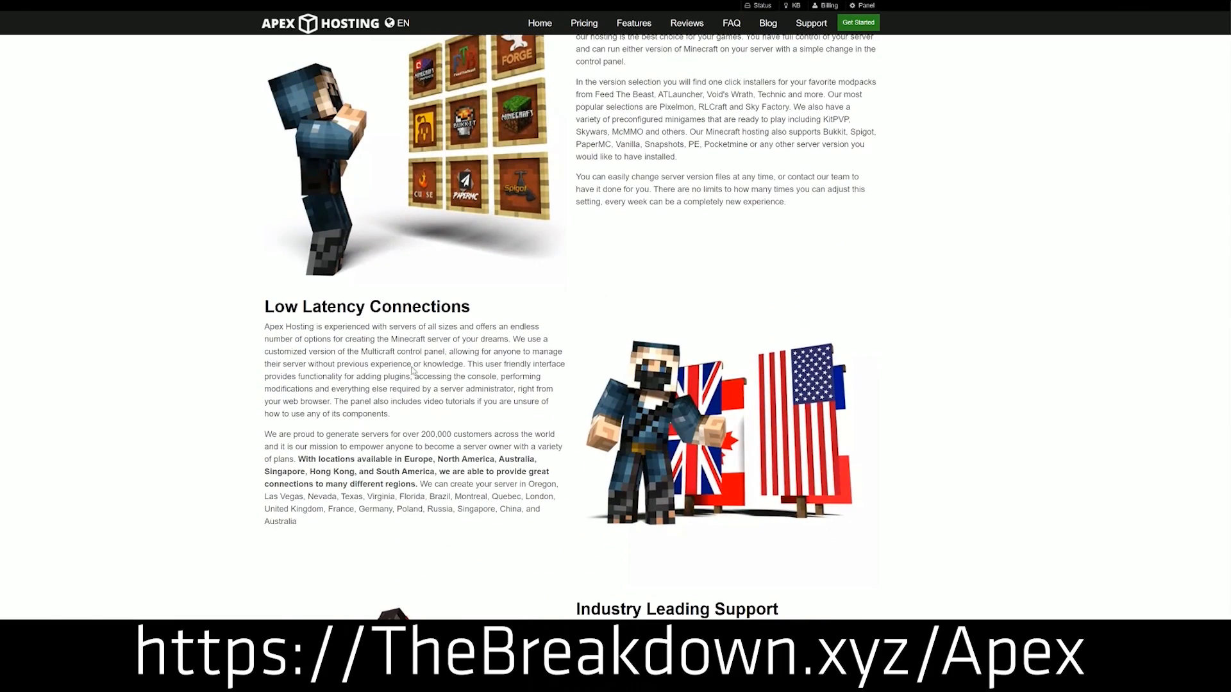
scroll(414, 370, "down", 8)
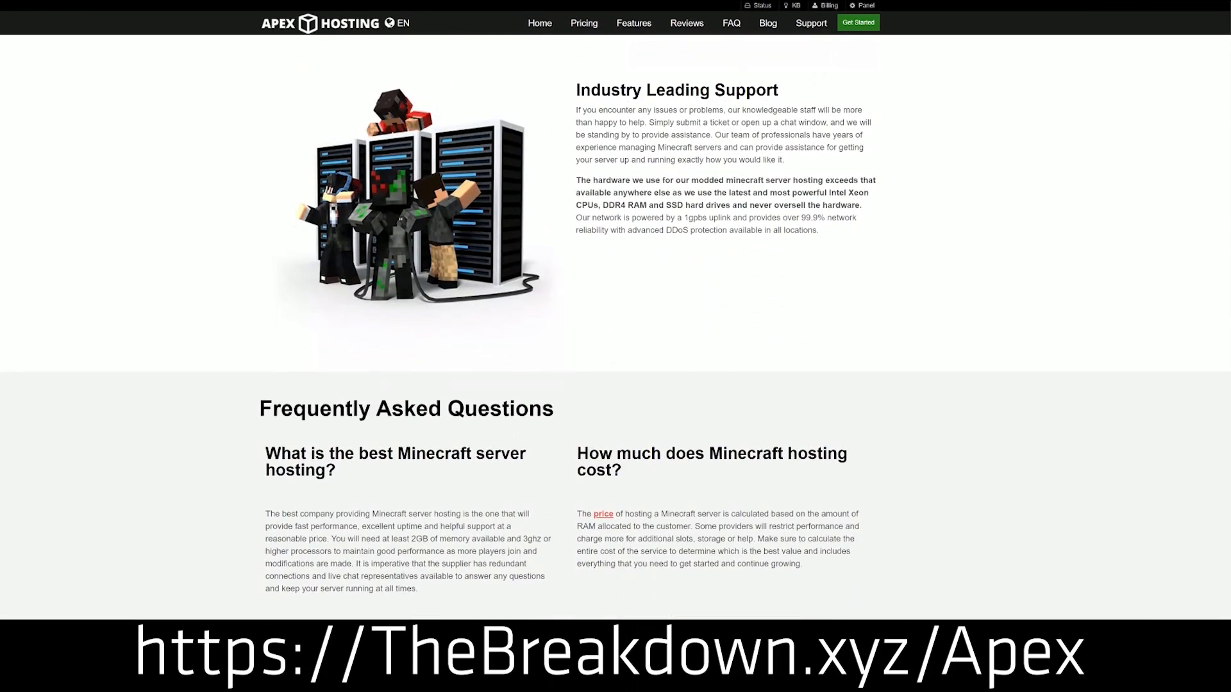
scroll(812, 599, "down", 10)
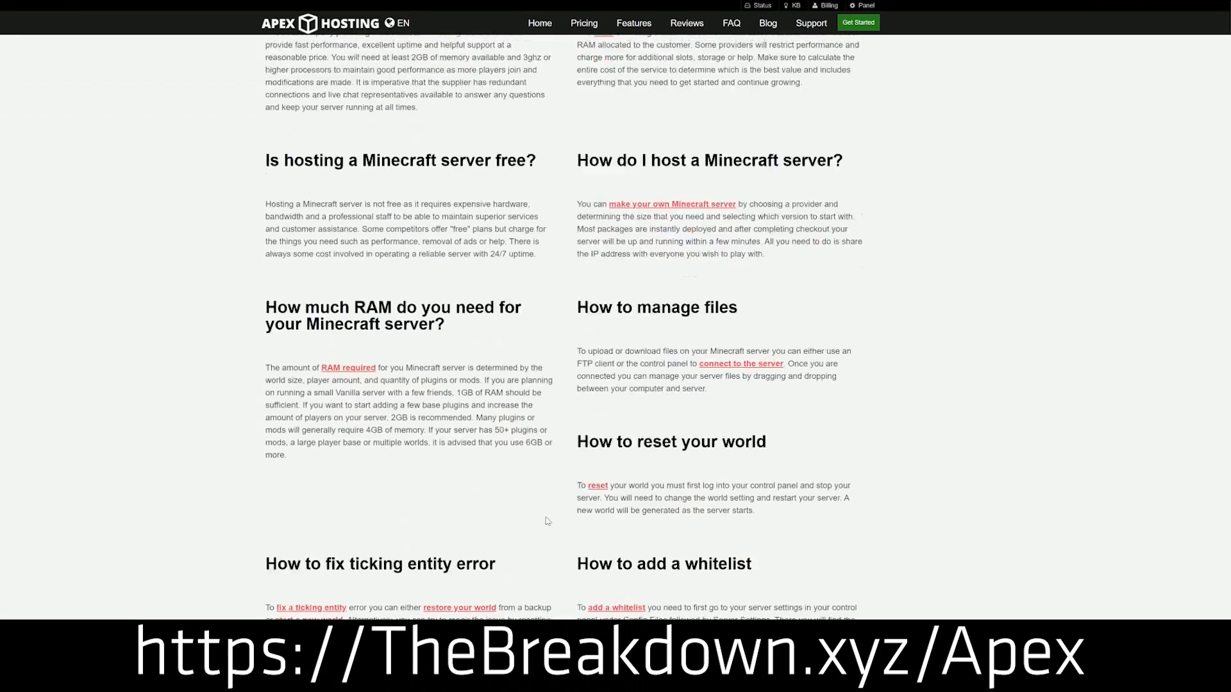
scroll(859, 591, "down", 7)
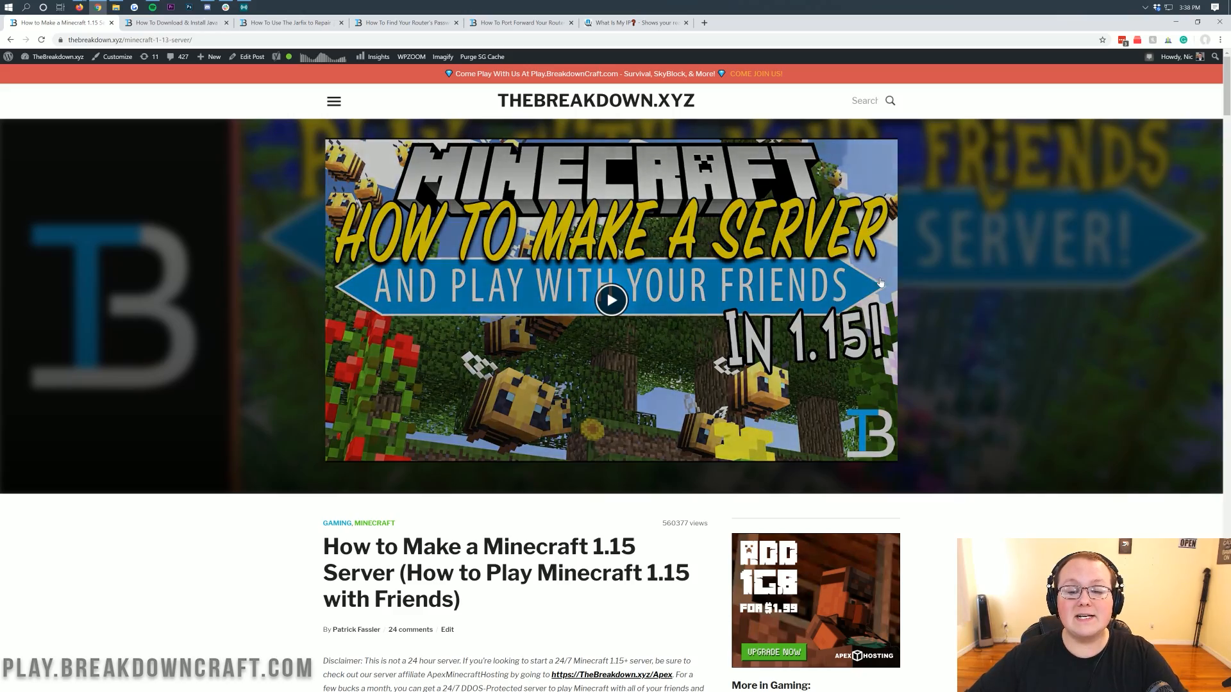
Read through the Minecraft 1.15 server tutorial article's steps on TheBreakdown.xyz.
scroll(520, 390, "down", 6)
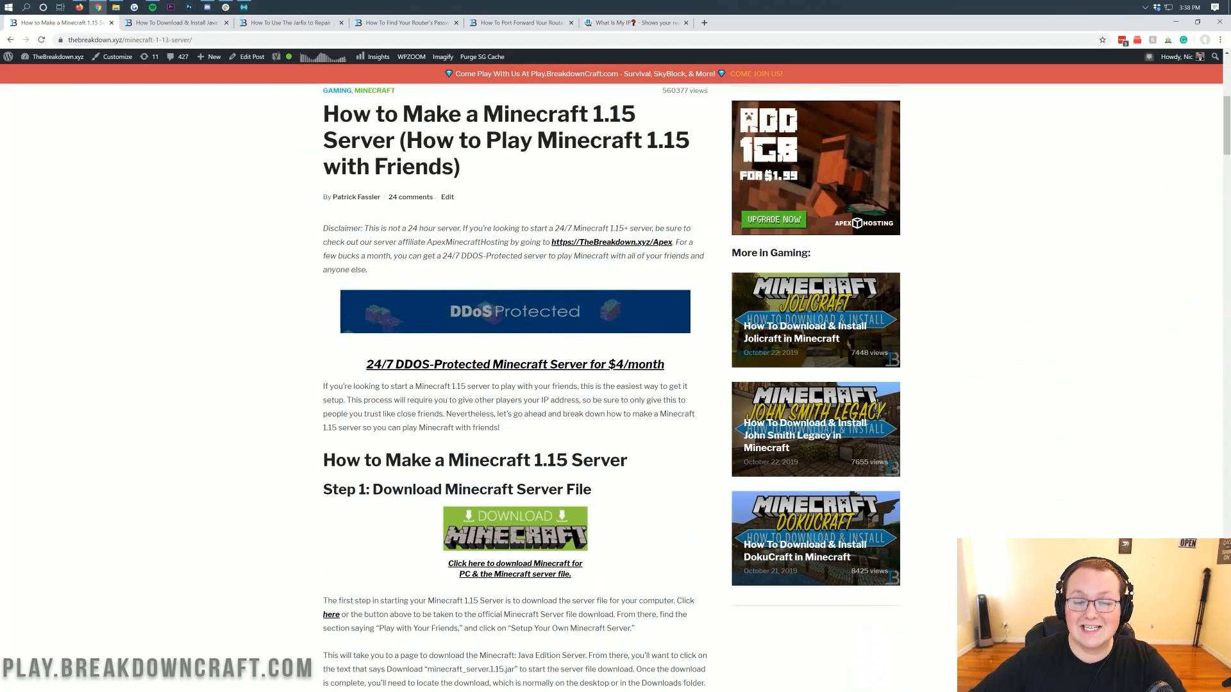
scroll(524, 373, "down", 1)
scroll(529, 340, "down", 3)
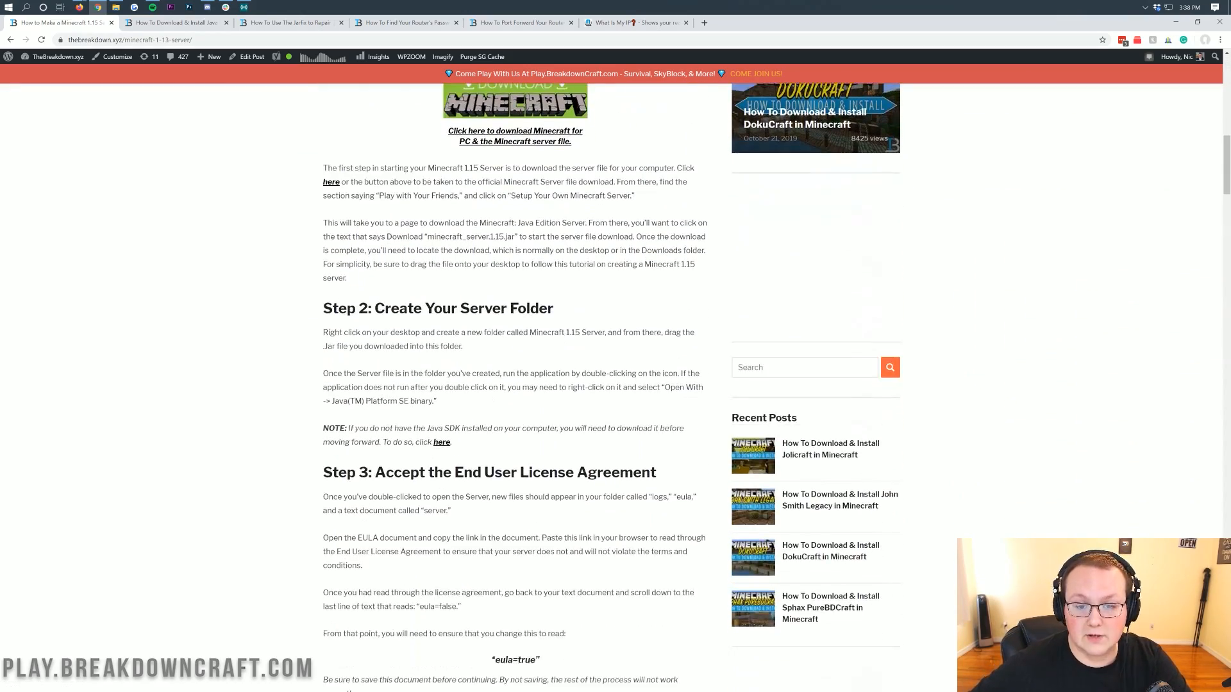
scroll(530, 341, "up", 5)
scroll(530, 341, "down", 2)
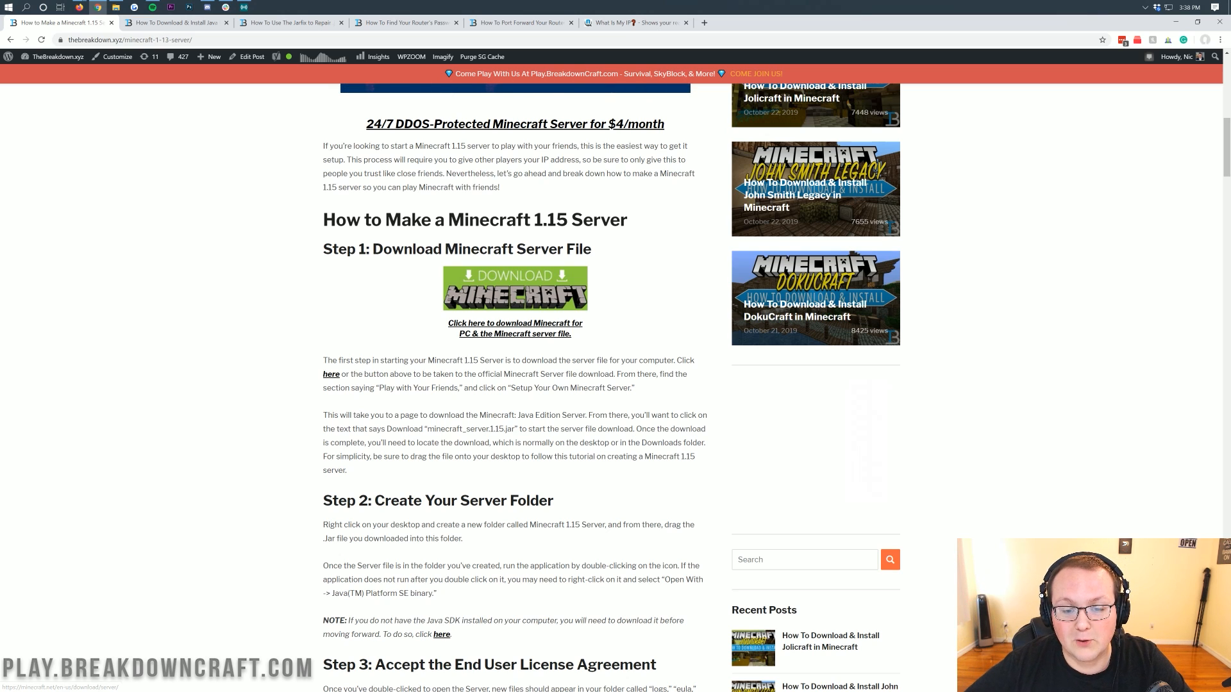
scroll(425, 252, "down", 2)
scroll(424, 252, "down", 2)
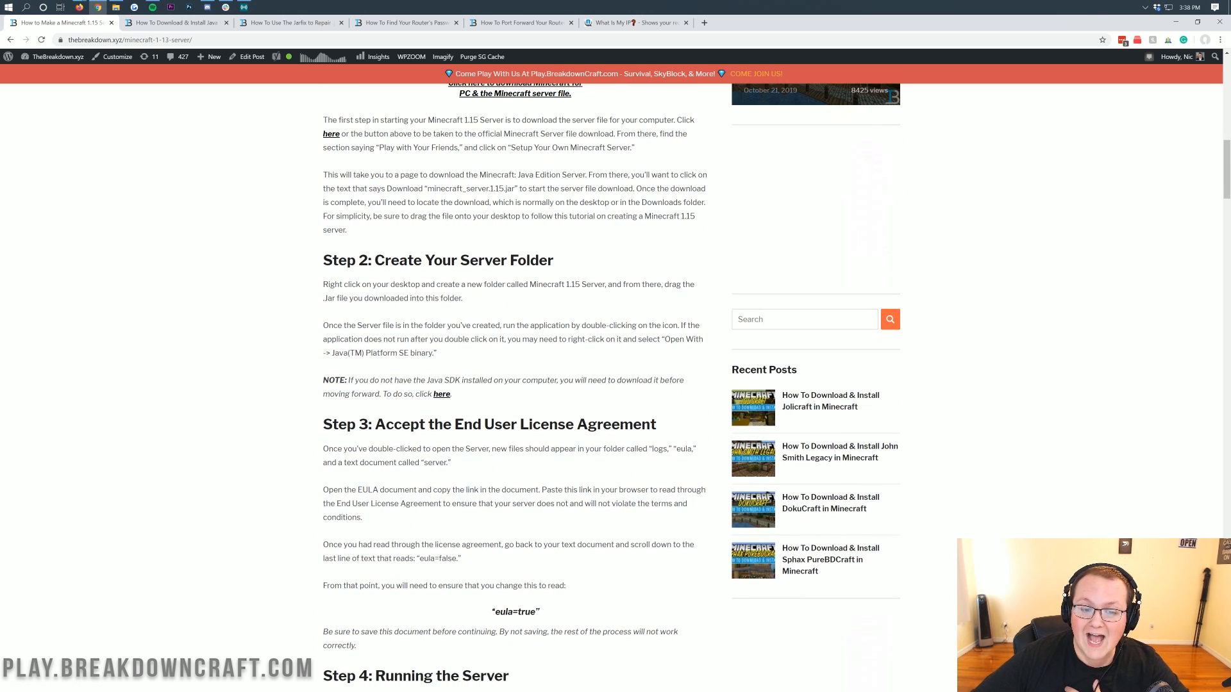
scroll(423, 252, "down", 8)
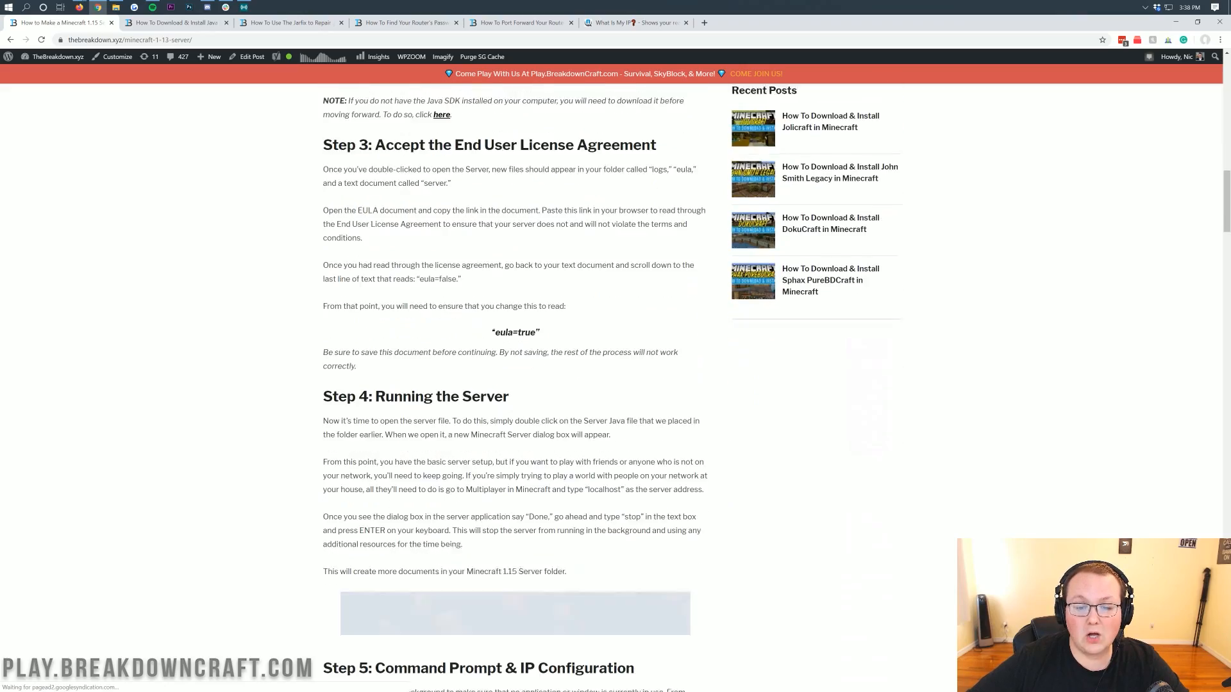
scroll(573, 251, "down", 8)
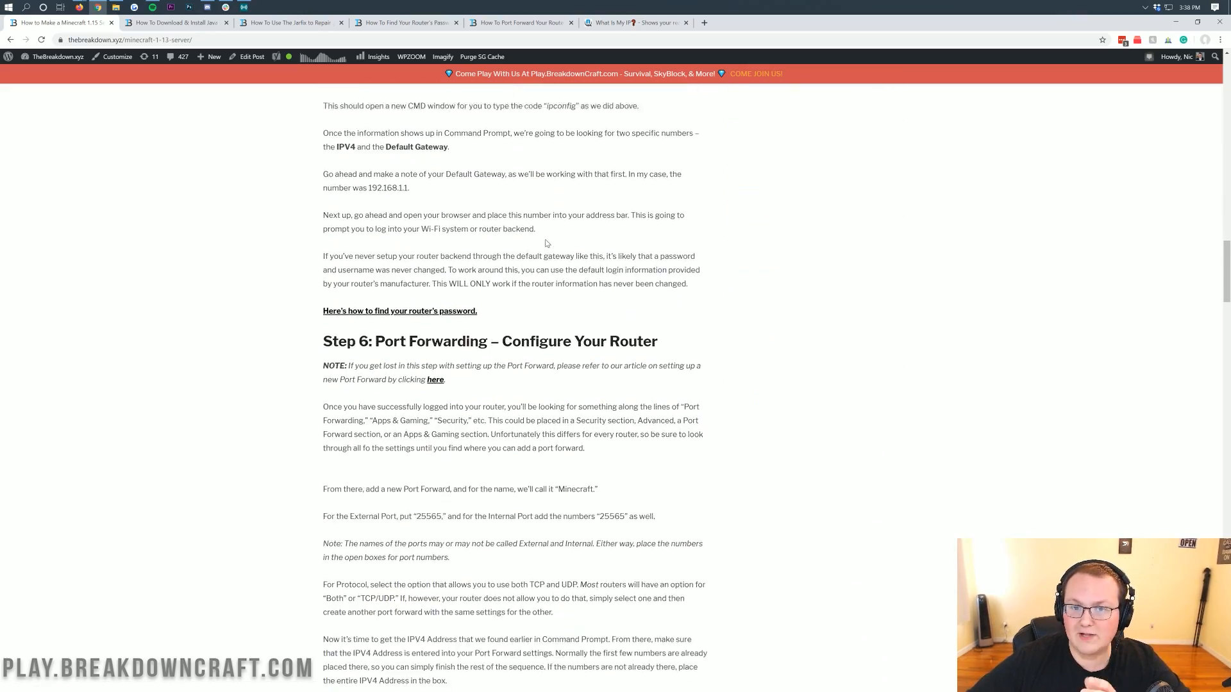
Scroll back through the Minecraft 1.15 server tutorial article from the port forwarding section up to its start.
scroll(604, 291, "down", 20)
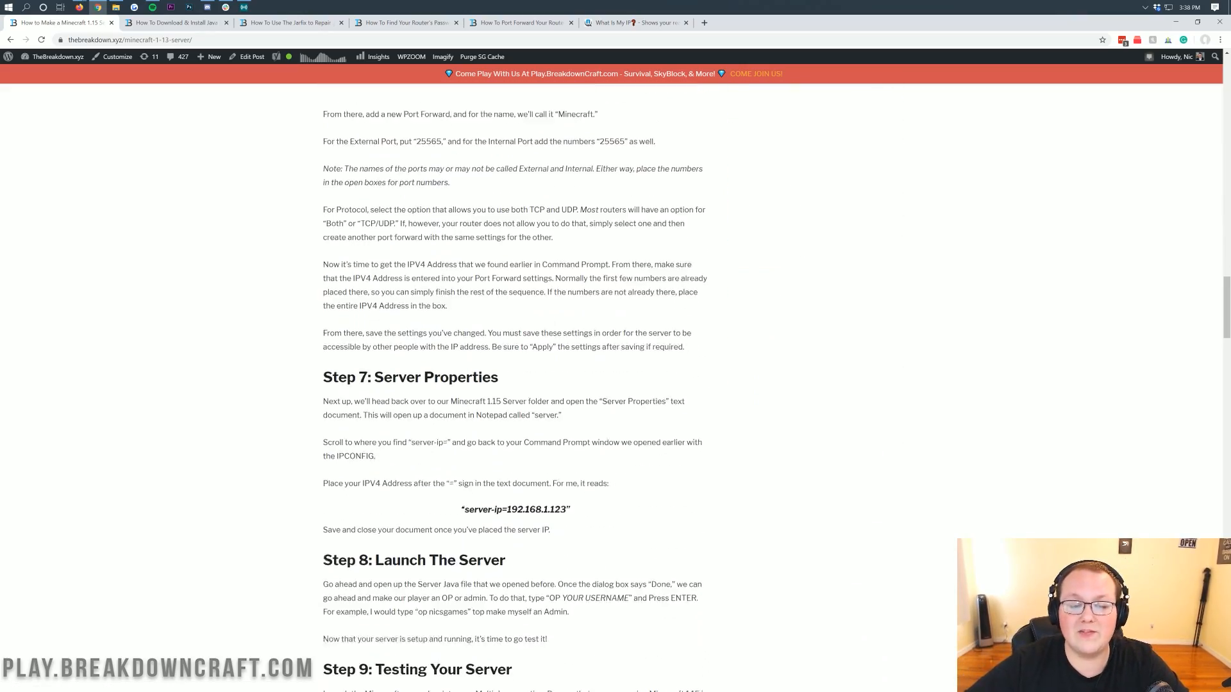
scroll(604, 290, "up", 20)
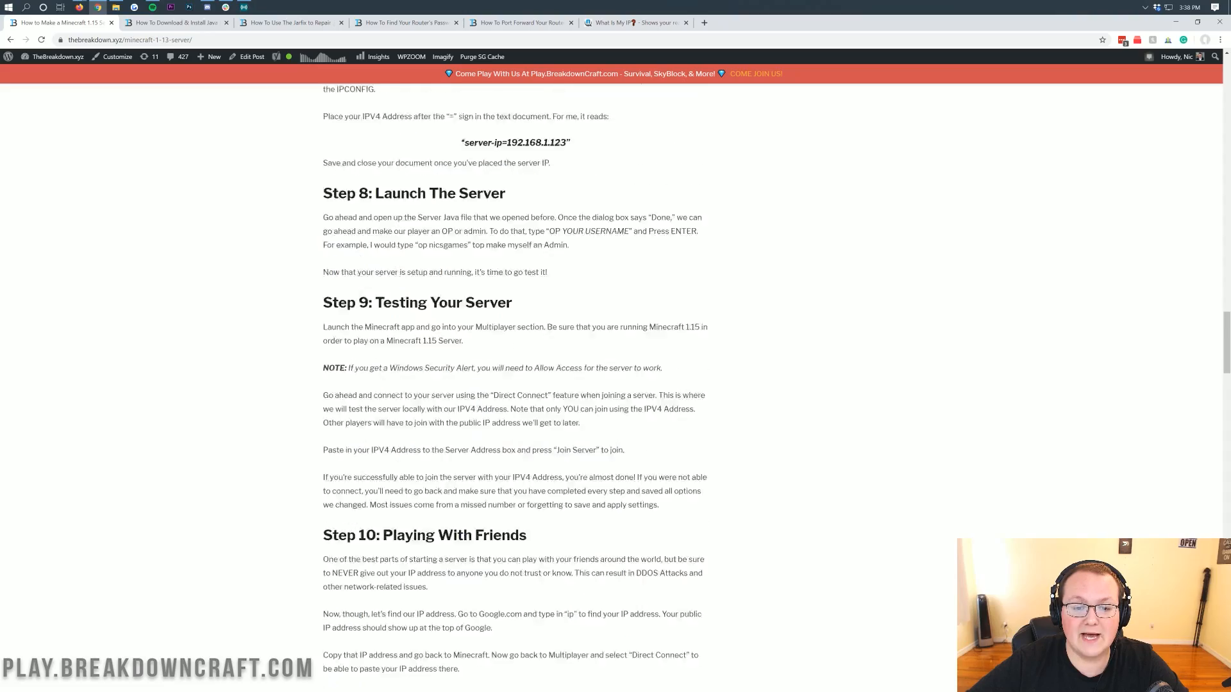
scroll(638, 363, "up", 20)
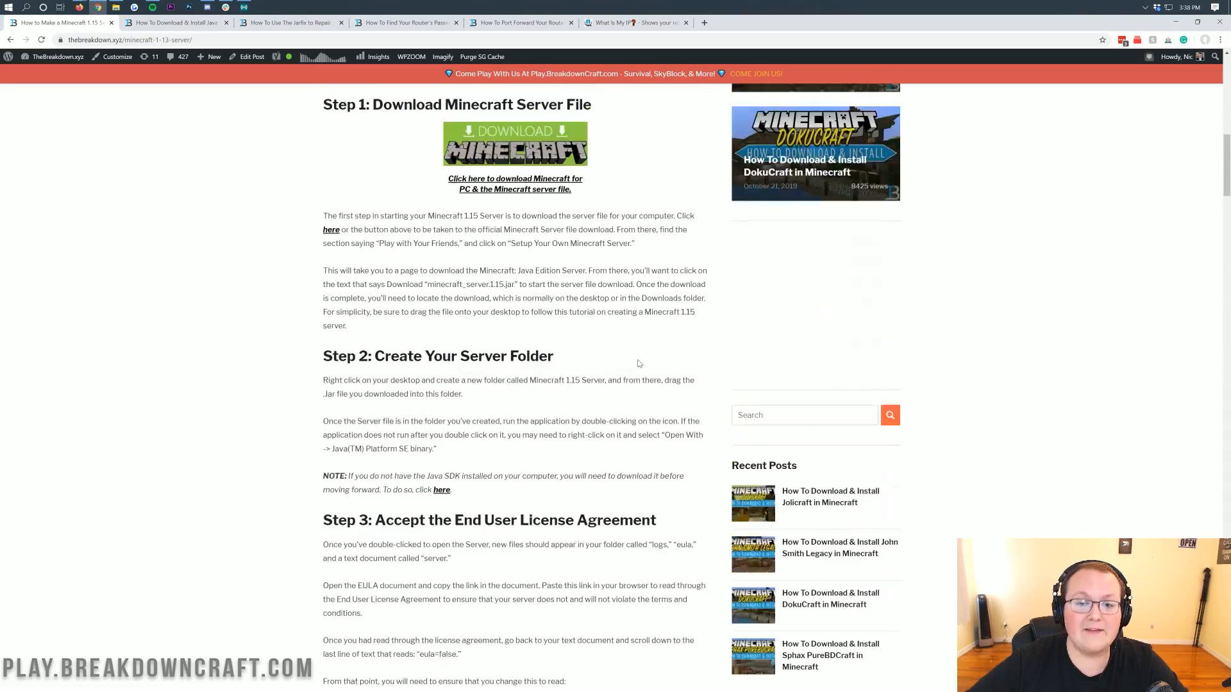
scroll(638, 364, "down", 4)
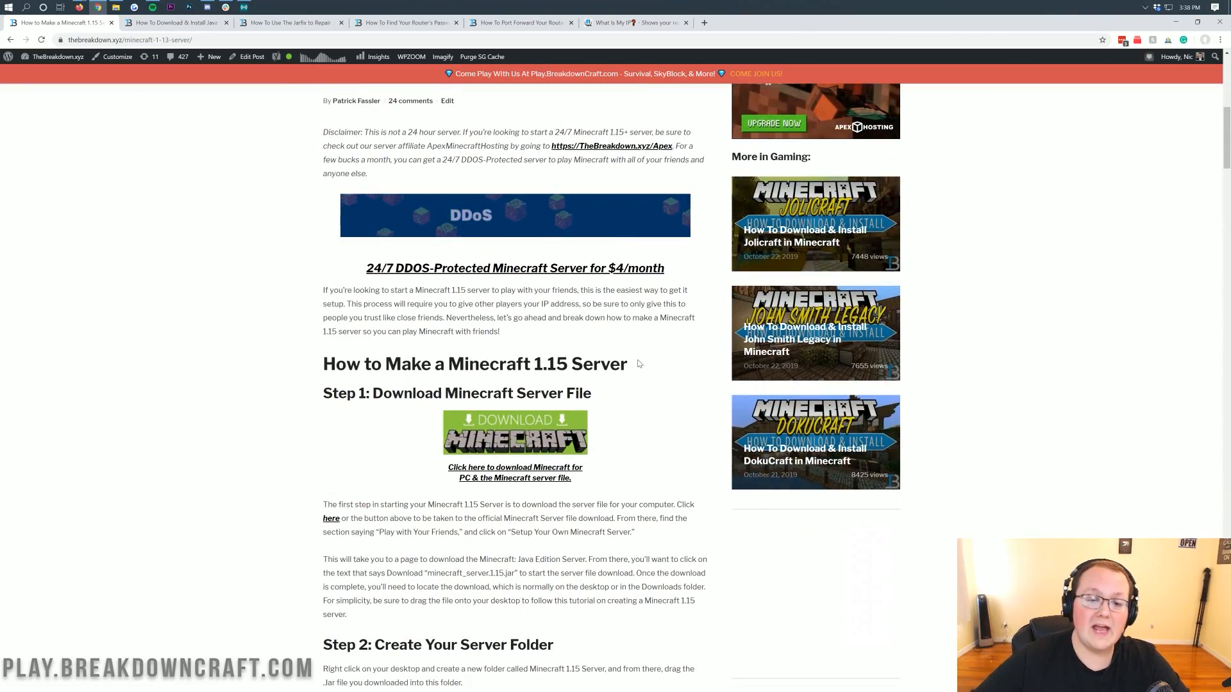
scroll(638, 363, "up", 5)
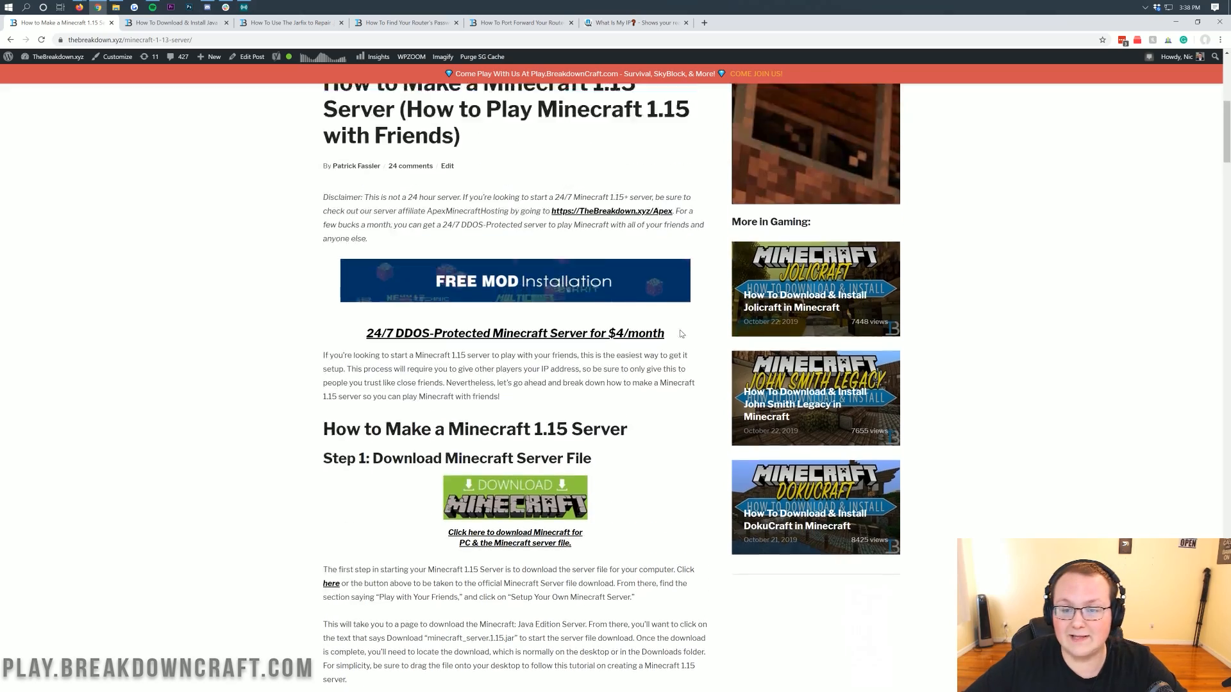
scroll(725, 400, "up", 3)
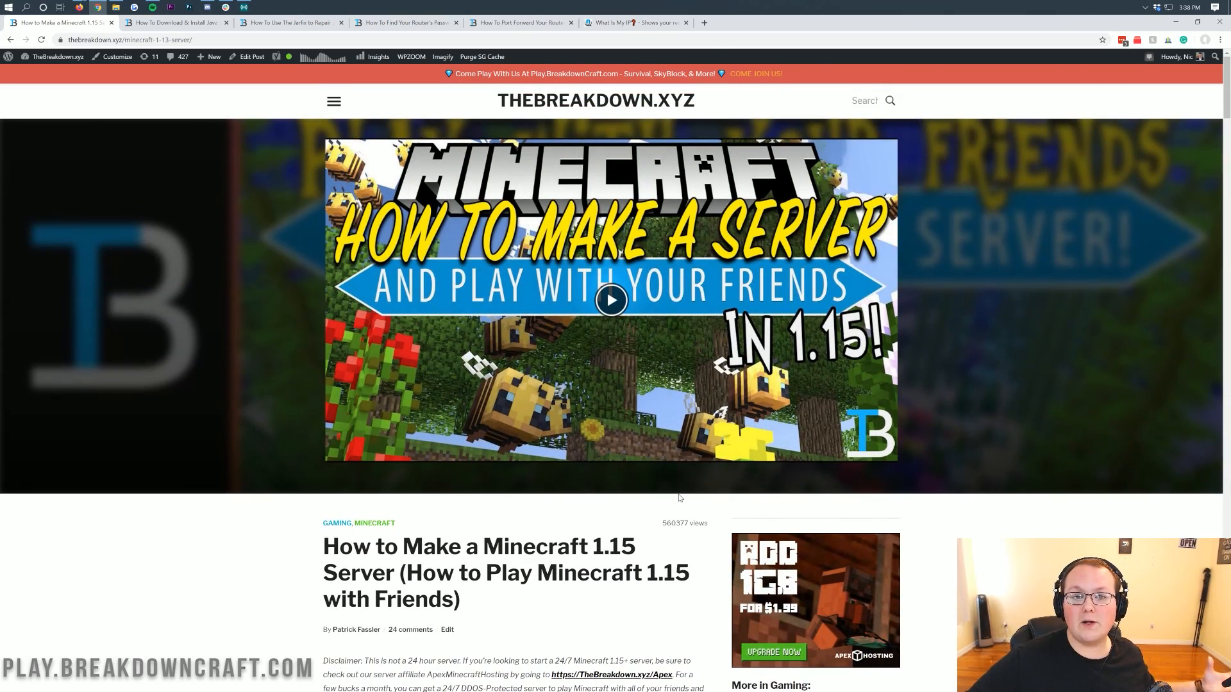
scroll(578, 146, "down", 8)
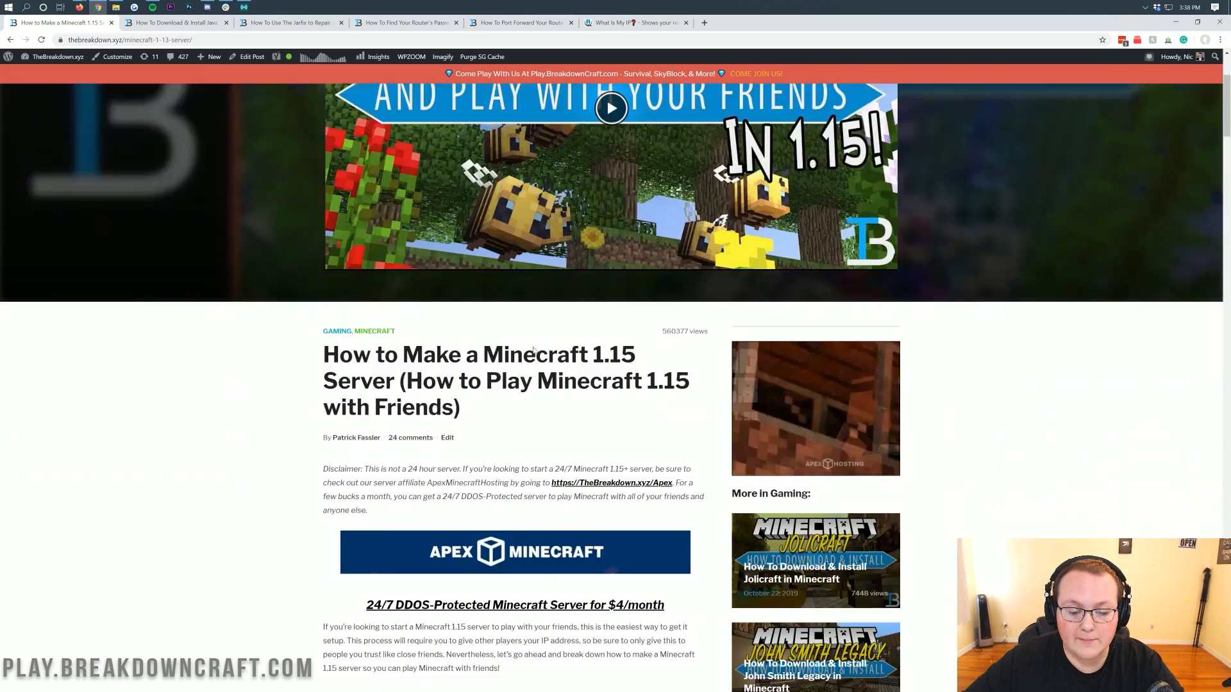
scroll(578, 146, "down", 2)
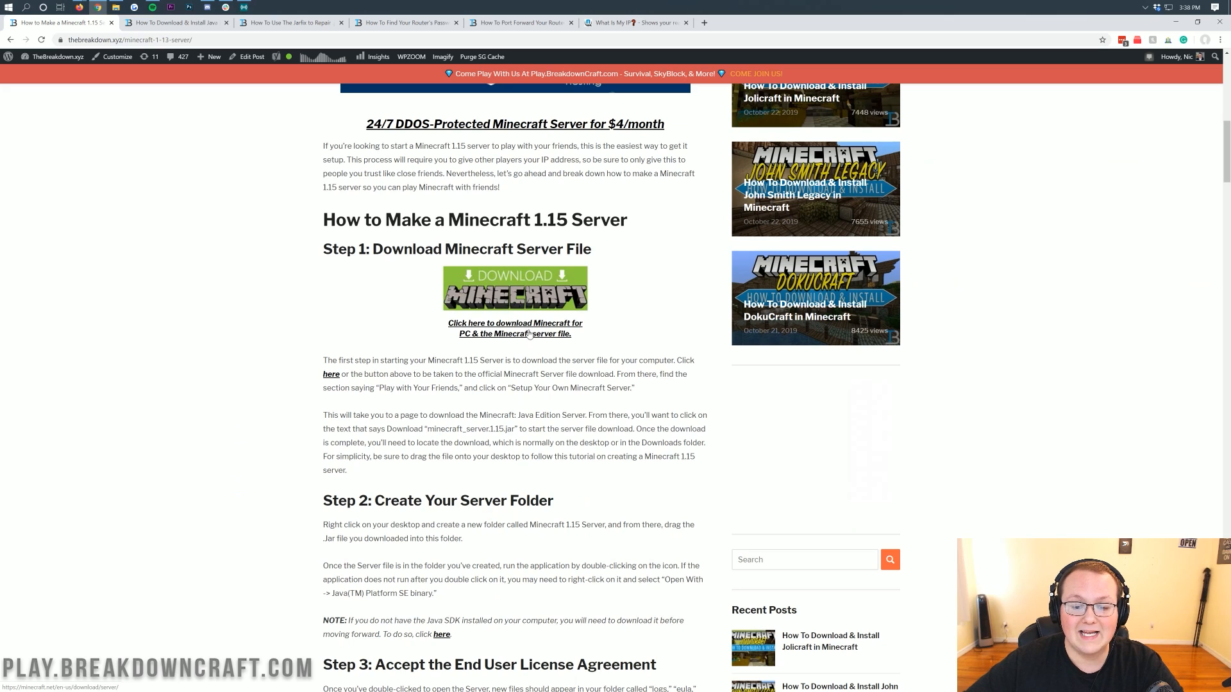
Follow the tutorial's download link and download minecraft_server.1.15.2.jar from the official server page, keeping the file.
left_click(506, 304)
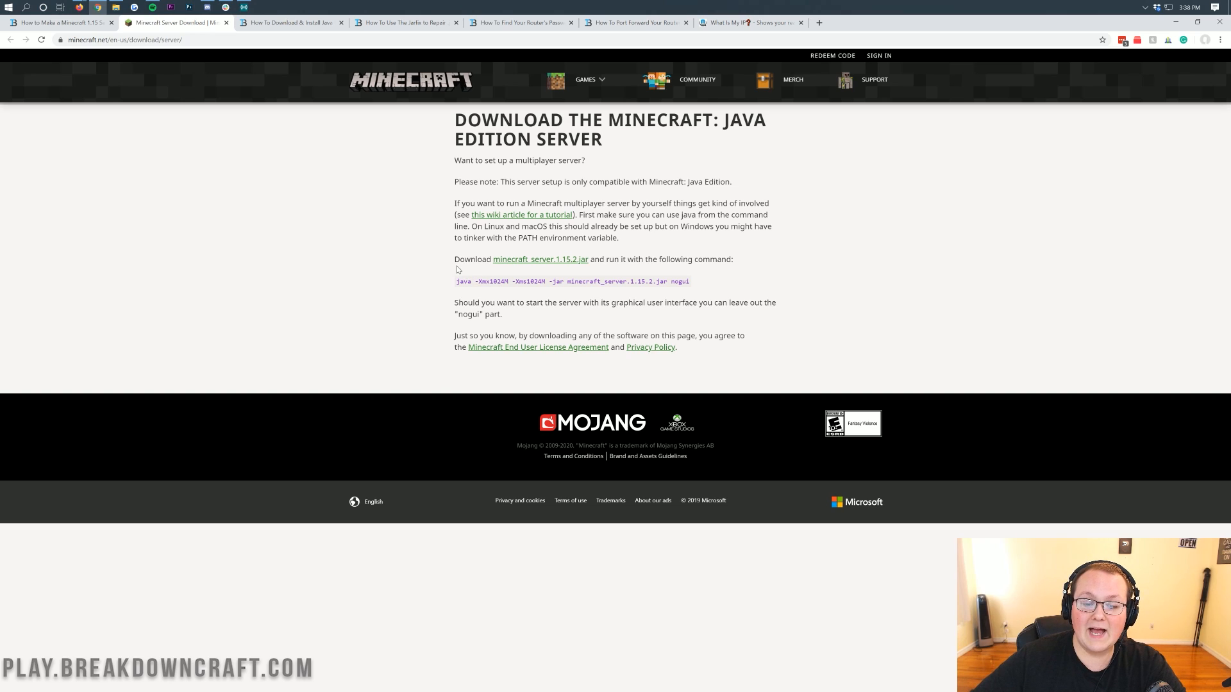
left_click_drag(456, 259, 600, 259)
left_click(601, 261)
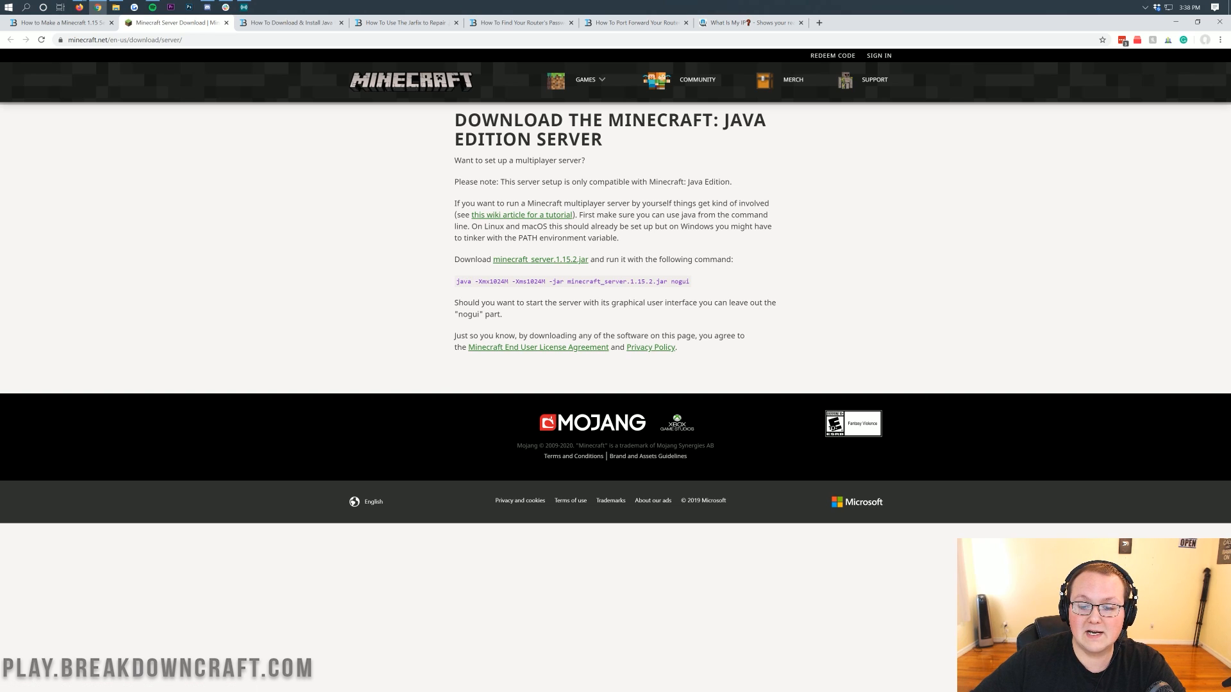
left_click(546, 266)
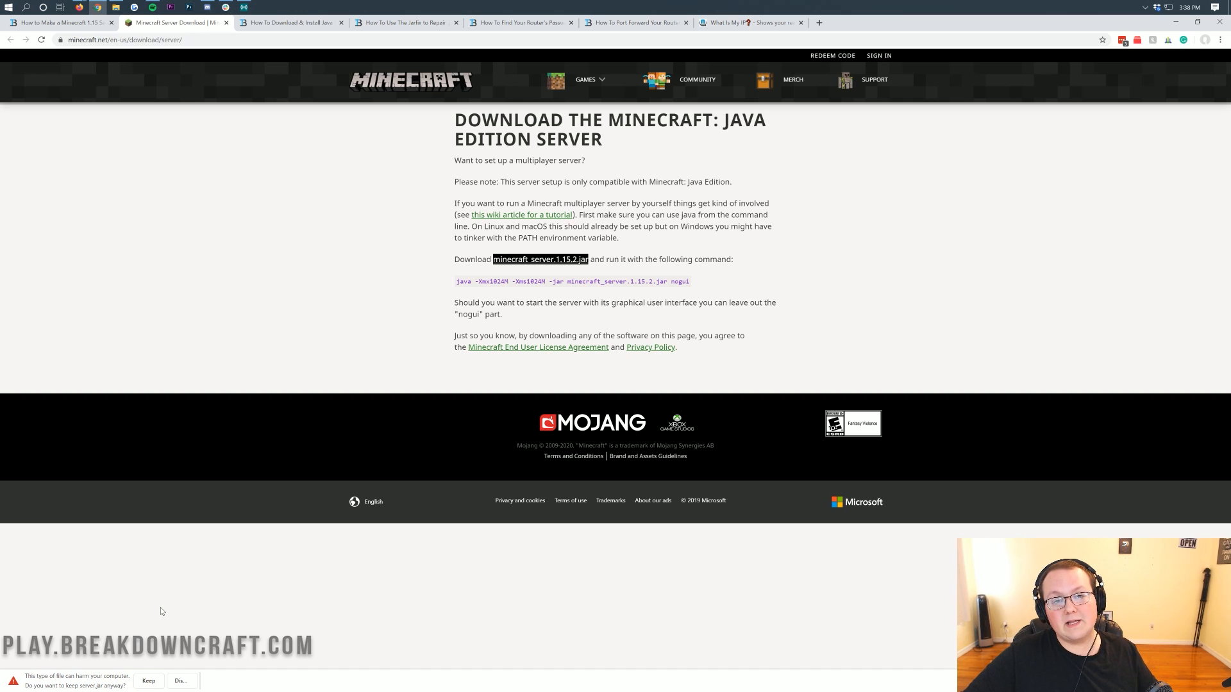
left_click(148, 682)
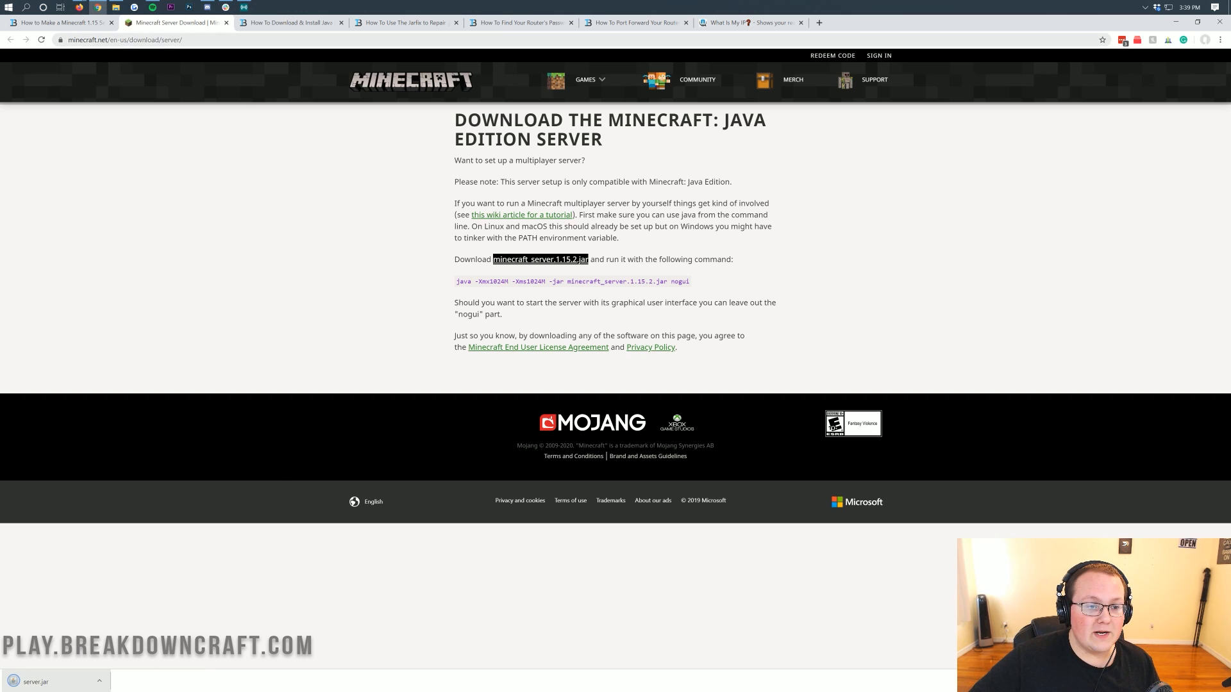
Locate the downloaded server.jar, close the file window and place the jar on the desktop.
double_click(90, 40)
left_click(332, 275)
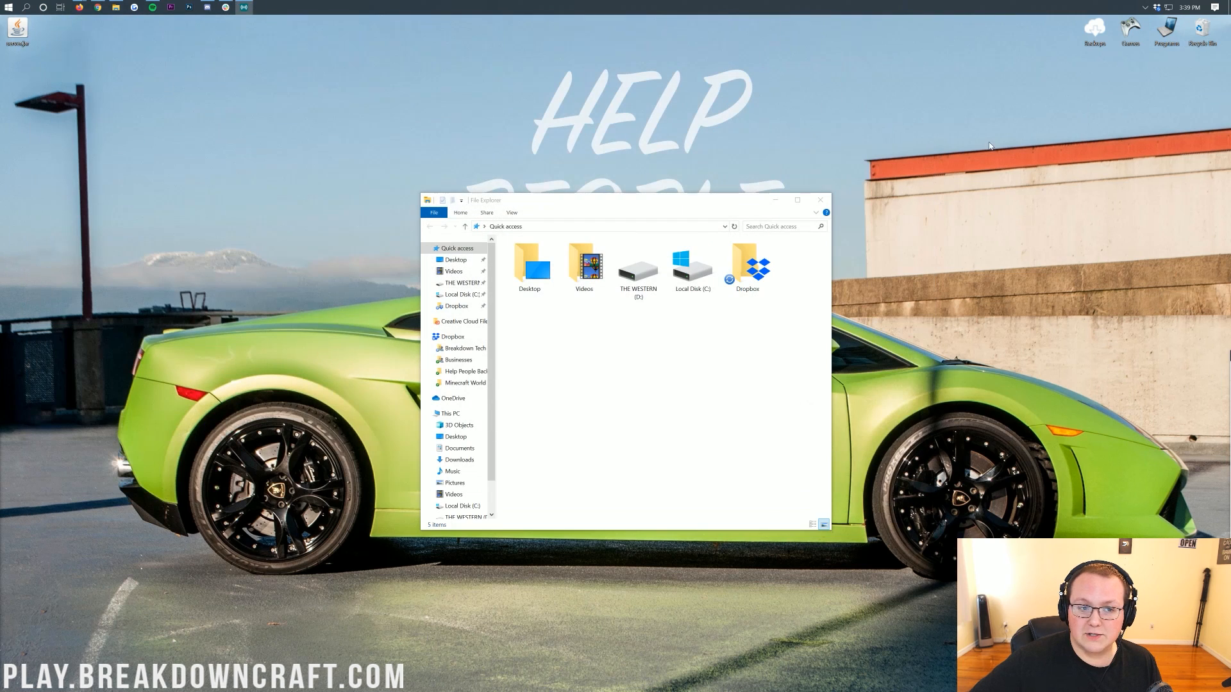
left_click(1175, 21)
left_click(820, 200)
left_click_drag(28, 24, 423, 115)
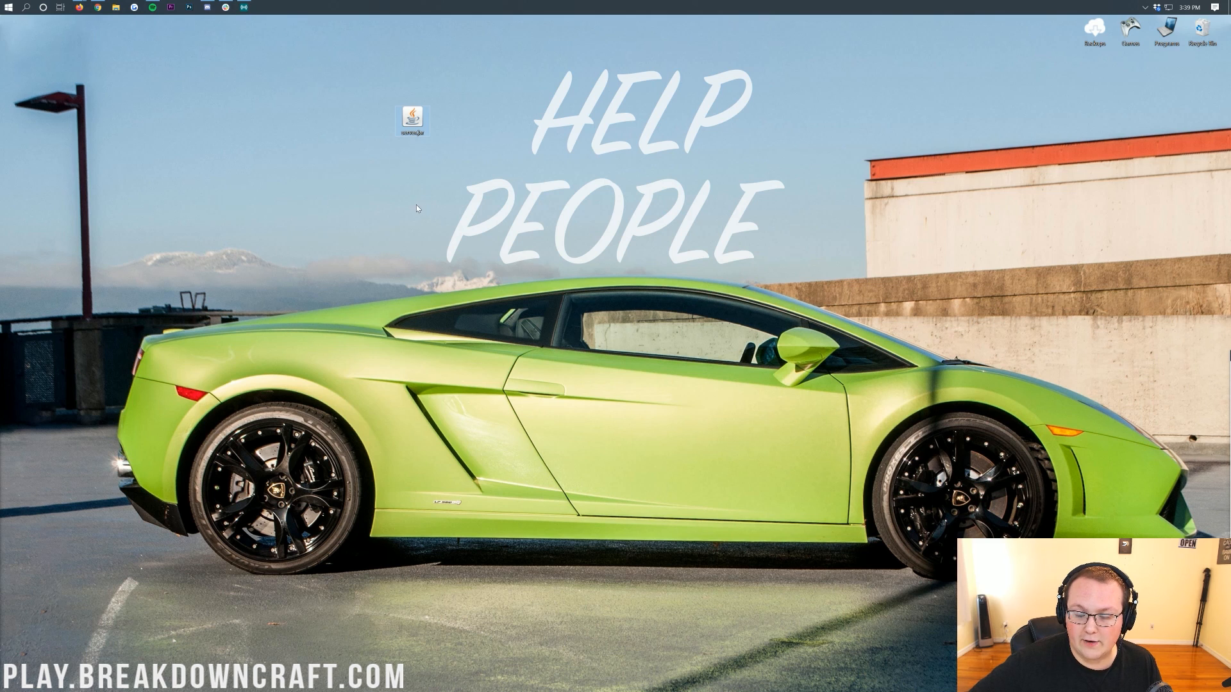
Create a new desktop folder named Play.BreakdownCraft.com.
right_click(375, 168)
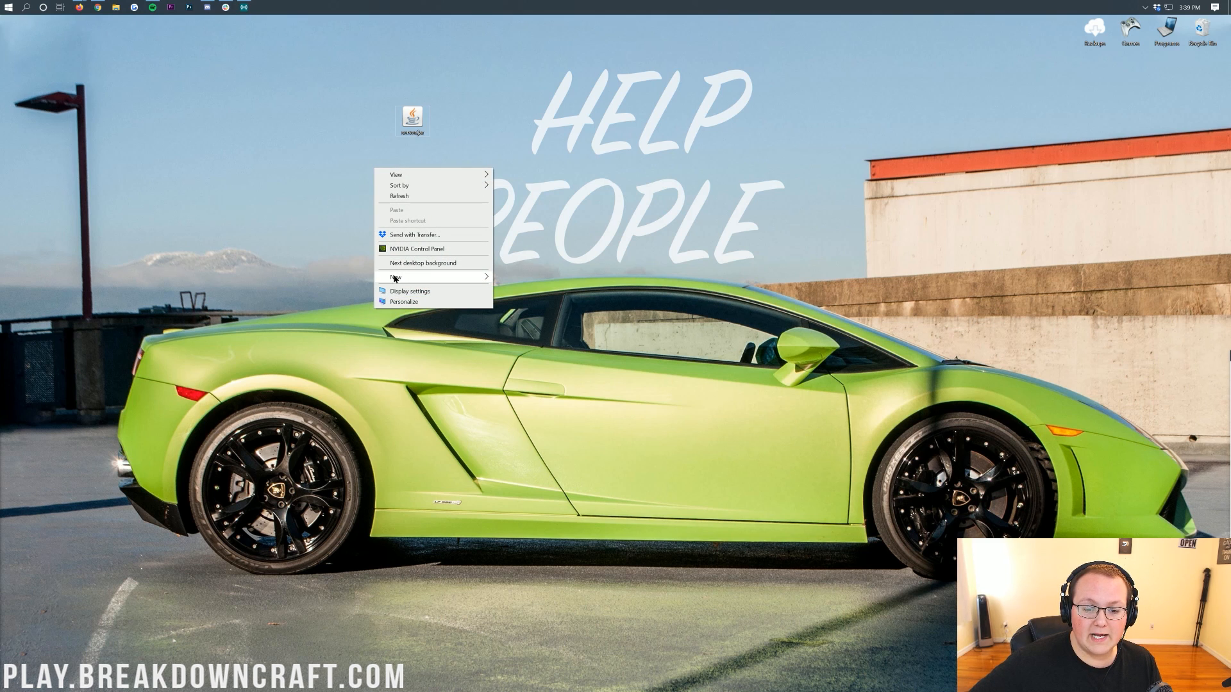
mouse_move(395, 278)
left_click(535, 280)
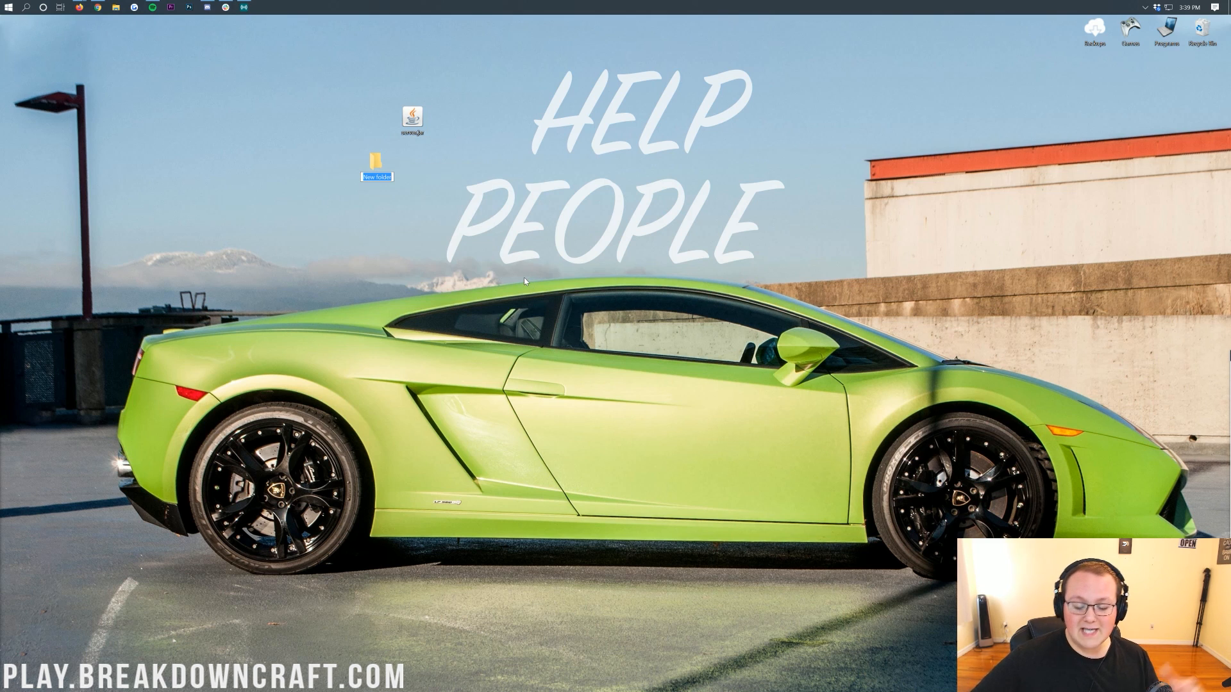
type("Play")
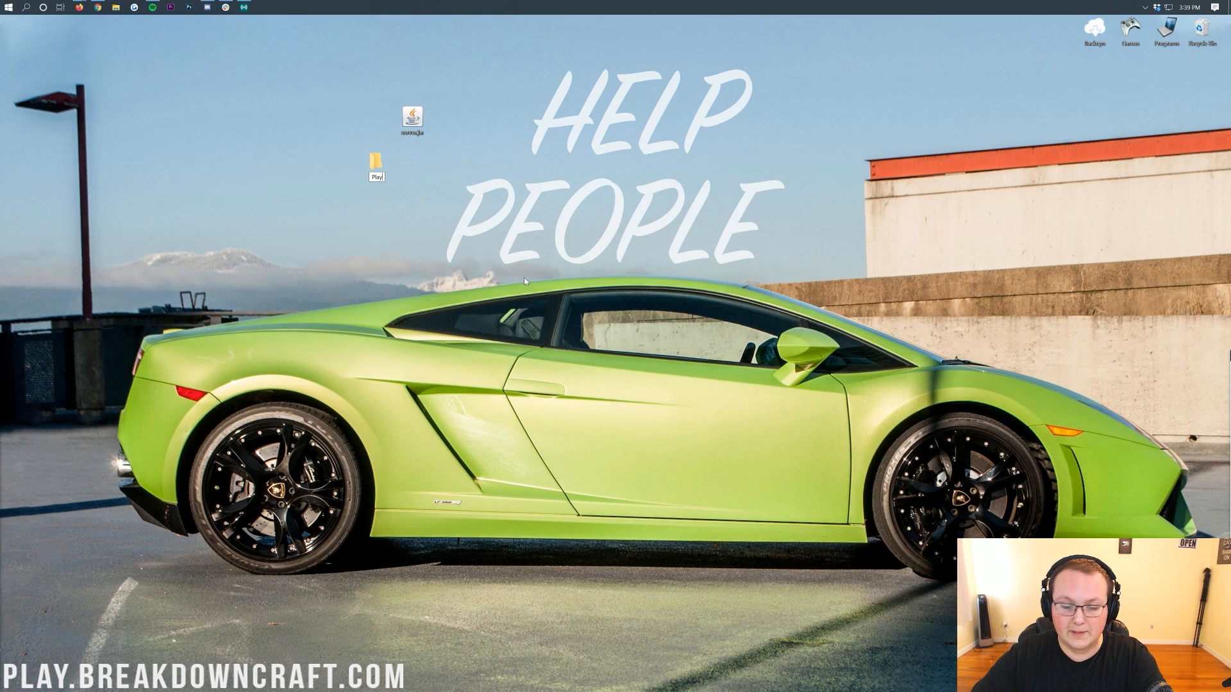
type(".BreakdownCraft")
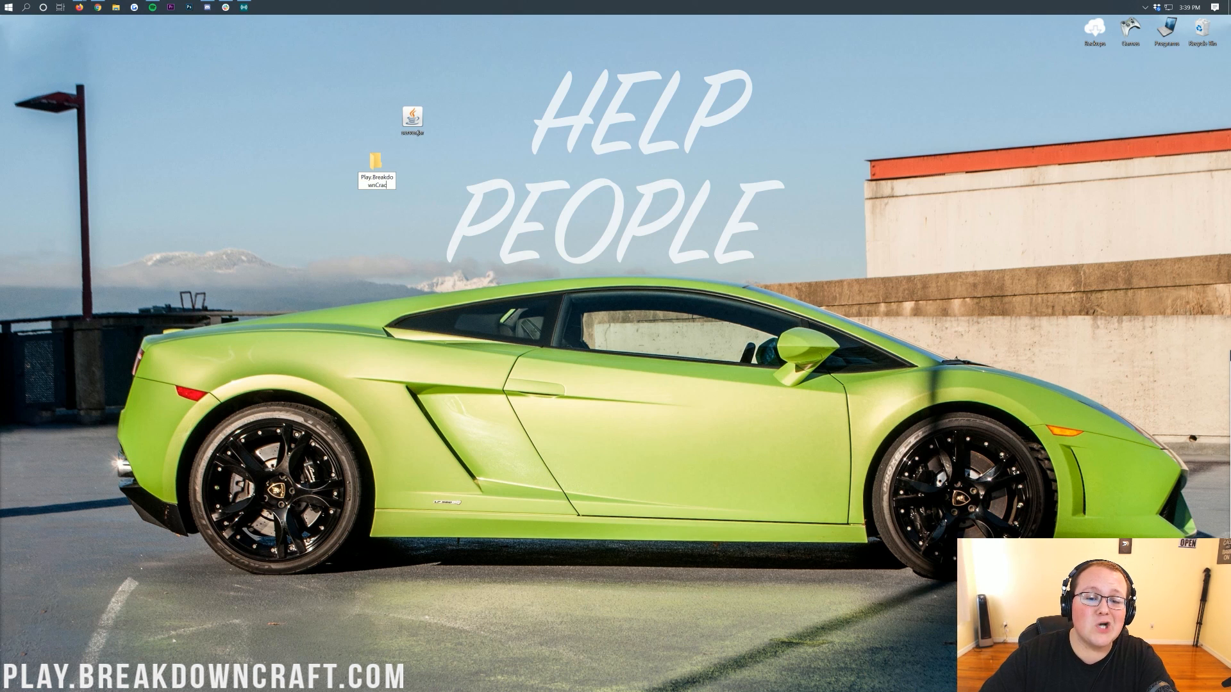
type(".com")
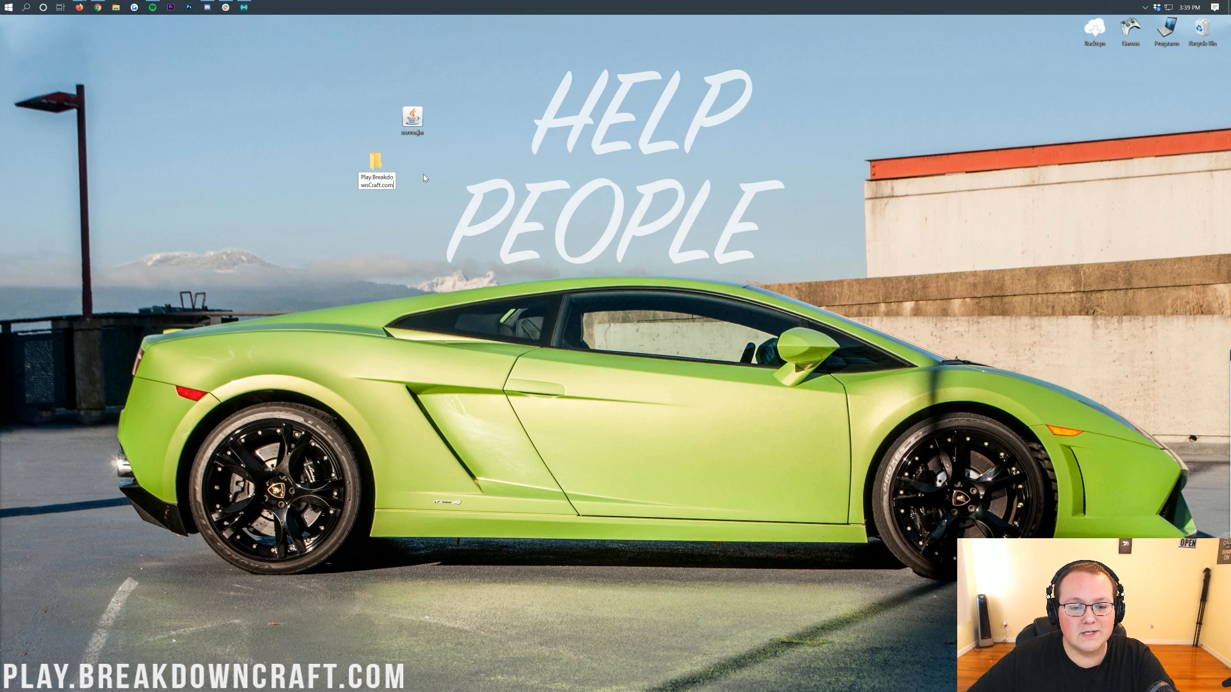
key("Return")
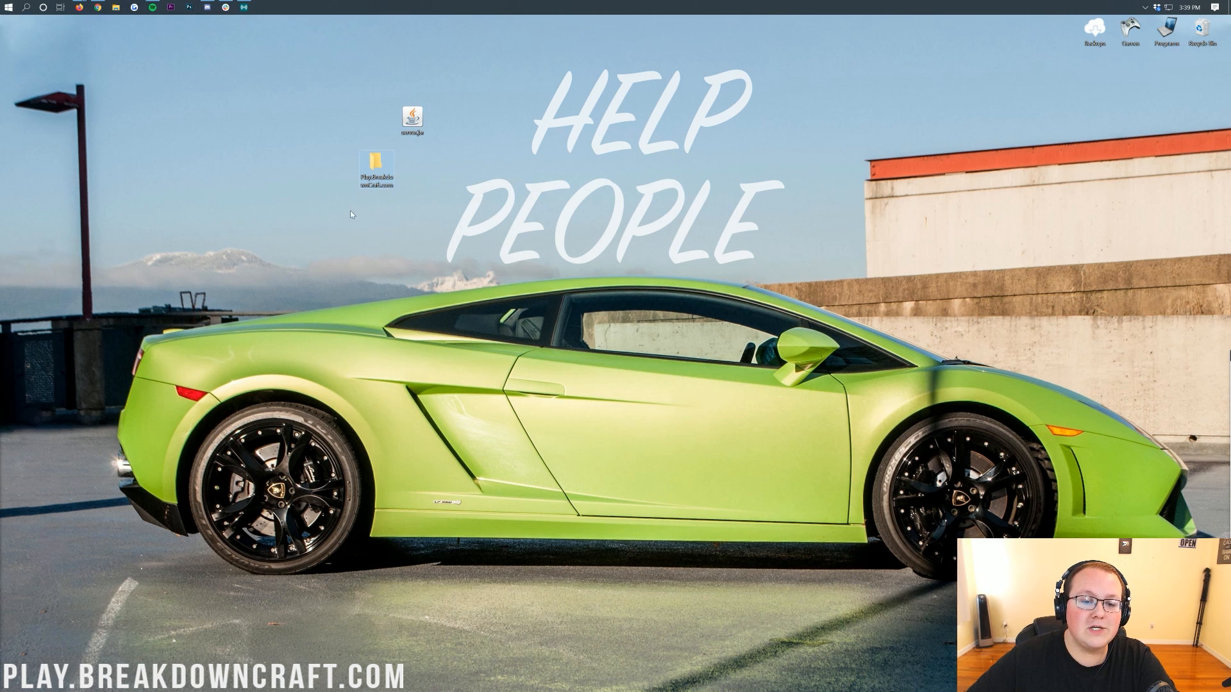
Move server.jar into the Play.BreakdownCraft.com folder and open that folder.
left_click_drag(404, 120, 369, 171)
double_click(372, 166)
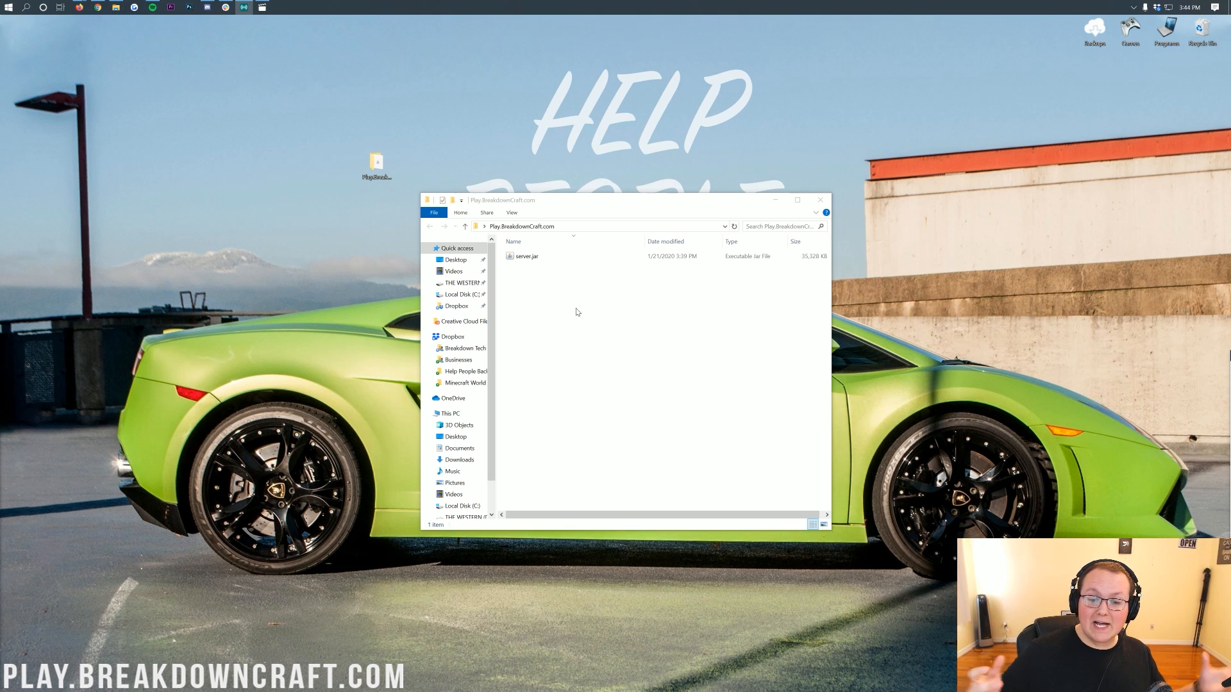
right_click(575, 312)
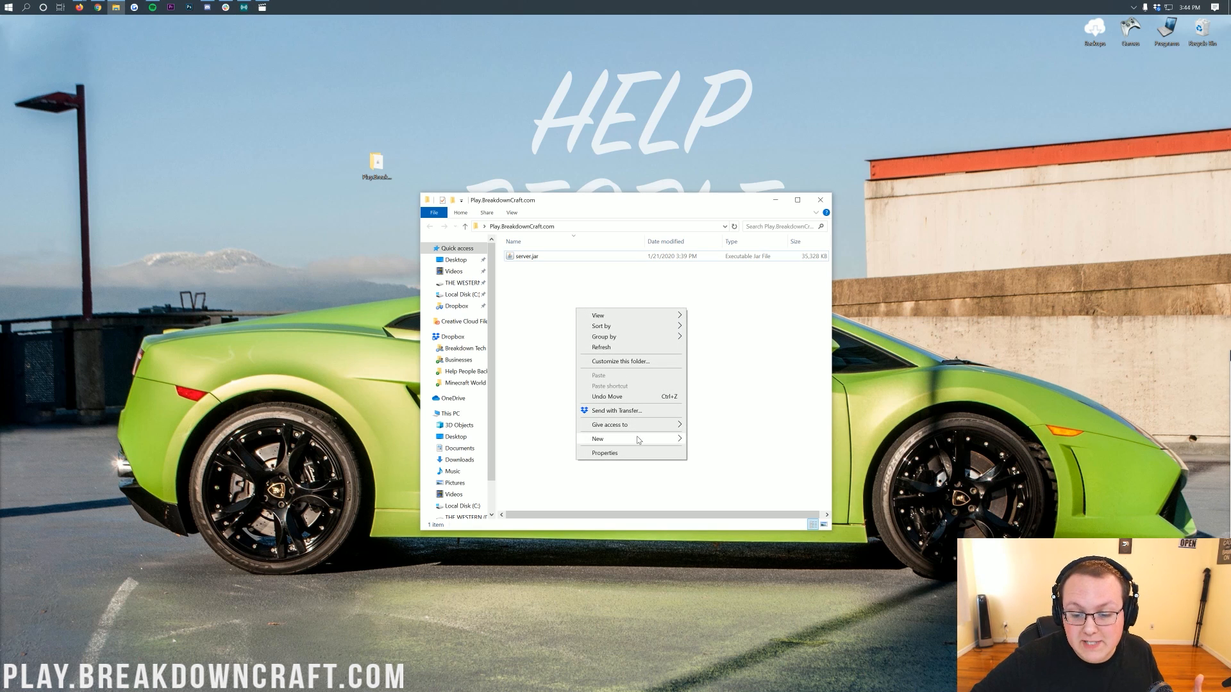
mouse_move(631, 438)
left_click(729, 392)
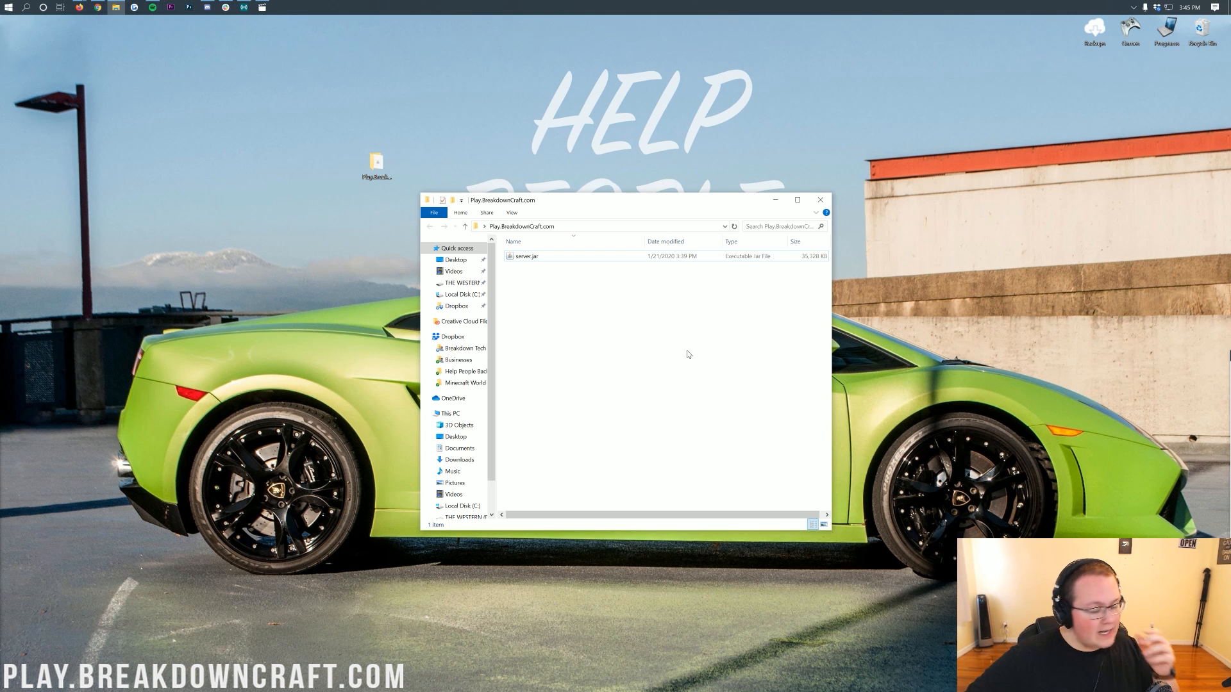
Run server.jar inside the folder to generate the initial server files.
left_click(555, 261)
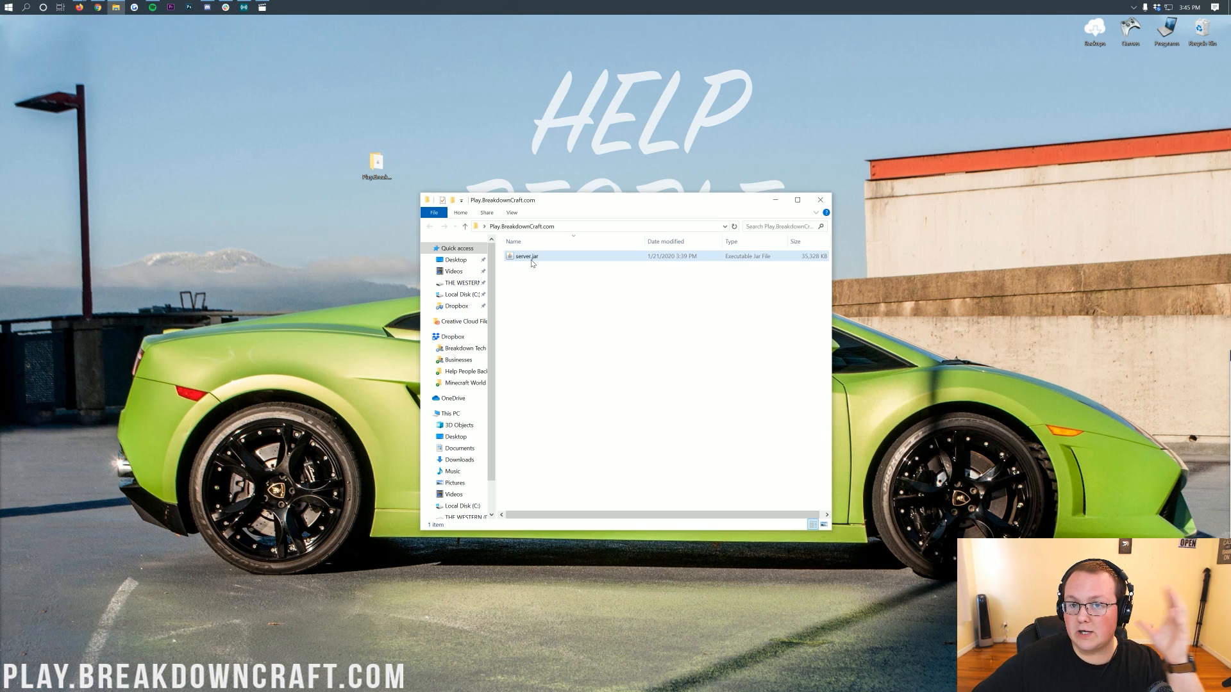
double_click(531, 259)
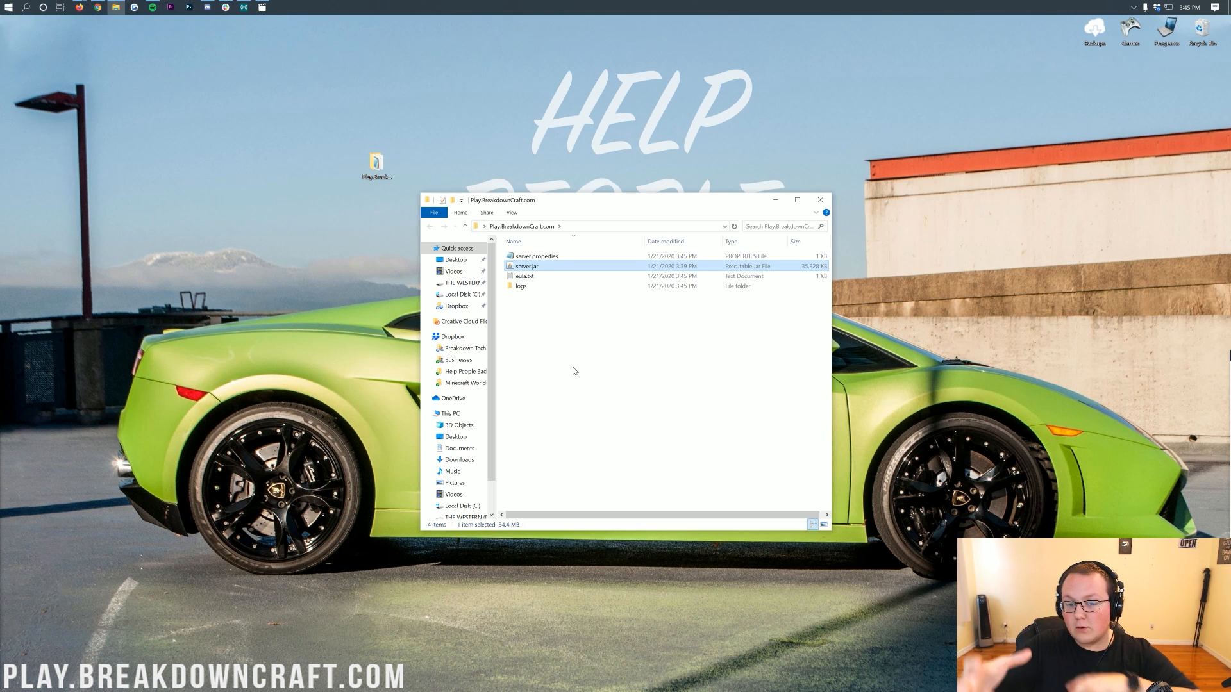
left_click(539, 277)
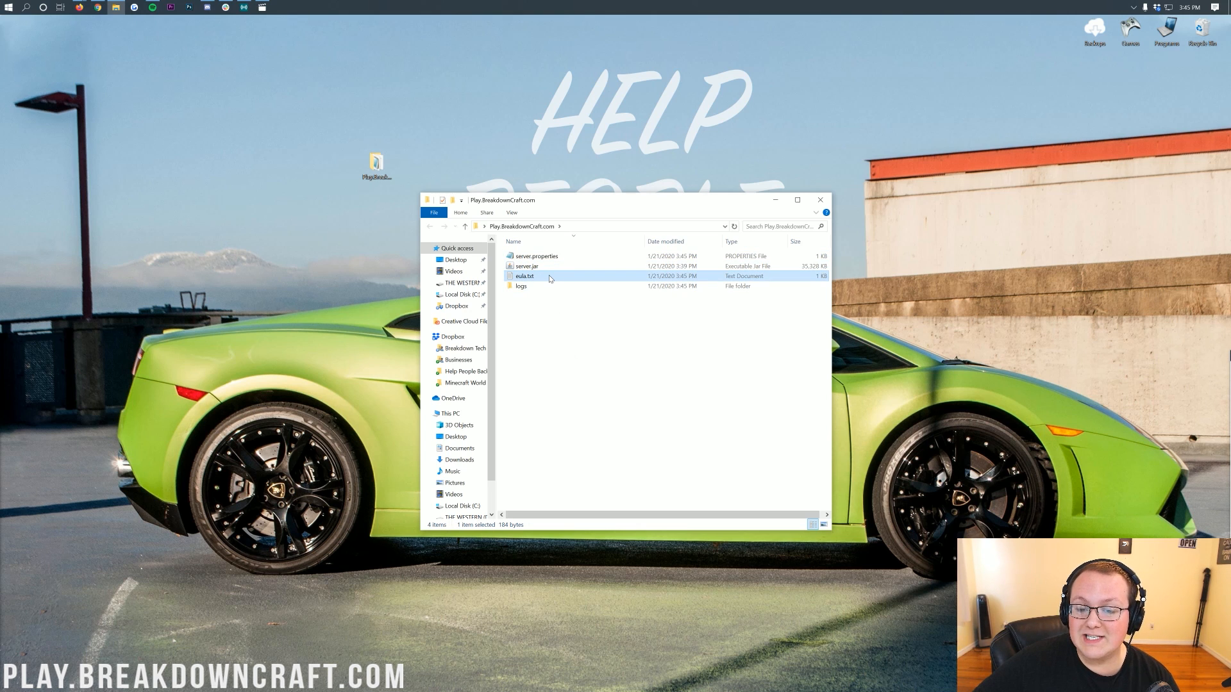
left_click(566, 339)
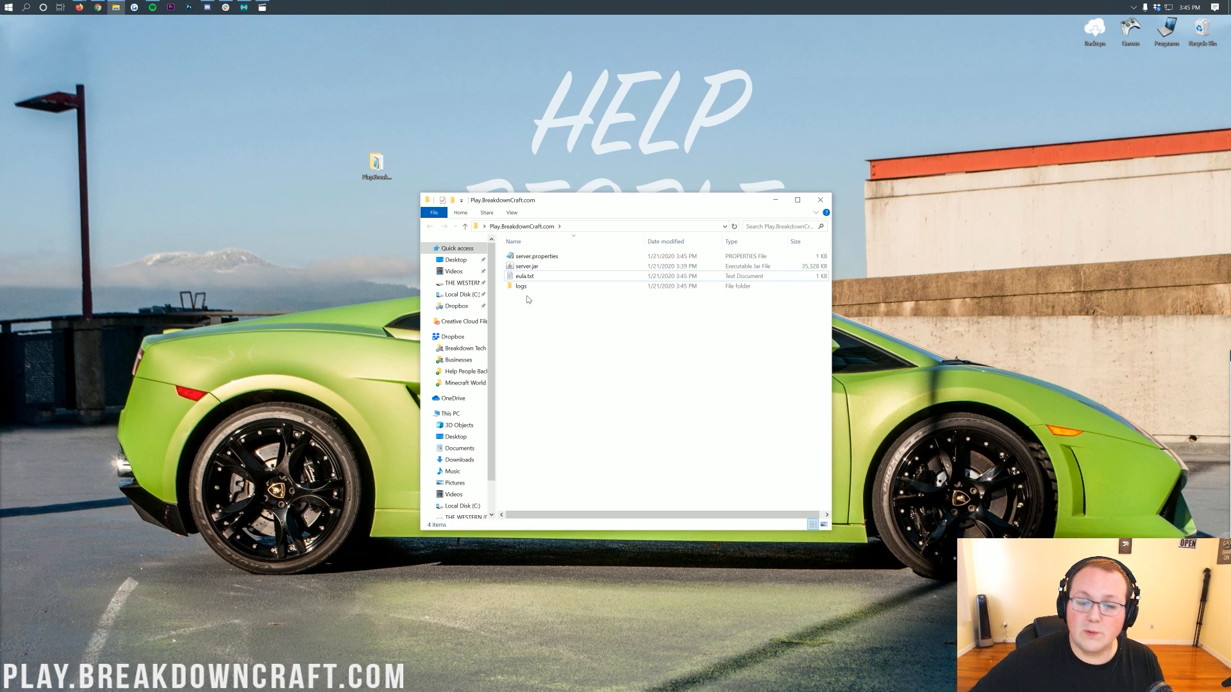
left_click(547, 276)
left_click(545, 323)
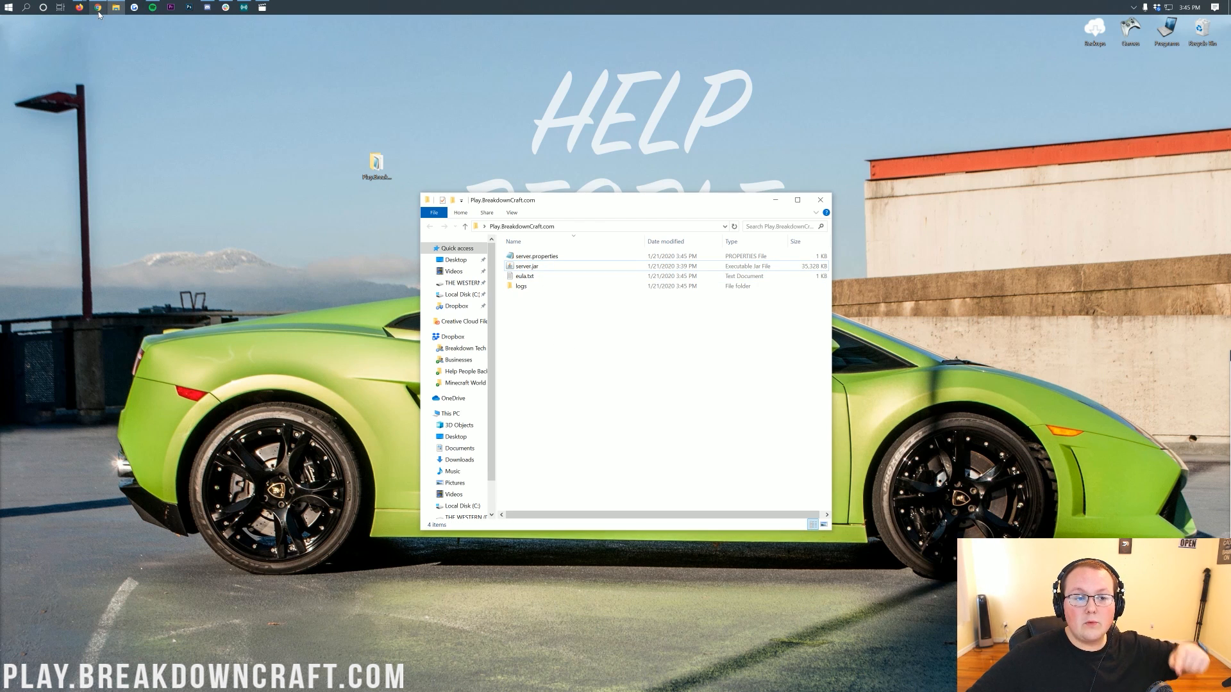
Switch to the browser and read through the article on downloading and installing Java for Minecraft servers.
left_click(98, 8)
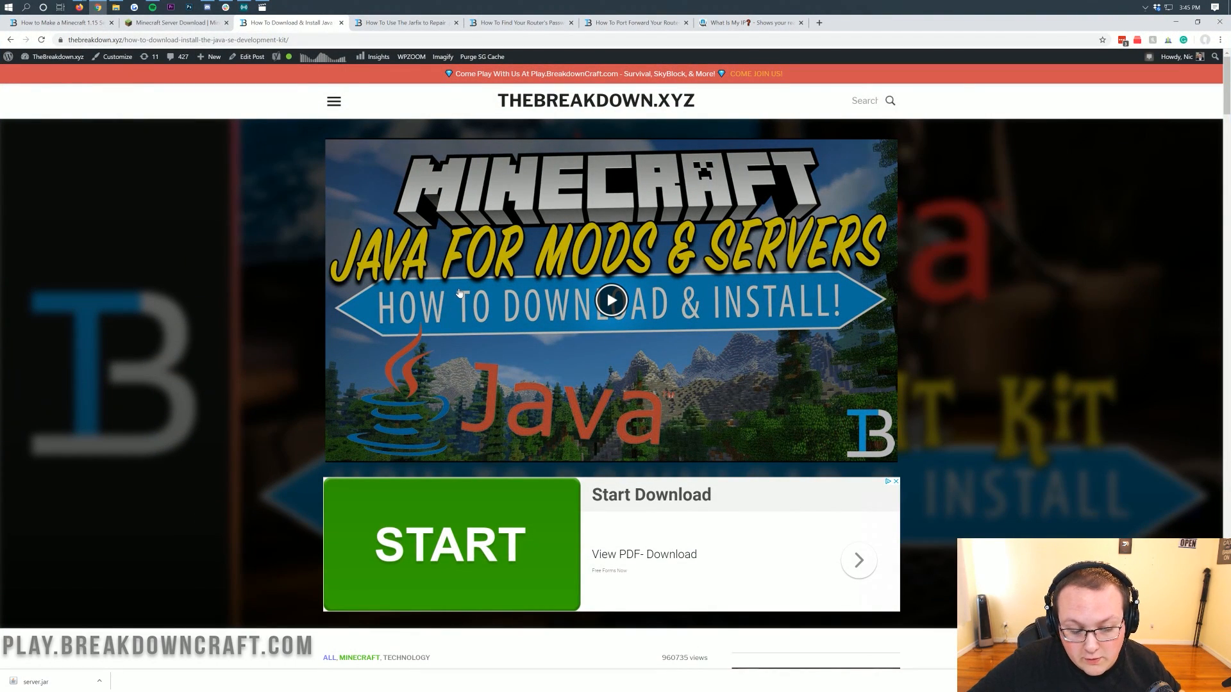
scroll(459, 293, "down", 7)
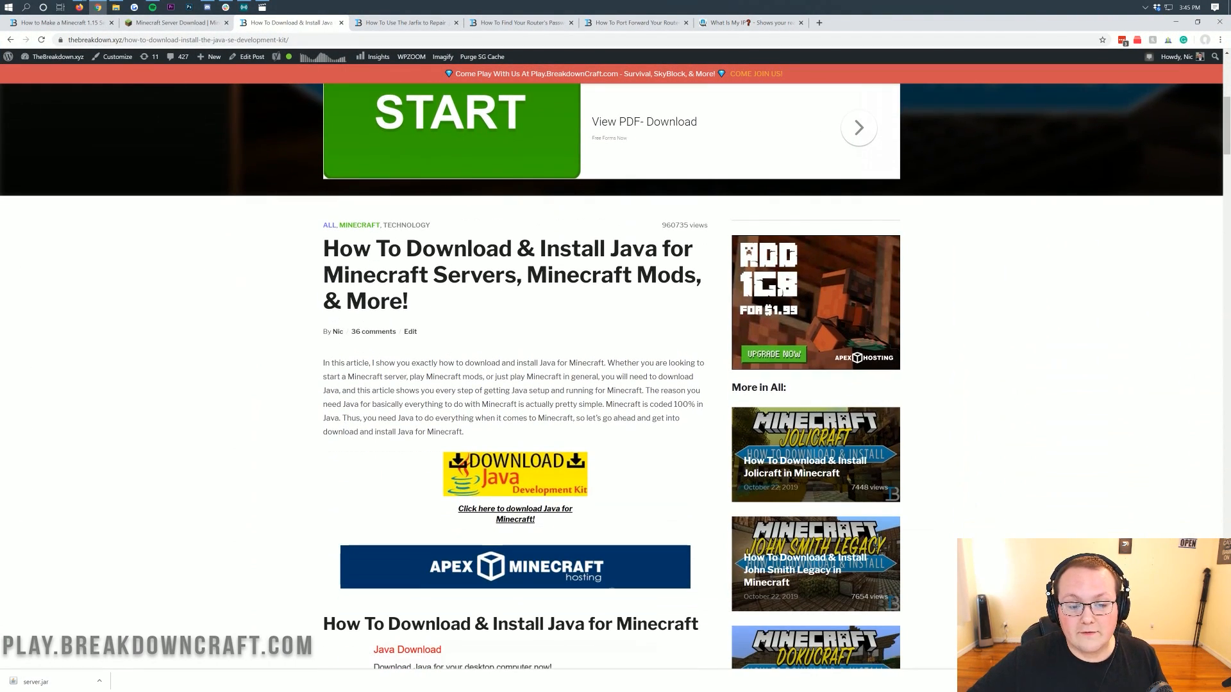
left_click_drag(323, 275, 516, 276)
left_click(508, 296)
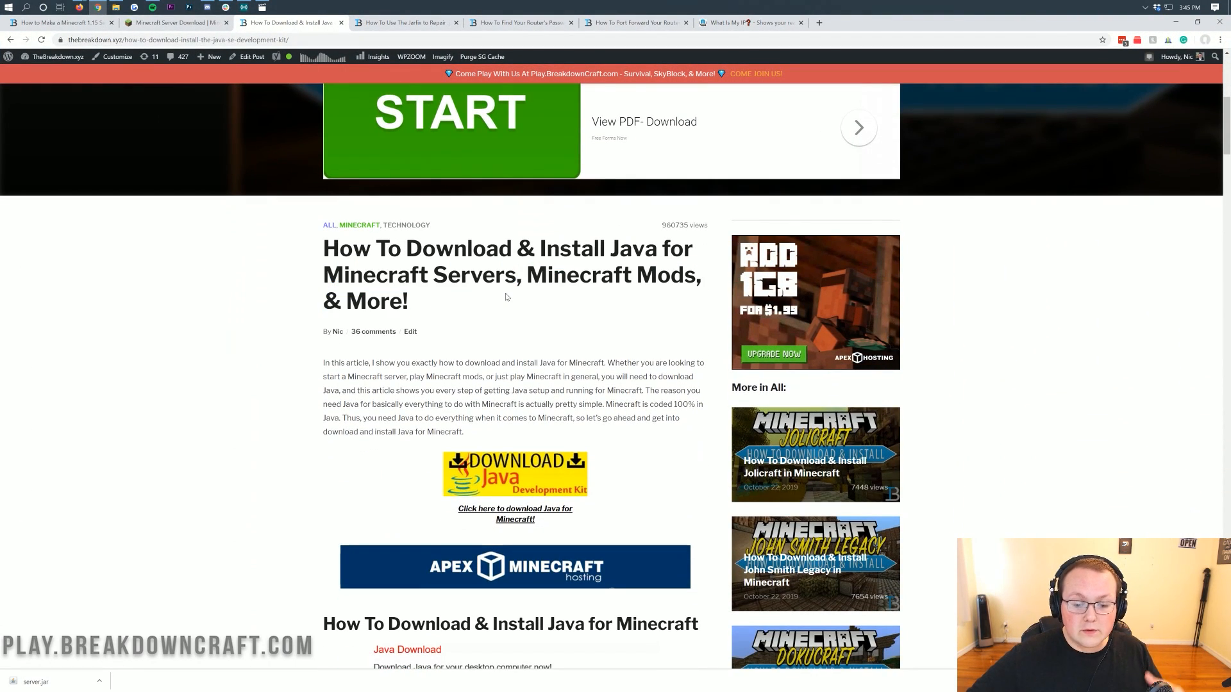
scroll(507, 296, "down", 2)
scroll(520, 300, "down", 18)
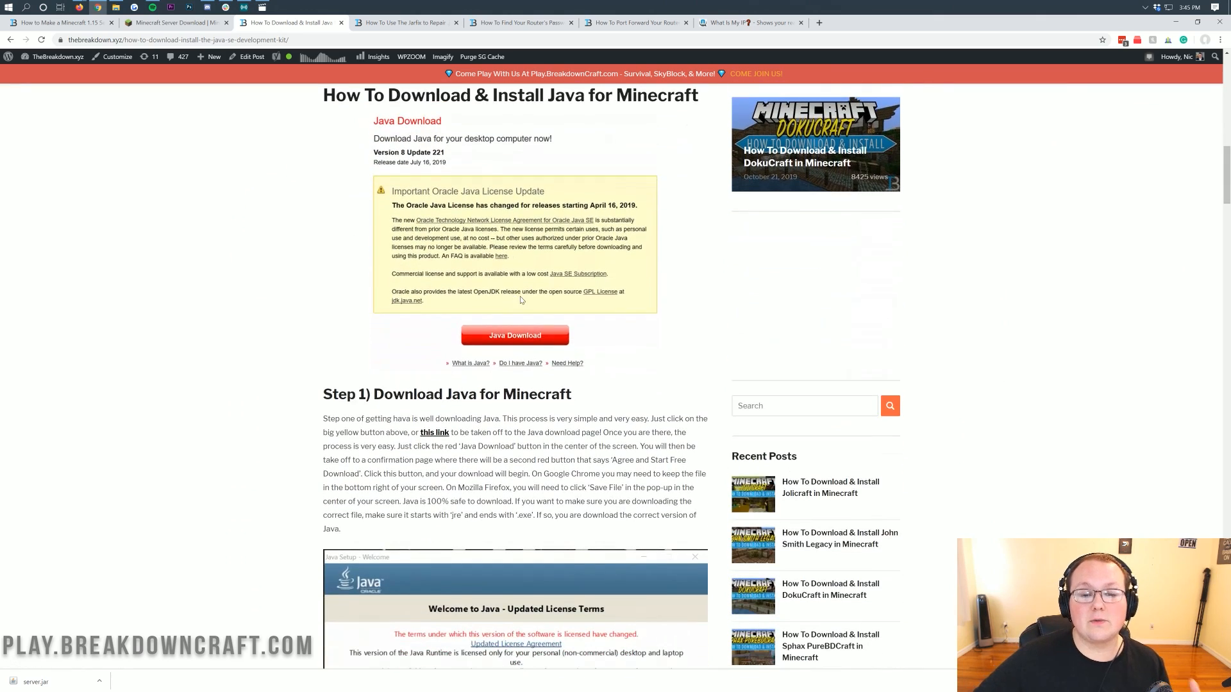
scroll(520, 300, "down", 1)
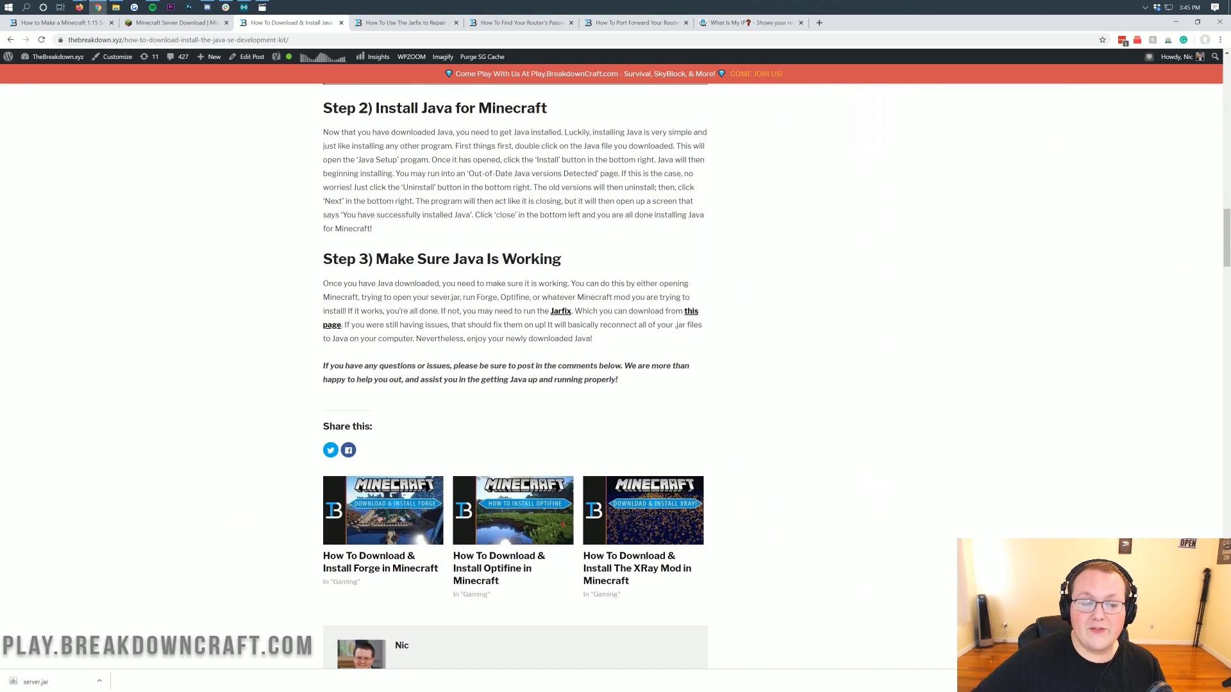
Open the Jarfix article tab and skim its steps for repairing .jar files.
left_click(414, 21)
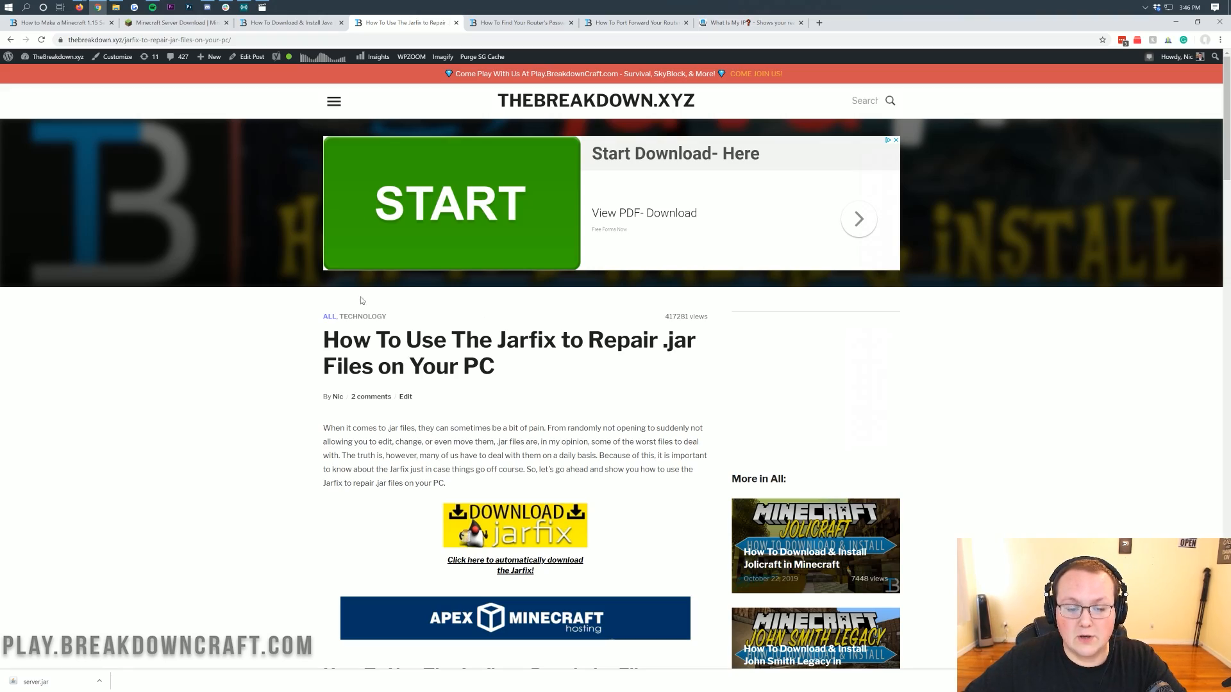
scroll(364, 302, "down", 20)
scroll(594, 368, "up", 20)
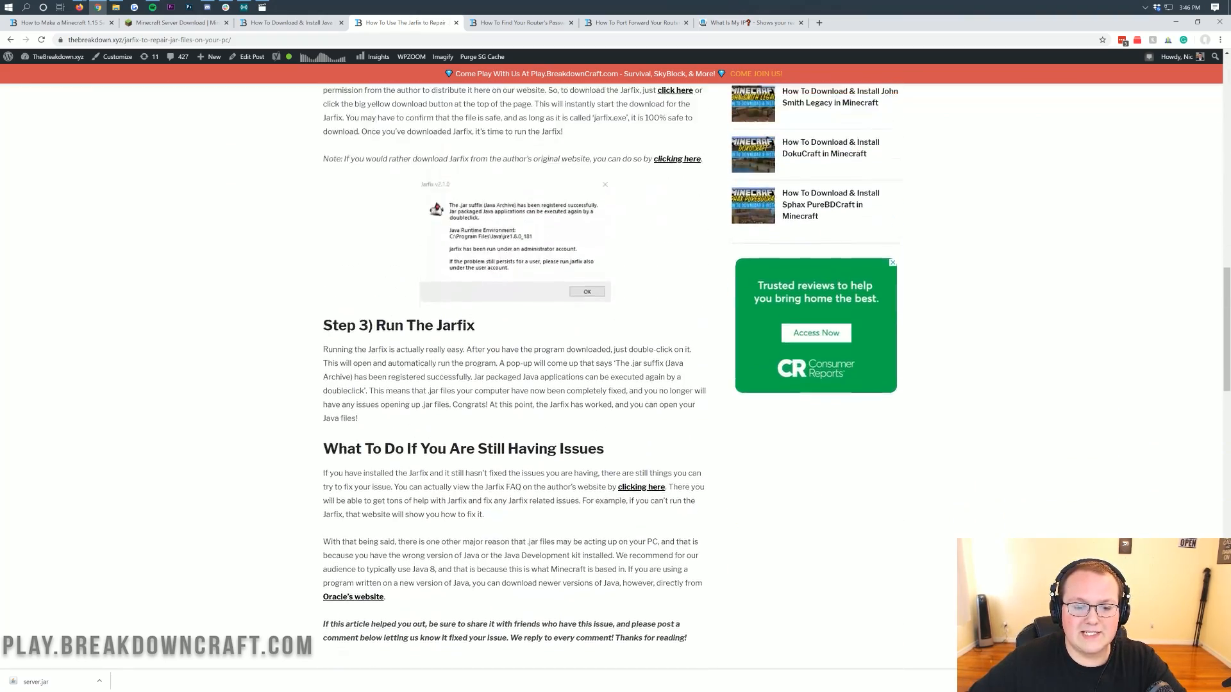
Switch to the server folder on the desktop and open eula.txt in Notepad.
left_click(1173, 24)
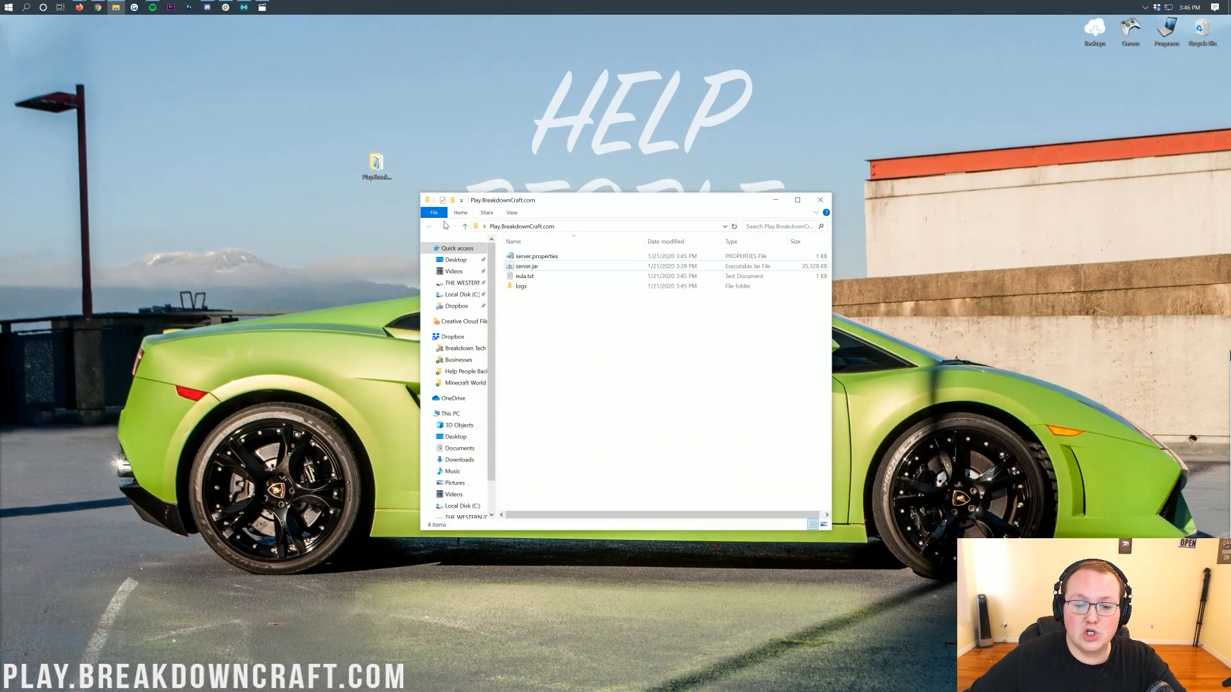
left_click(512, 267)
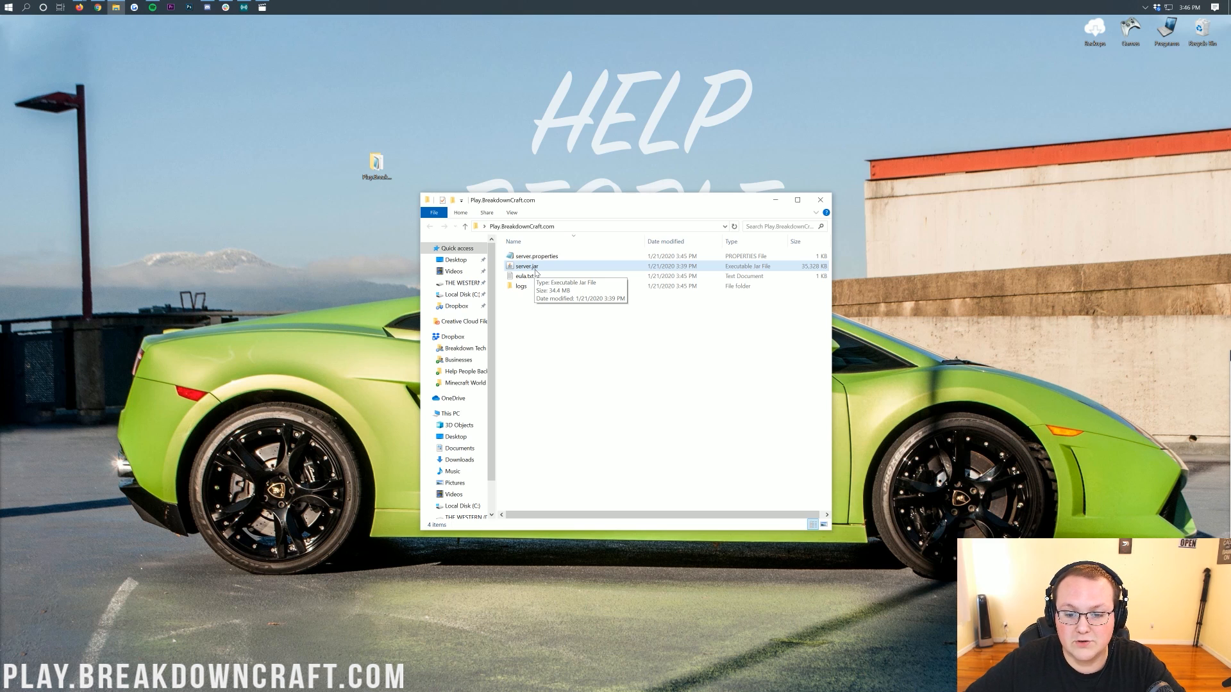
left_click(524, 276)
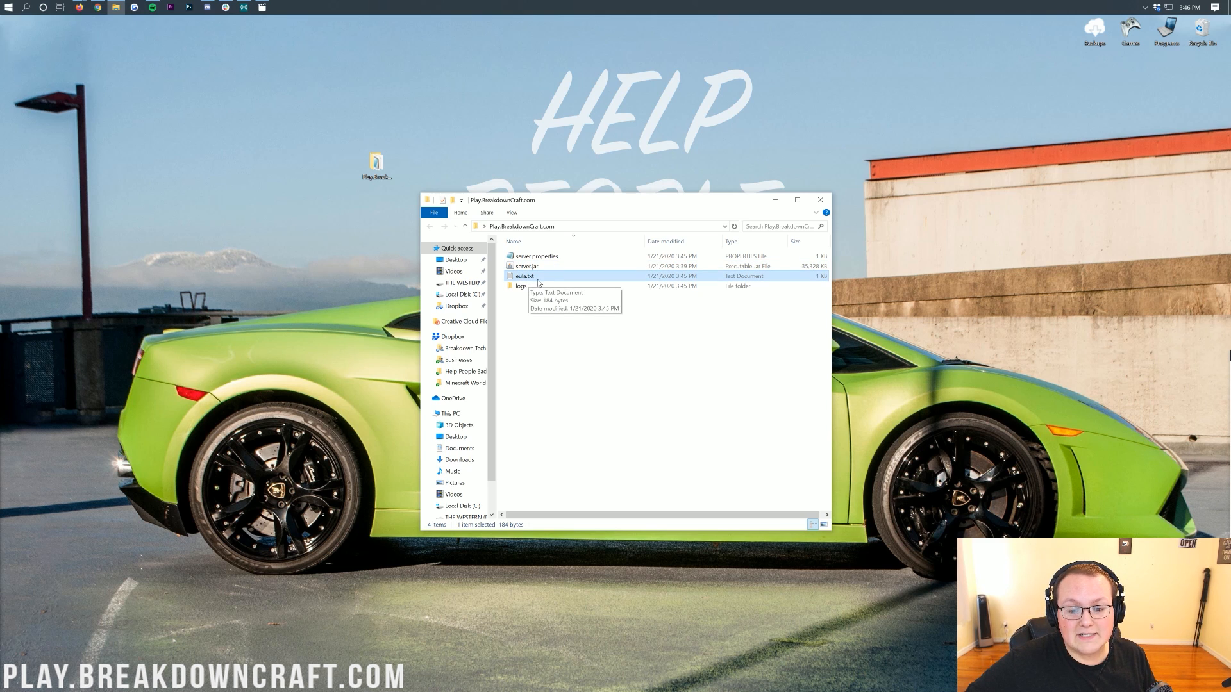
double_click(539, 282)
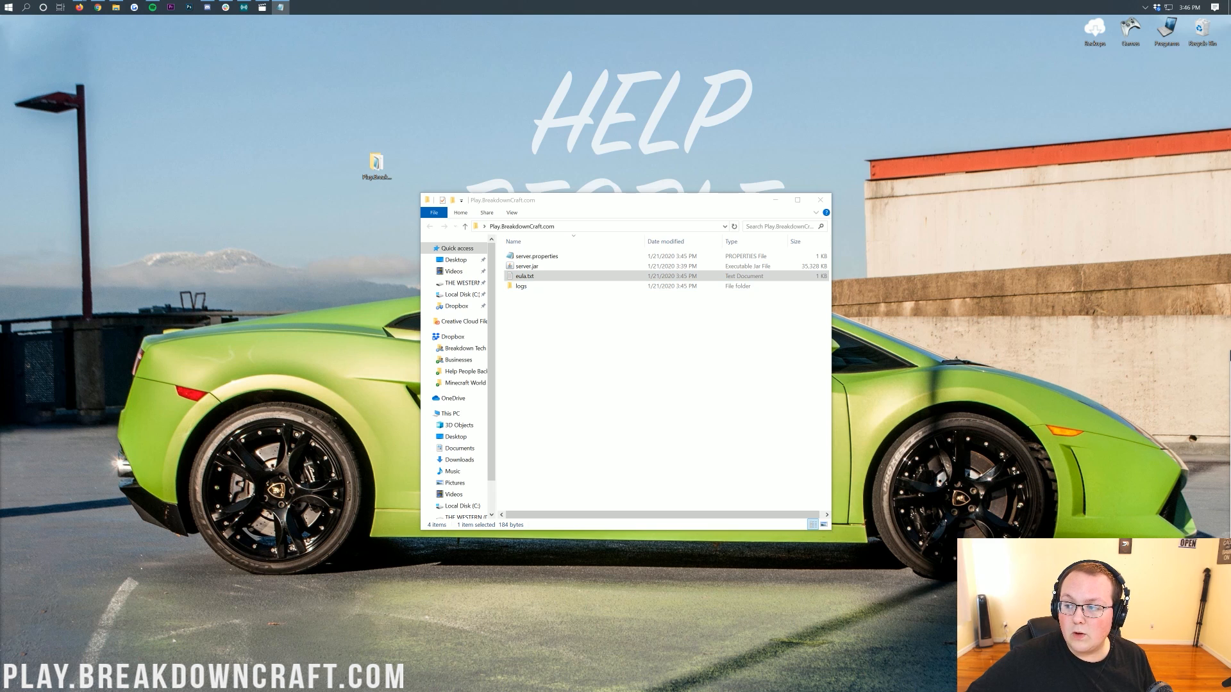
Change the eula setting from false to true and save eula.txt.
left_click_drag(753, 463, 585, 165)
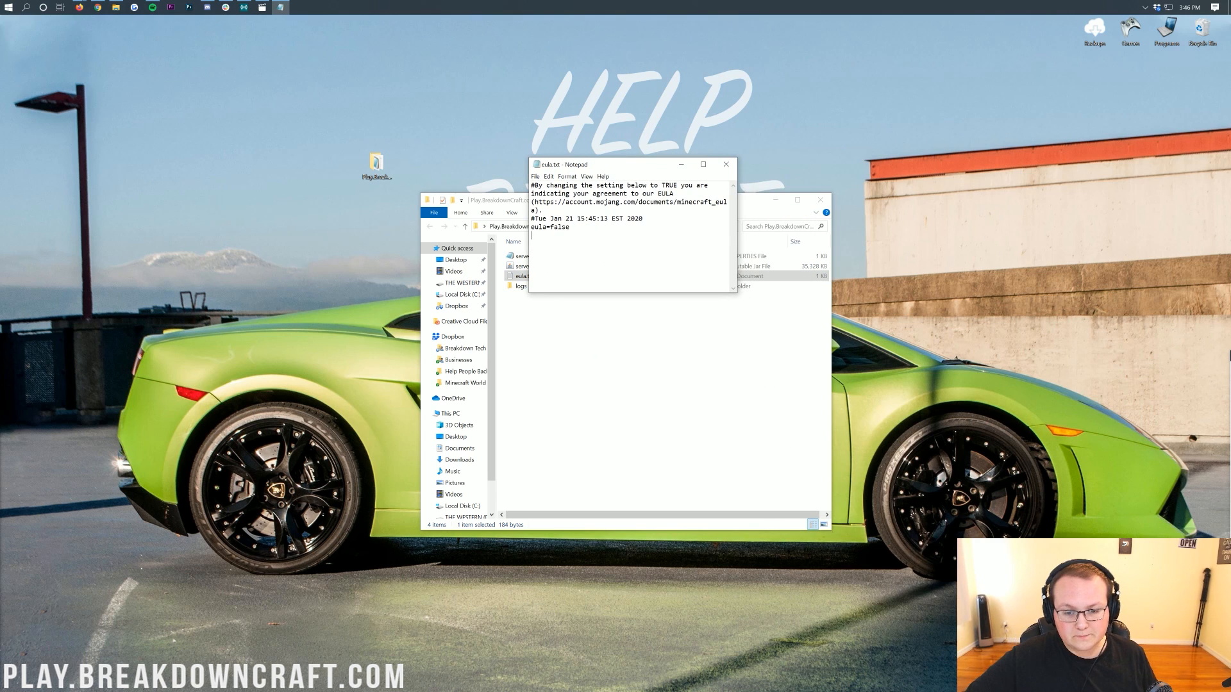
left_click_drag(570, 227, 551, 228)
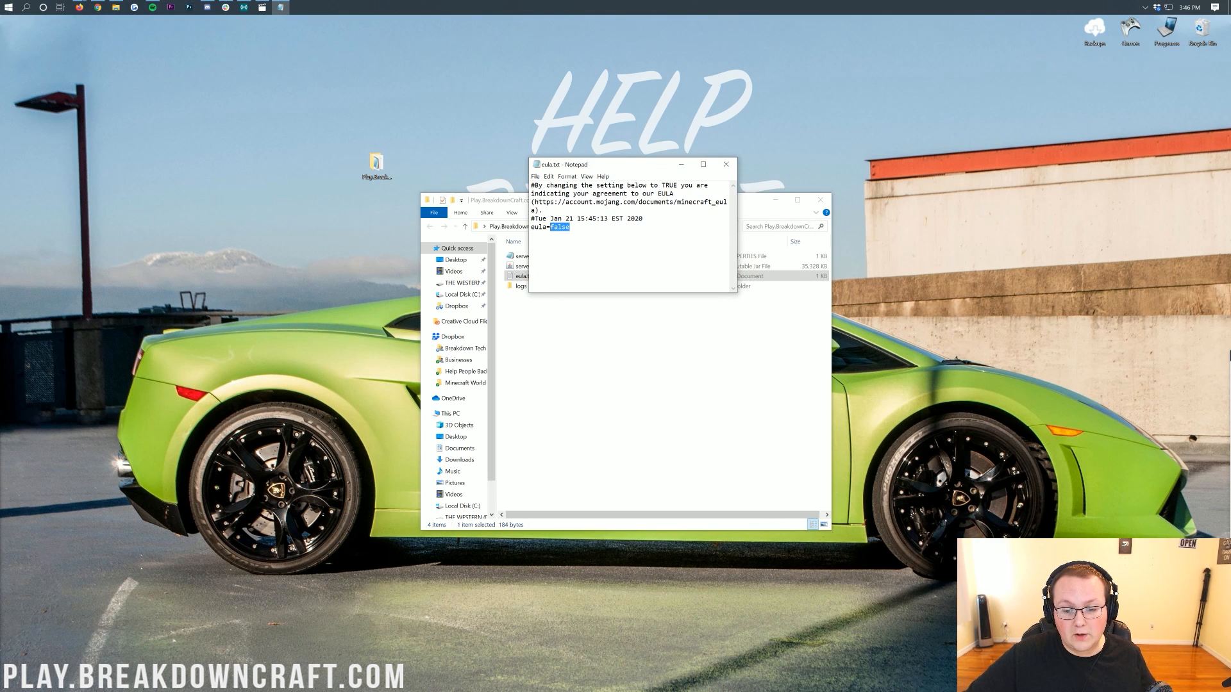
type("tru")
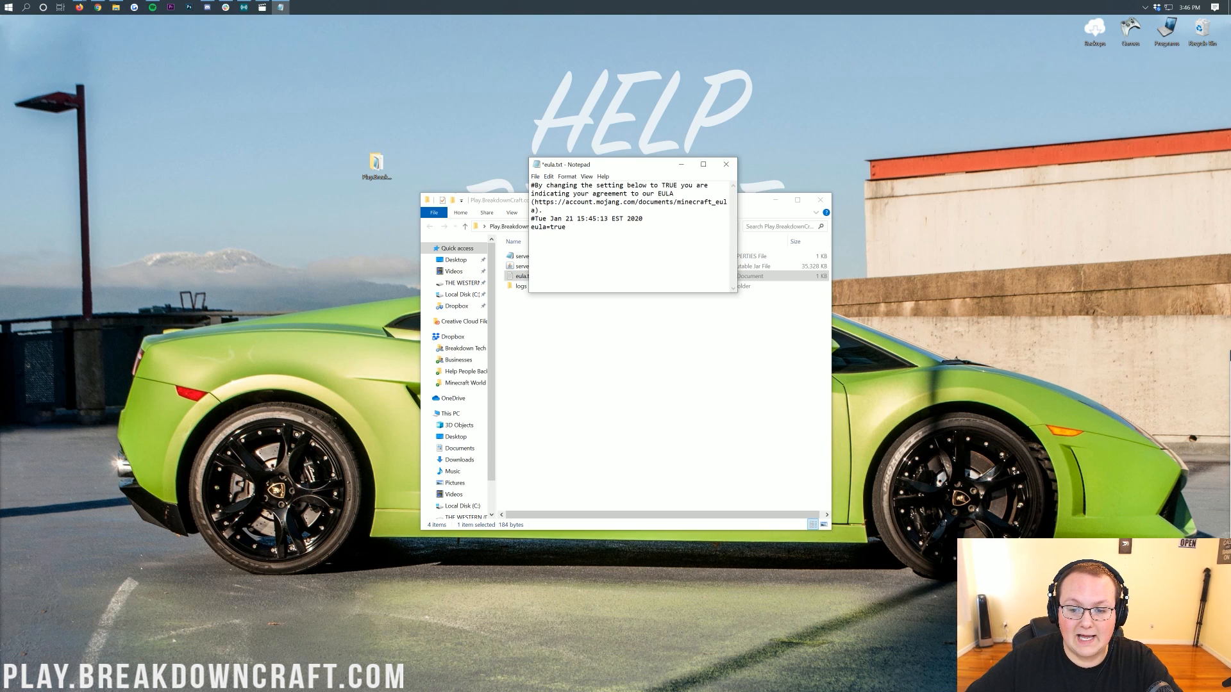
left_click(535, 176)
left_click(552, 219)
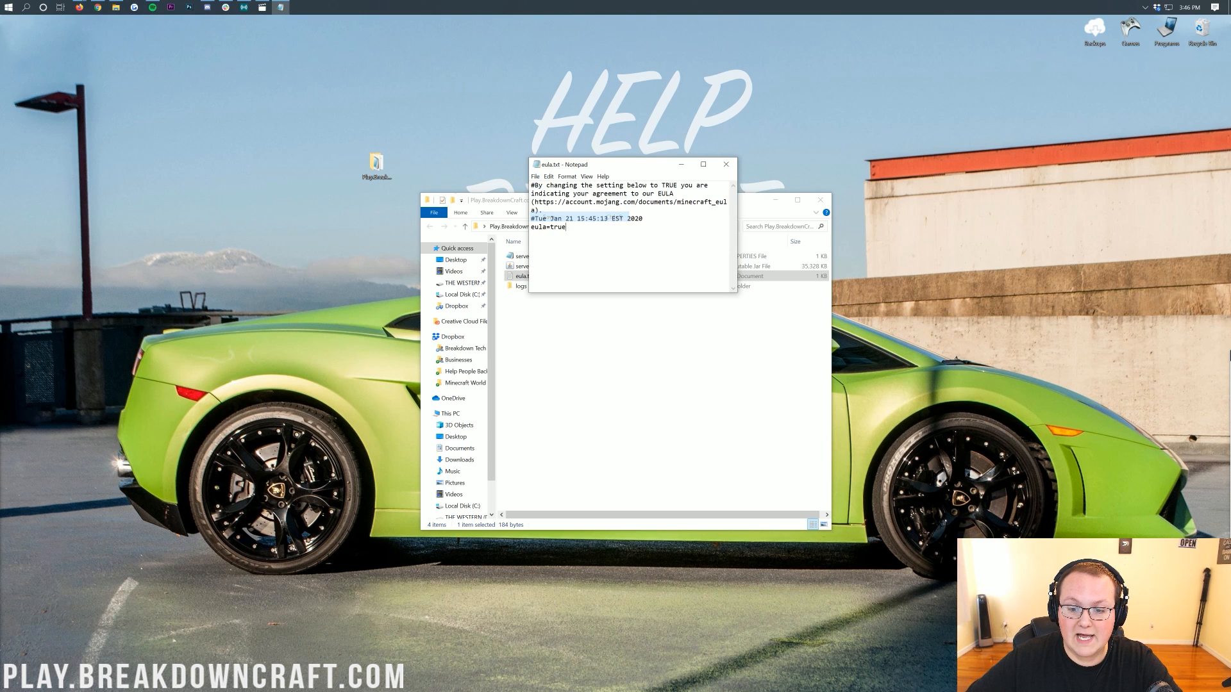
Review the EULA link and timestamp lines in eula.txt, then close Notepad.
left_click_drag(534, 202, 535, 210)
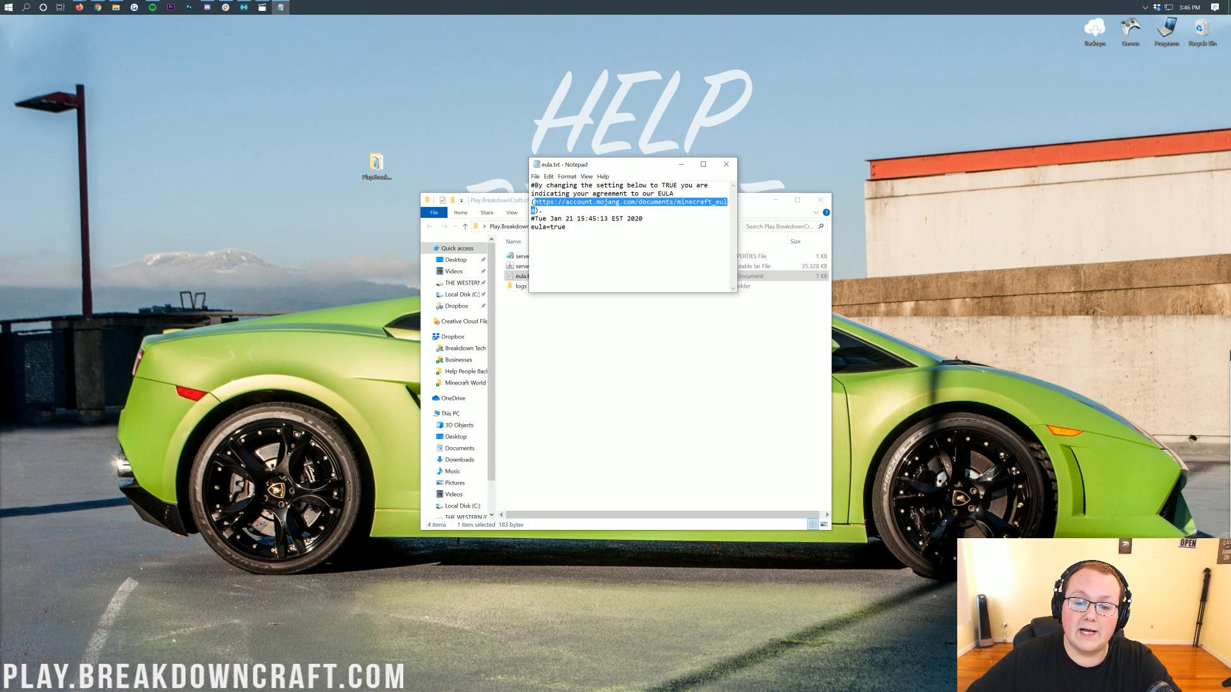
left_click(535, 210)
left_click(535, 176)
left_click(549, 216)
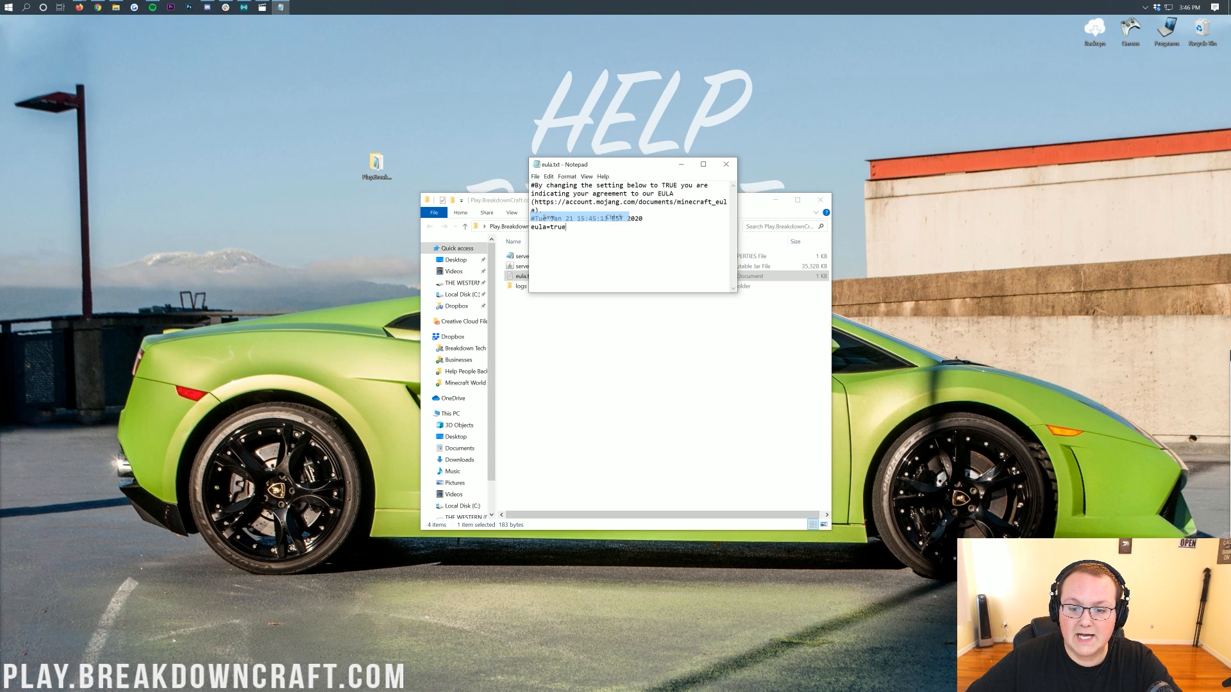
double_click(548, 227)
left_click(532, 236)
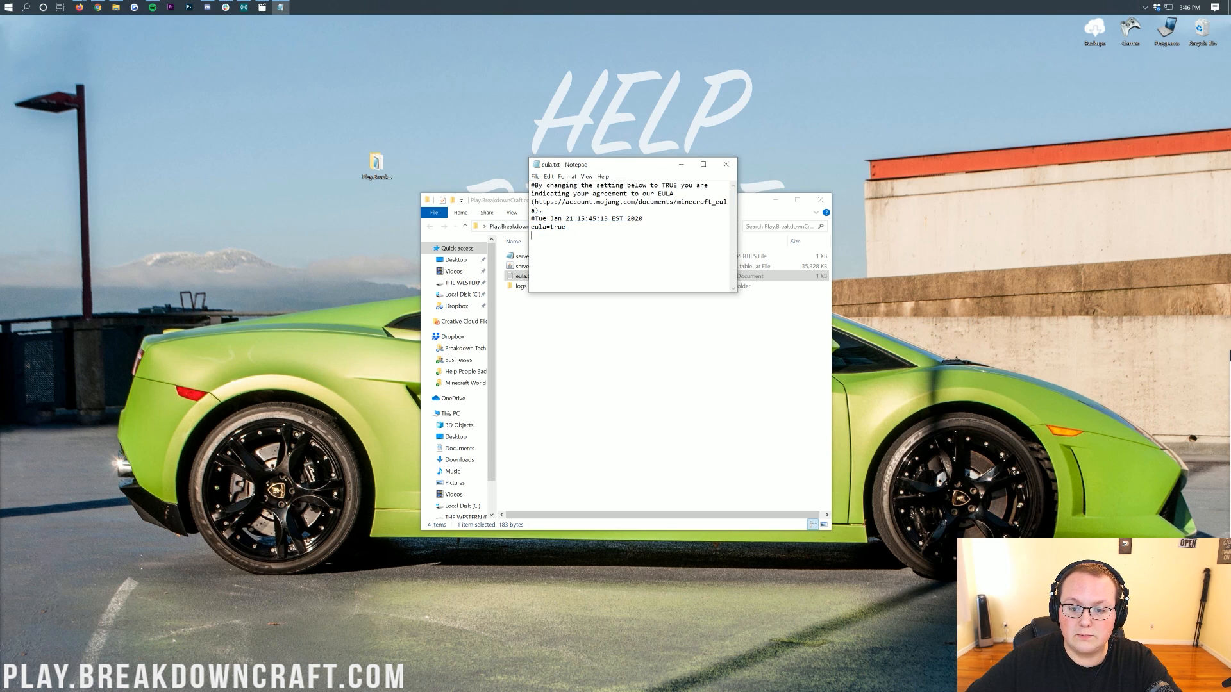
left_click_drag(585, 218, 643, 219)
left_click(689, 184)
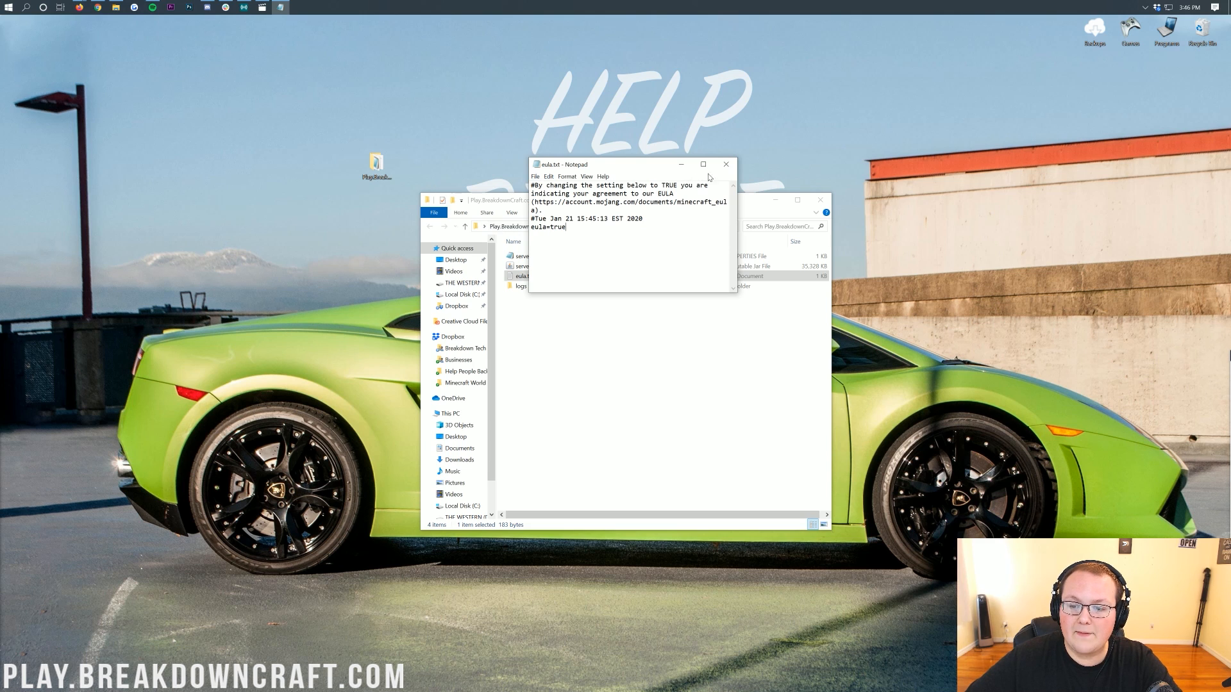
left_click(726, 165)
Run server.jar again and allow Java through the firewall on both private and public networks.
double_click(540, 268)
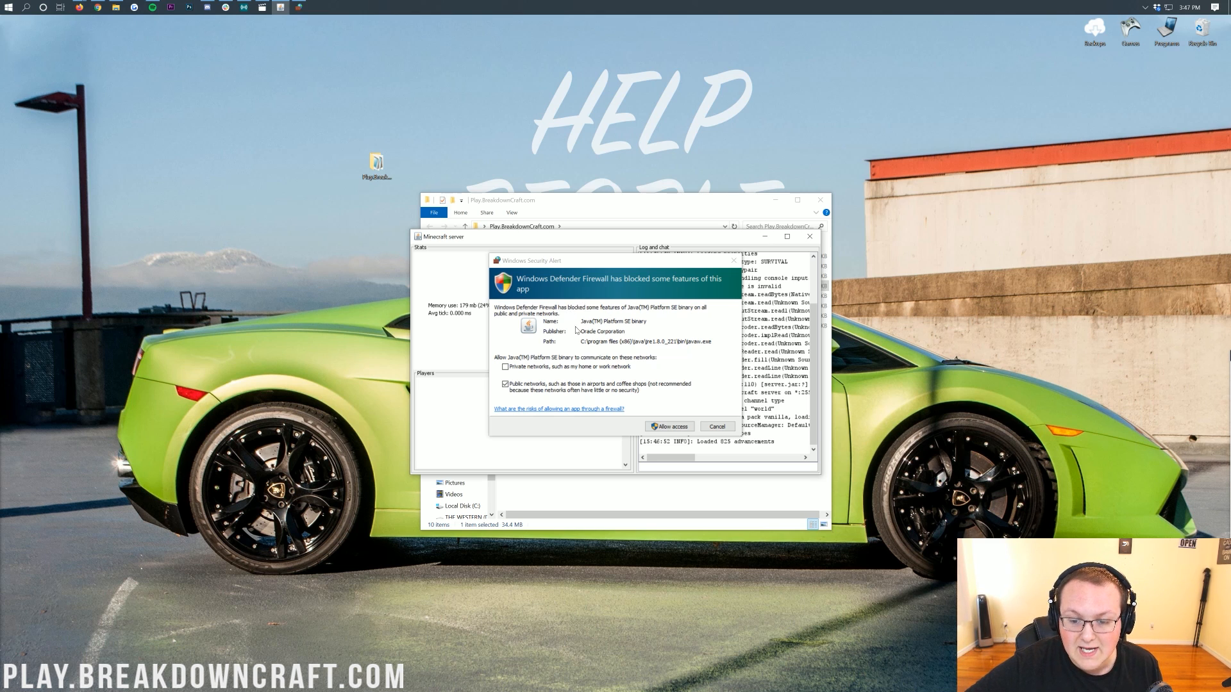
left_click(575, 367)
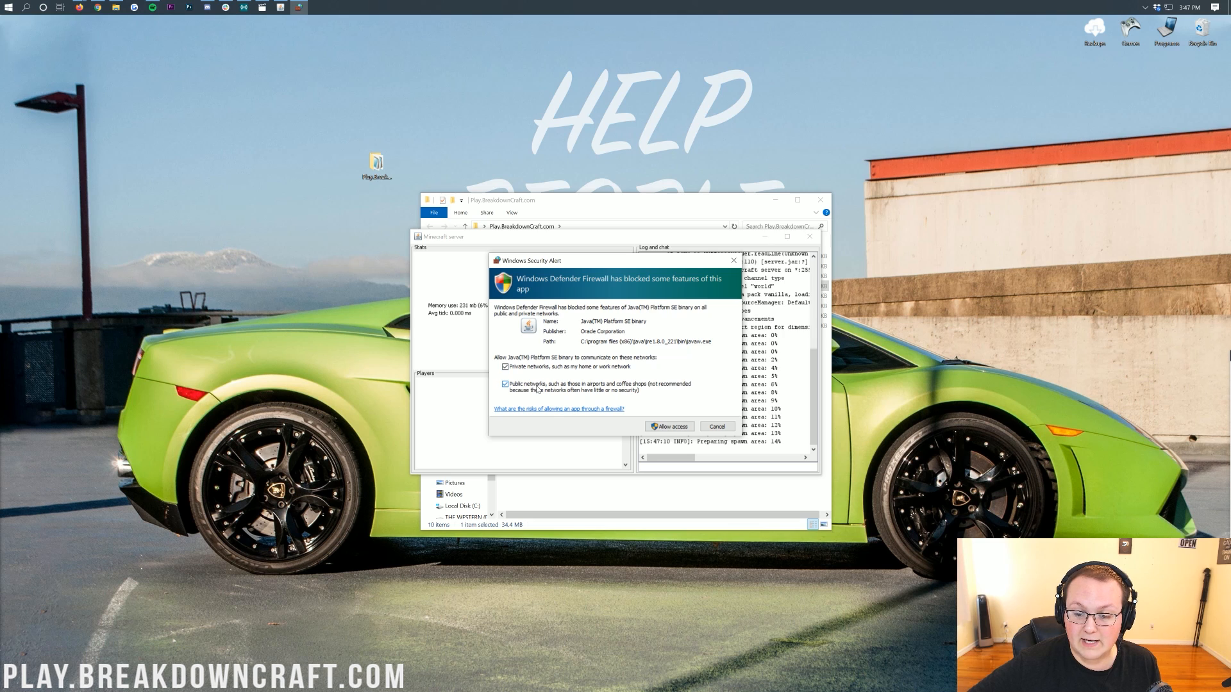
left_click(665, 427)
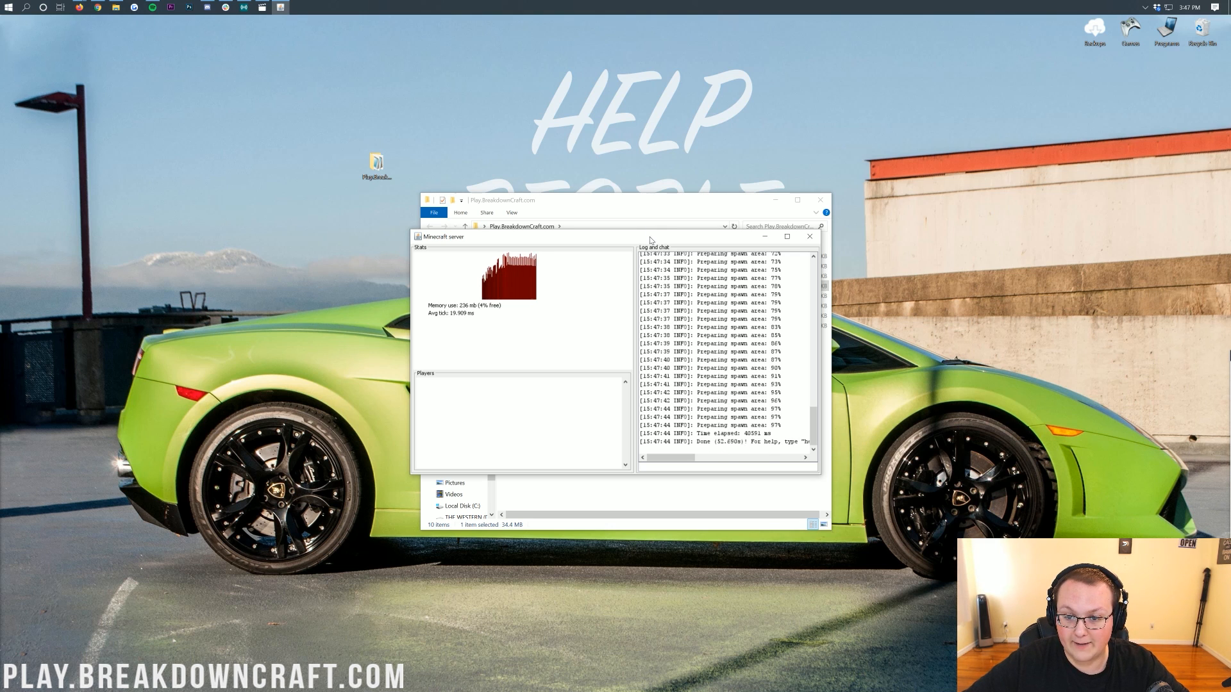
Move the server window aside and use the op command to make two players server operators.
left_click_drag(649, 241, 321, 205)
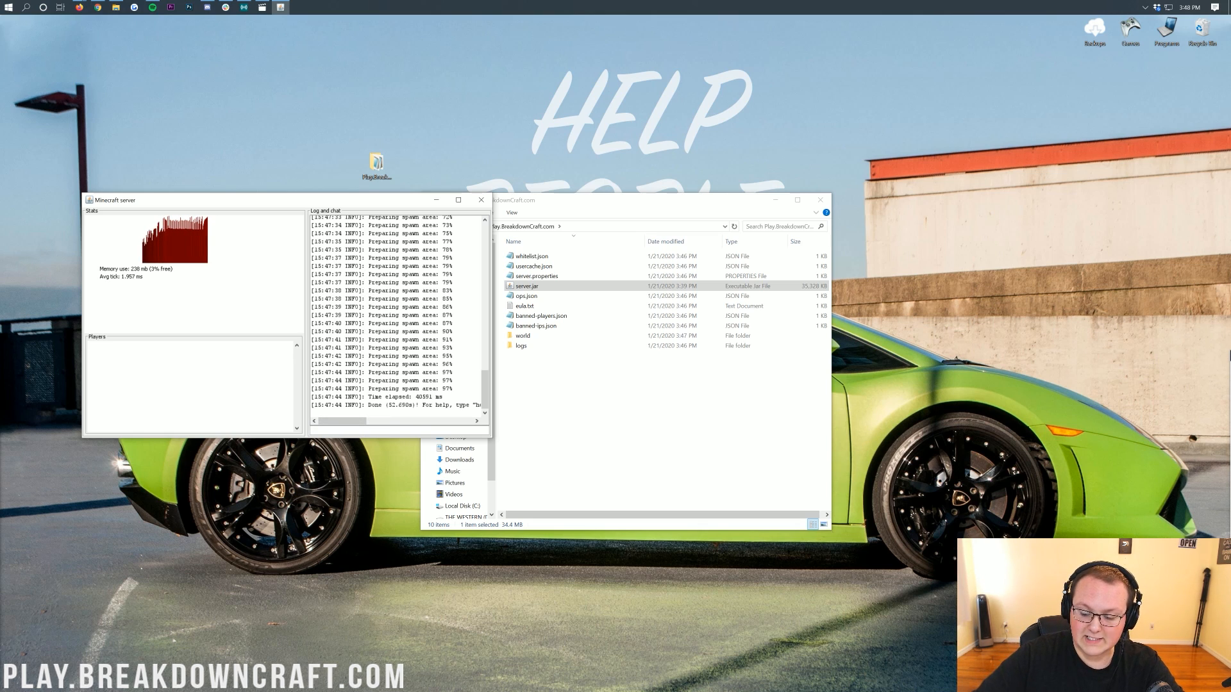
type("op NicsGames")
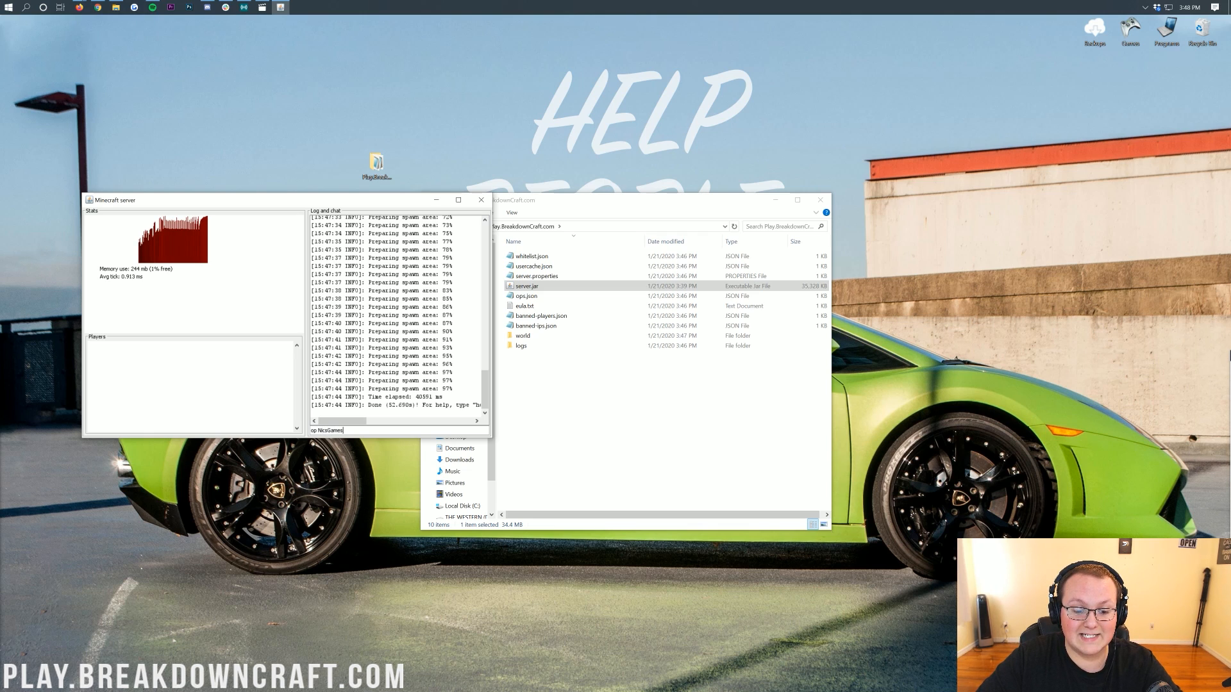
key("Return")
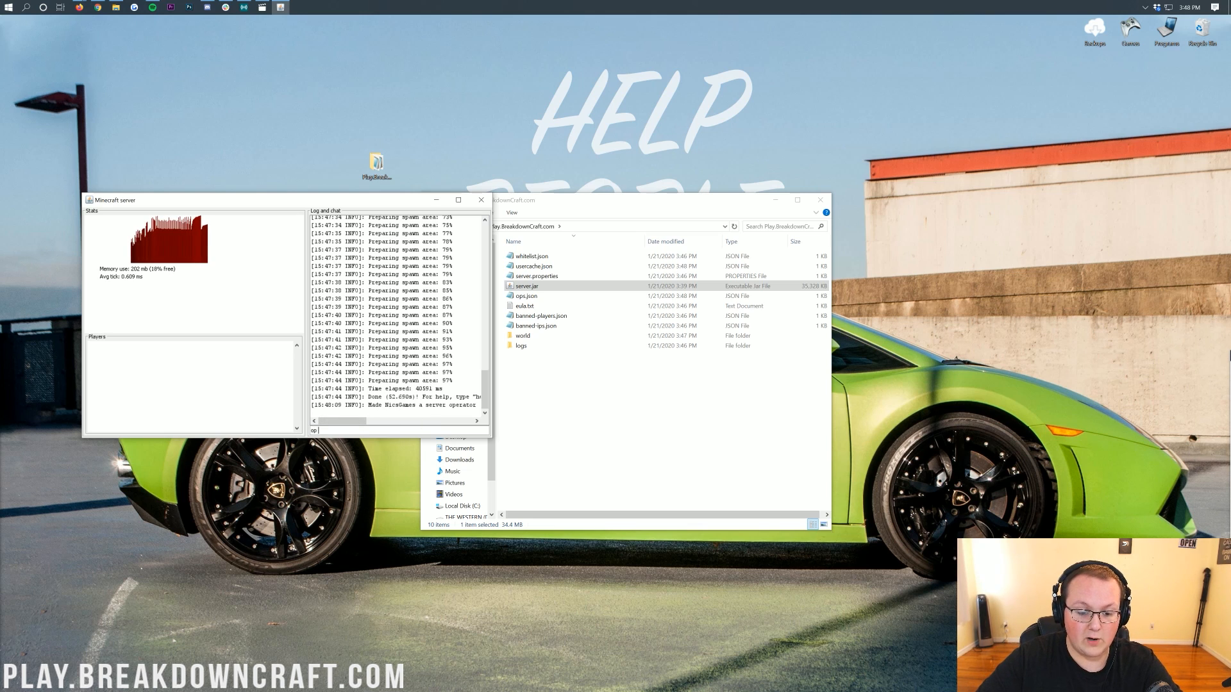
key("Return")
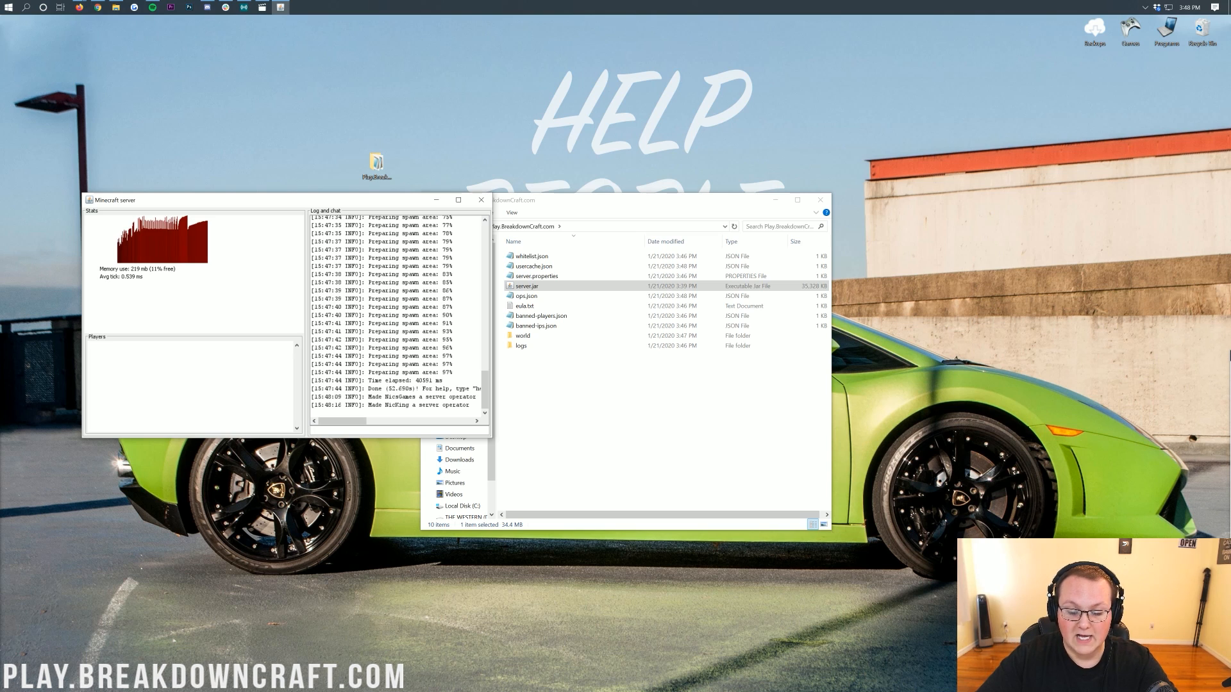
Enter the stop command in the server console to shut the server down.
left_click(330, 430)
type("stop")
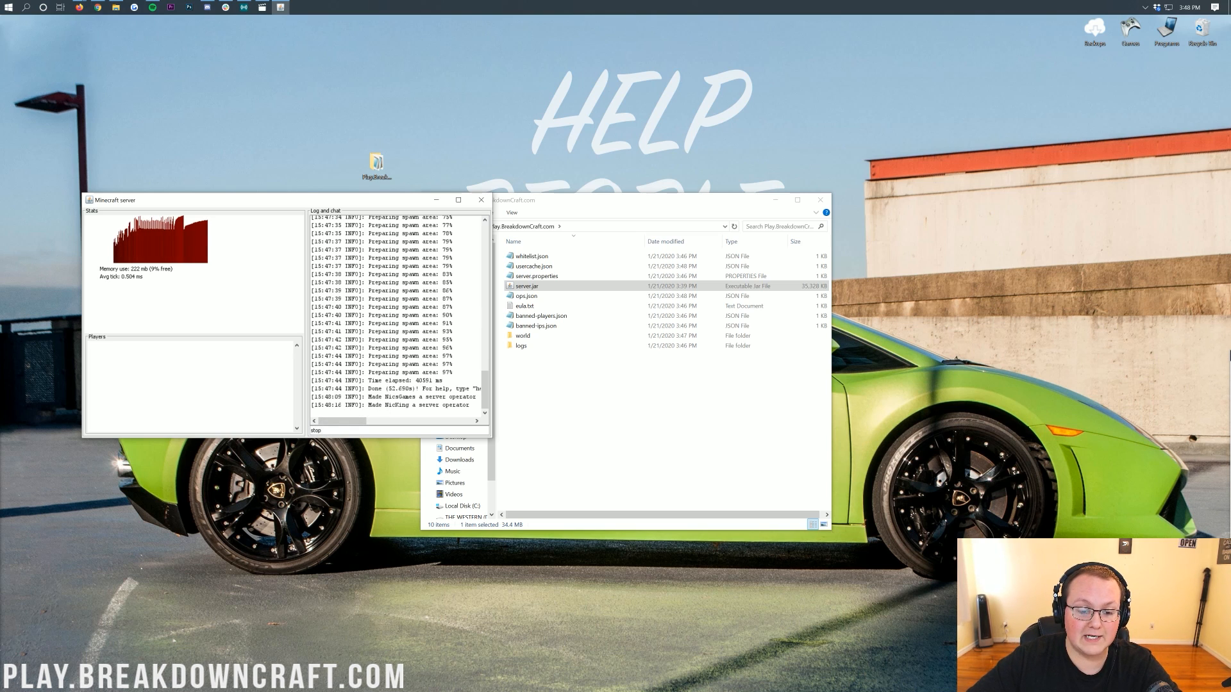
key("Return")
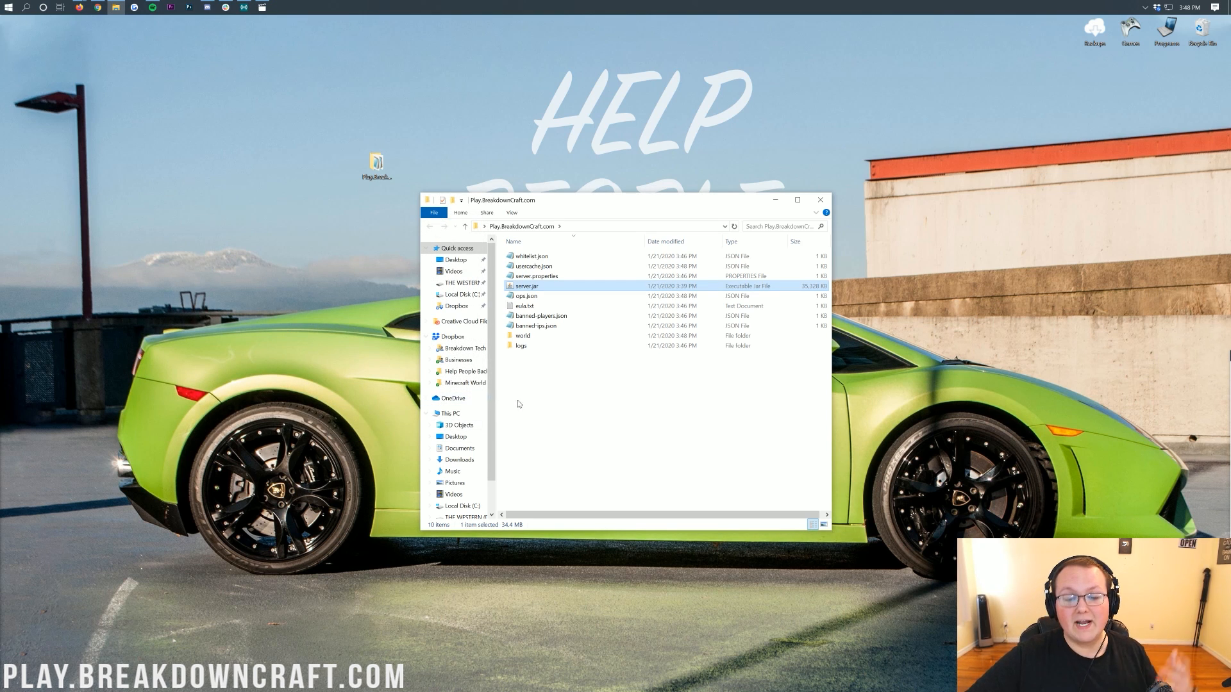
left_click(591, 413)
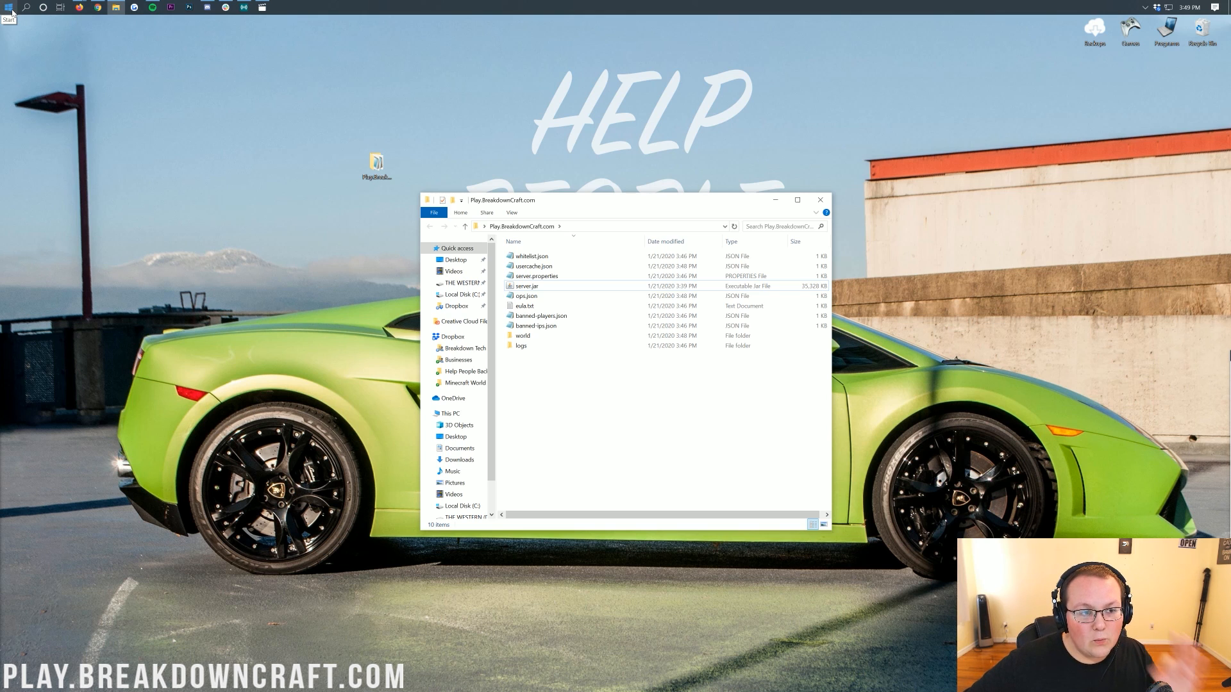
Open Command Prompt and run ipconfig to list the computer's network addresses.
left_click(9, 7)
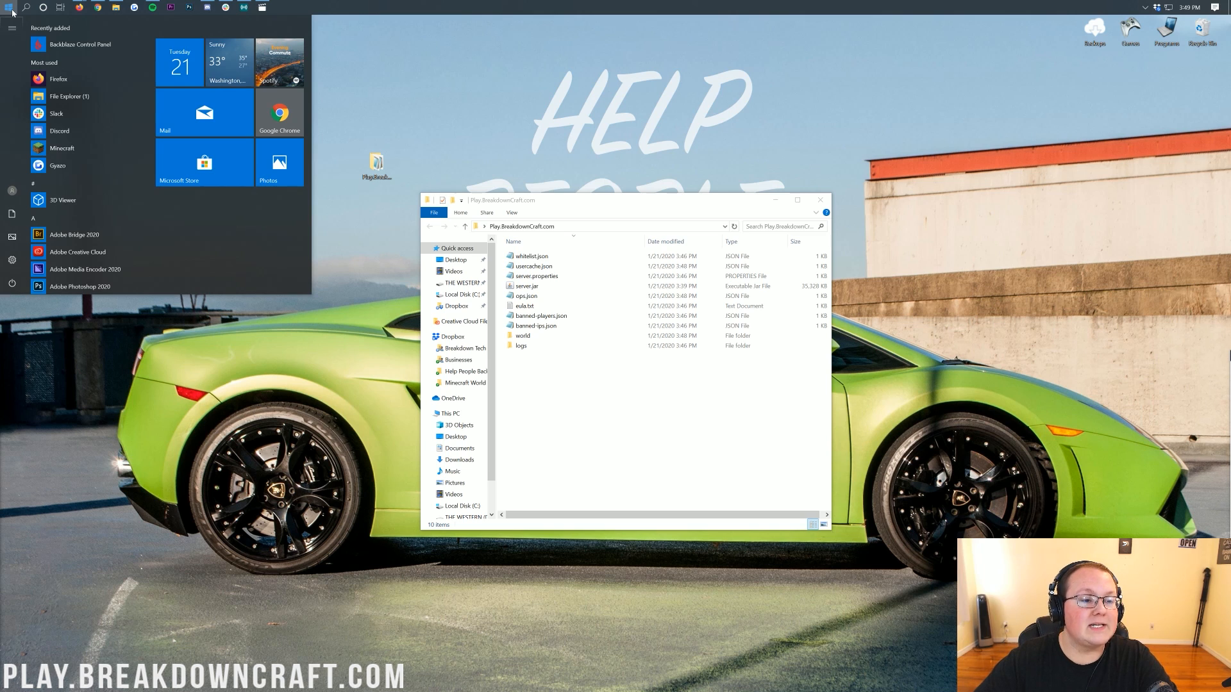
type("cmd")
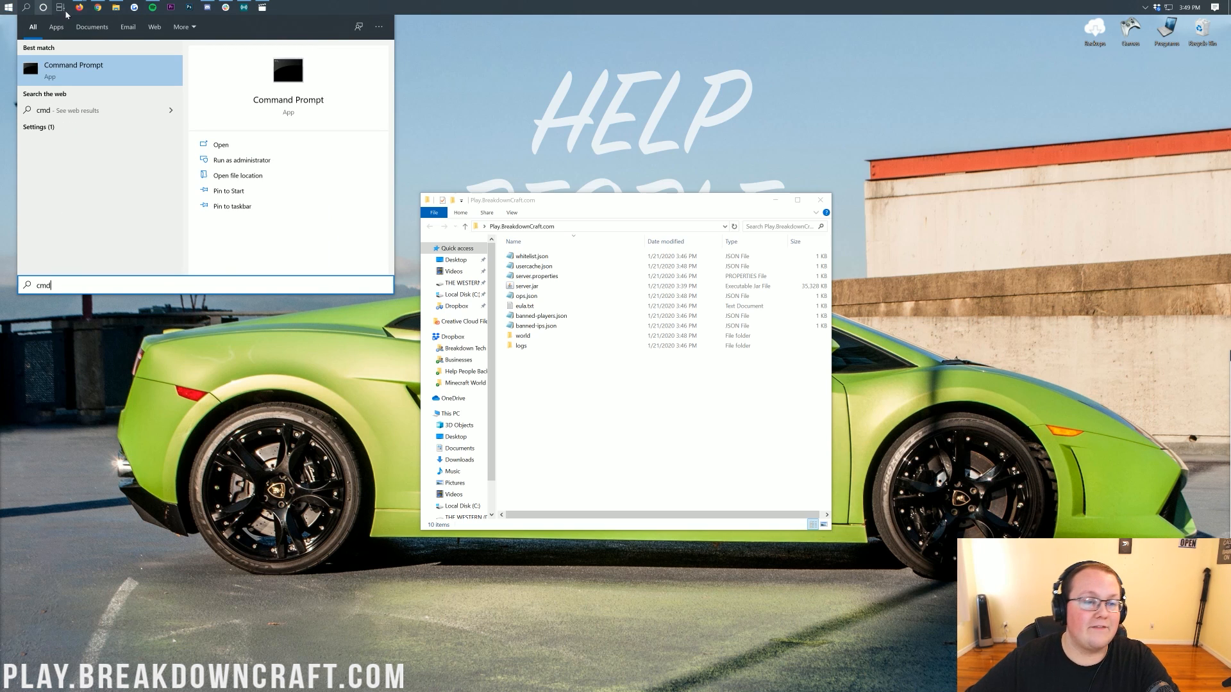
left_click(71, 73)
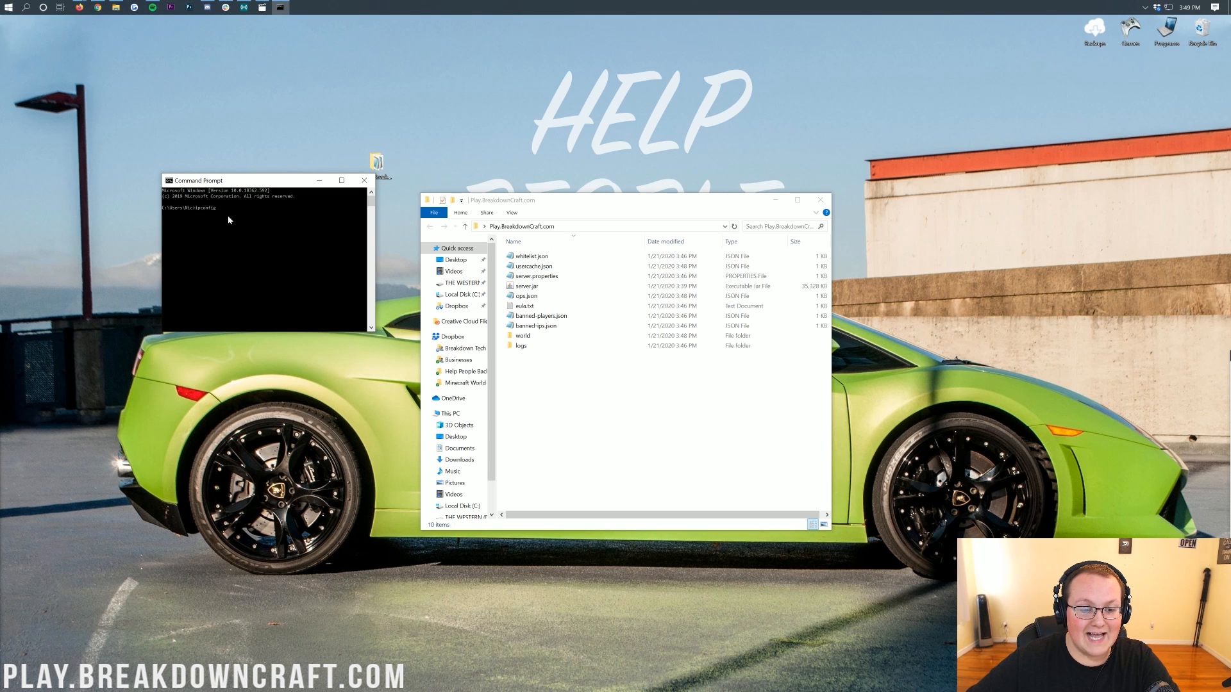
key("Return")
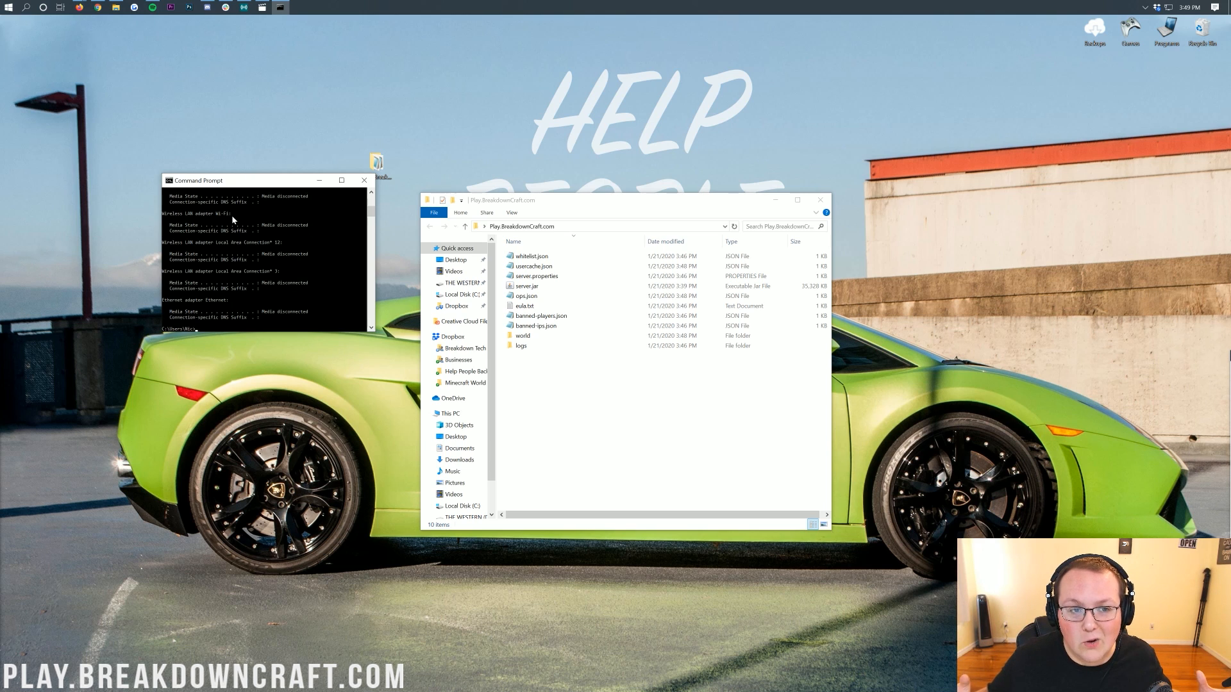
scroll(253, 292, "up", 3)
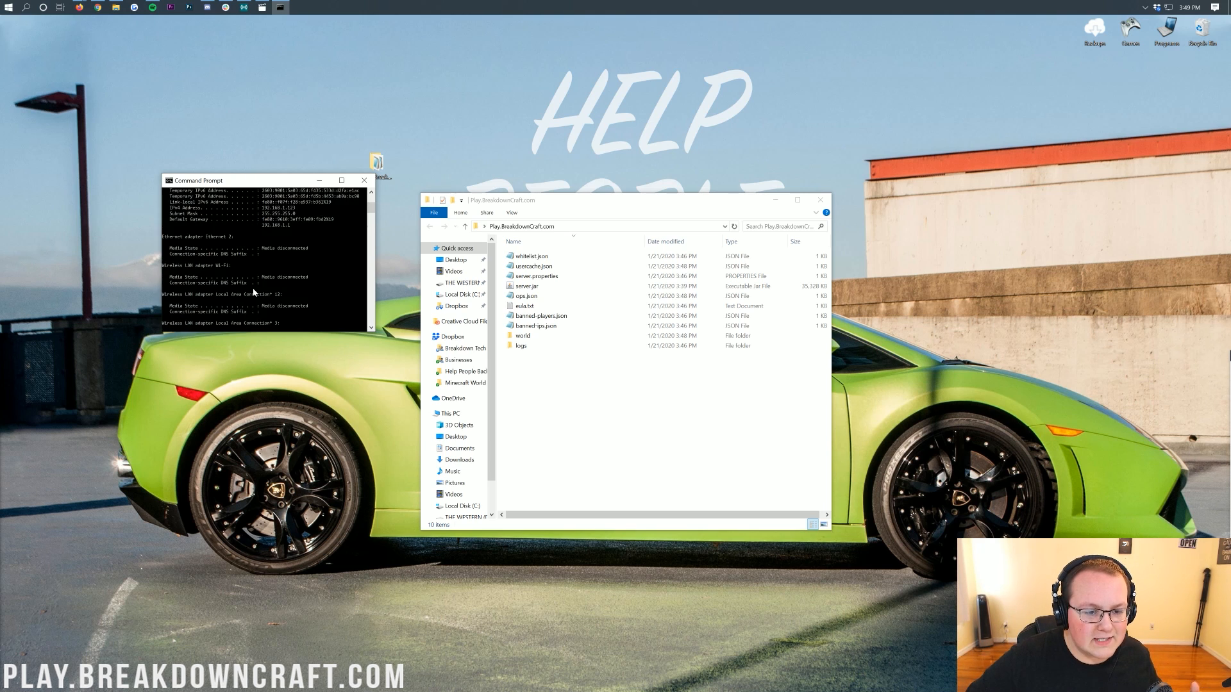
scroll(253, 292, "up", 3)
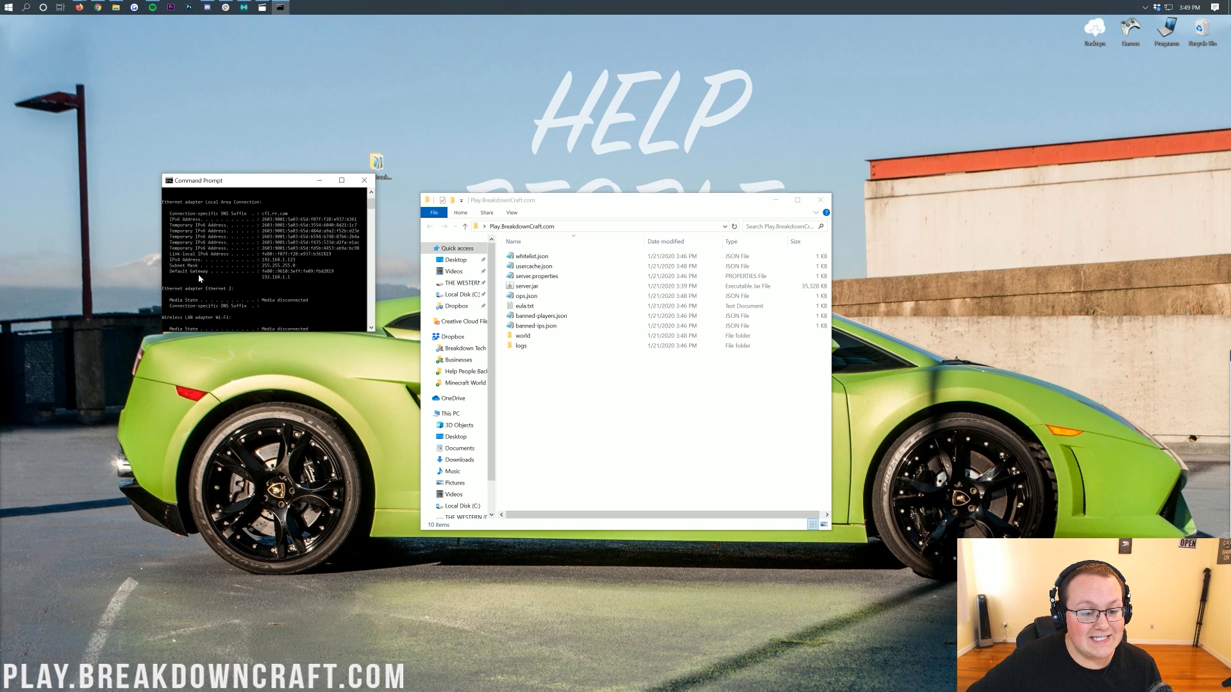
Open a new Notepad window, move it beside Command Prompt, and toggle Word Wrap.
left_click(4, 4)
type("note")
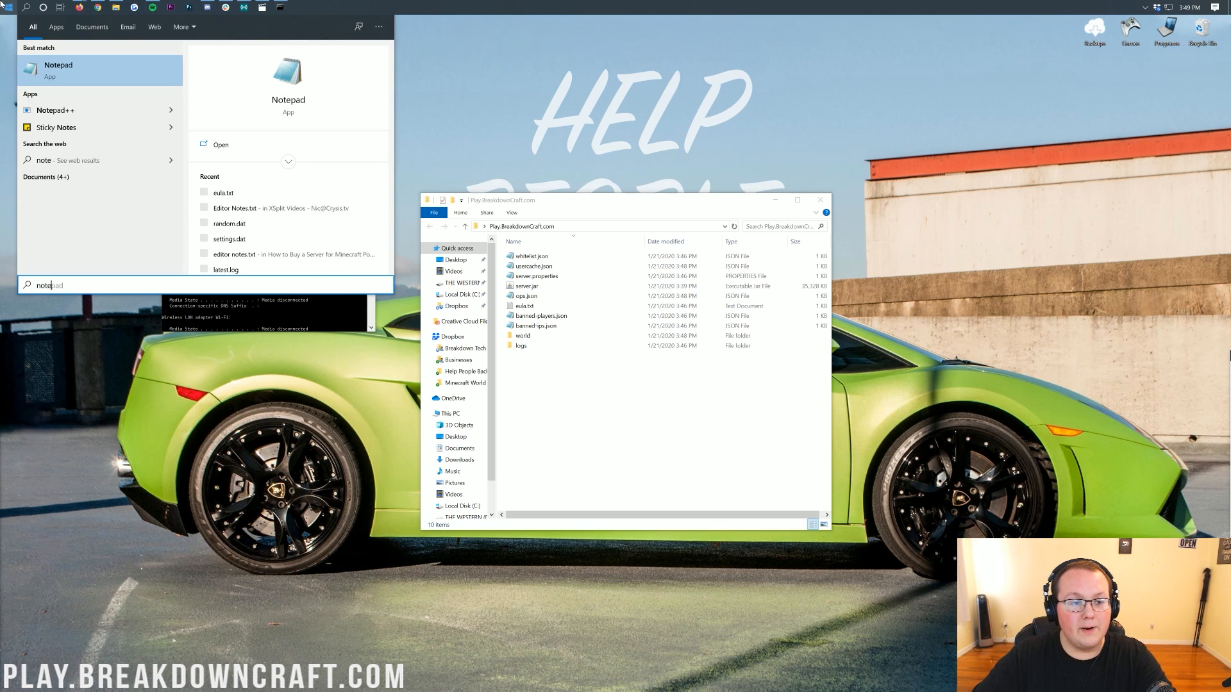
key("Return")
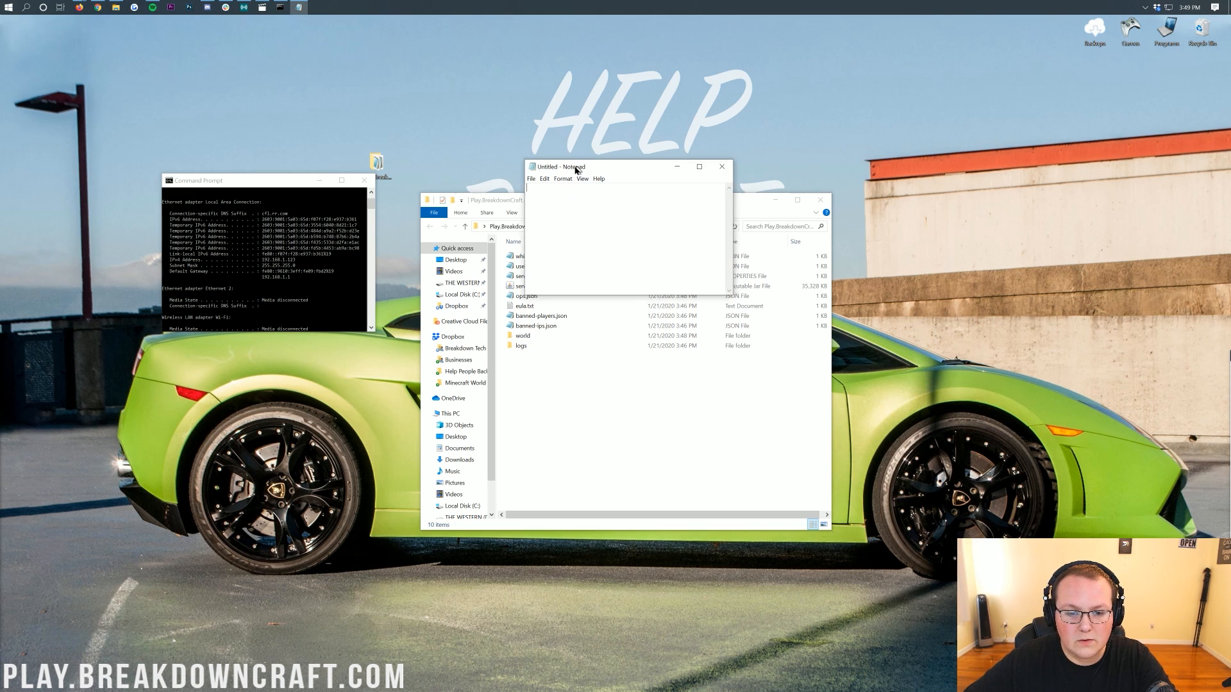
left_click_drag(574, 167, 429, 186)
left_click(414, 193)
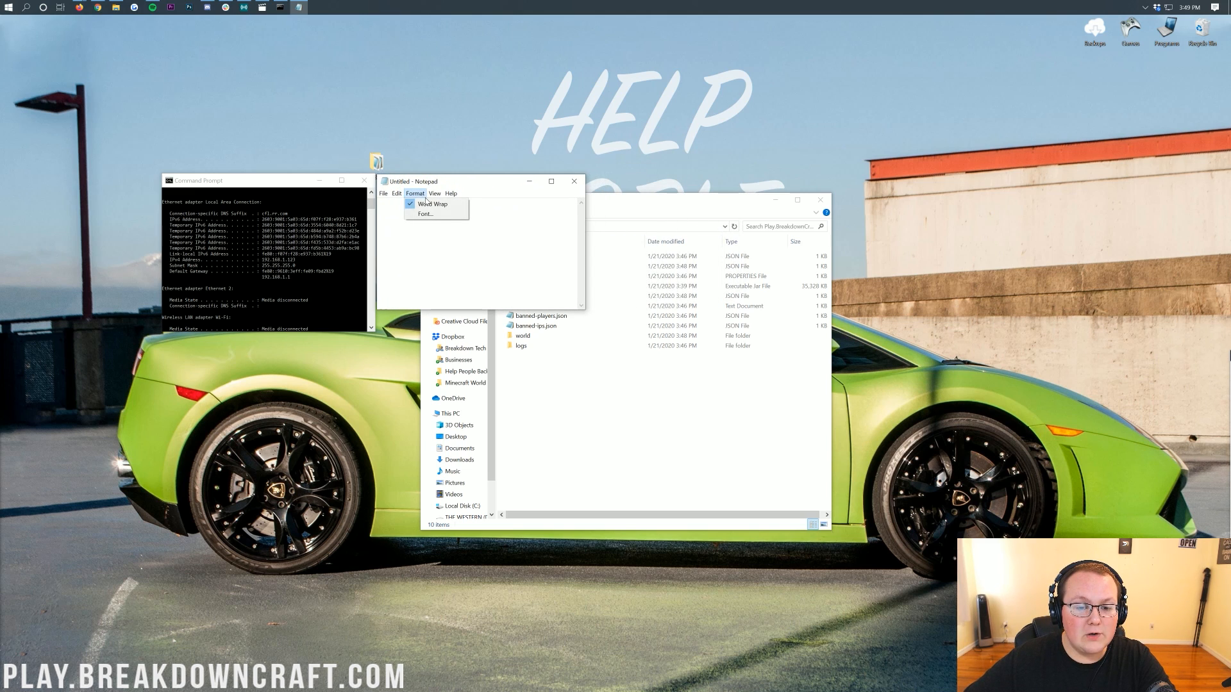
left_click(397, 213)
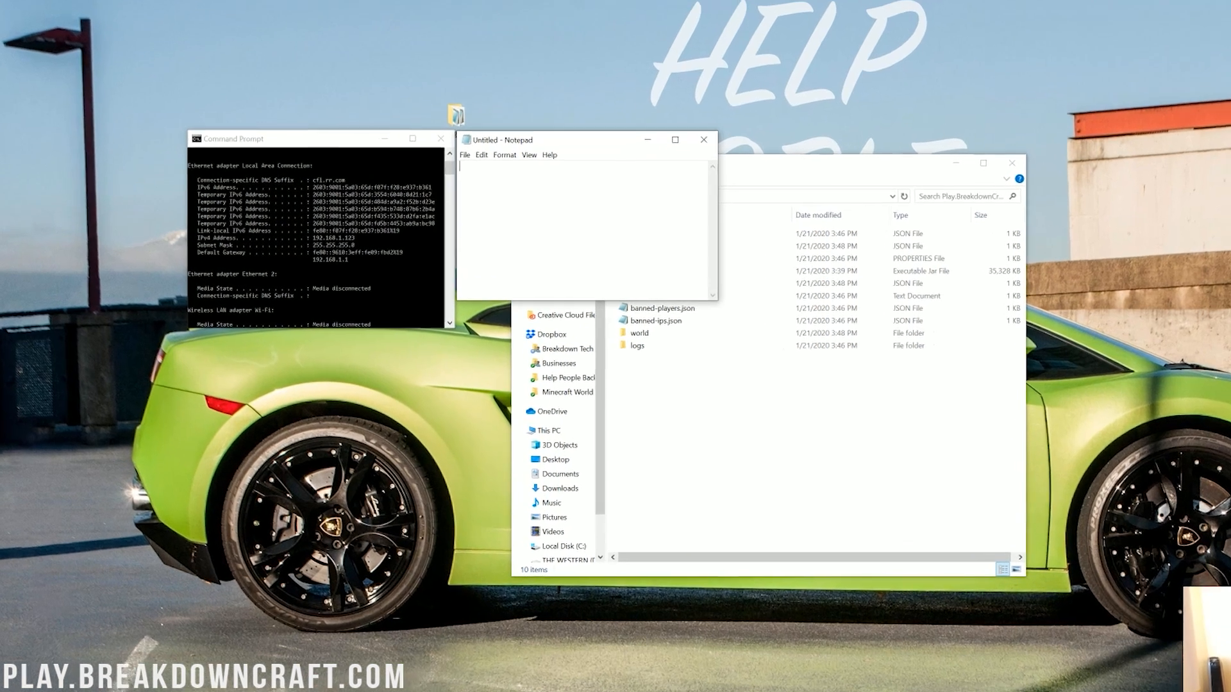
Write notes reading "IPv4 Address: 192.168.1.1" and "Default Gateway: 192.16.1.1" in Notepad.
type("I")
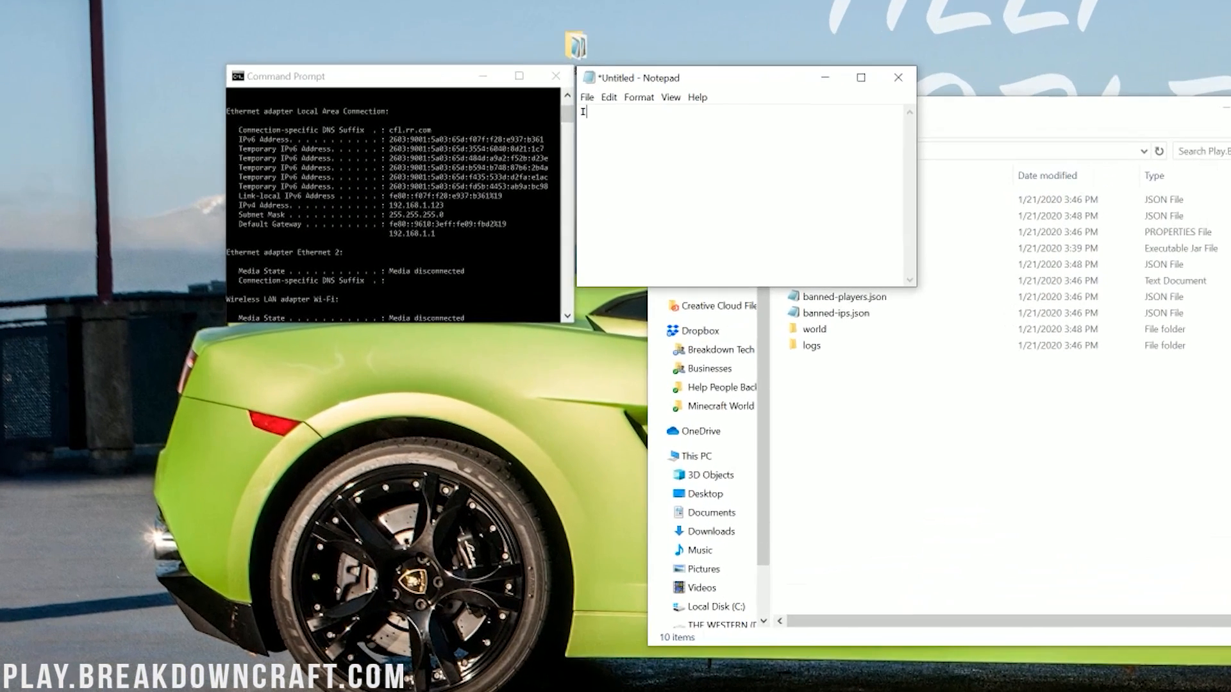
type("Pv4 Address: 192.168.1.1")
key("Return")
key("Return")
type("Default Gate")
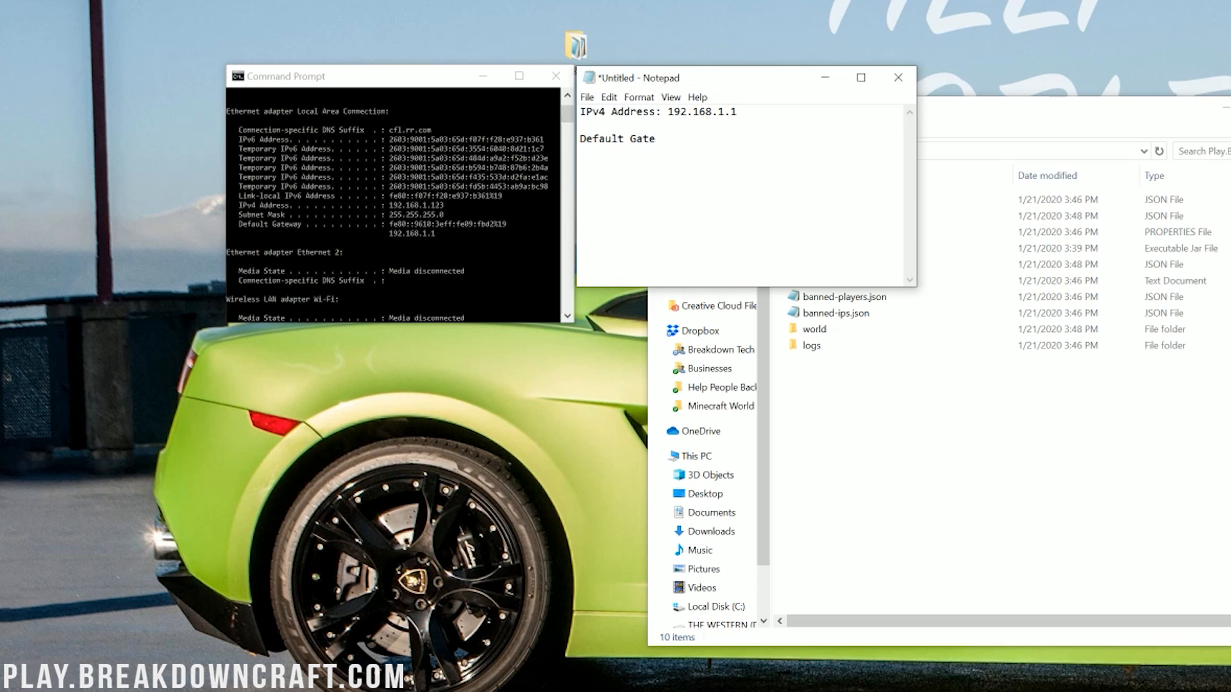
type("way: 192.16.1.1")
Correct the IPv4 address note to 192.168.1.123 and select that line.
key("Up")
type("23")
key("Down")
left_click_drag(750, 112, 579, 112)
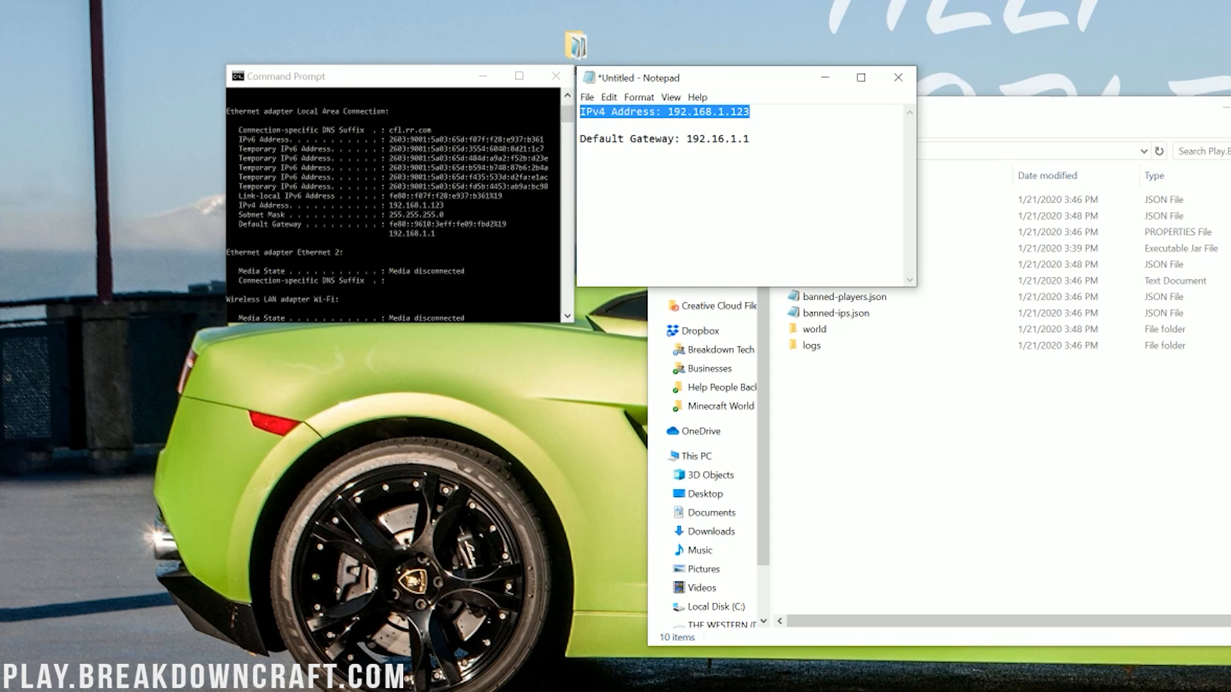
Close Command Prompt and move the Notepad notes window beside the server folder.
left_click(402, 235)
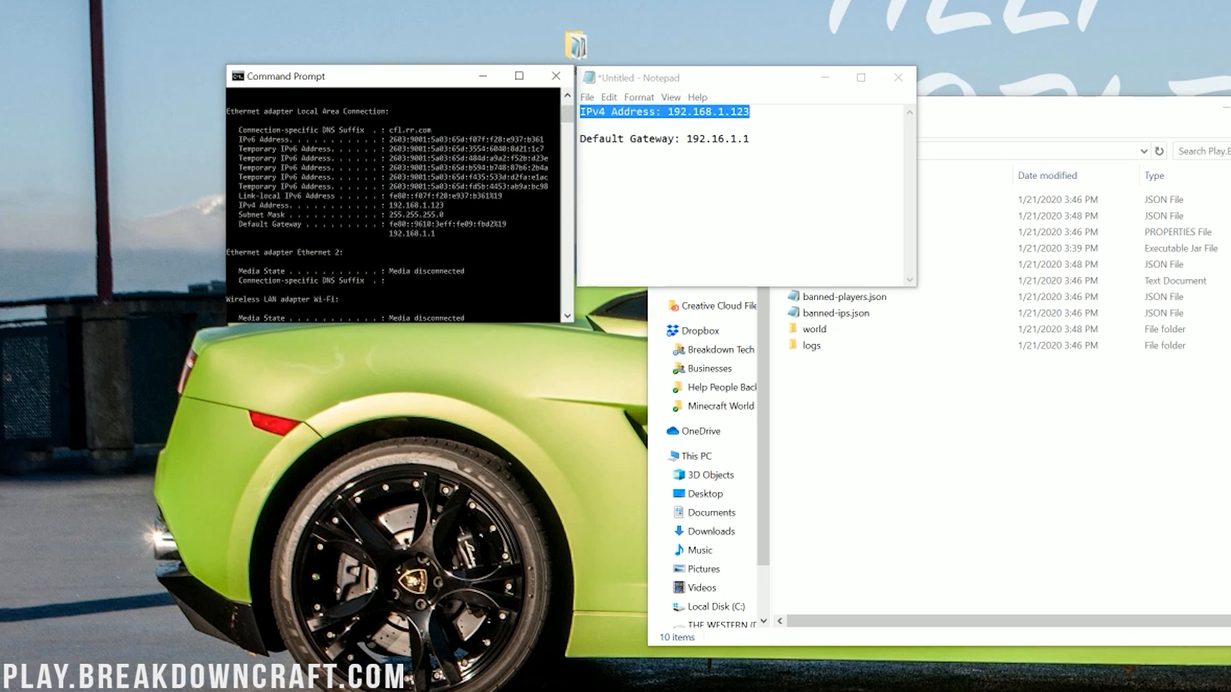
left_click_drag(750, 140, 579, 139)
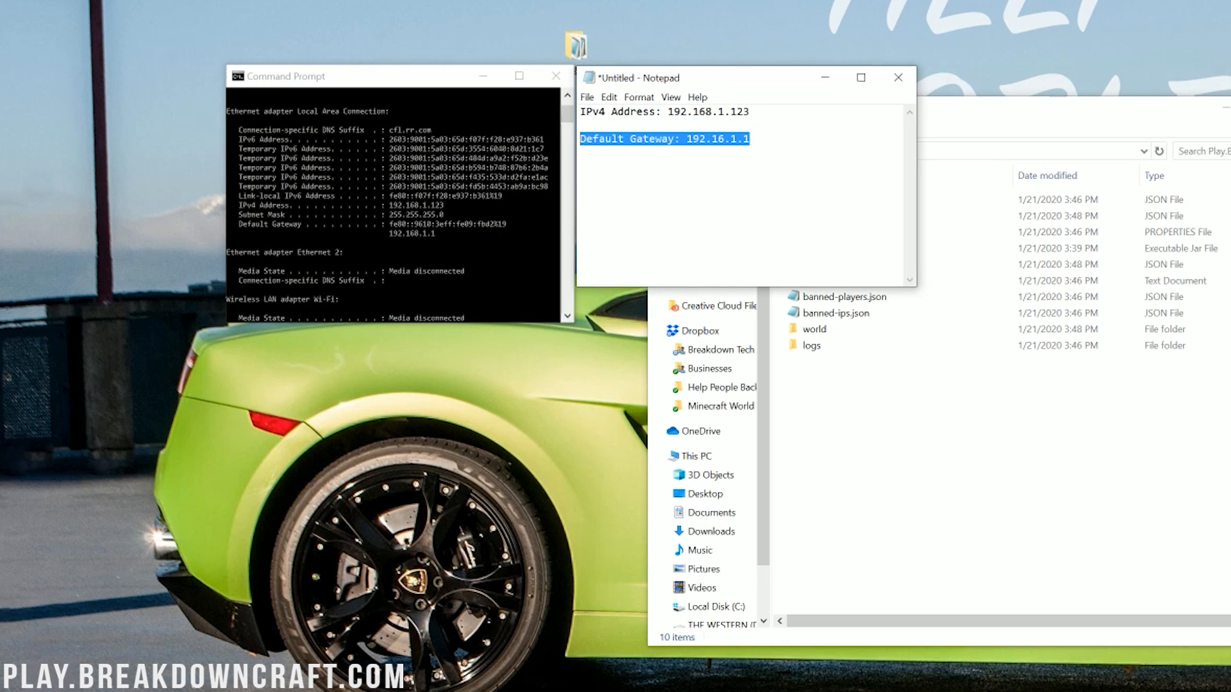
left_click(428, 237)
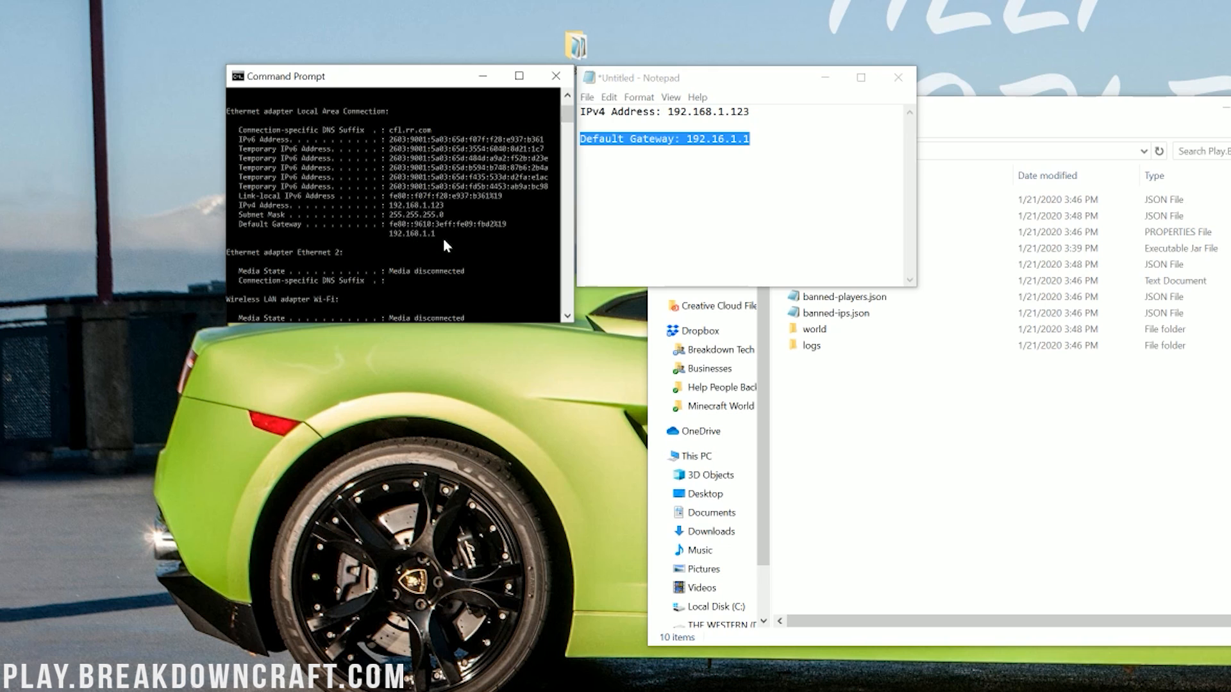
left_click(706, 147)
left_click_drag(756, 141, 565, 114)
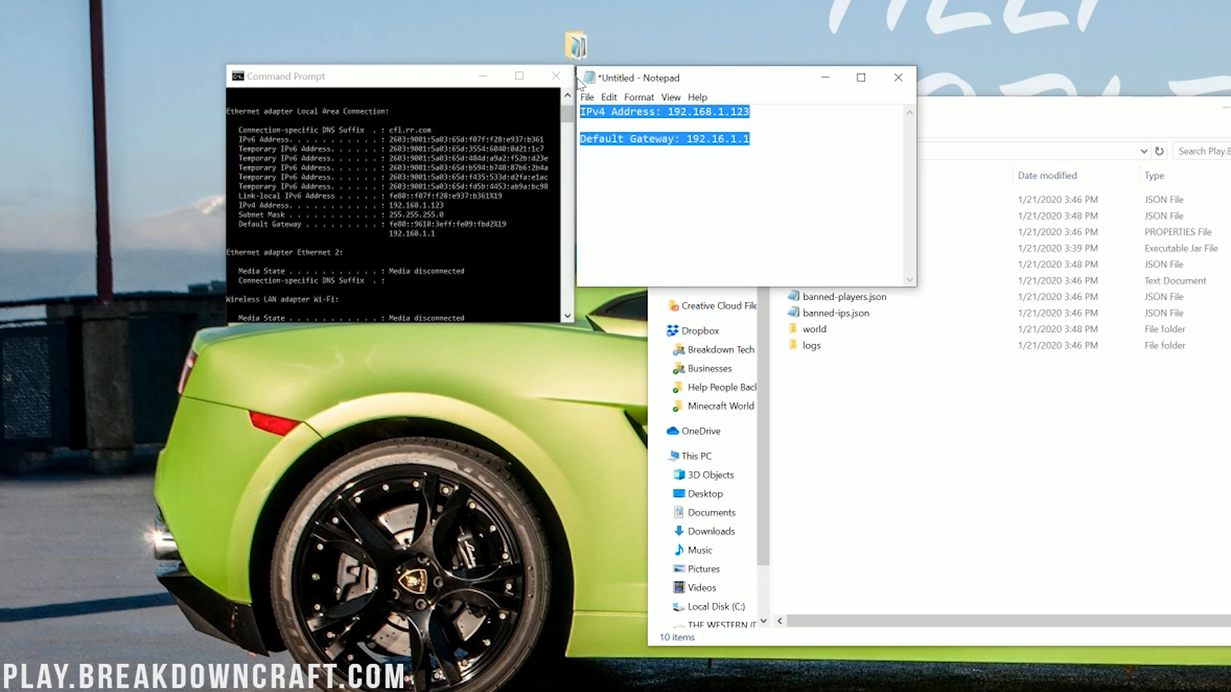
left_click(556, 75)
left_click_drag(694, 82, 419, 116)
left_click(986, 449)
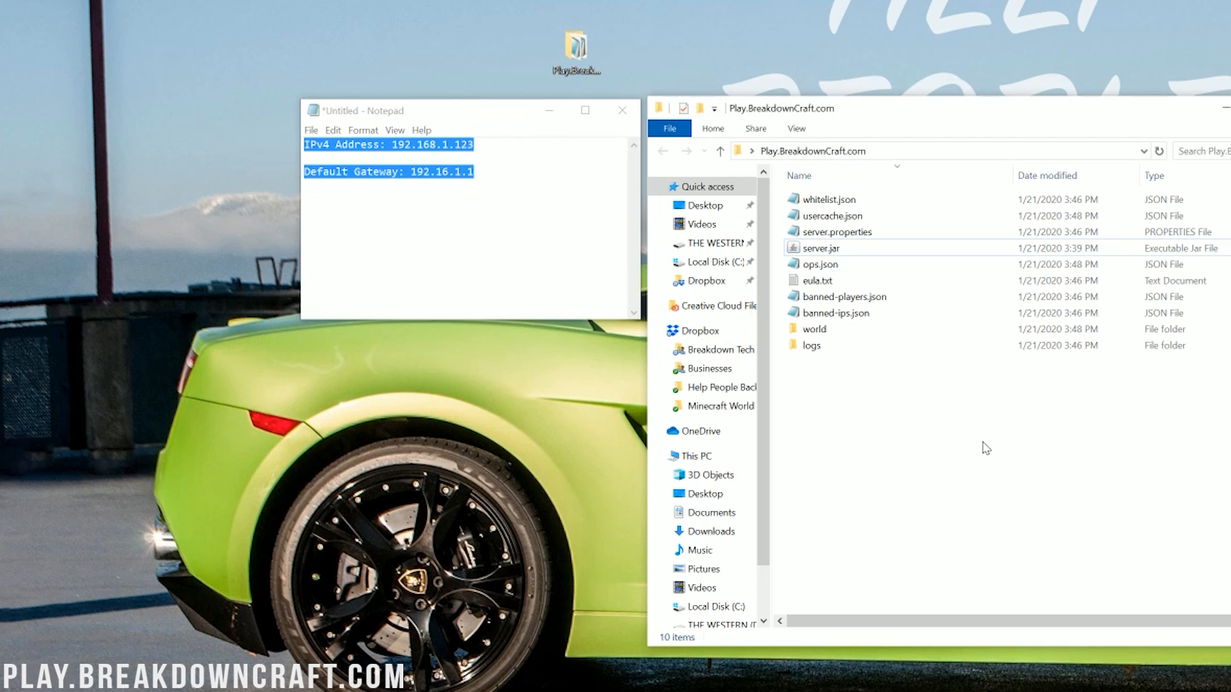
Open server.properties and set server-ip to 192.168.1.123.
double_click(865, 231)
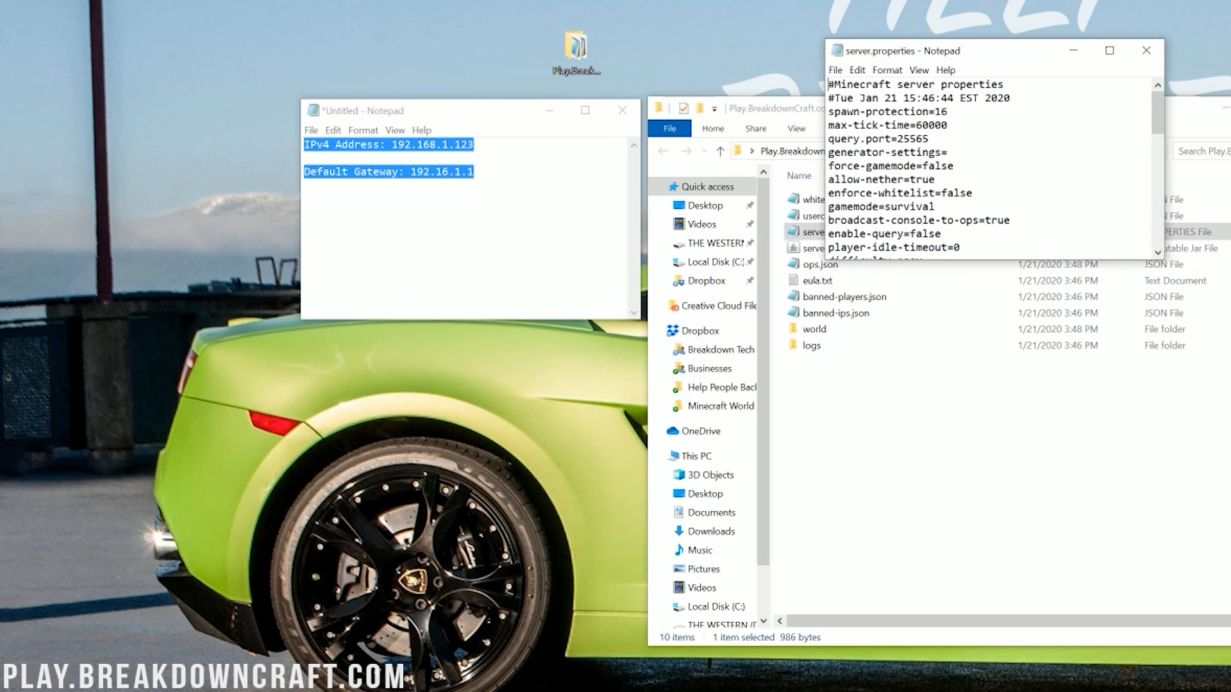
scroll(993, 167, "down", 4)
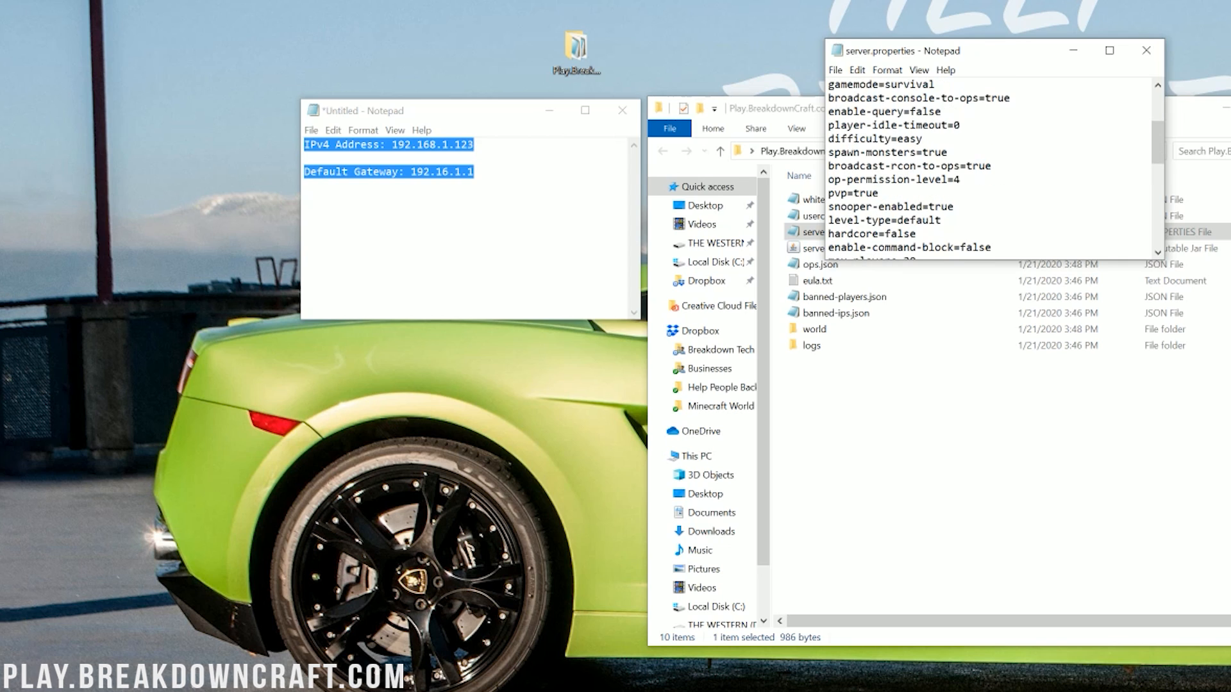
scroll(995, 170, "down", 1)
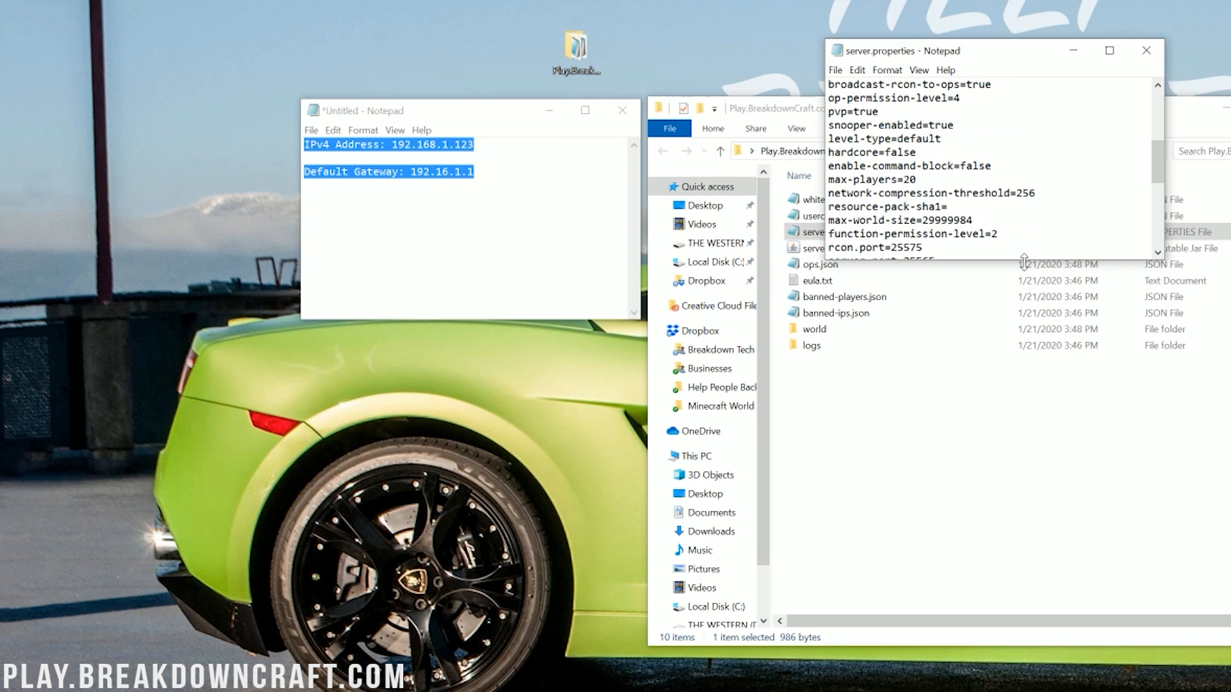
left_click_drag(1024, 259, 1032, 514)
double_click(859, 275)
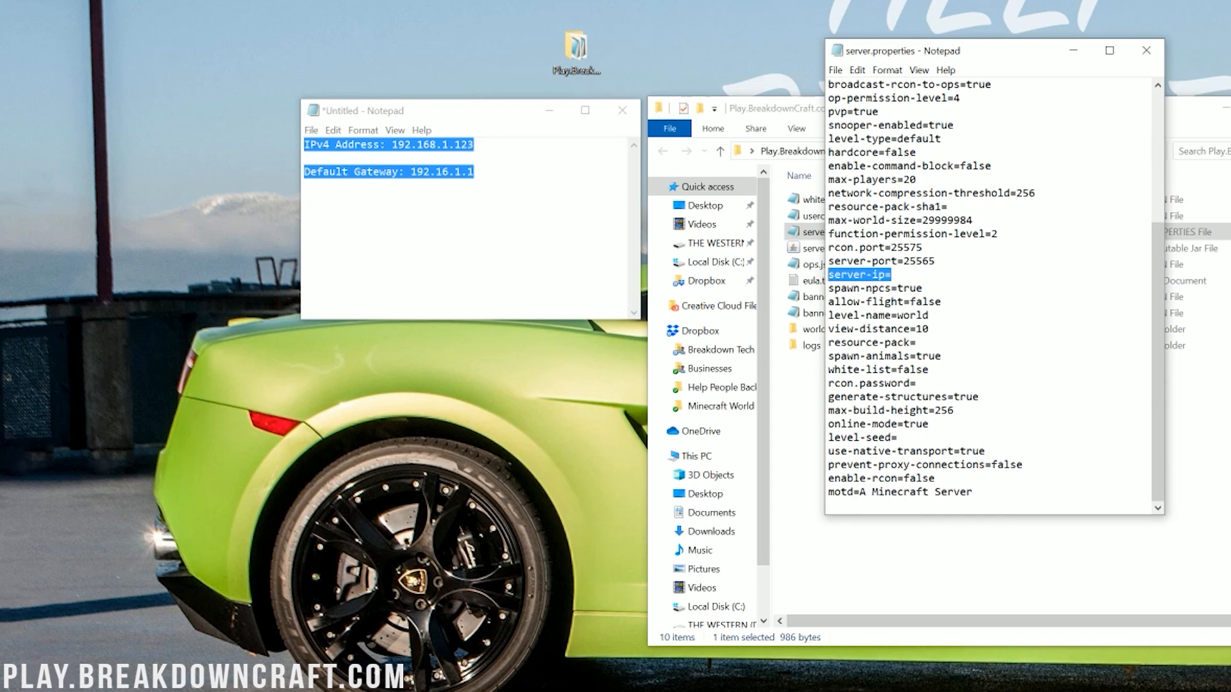
left_click(893, 274)
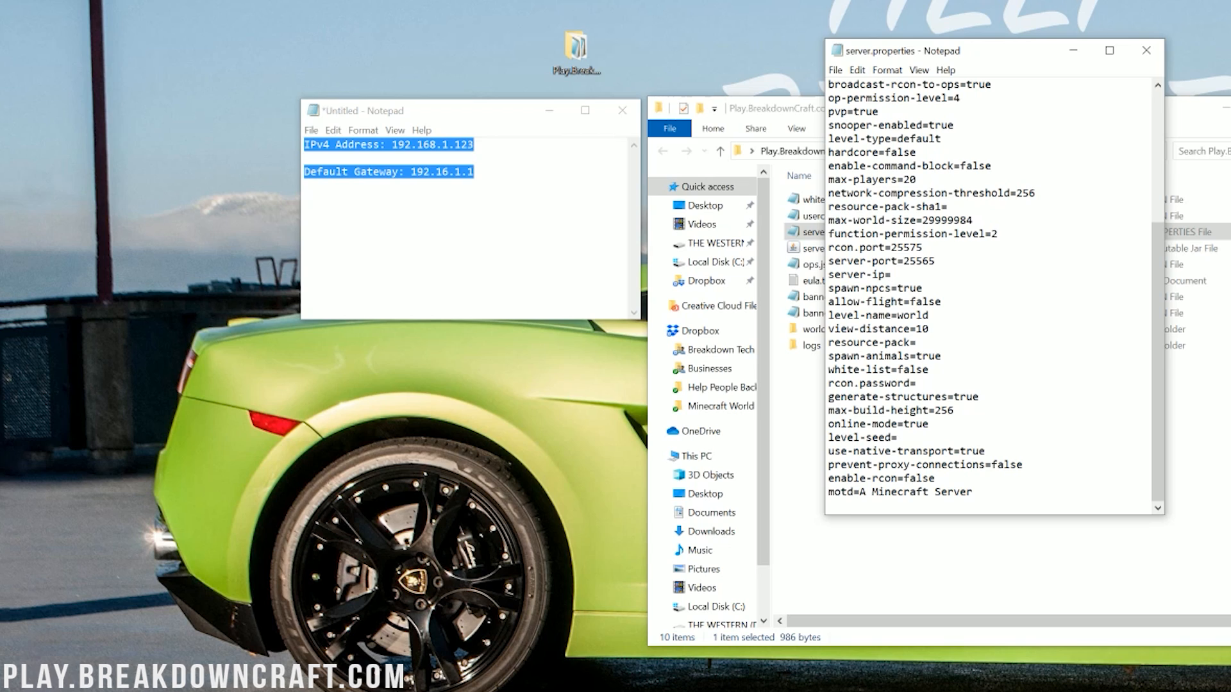
type("192.168")
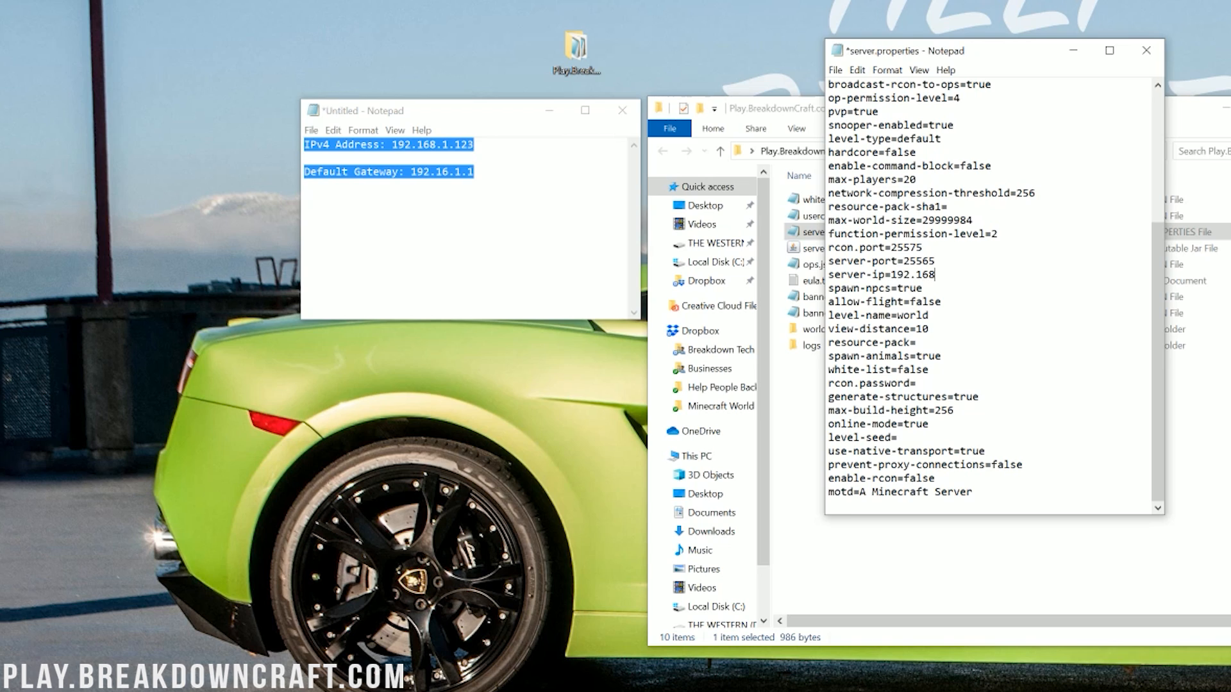
type(".1.123")
left_click_drag(923, 289, 891, 275)
left_click(895, 274)
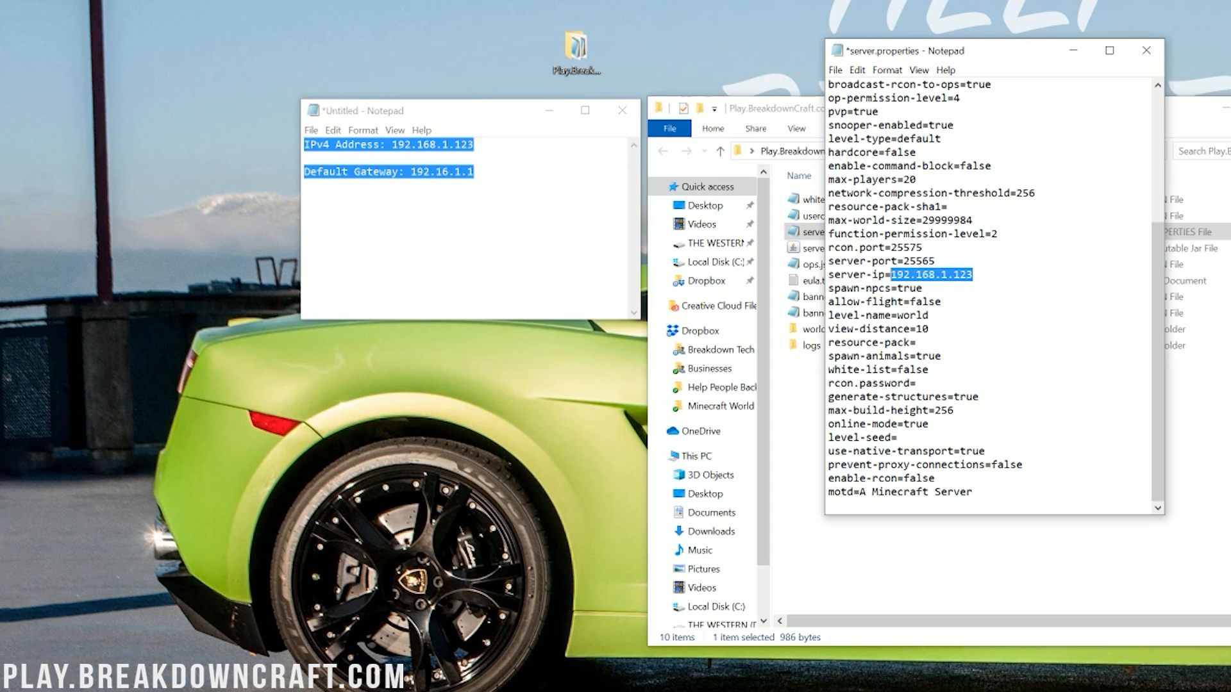
left_click(891, 275)
Save and close the server.properties file.
left_click(844, 76)
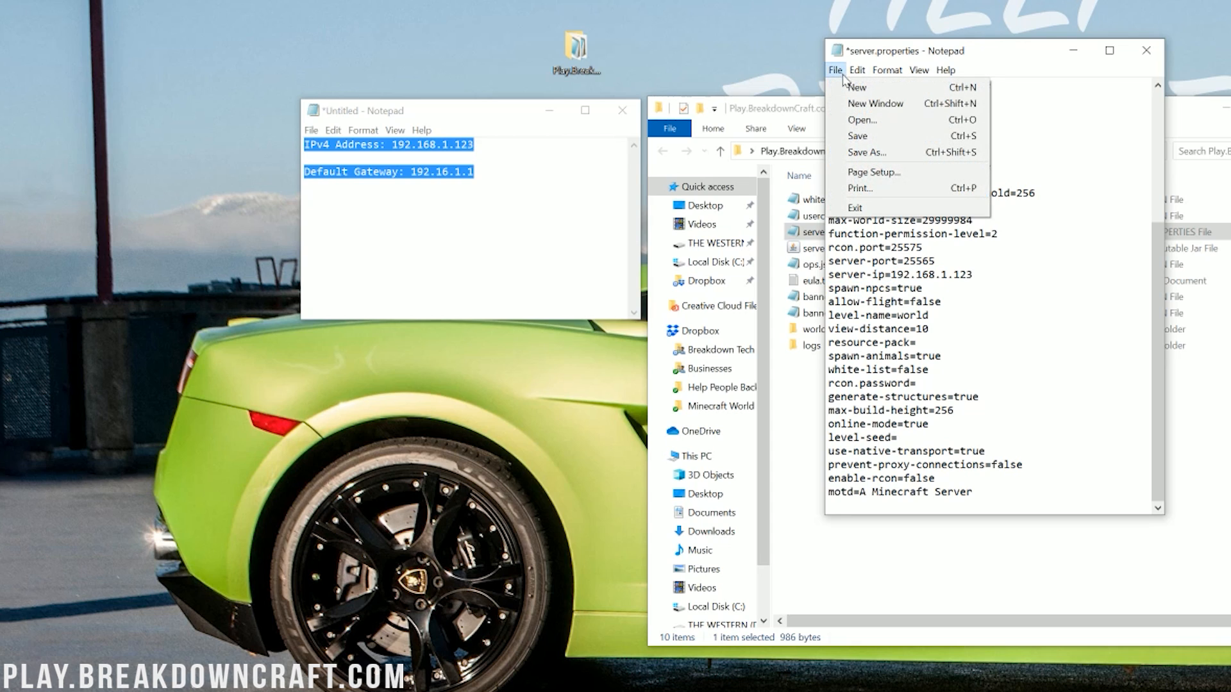
left_click(856, 137)
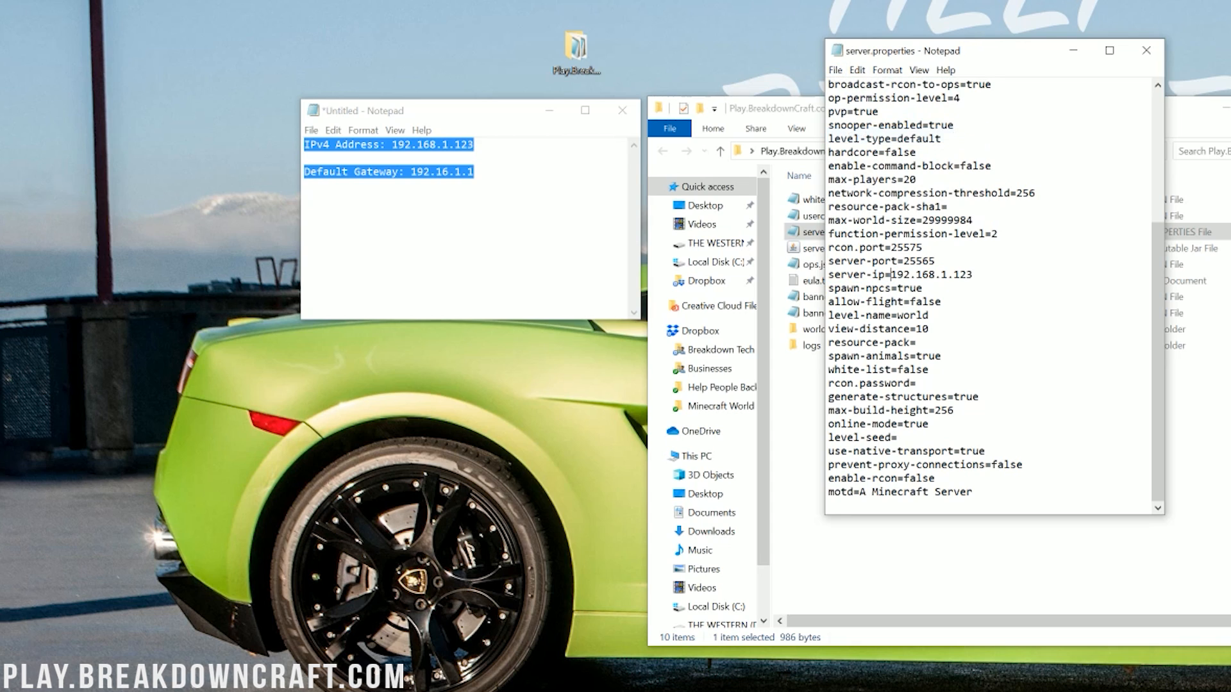
left_click(1147, 50)
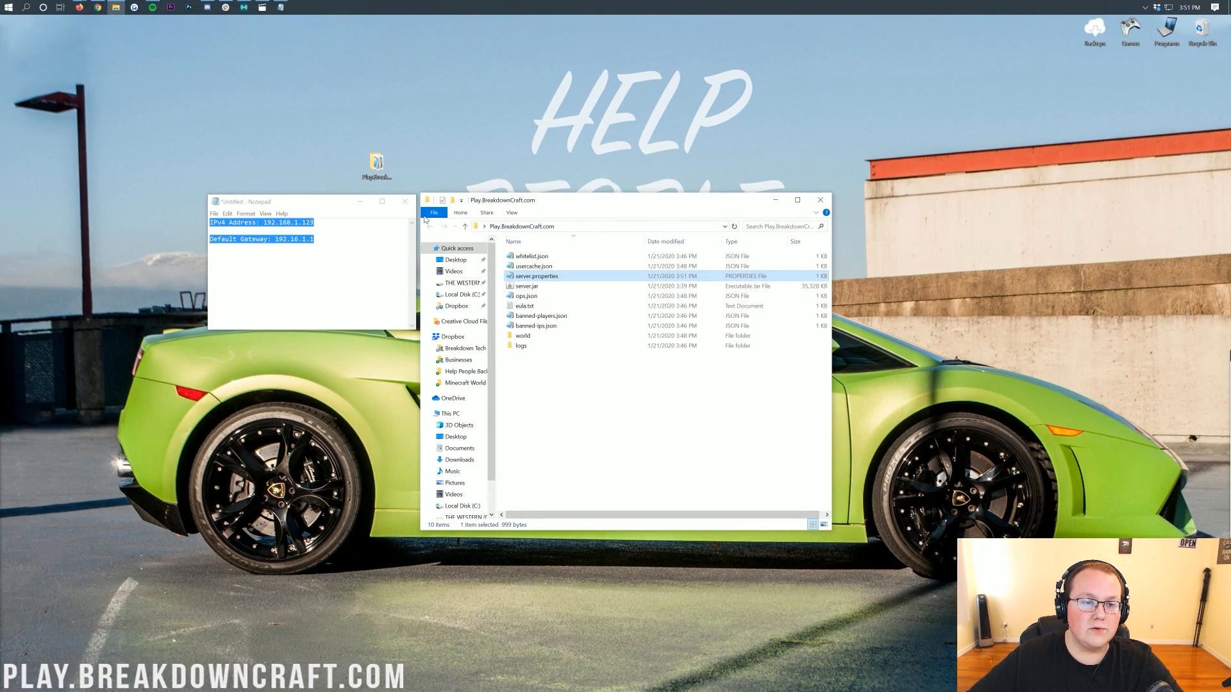
Switch to the browser and open a new tab.
left_click(98, 7)
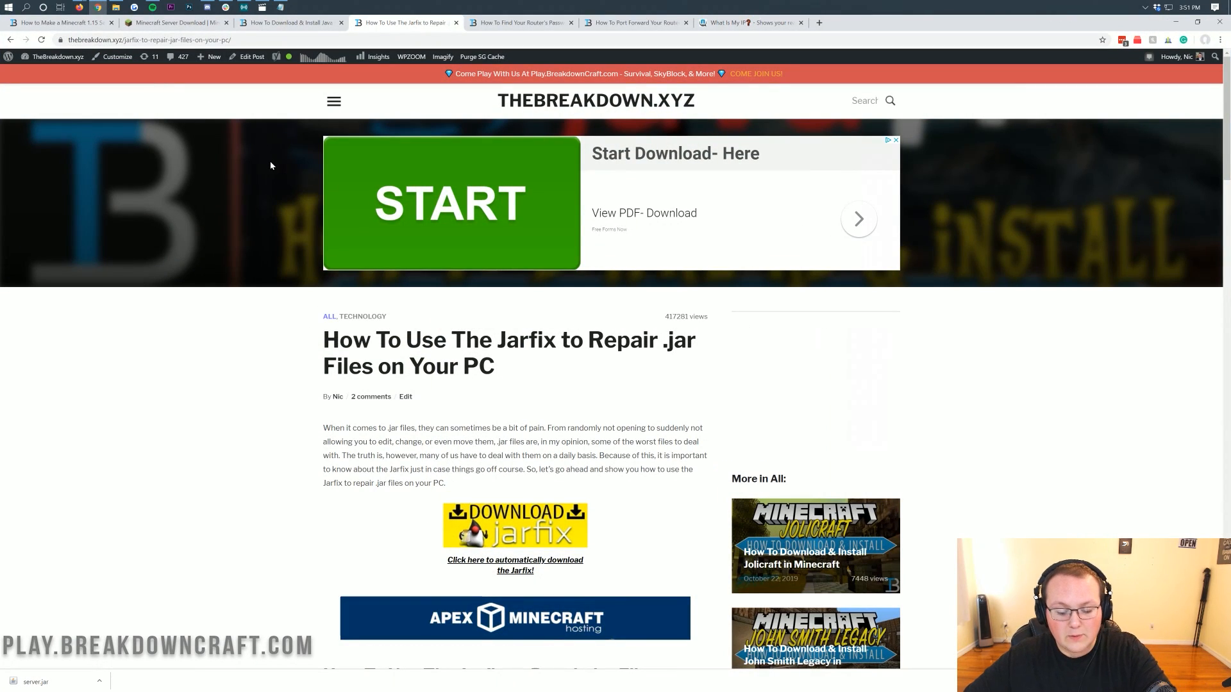
key("ctrl+t")
left_click_drag(804, 22, 511, 32)
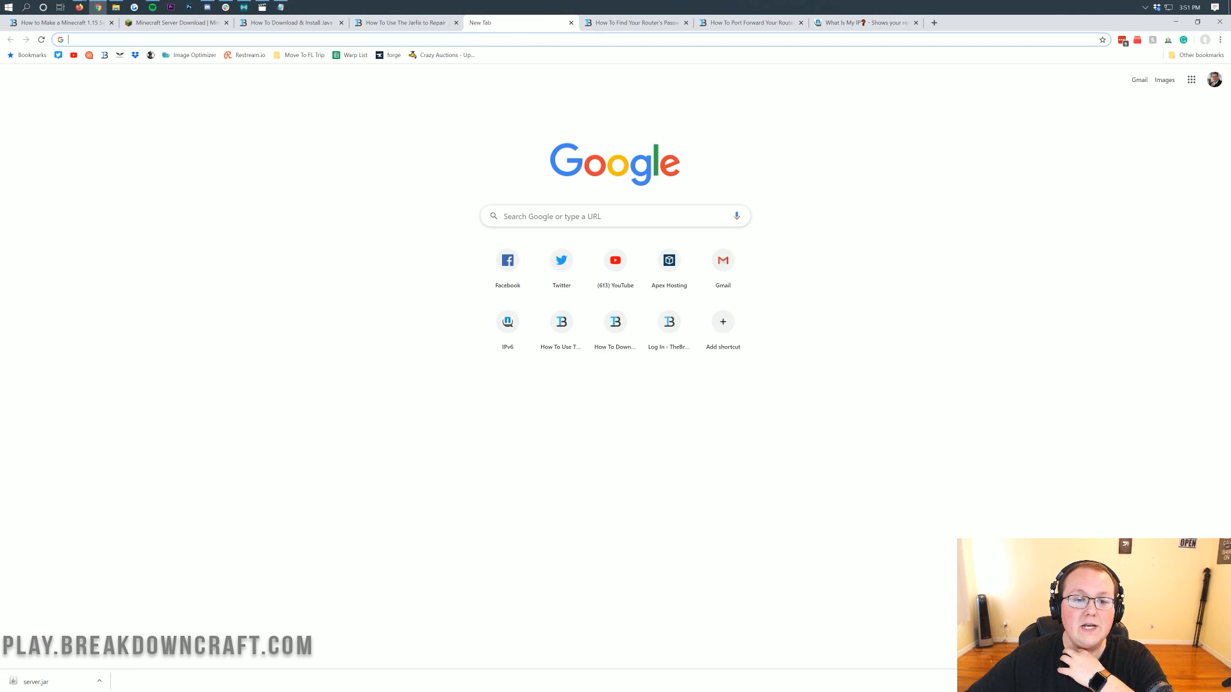
Correct the Default Gateway note to 192.168.1.1.
left_click(280, 7)
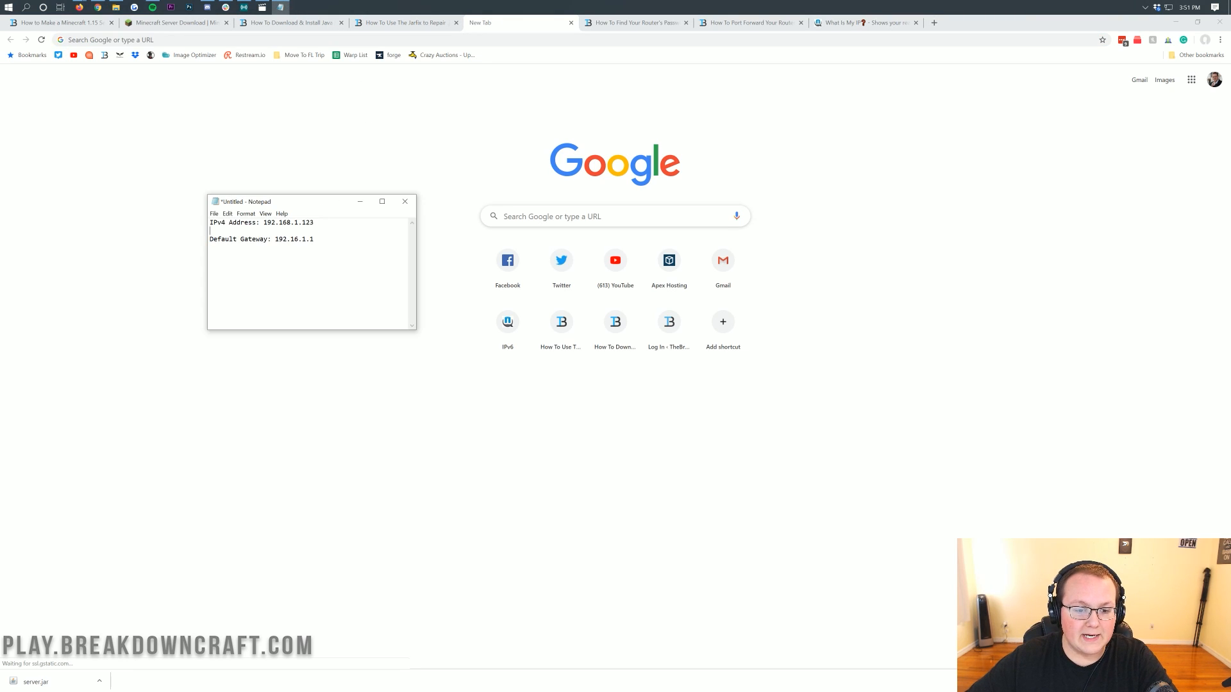
left_click_drag(314, 239, 279, 239)
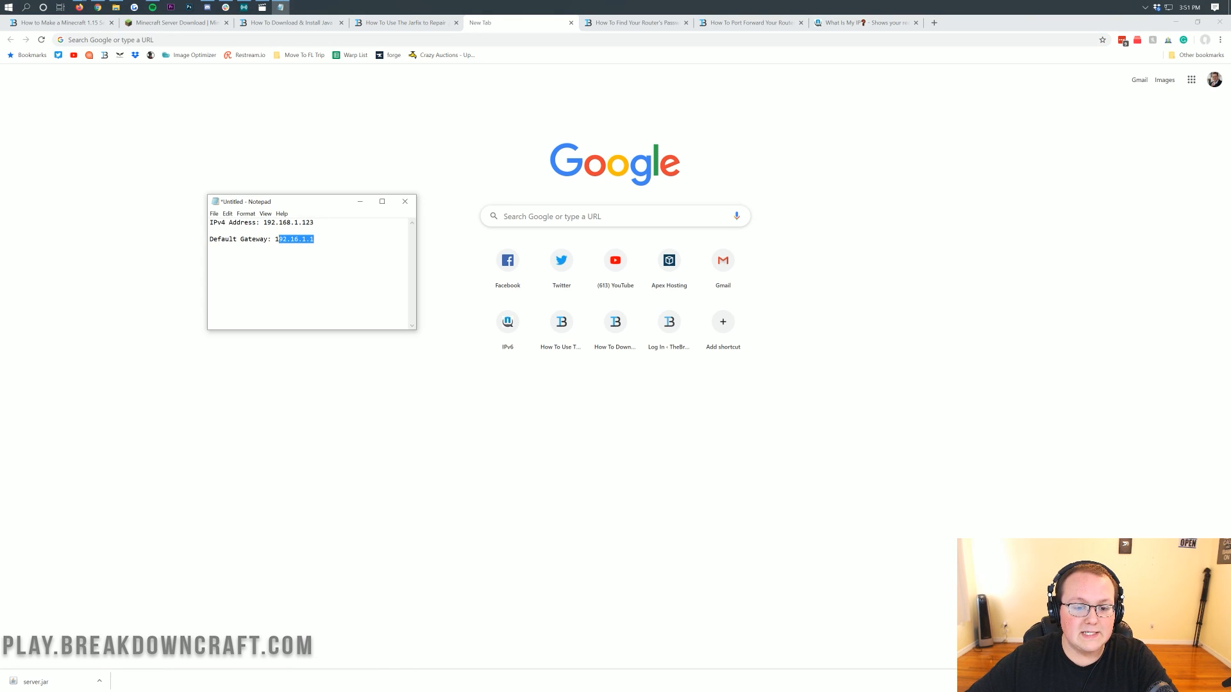
left_click(299, 239)
type("8")
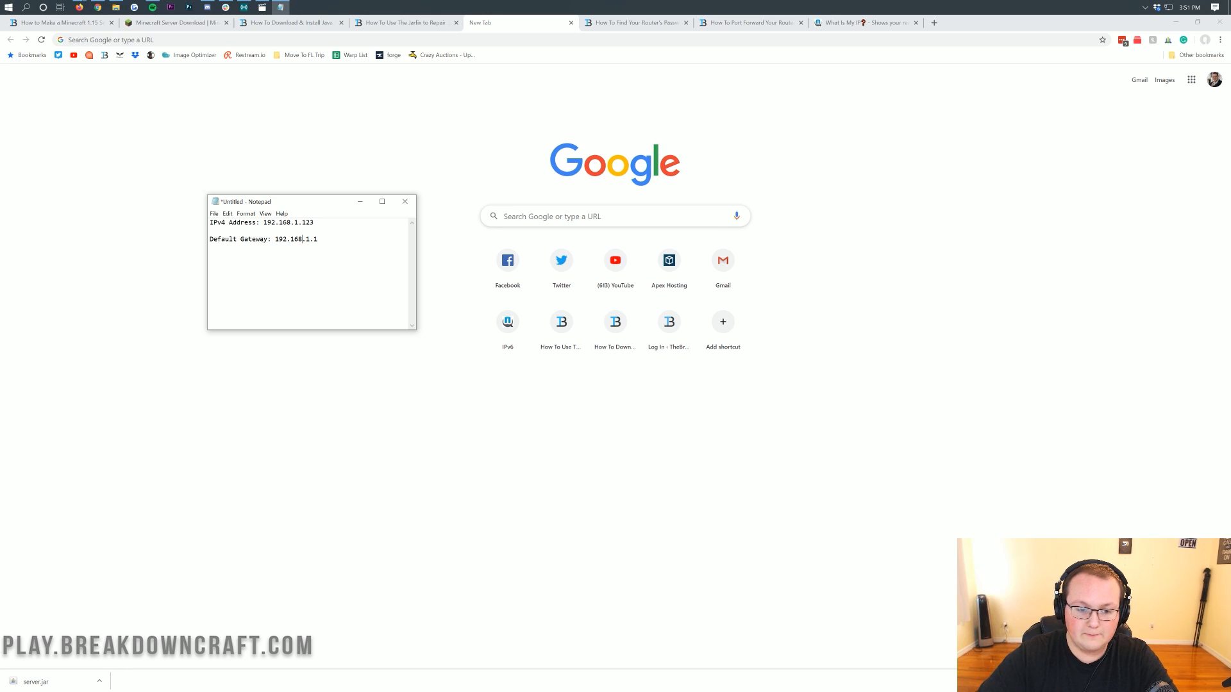
Copy the gateway address 192.168.1.1 into the new tab and open the router's web page.
left_click_drag(318, 239, 275, 239)
key("ctrl+c")
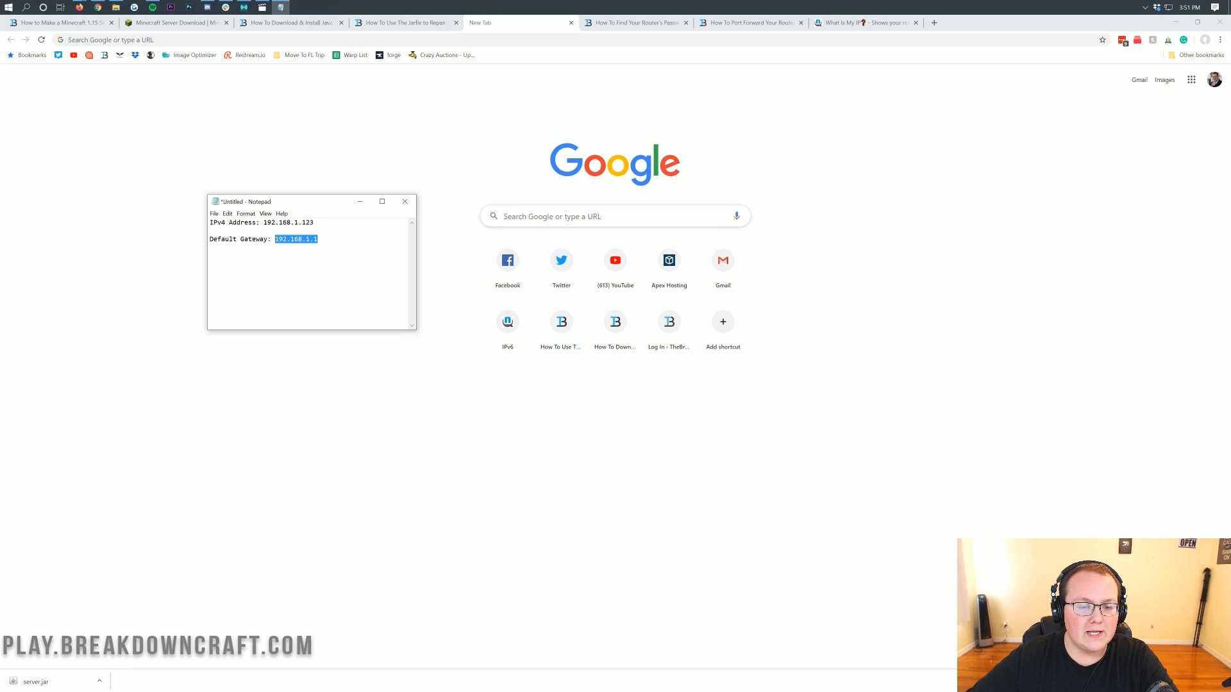
left_click(176, 40)
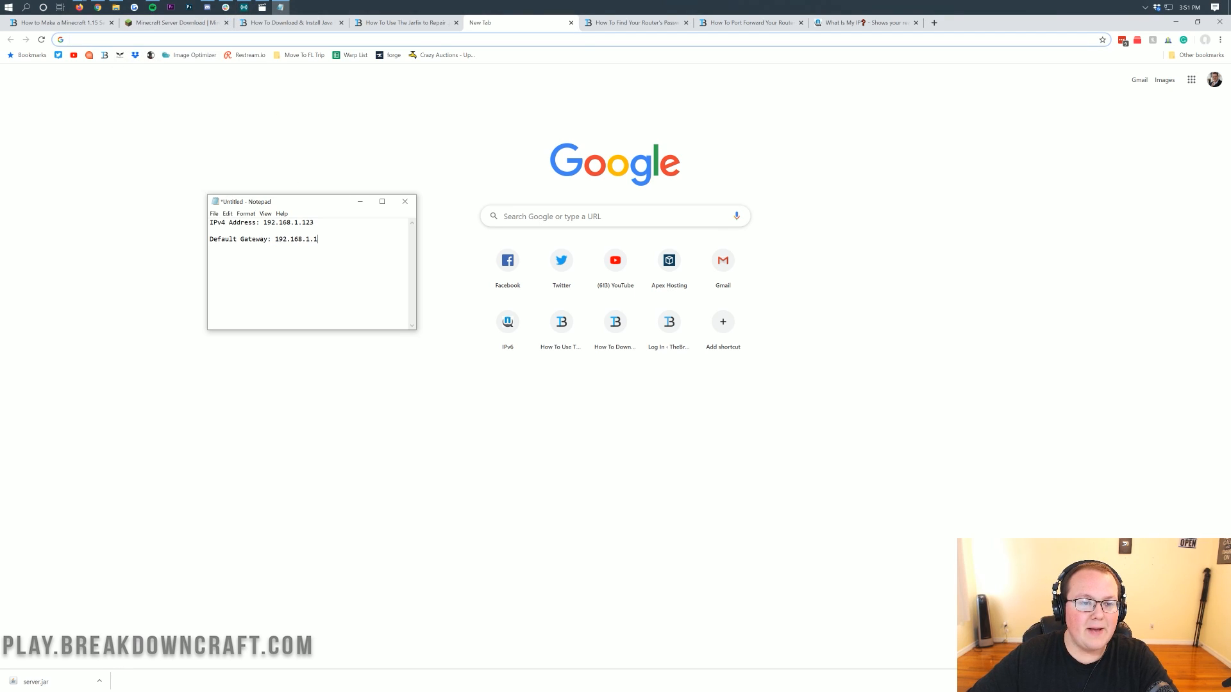
key("ctrl+v")
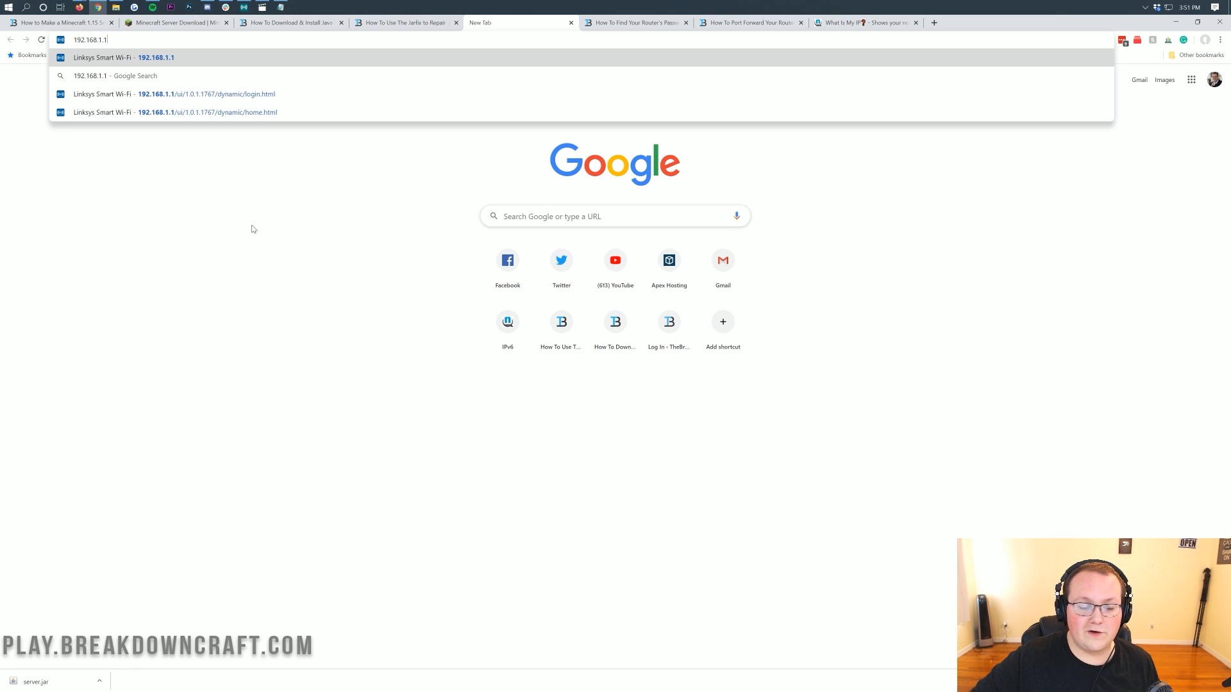
key("Return")
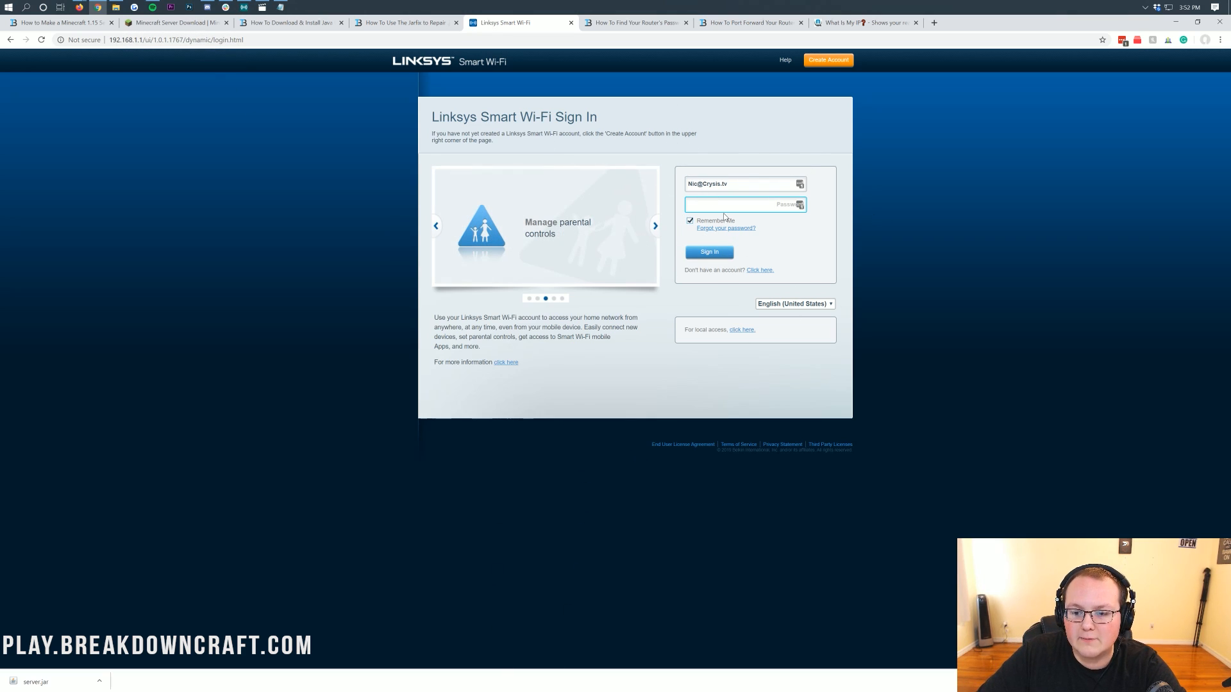
Fill in the router account e-mail and password from the saved credentials.
left_click(800, 184)
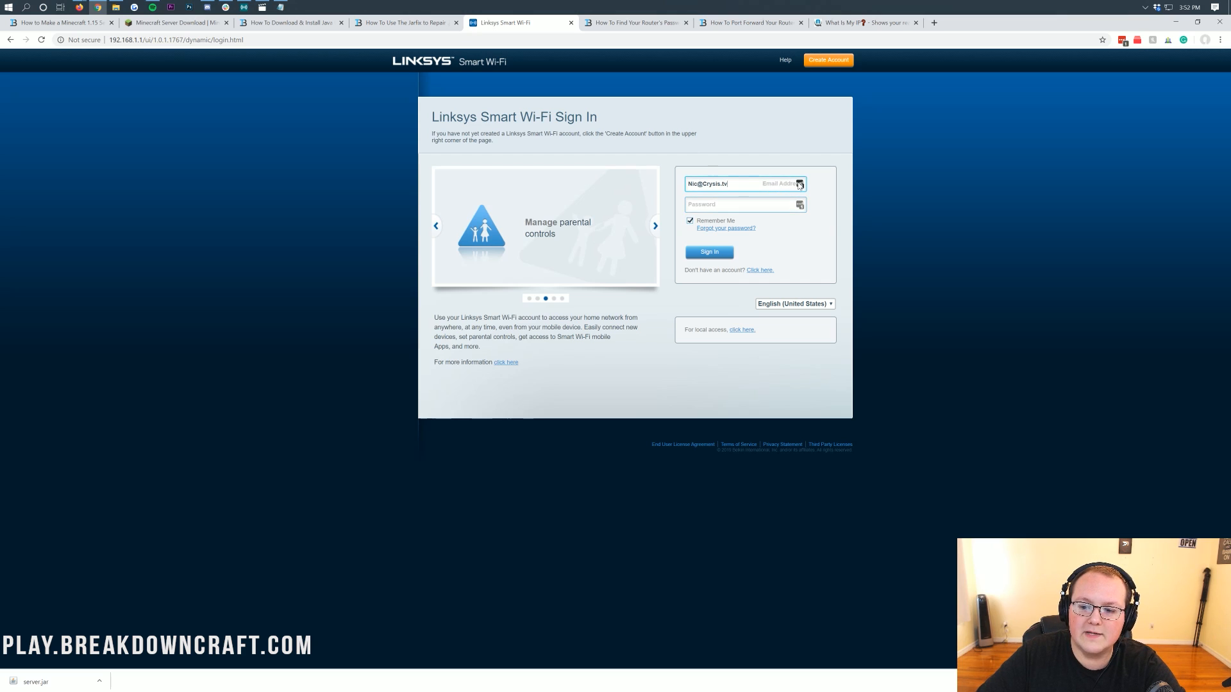
left_click(737, 242)
left_click(751, 168)
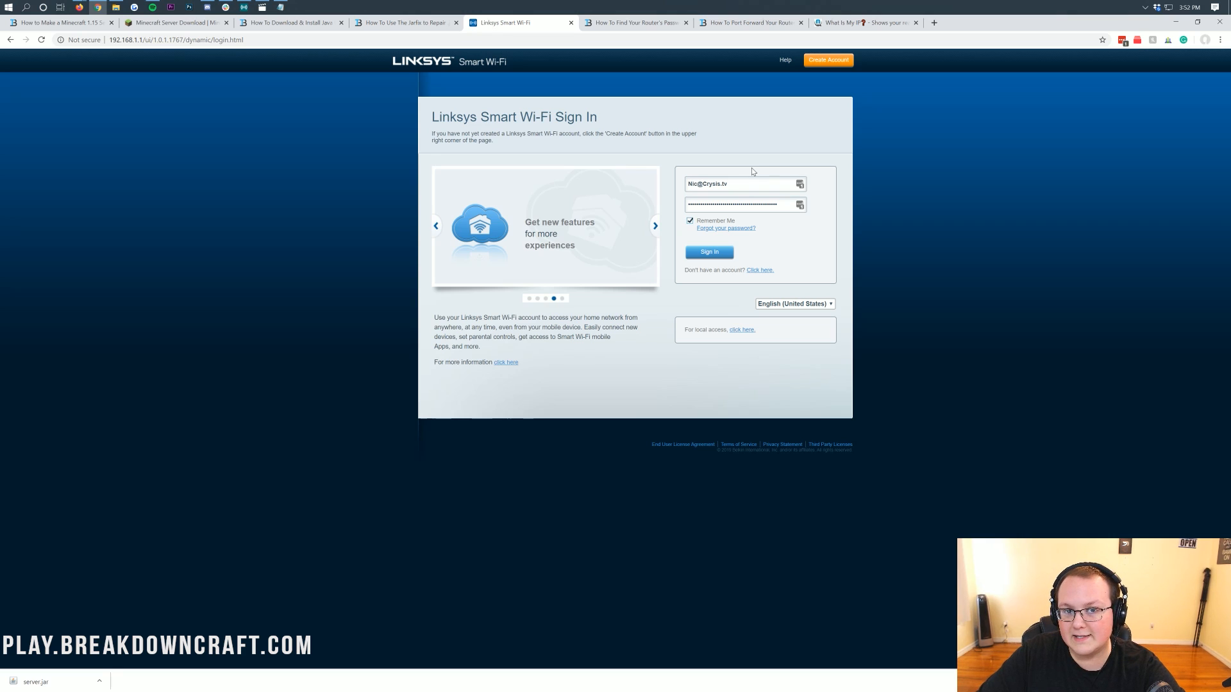
Read the guide on how to find your router's password.
left_click(648, 26)
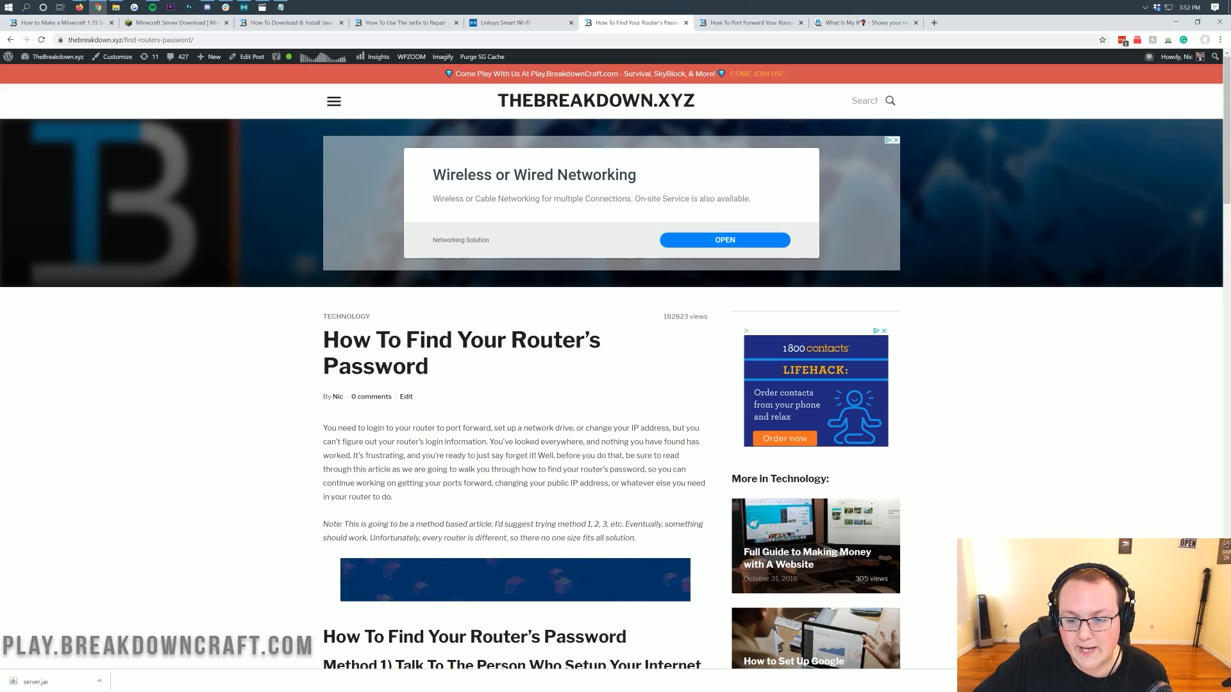
scroll(612, 375, "down", 4)
scroll(511, 280, "down", 10)
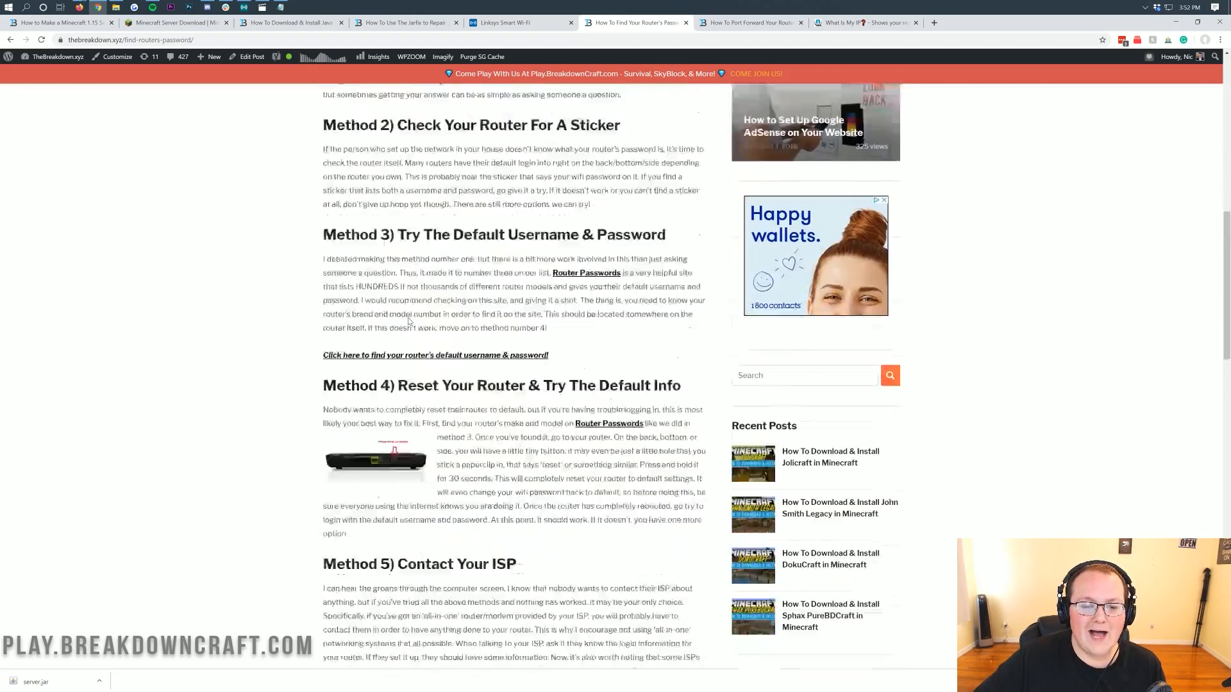
scroll(512, 281, "up", 8)
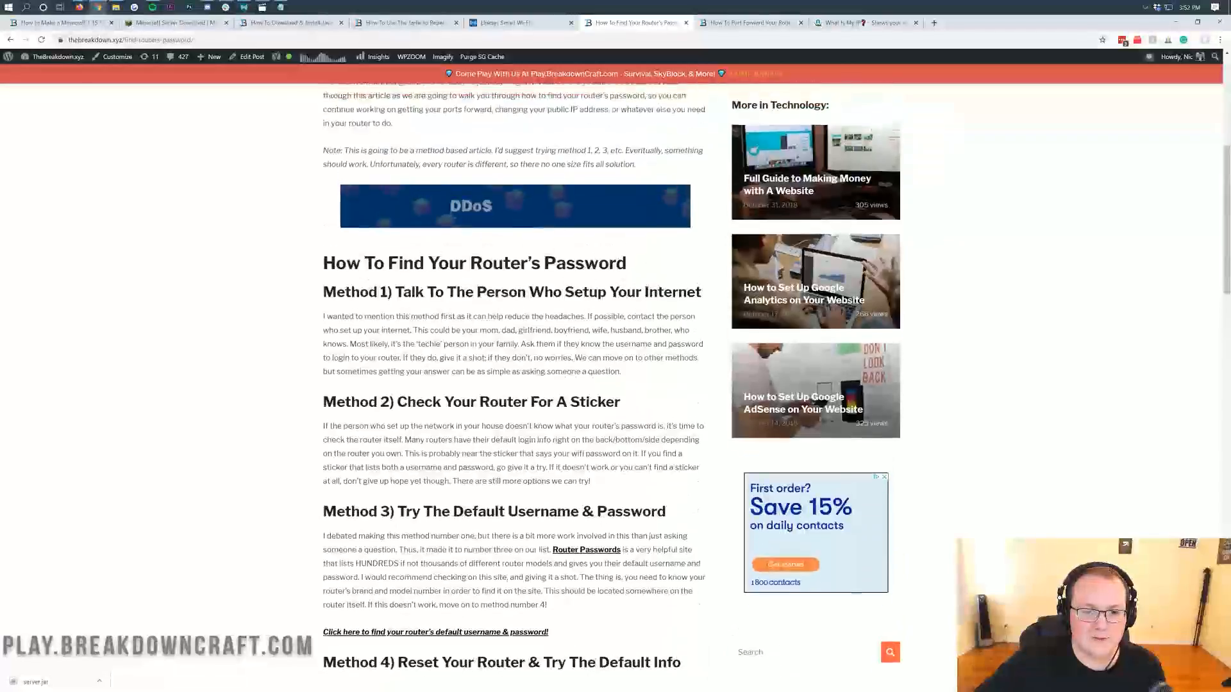
left_click_drag(508, 234, 627, 234)
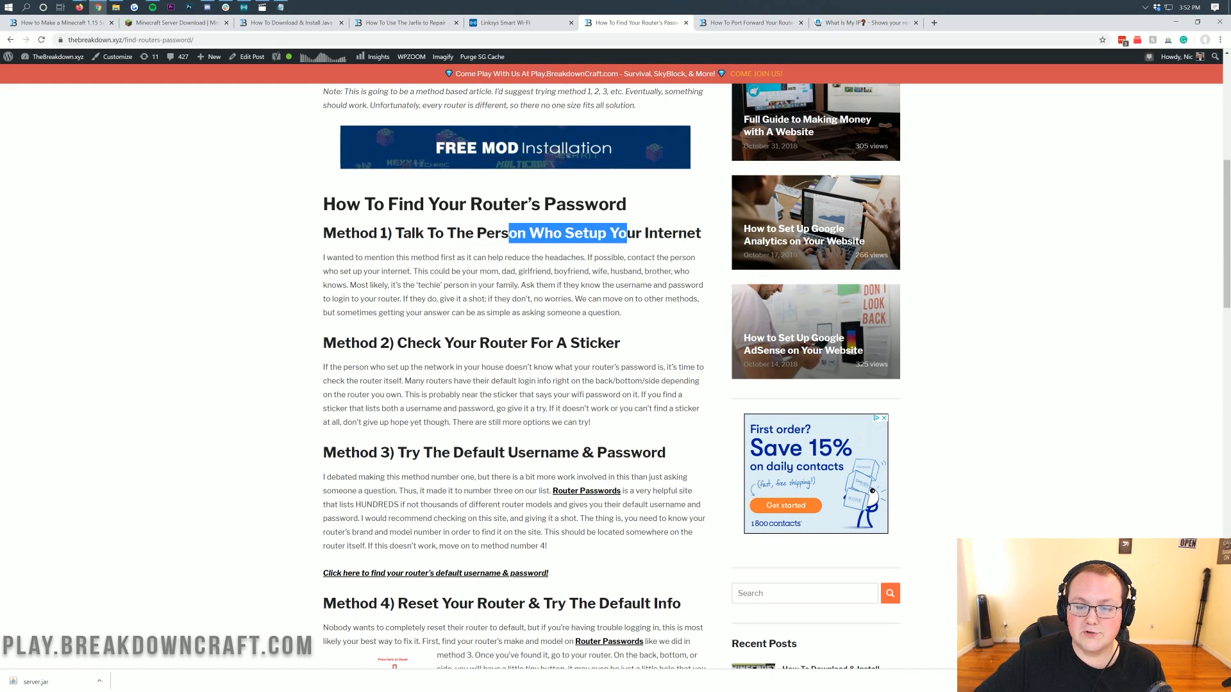
left_click(632, 240)
left_click_drag(667, 344, 379, 343)
left_click(379, 345)
scroll(397, 308, "down", 3)
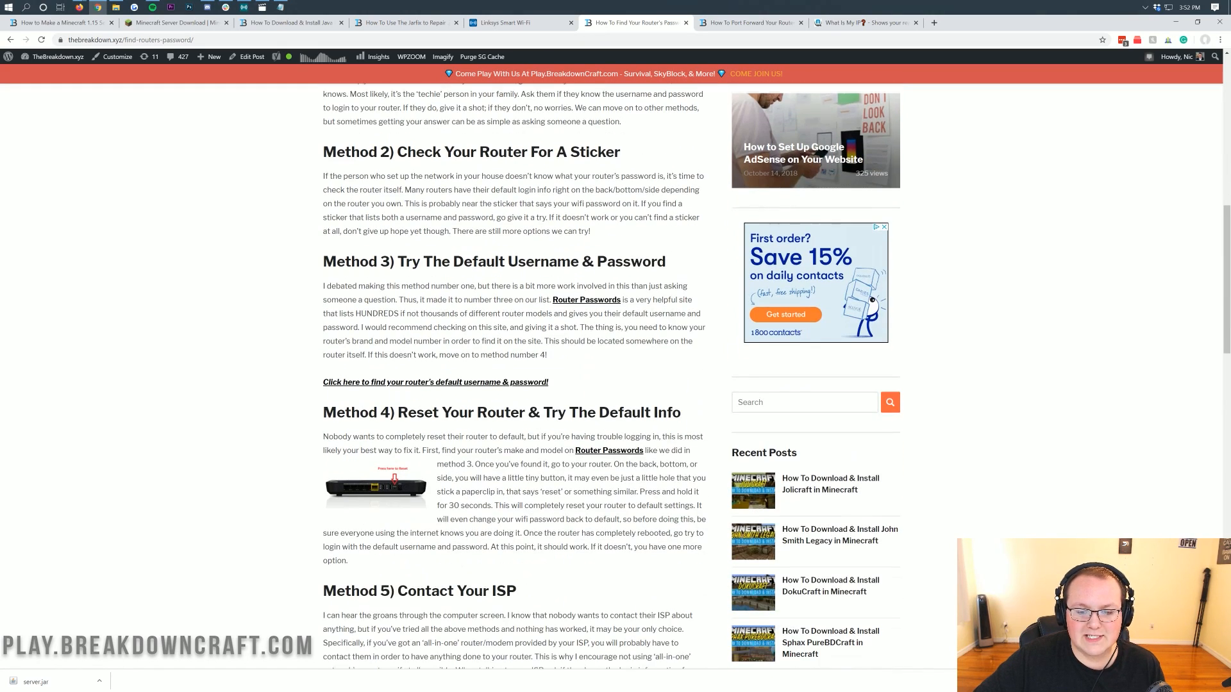
left_click_drag(412, 261, 615, 261)
left_click(616, 261)
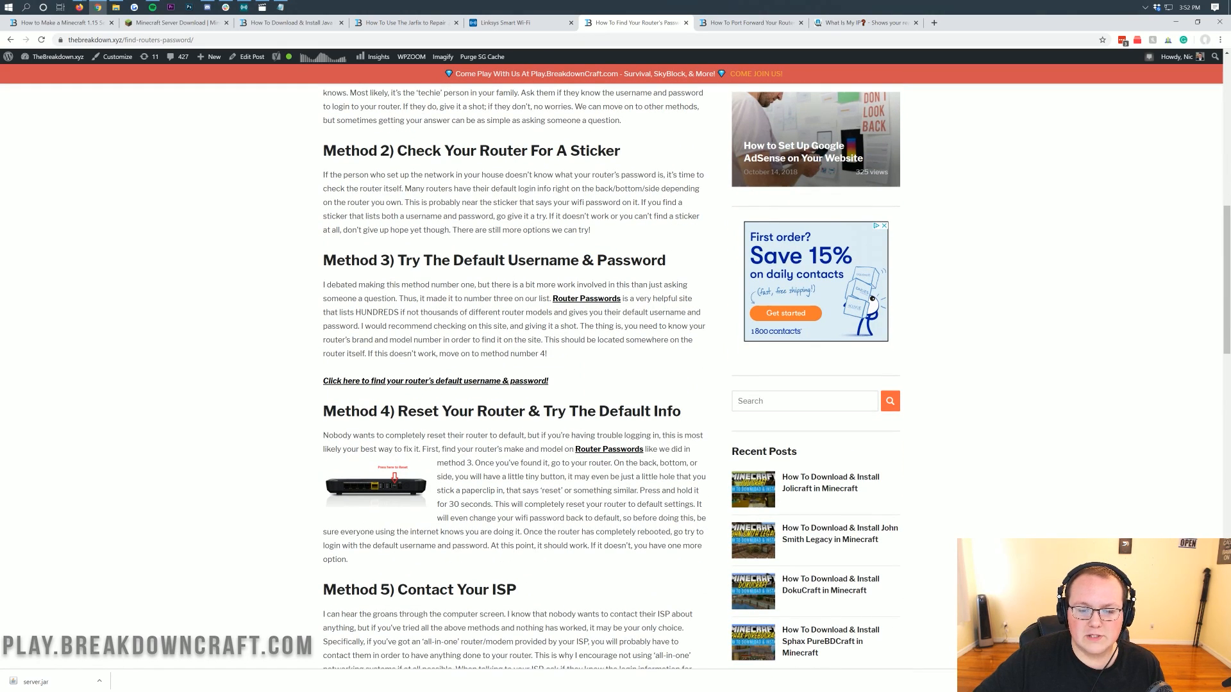
scroll(542, 360, "down", 4)
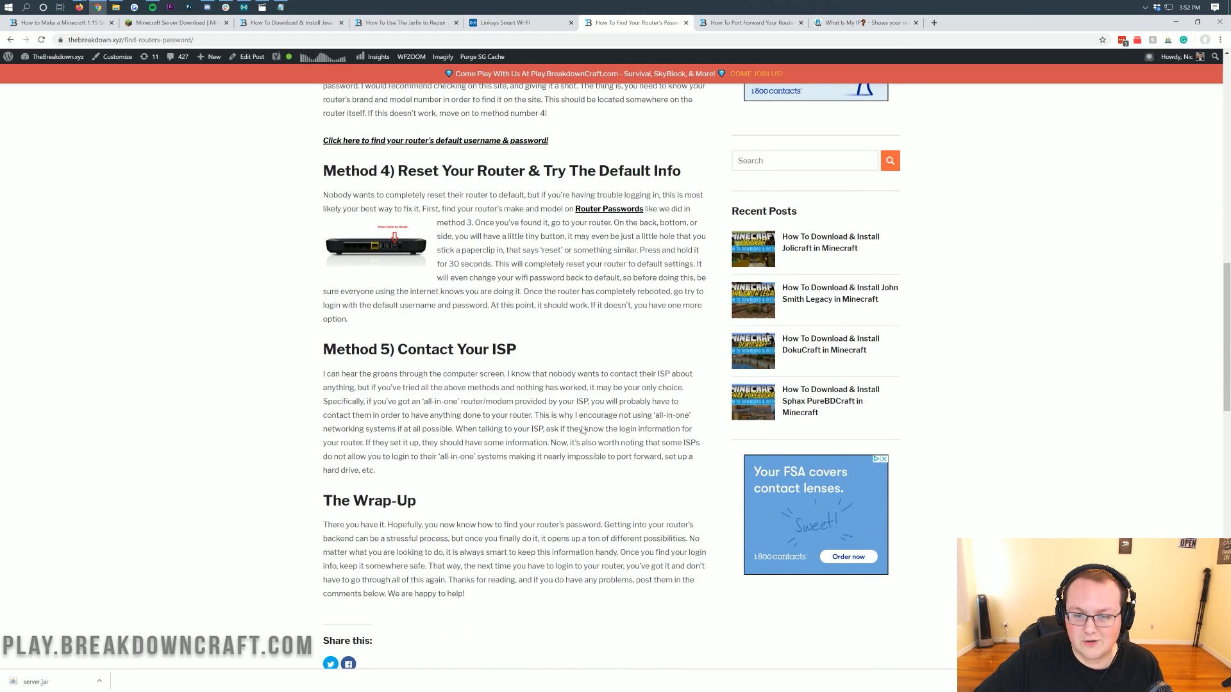
scroll(584, 429, "up", 6)
left_click_drag(664, 407, 317, 396)
left_click(316, 397)
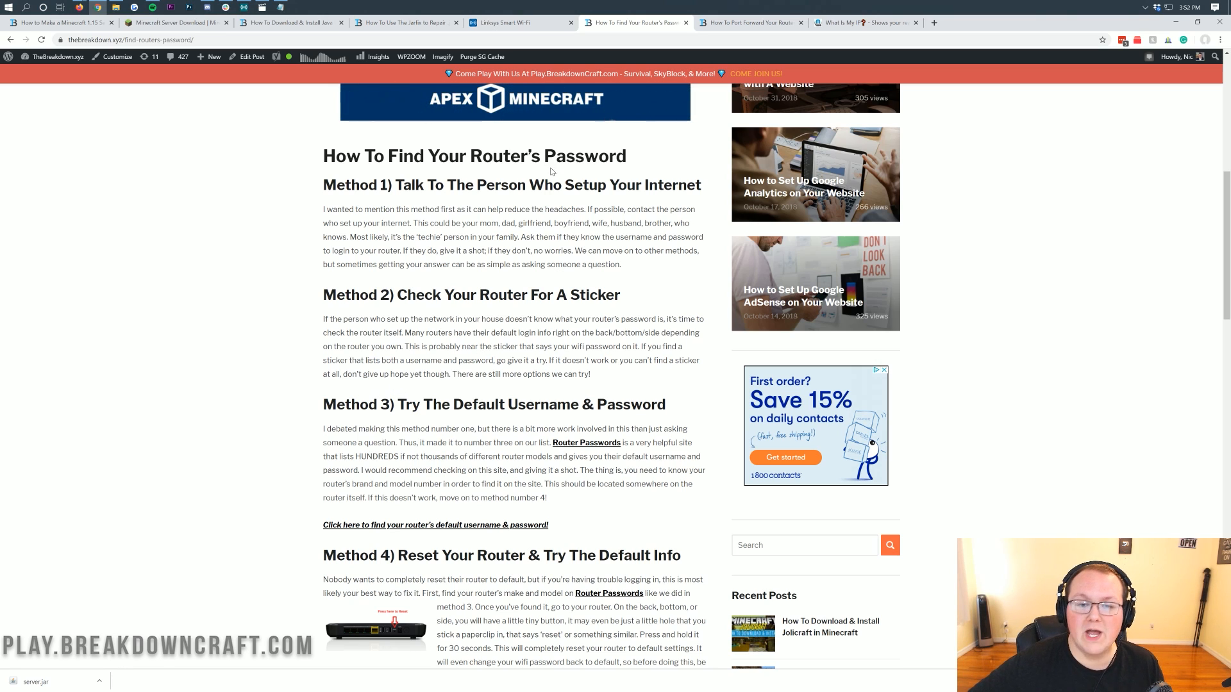
scroll(513, 372, "up", 8)
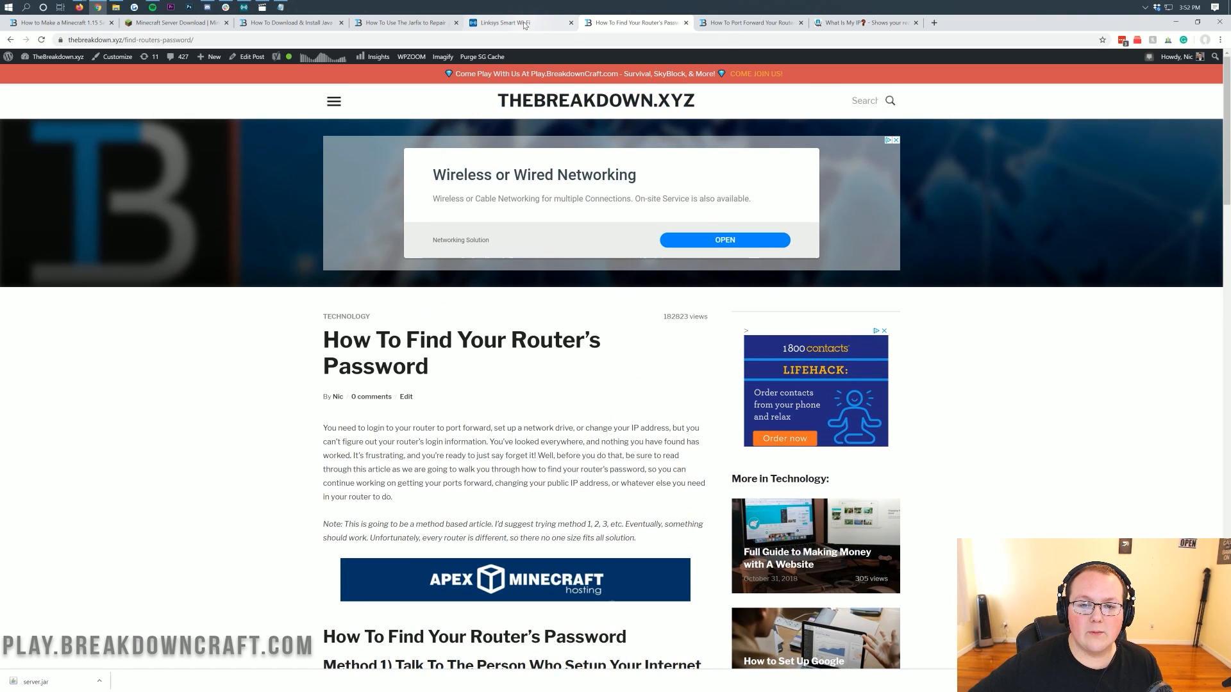
left_click(507, 22)
left_click(711, 253)
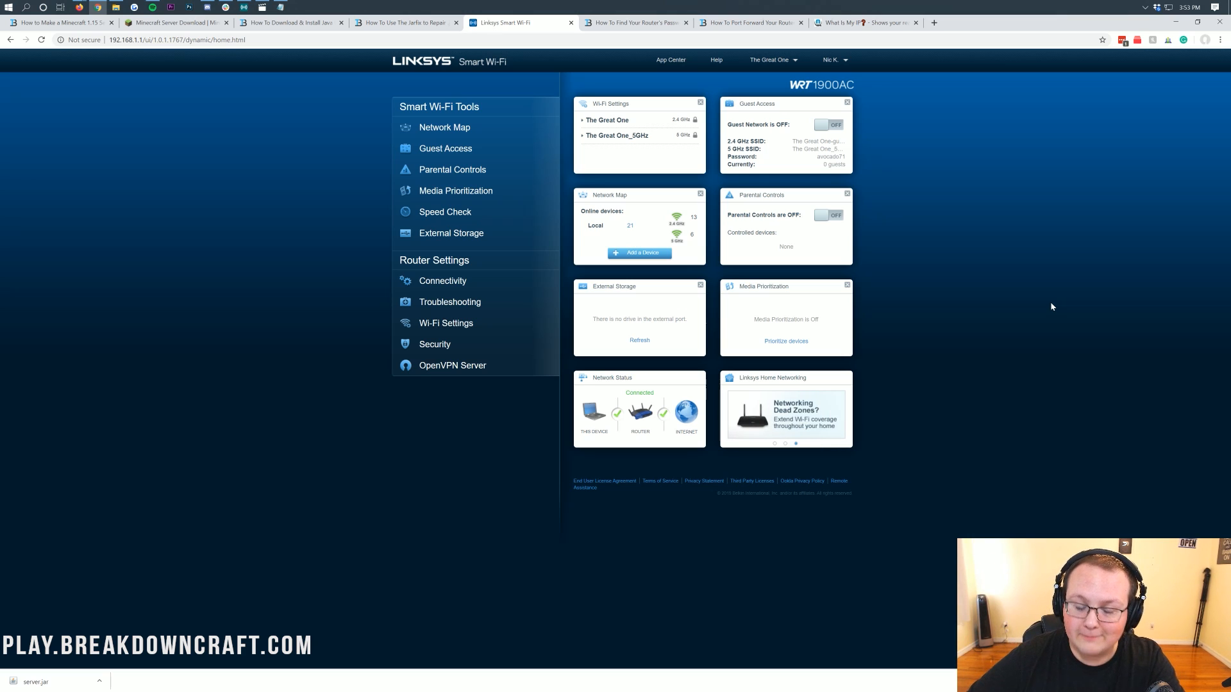
left_click(766, 25)
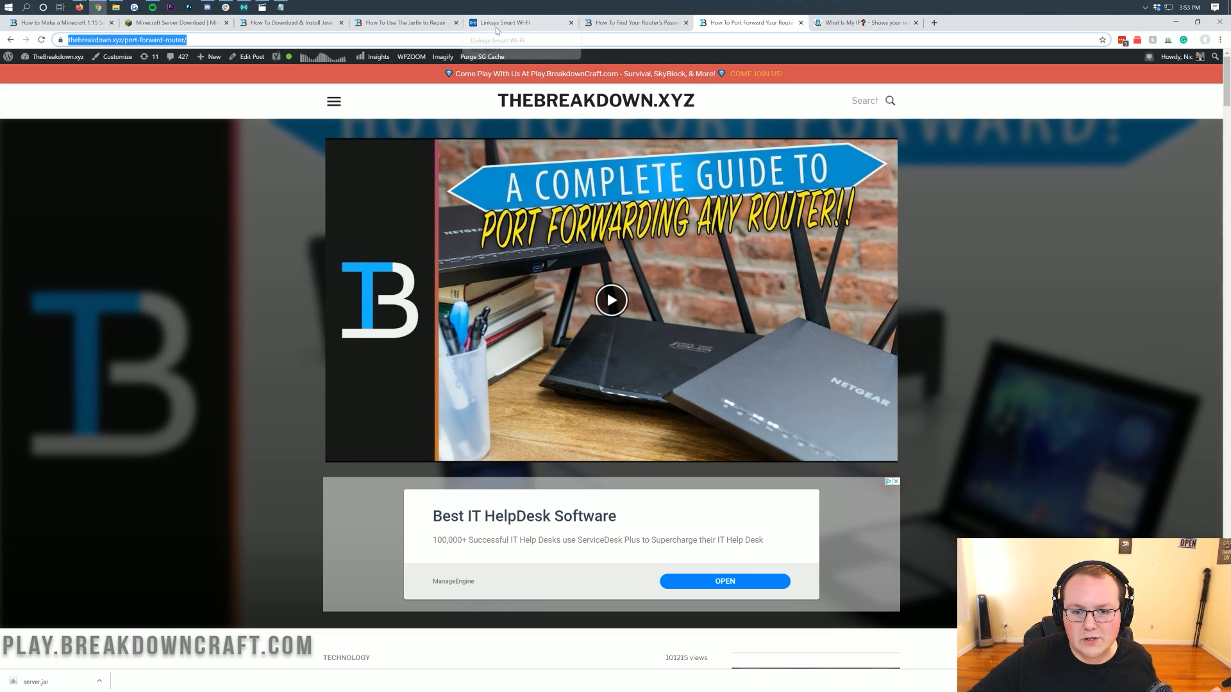
left_click(506, 22)
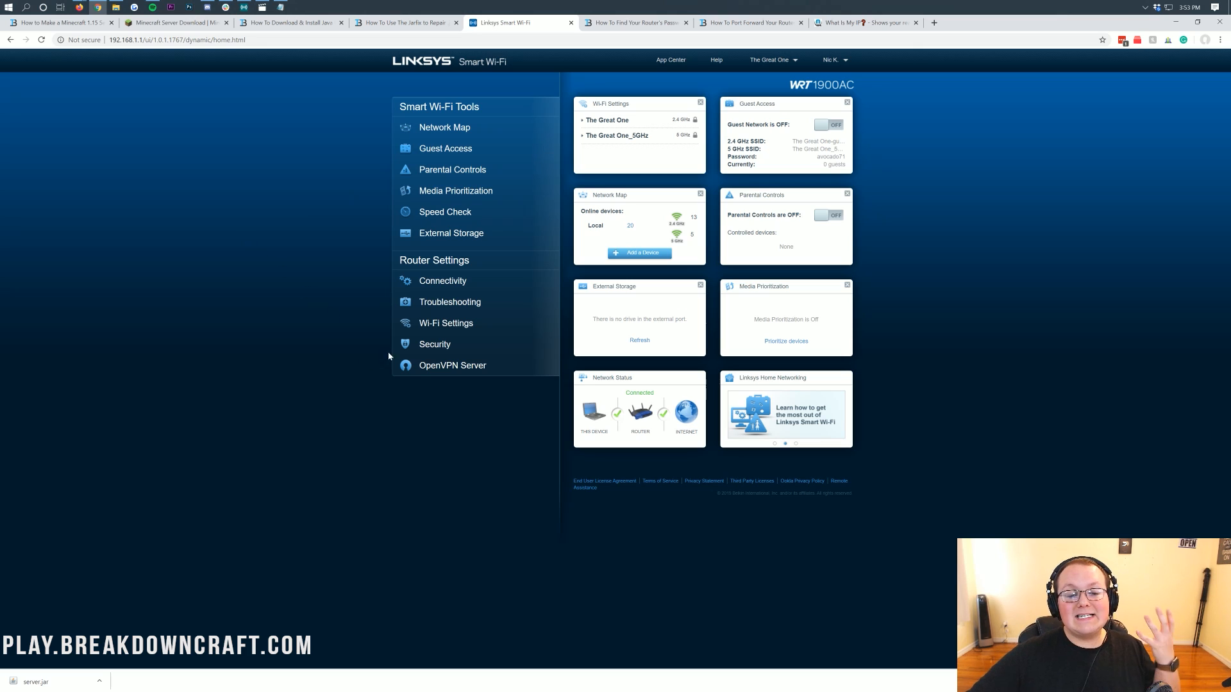
Open the router's Security single port forwarding list and delete the existing Minecraft rule.
left_click(409, 347)
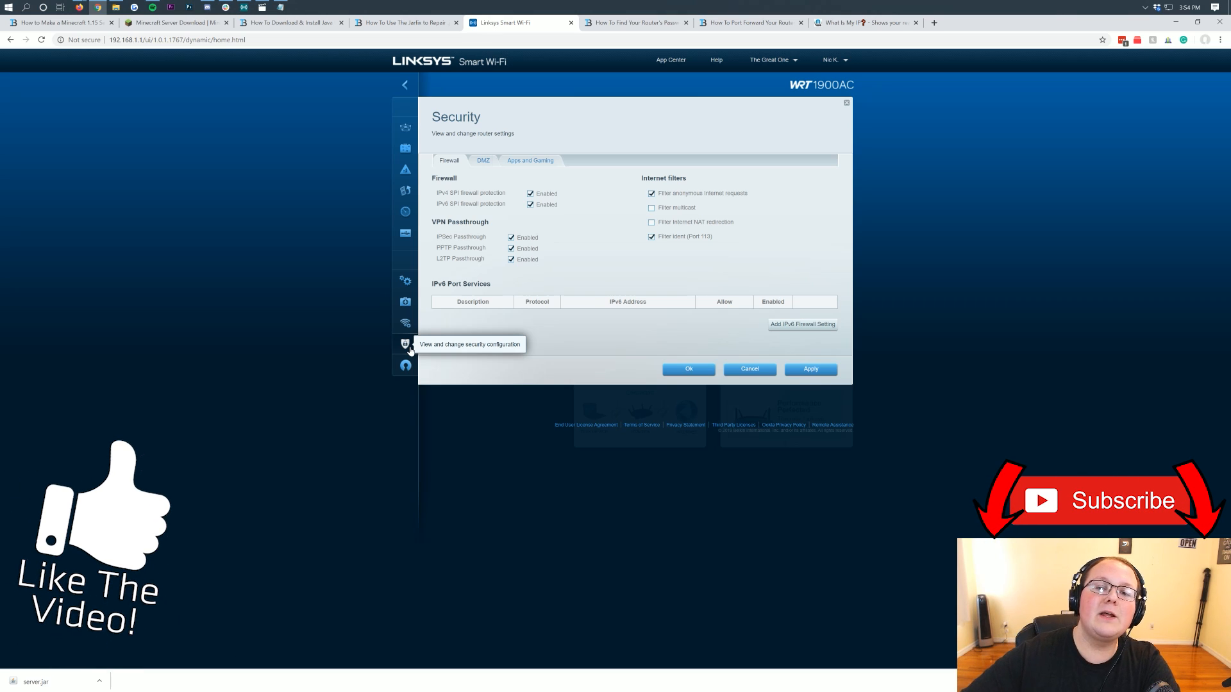
left_click(543, 165)
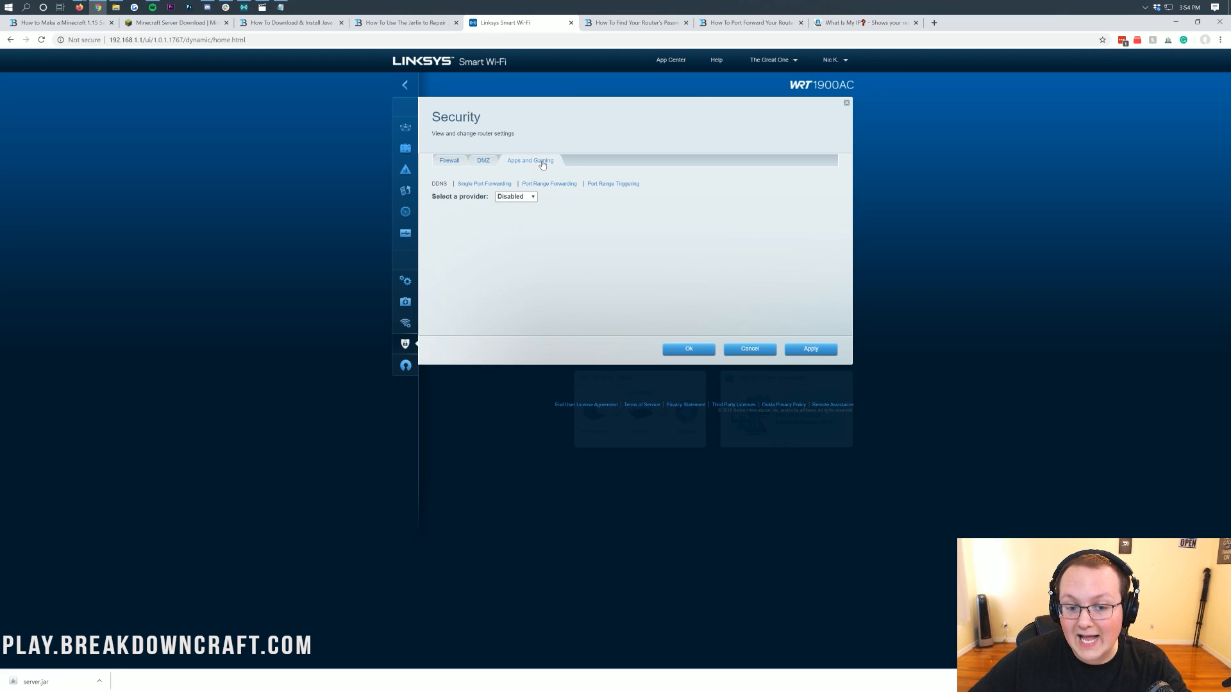
left_click(488, 184)
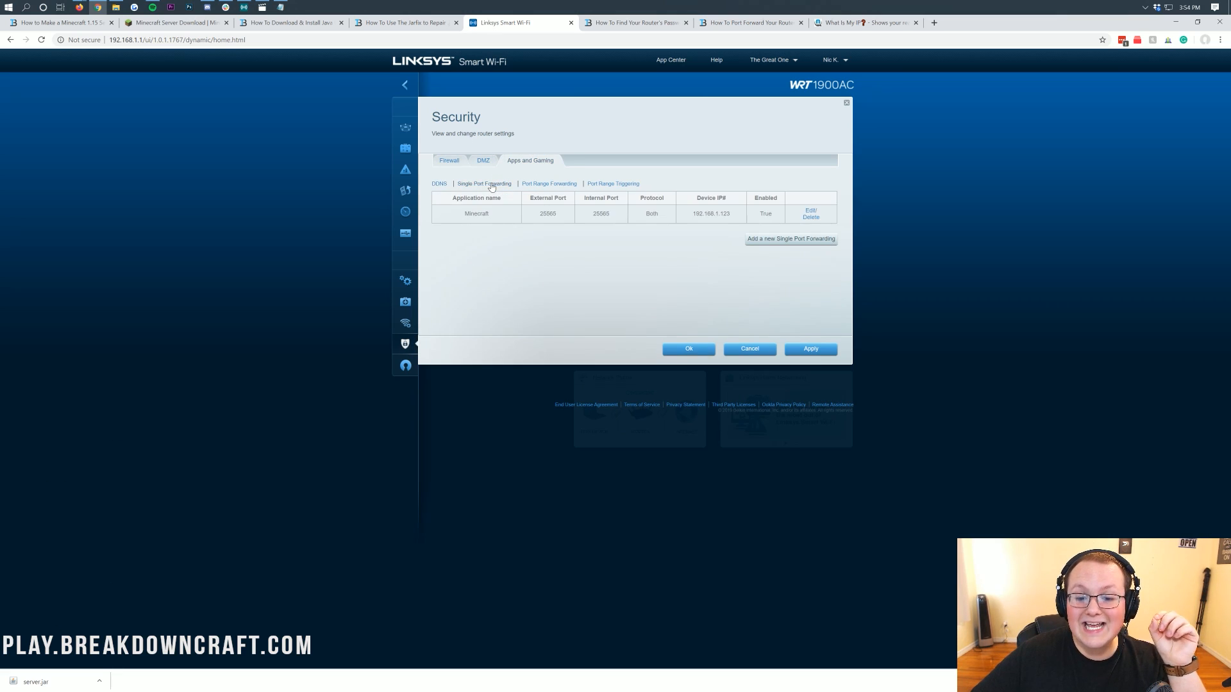
left_click(811, 218)
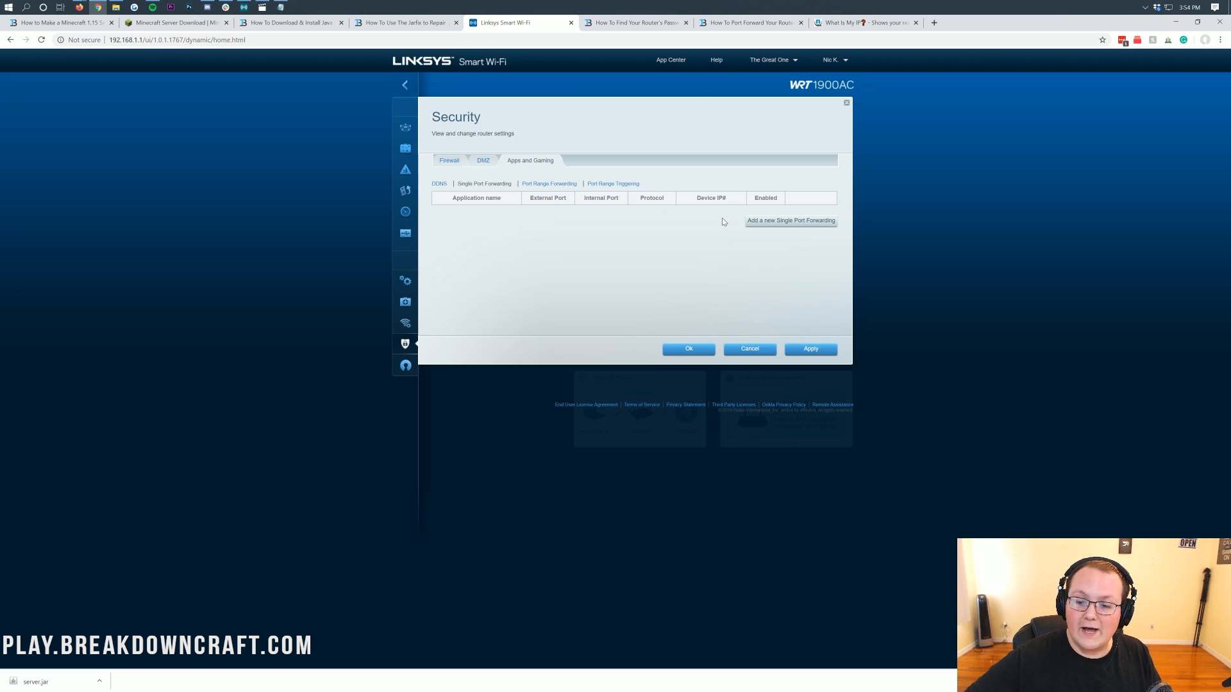
Add a new single port forwarding rule named Minecraft.
left_click(791, 221)
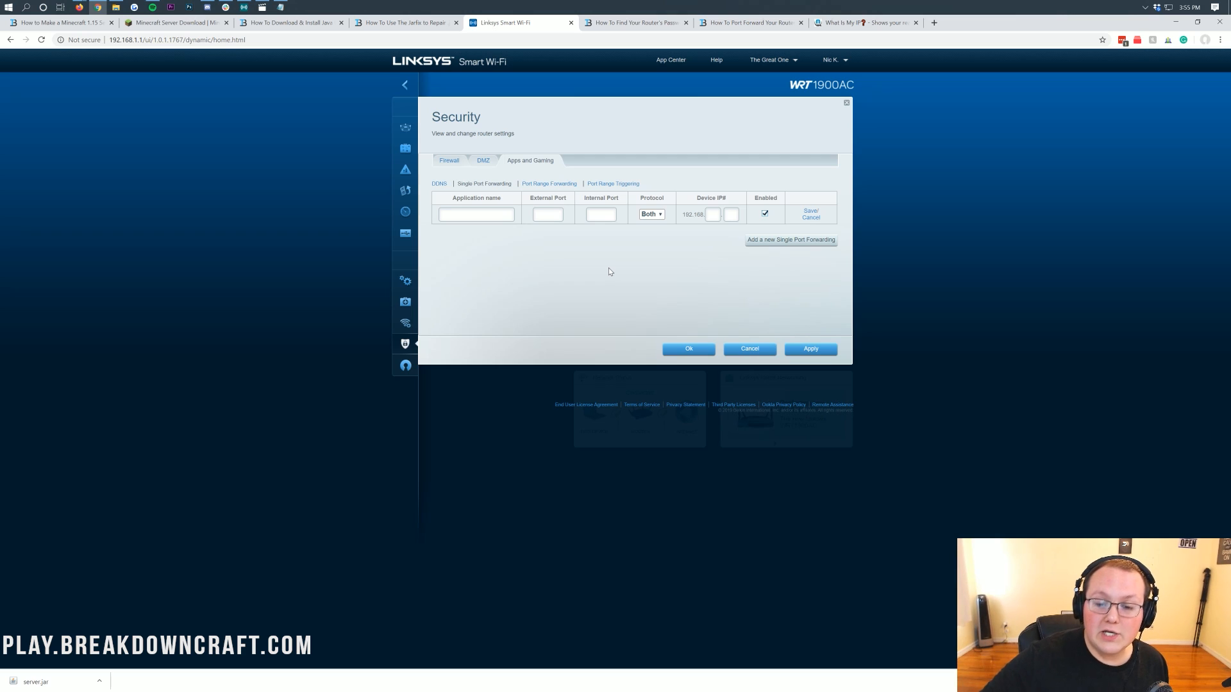
left_click(474, 215)
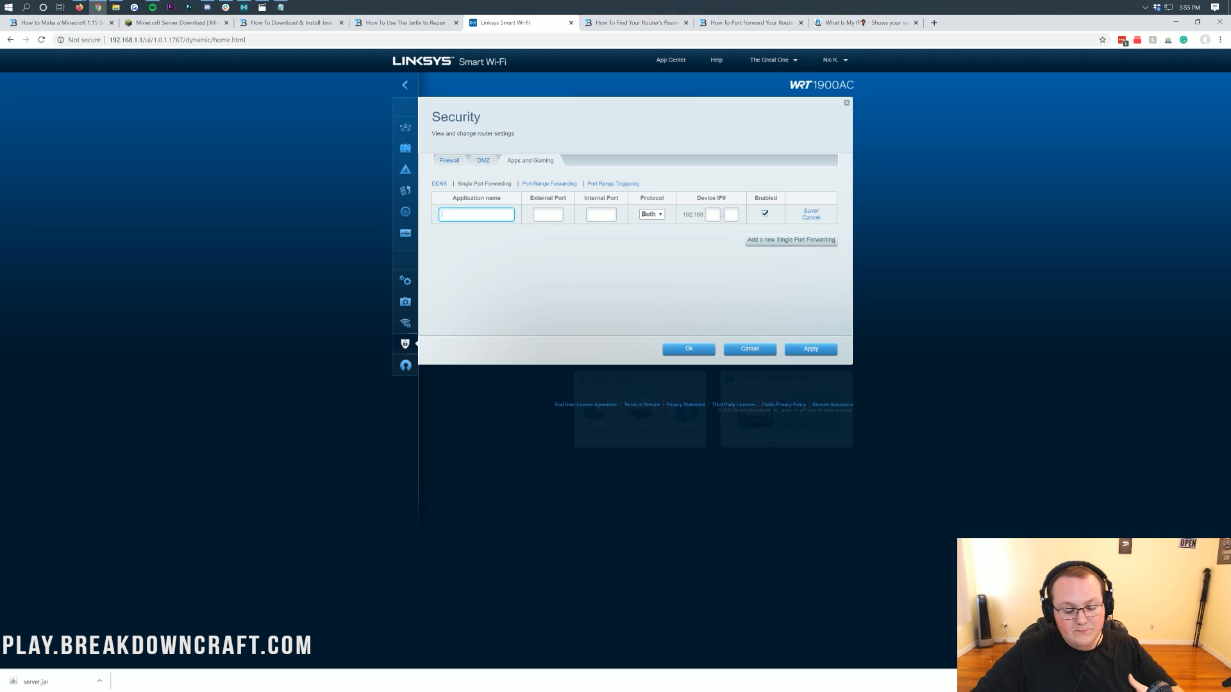
type("Minecraft")
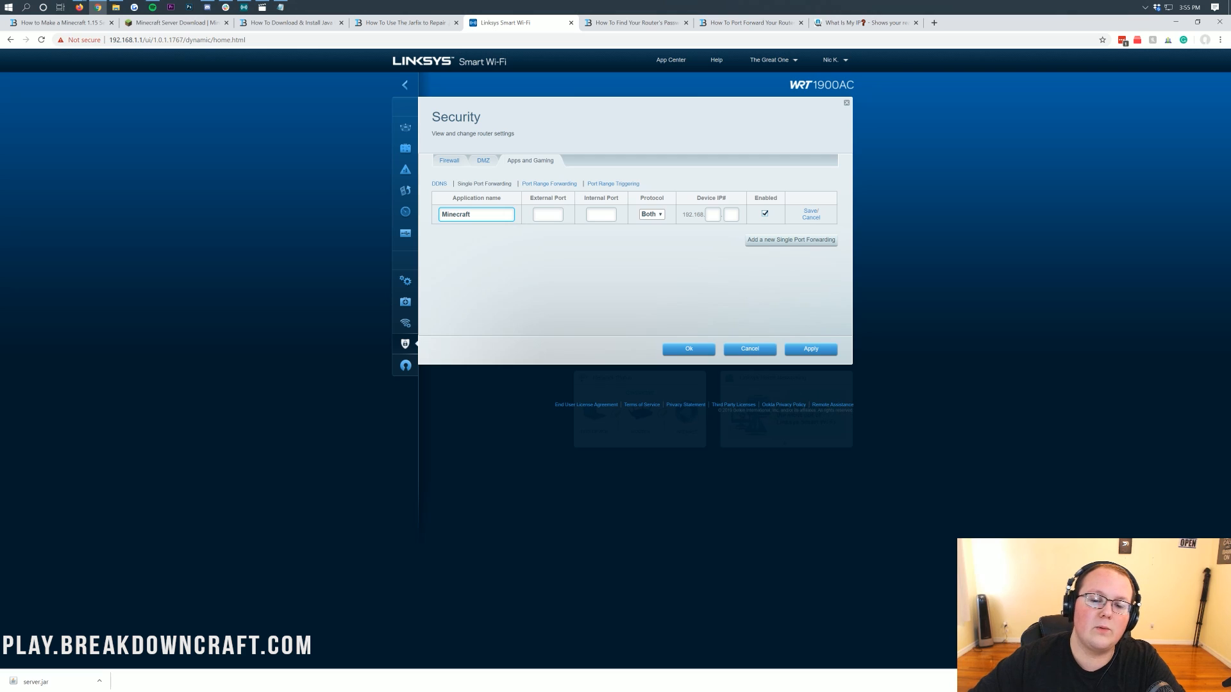
left_click(517, 221)
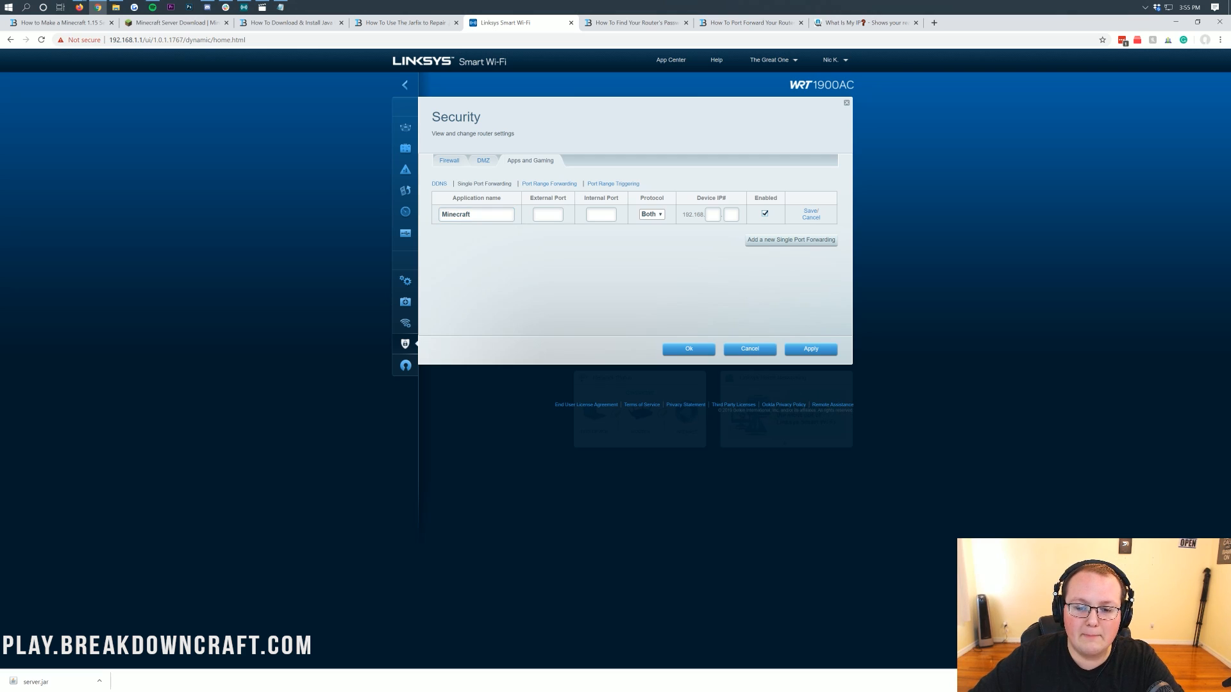
left_click_drag(479, 215, 399, 216)
left_click(523, 263)
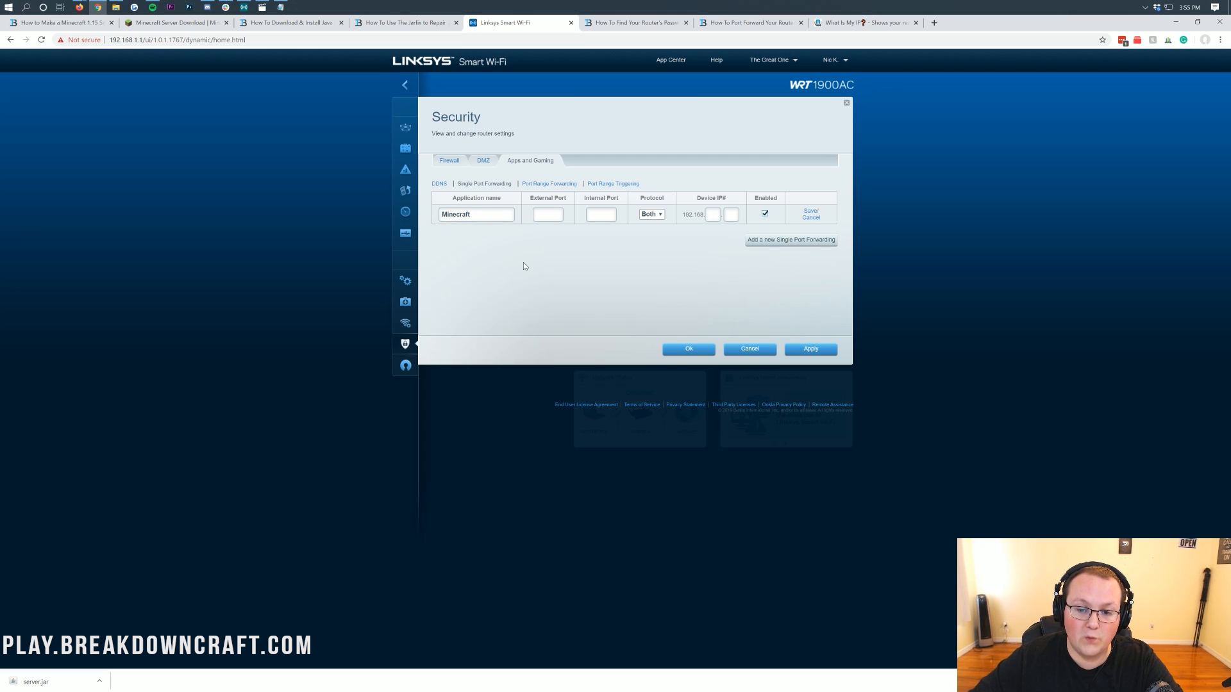
Set both the rule's external and internal ports to 25565.
left_click(547, 215)
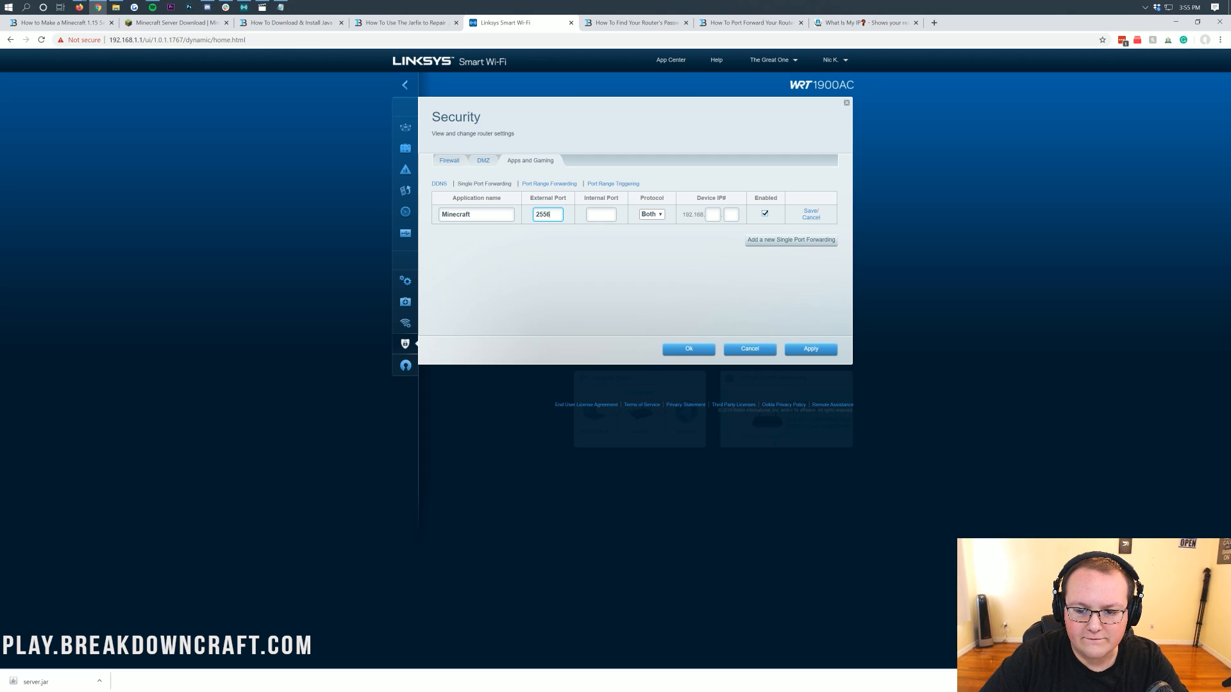
type("65")
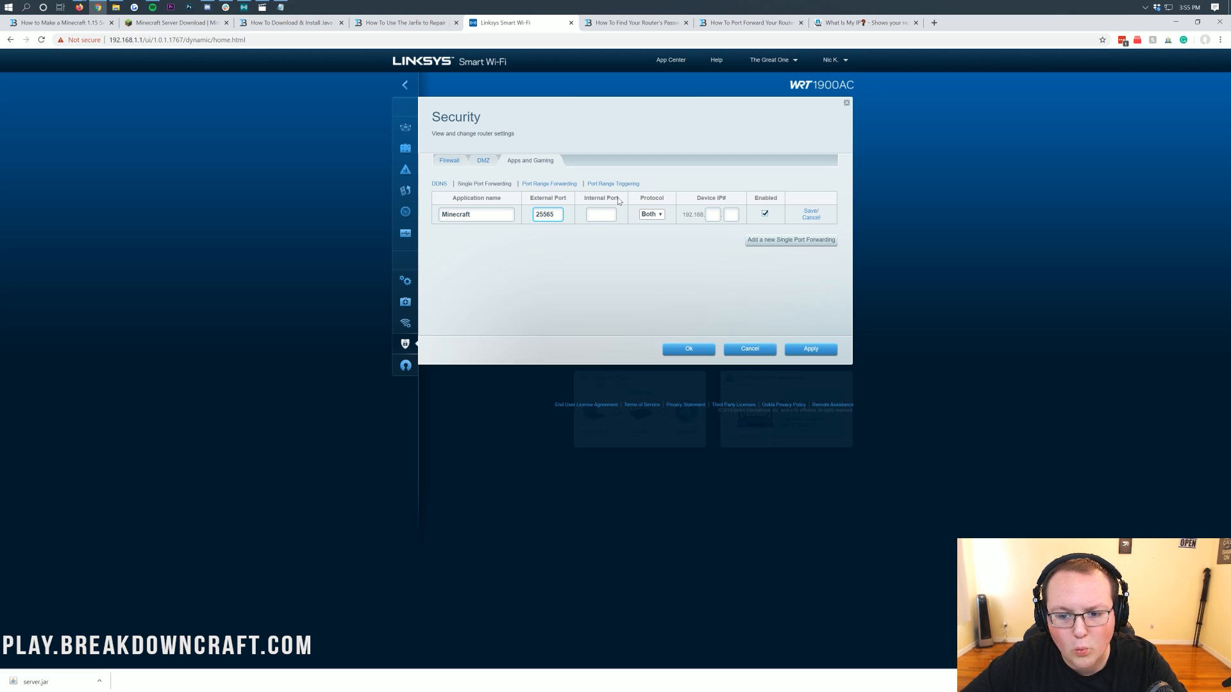
left_click(601, 217)
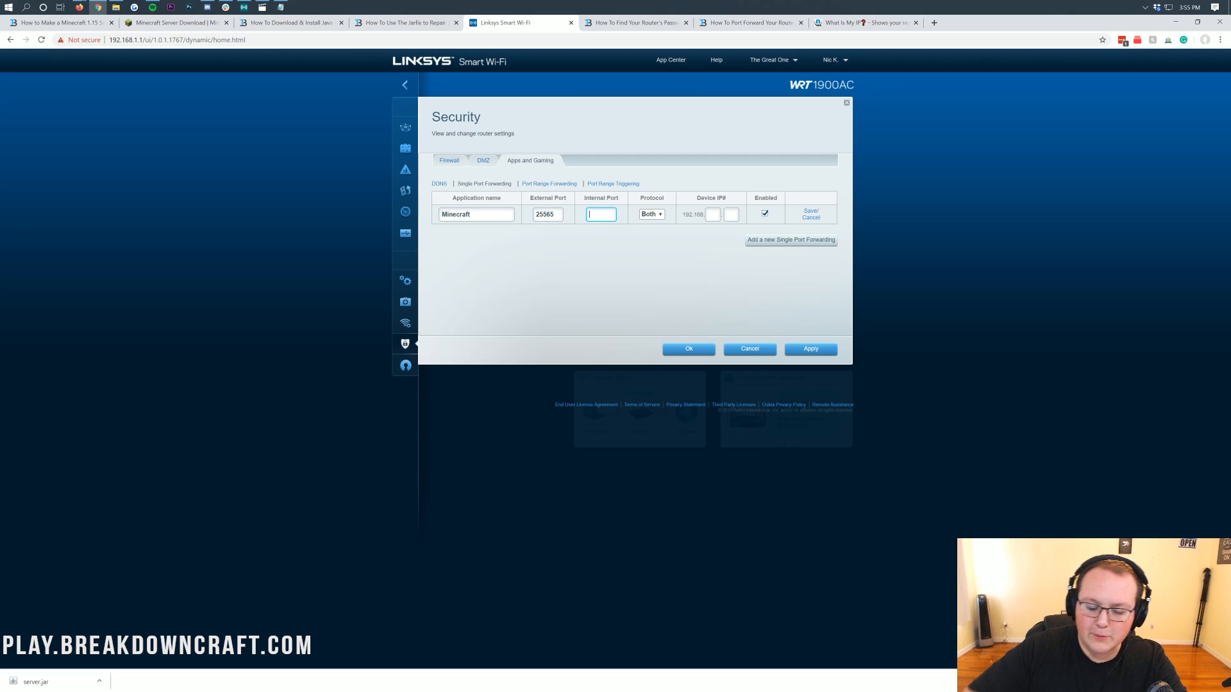
type("25565")
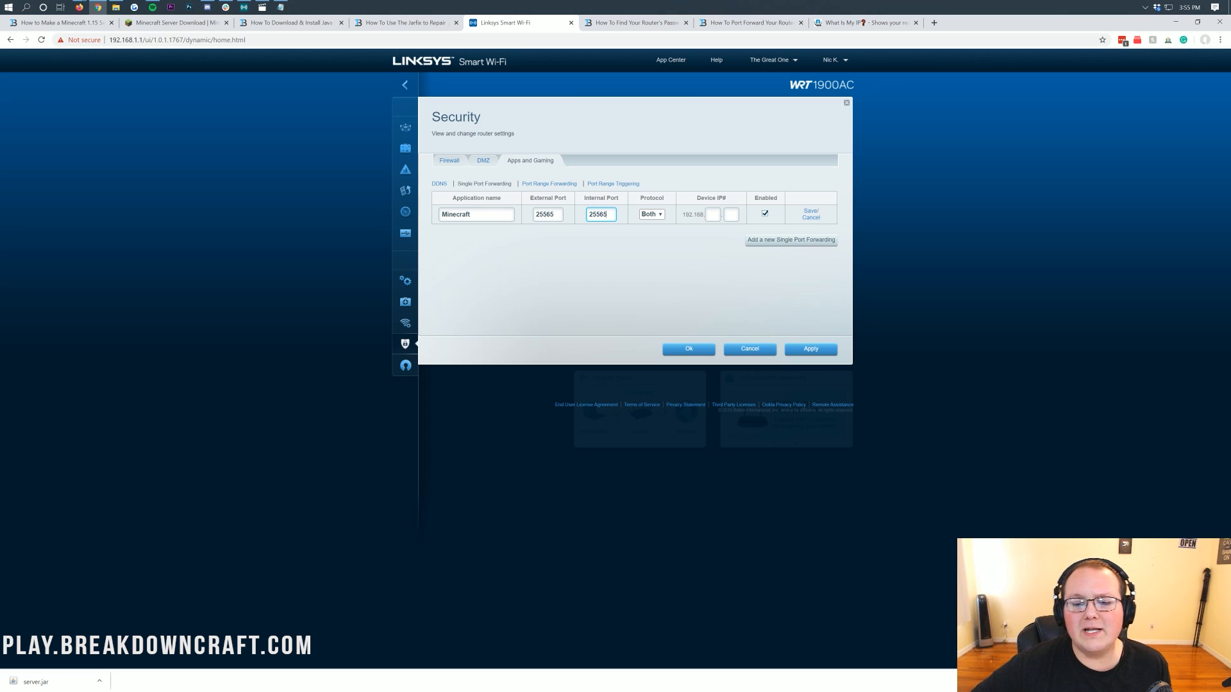
left_click_drag(608, 215, 585, 215)
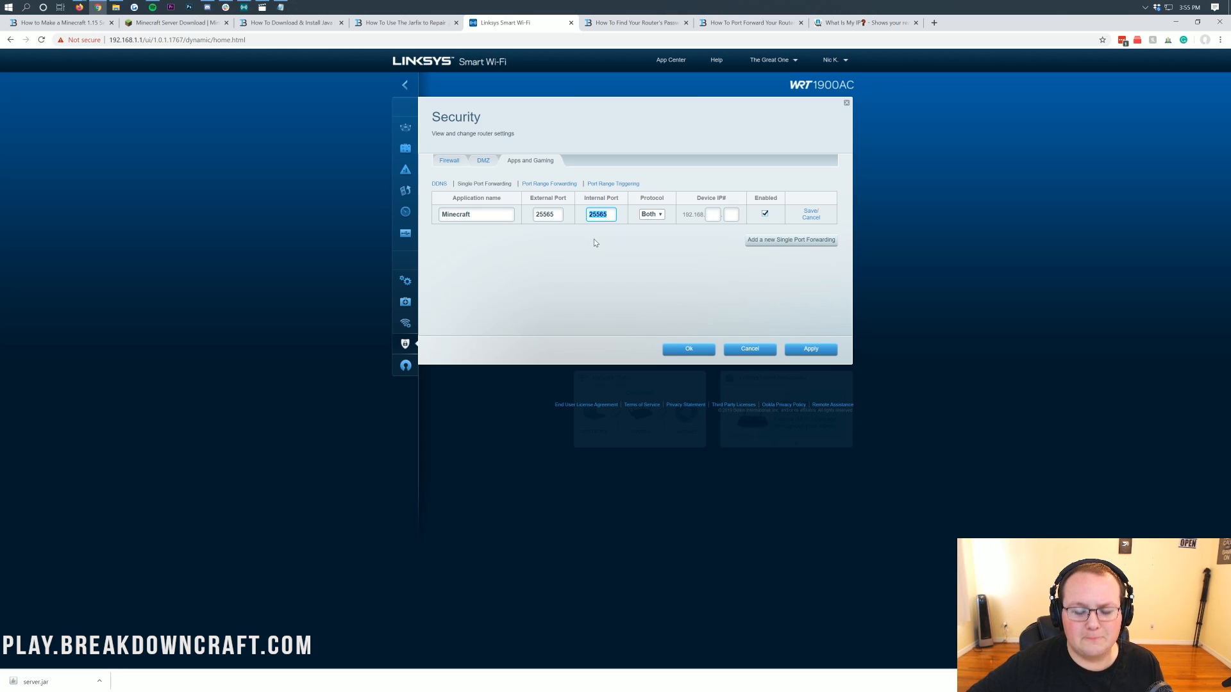
Try the rule's protocol options TCP and UDP and set the protocol back to Both.
left_click(644, 218)
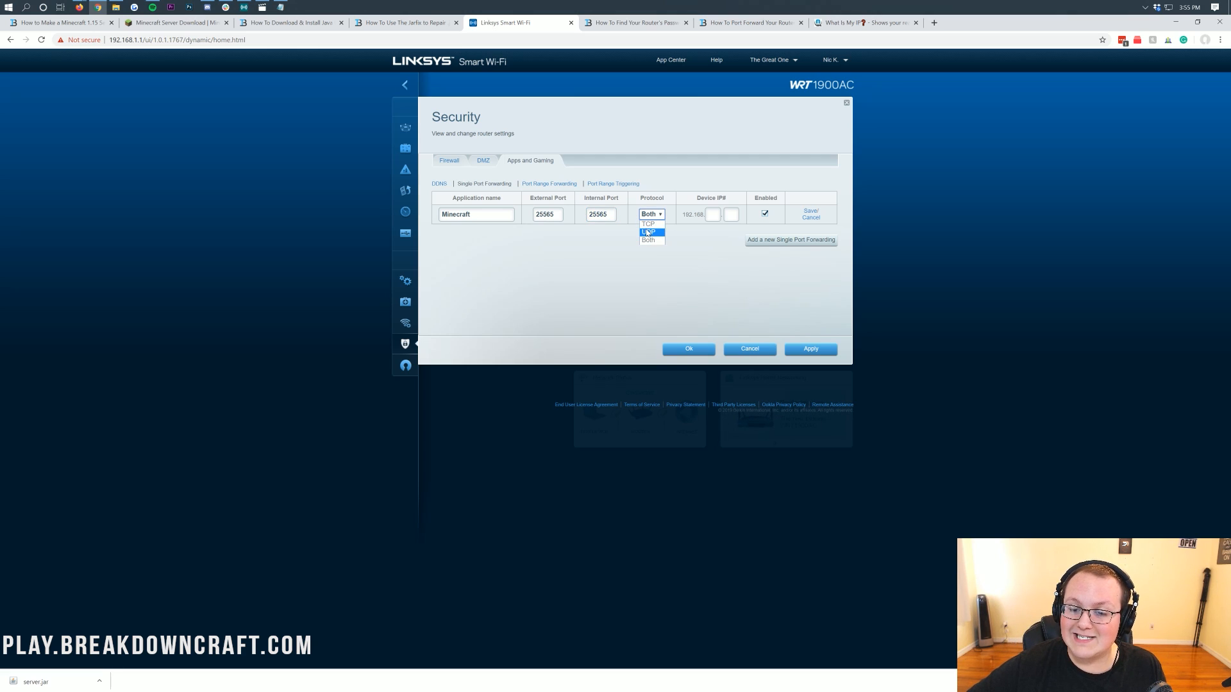
left_click(647, 240)
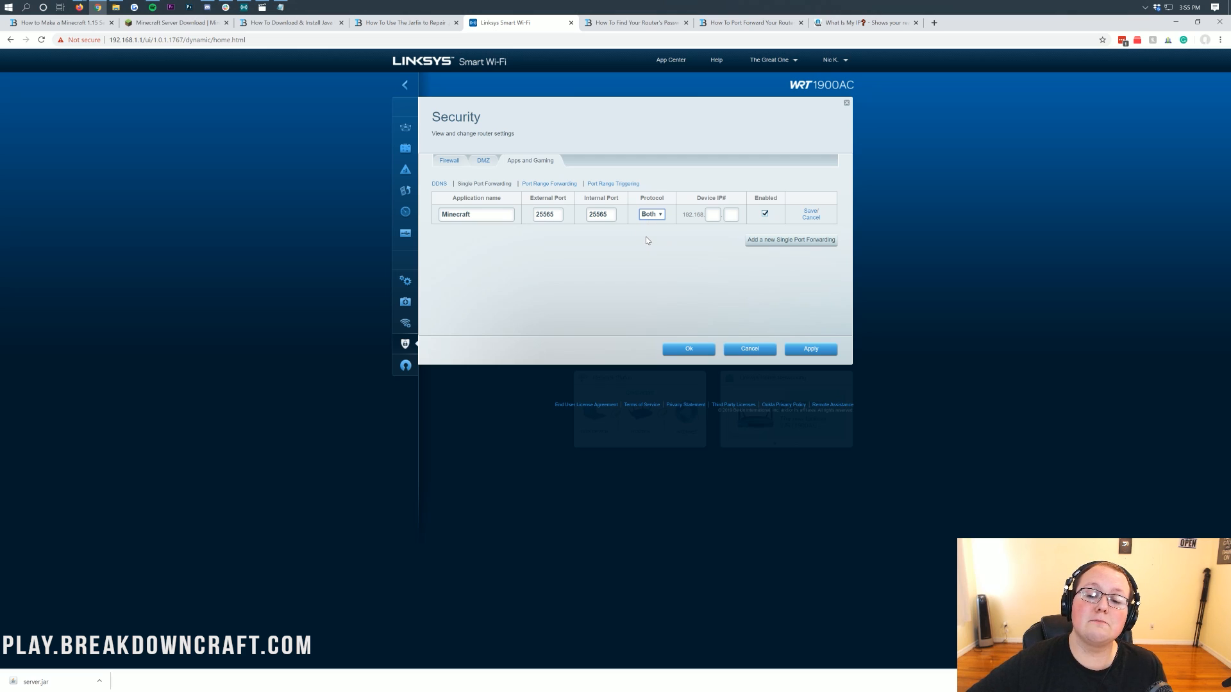
left_click(651, 214)
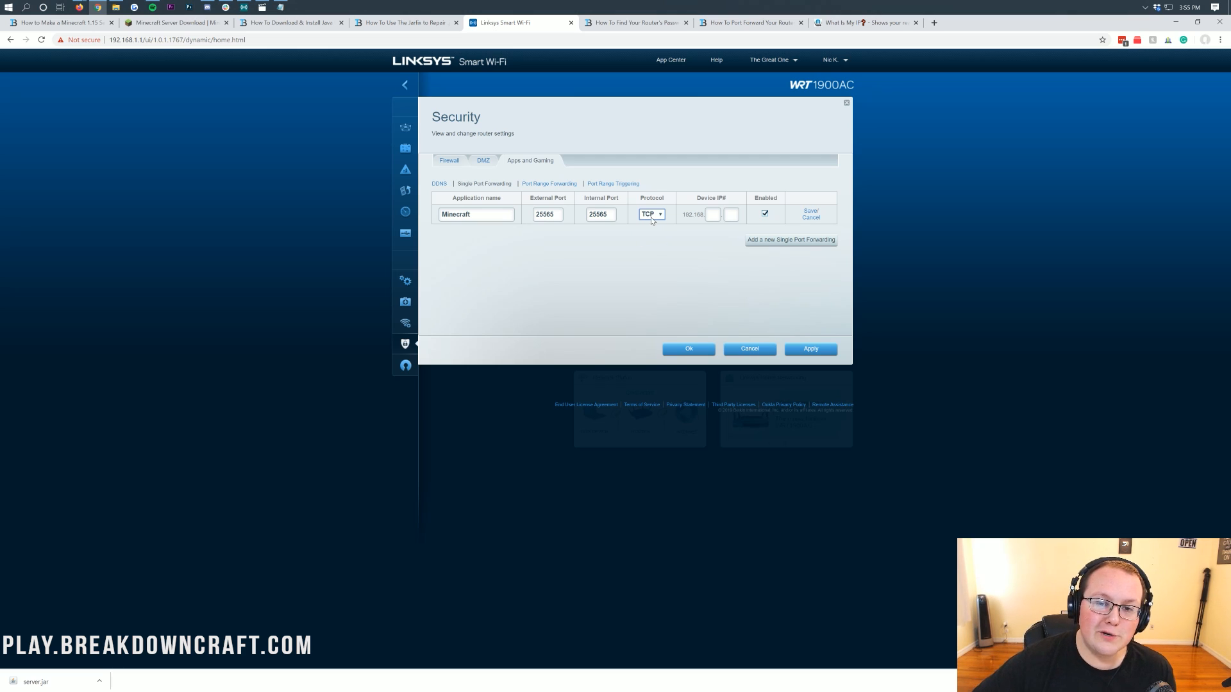
left_click(652, 230)
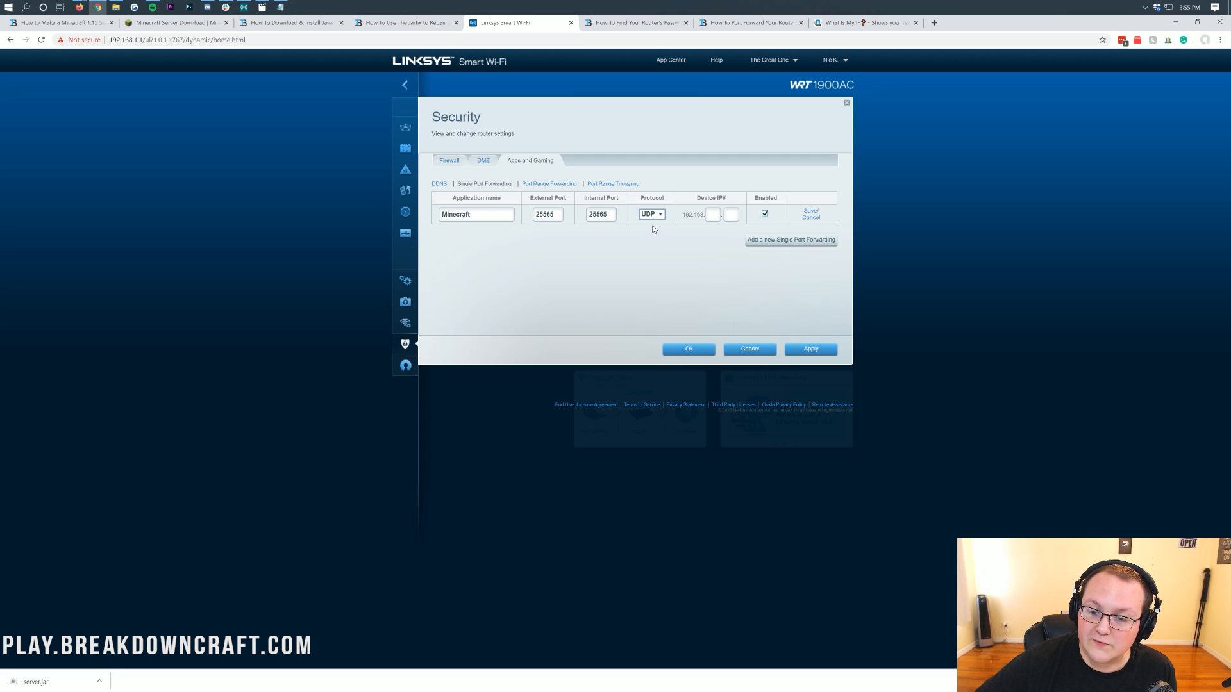
left_click(653, 215)
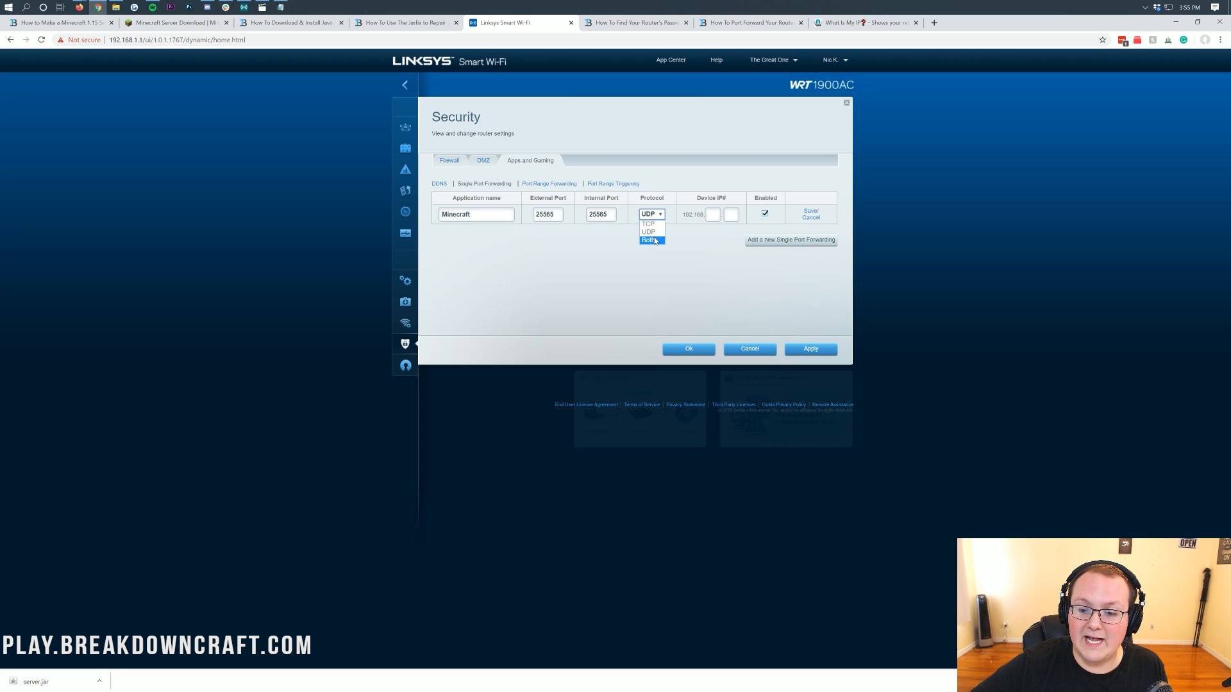
left_click(654, 239)
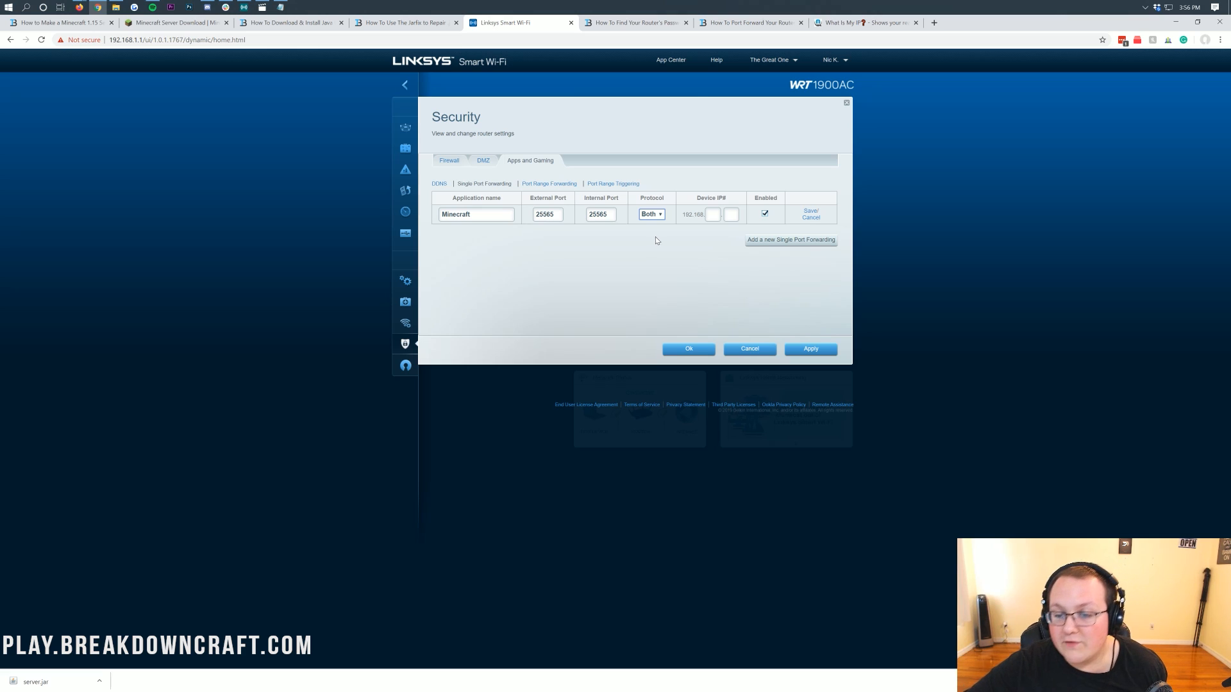
Enter the device IP 192.168.1.123 from the saved notes, then save the rule and apply the settings.
key("Tab")
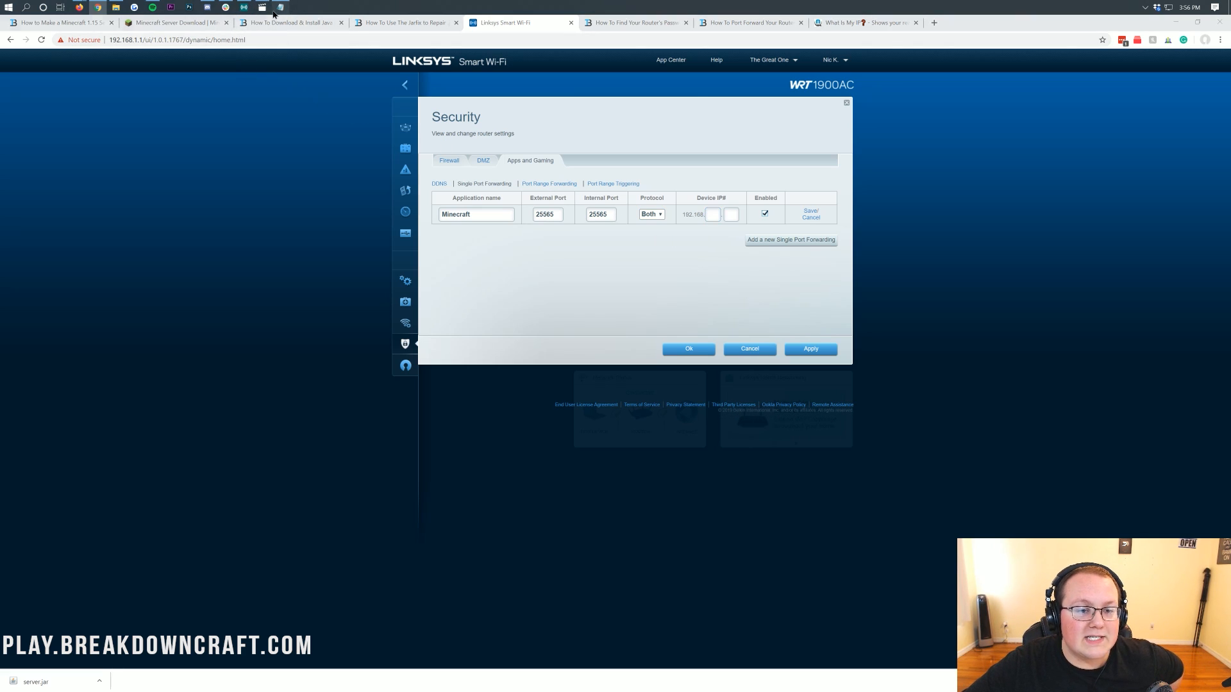
left_click(280, 7)
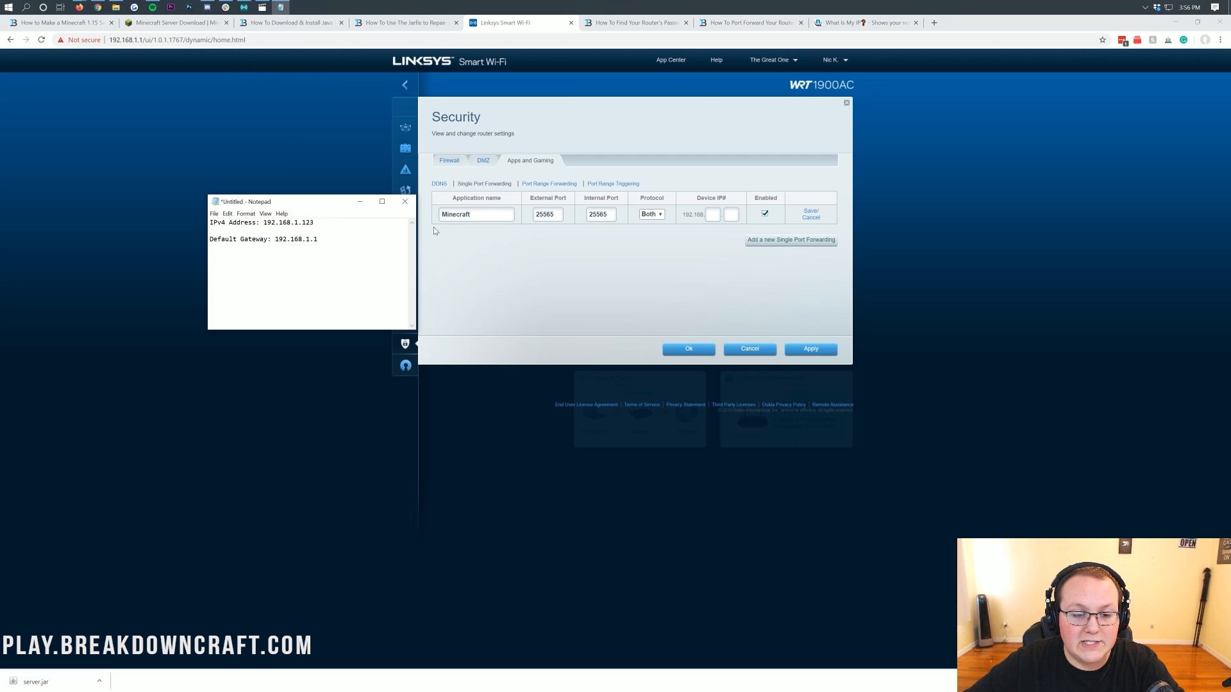
key("alt+Tab")
type("1")
key("Tab")
type("123")
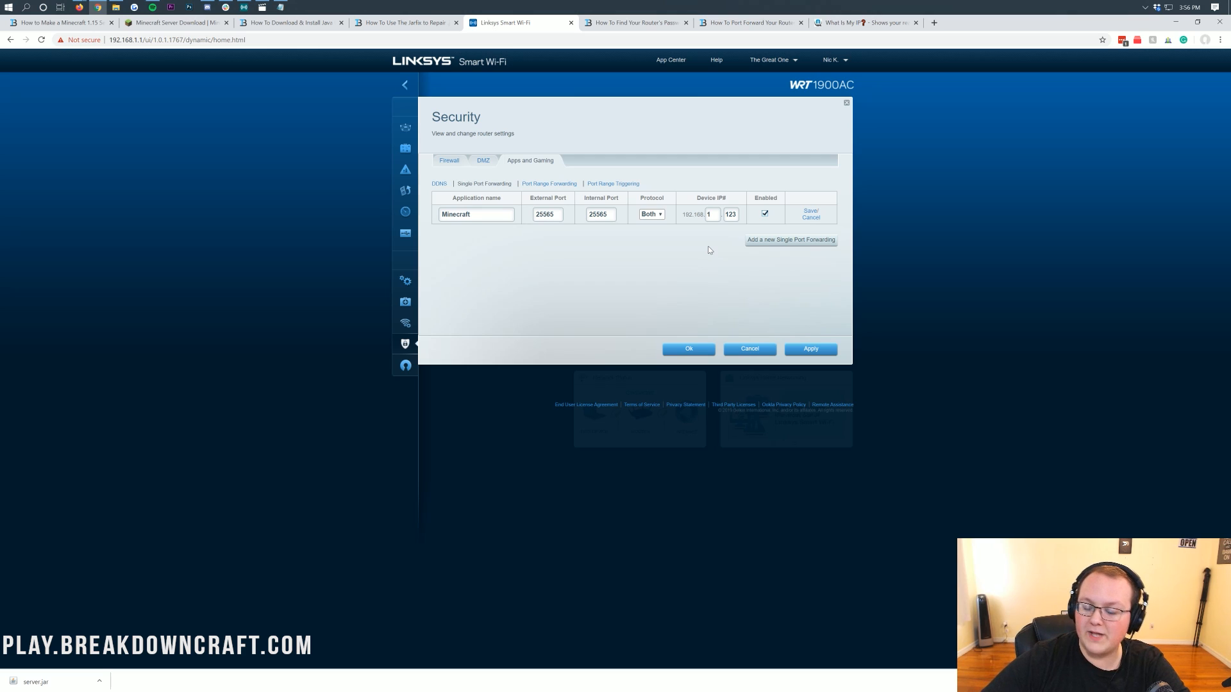
left_click(808, 211)
left_click(810, 346)
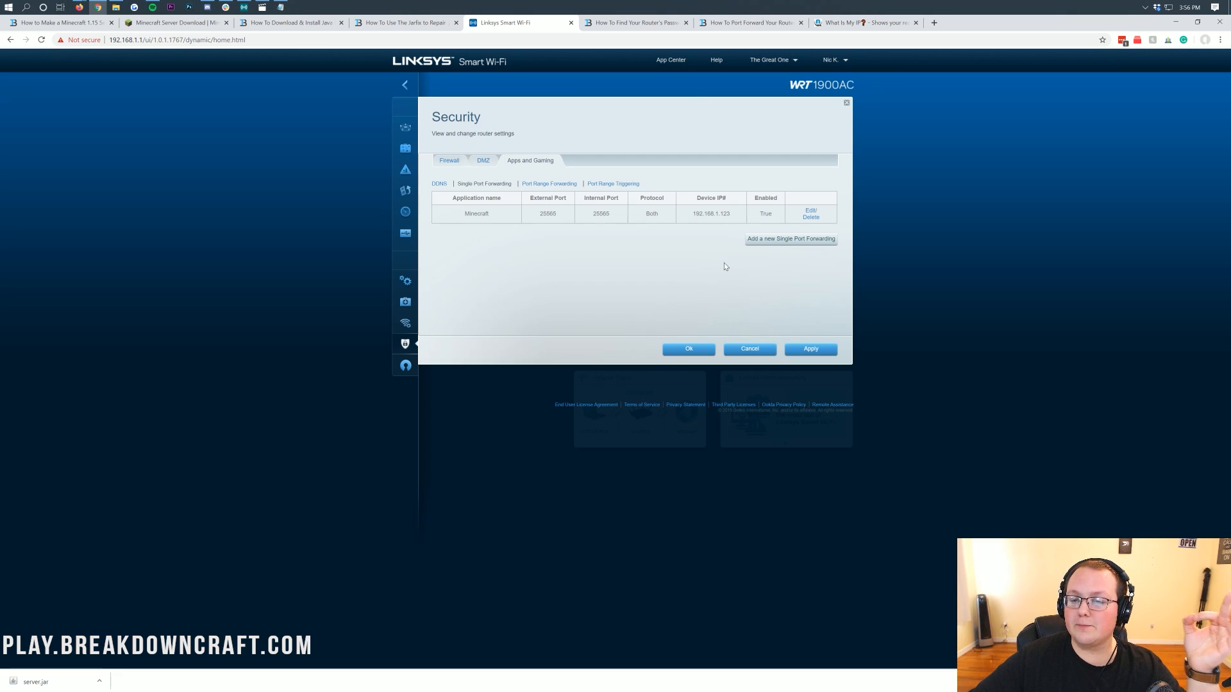
Open the WhatIsMyIP page and examine the public IPv4 address.
left_click(883, 27)
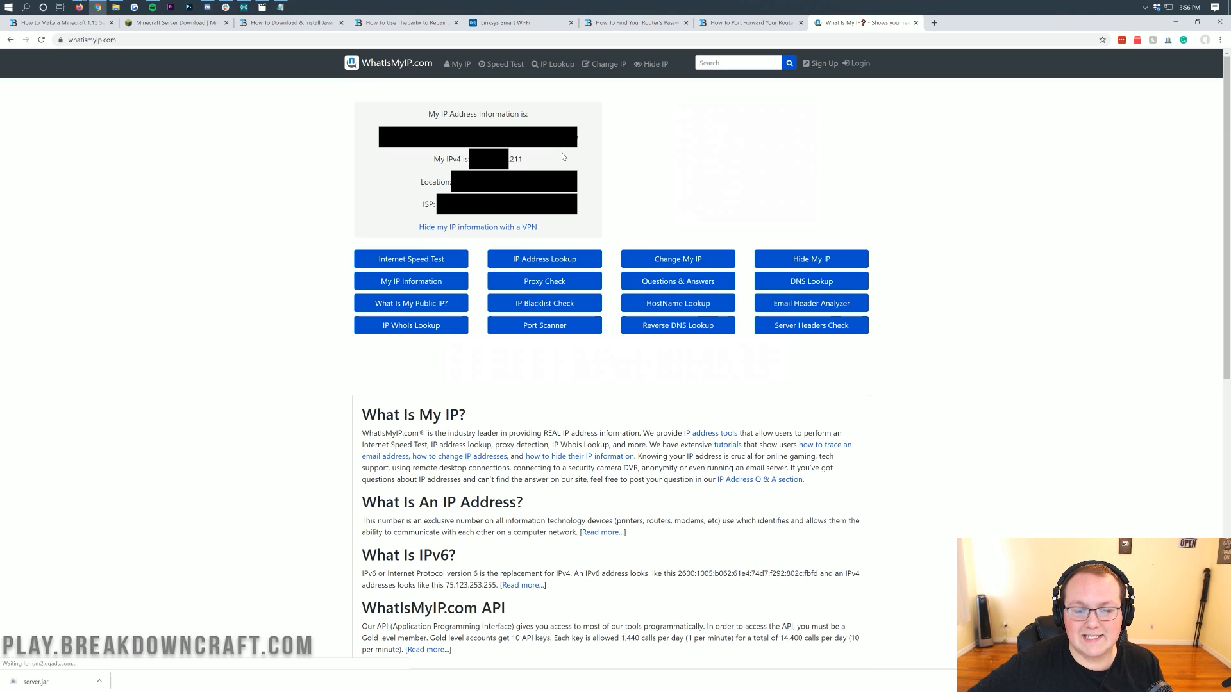
left_click_drag(582, 139, 449, 138)
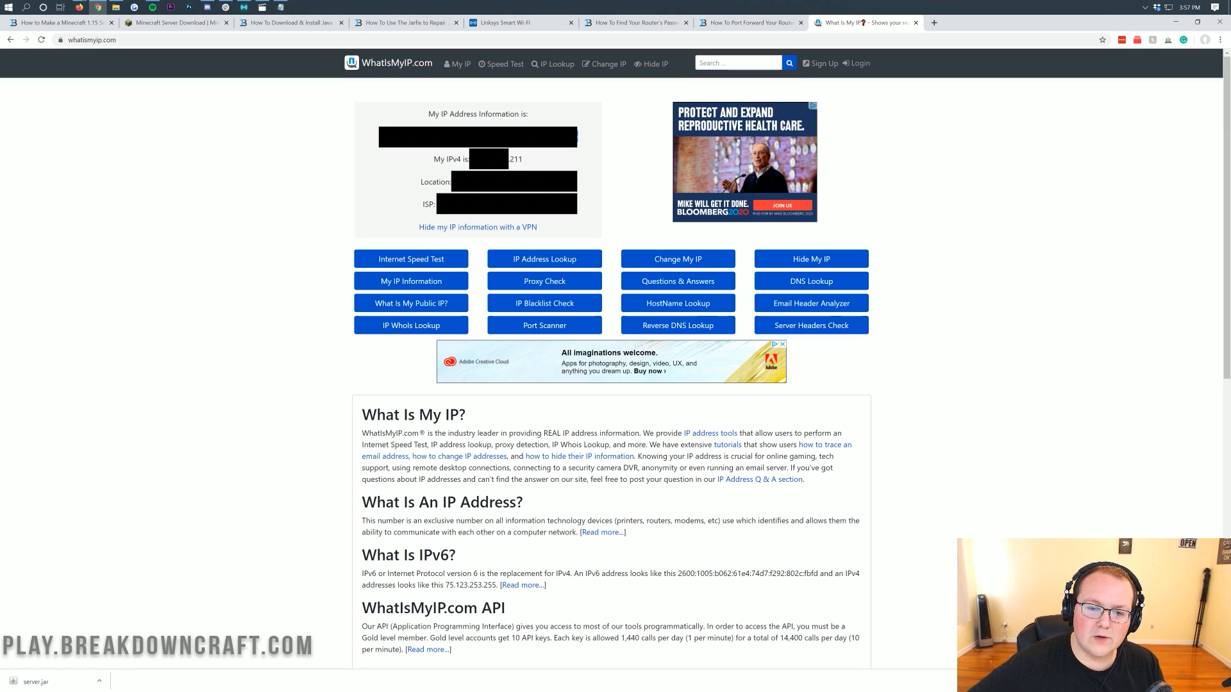
left_click_drag(509, 159, 526, 160)
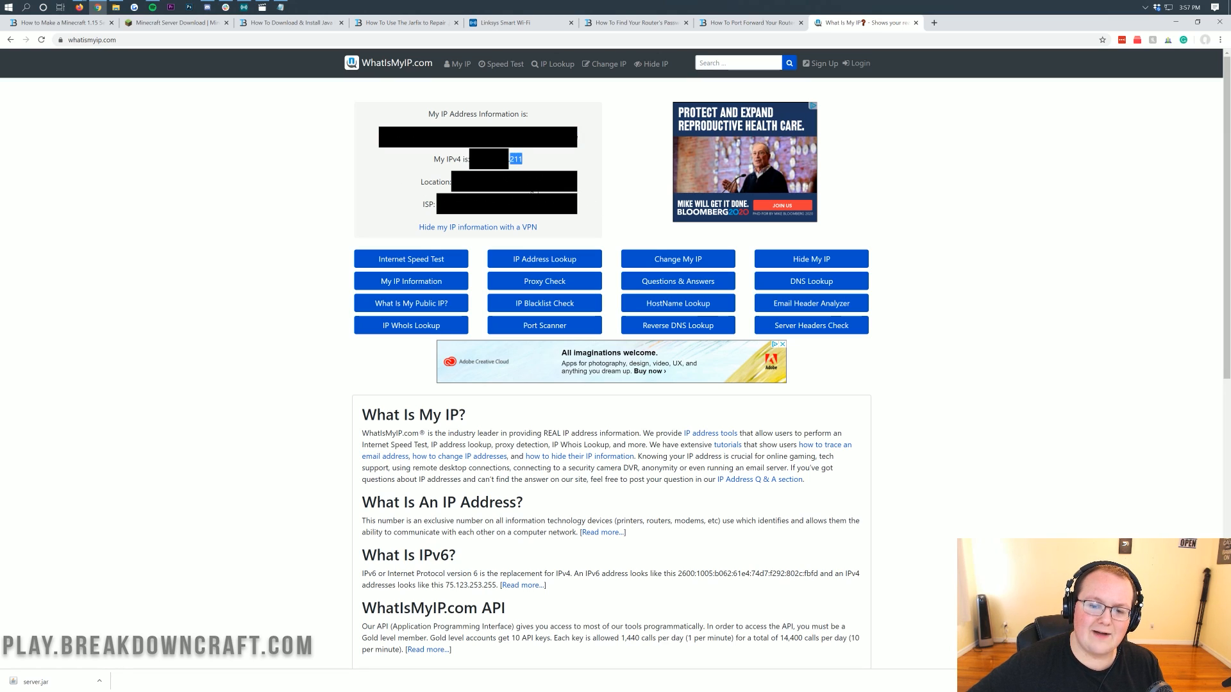
left_click(568, 162)
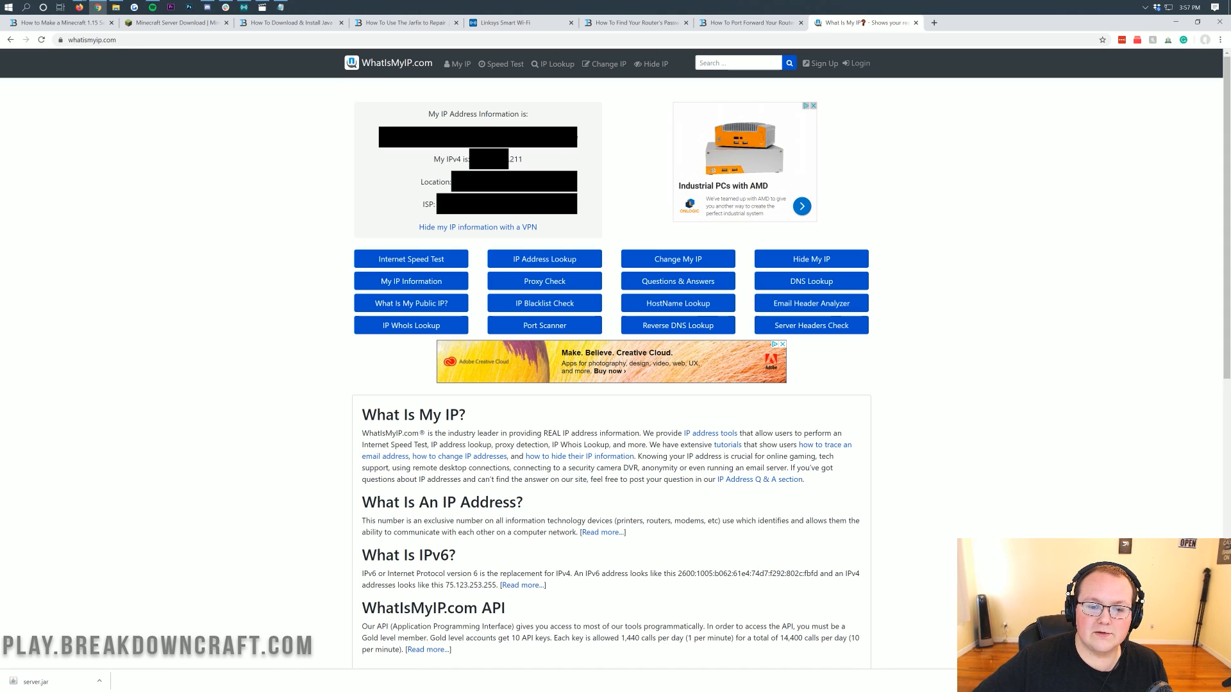
left_click_drag(420, 183, 562, 191)
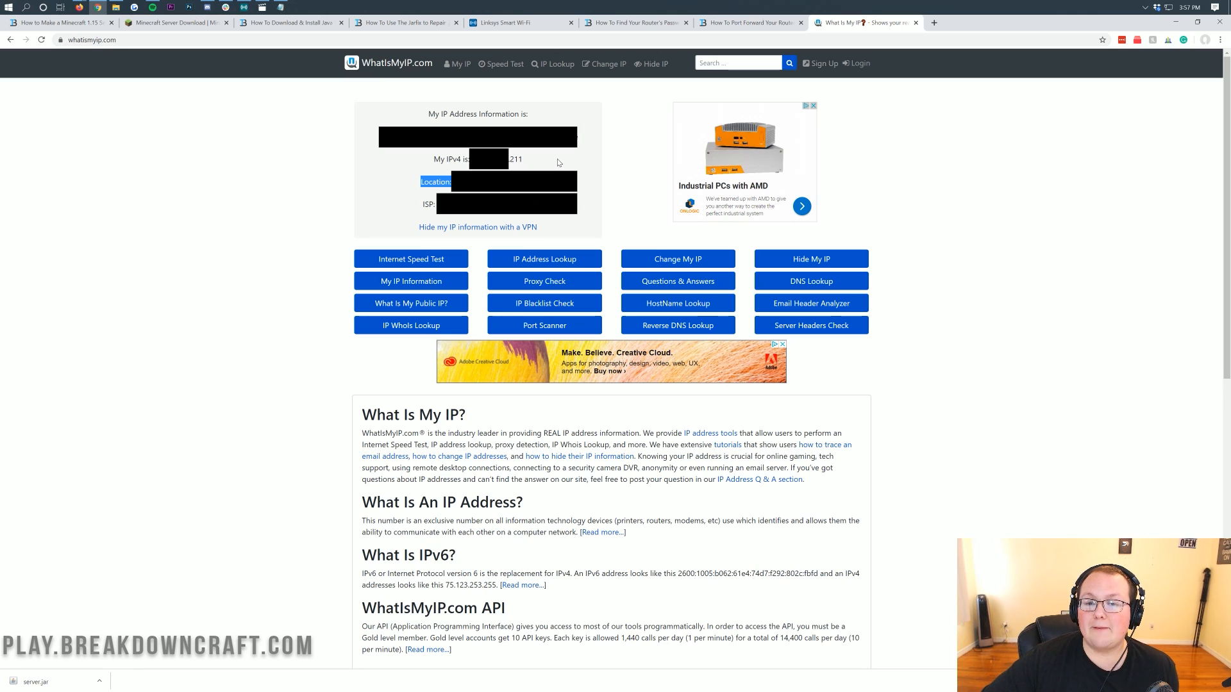
left_click(553, 114)
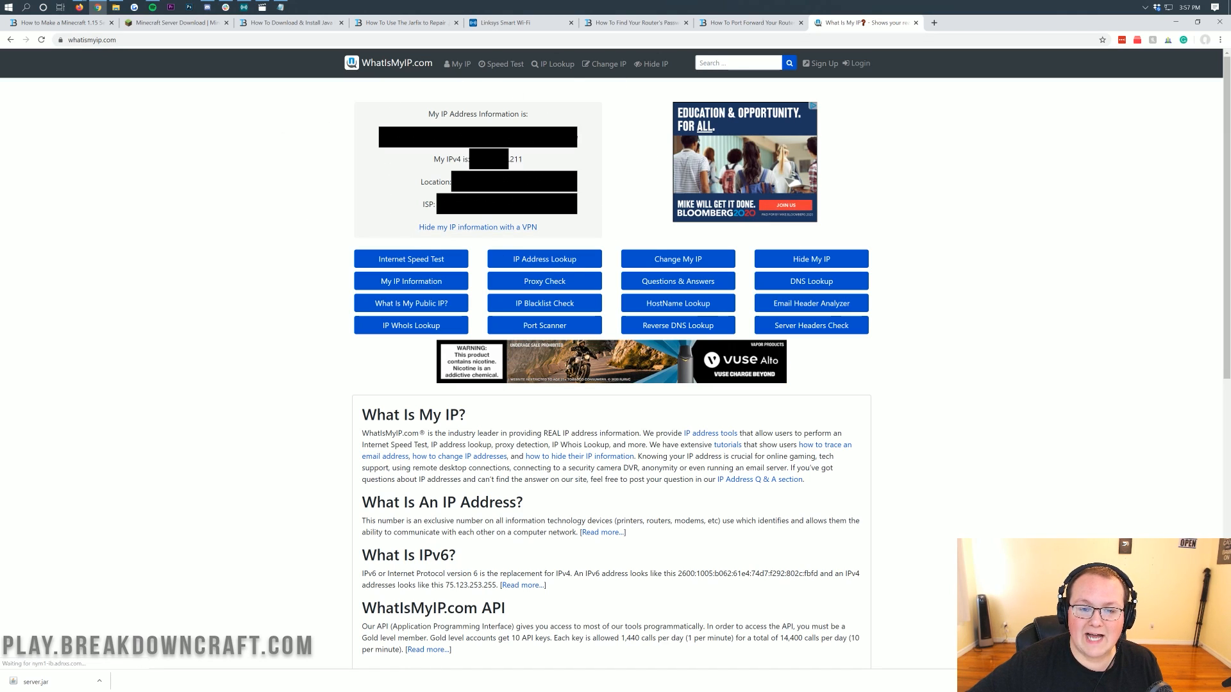
double_click(510, 159)
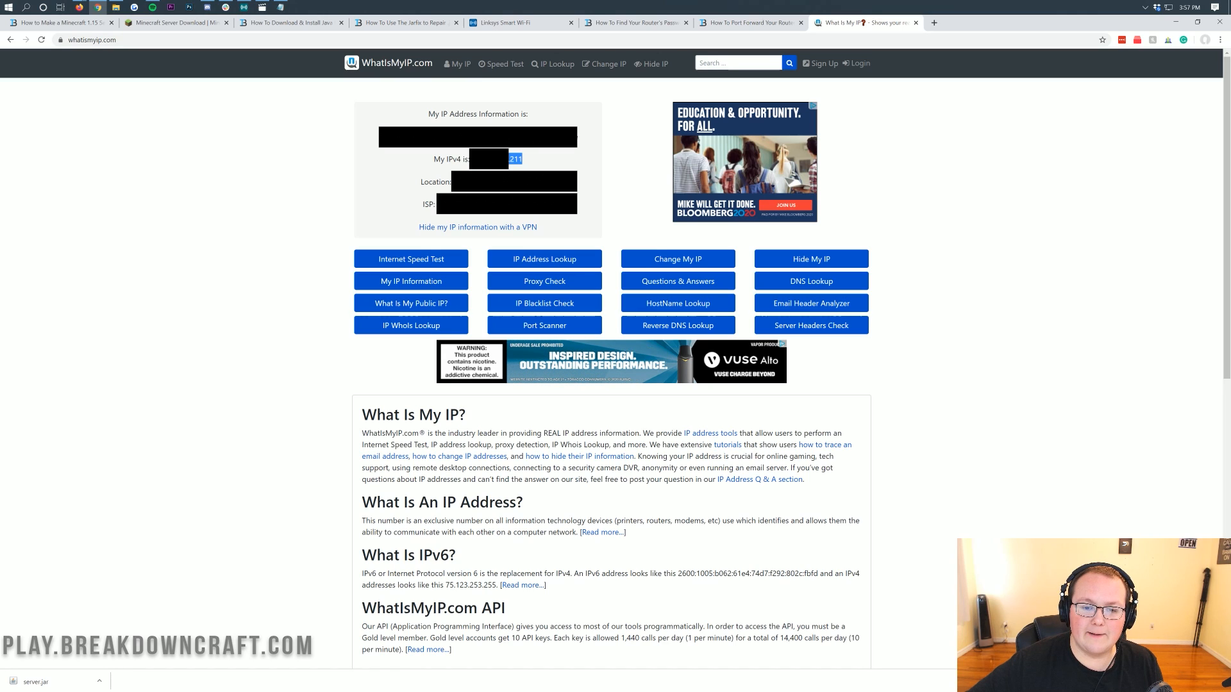
left_click(530, 159)
left_click_drag(534, 160, 509, 159)
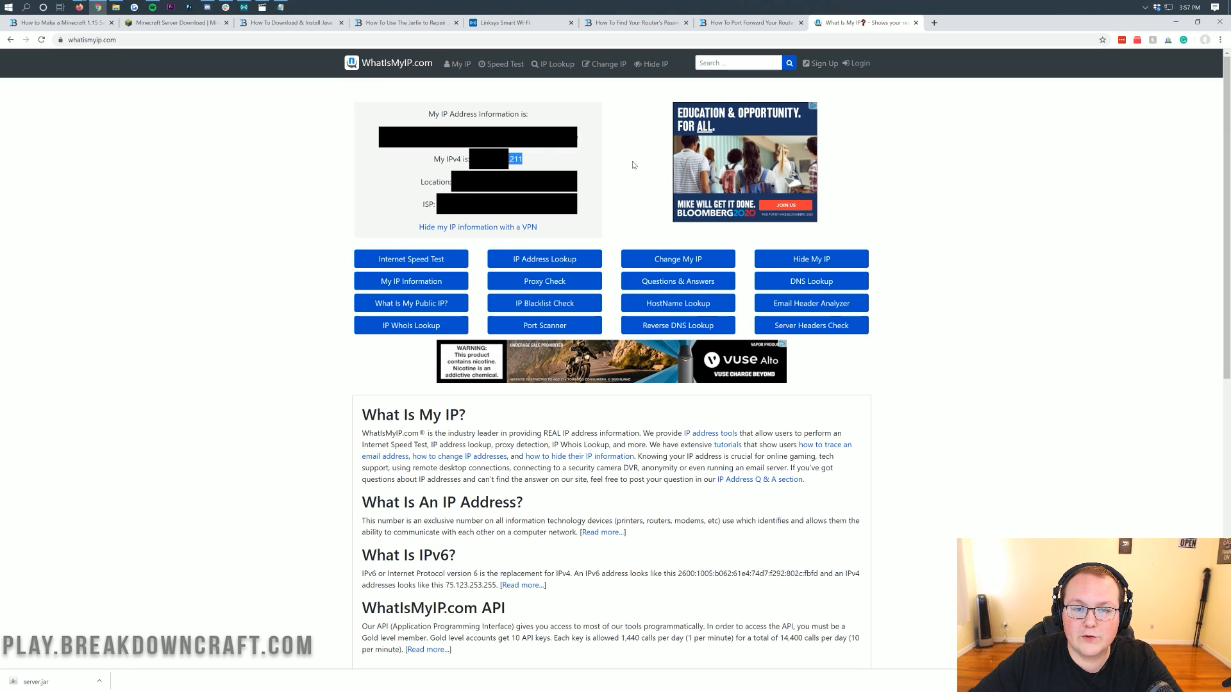
Close the router's Security settings with OK and minimize the browser.
left_click(535, 25)
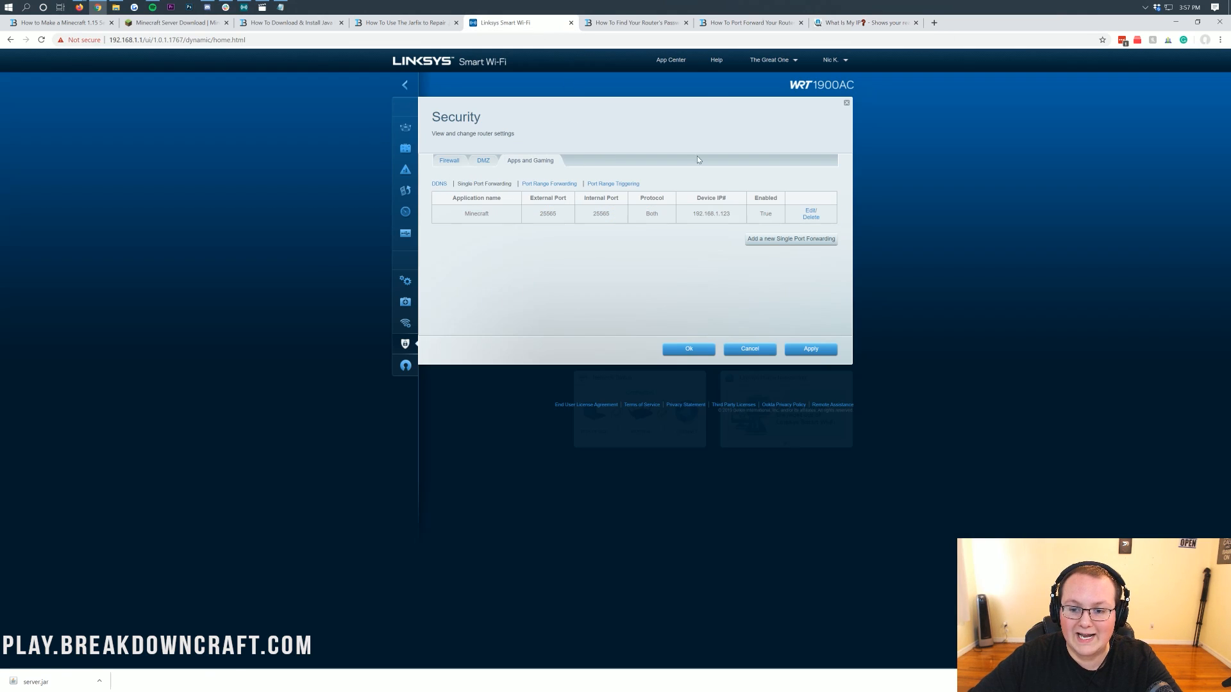
left_click(700, 350)
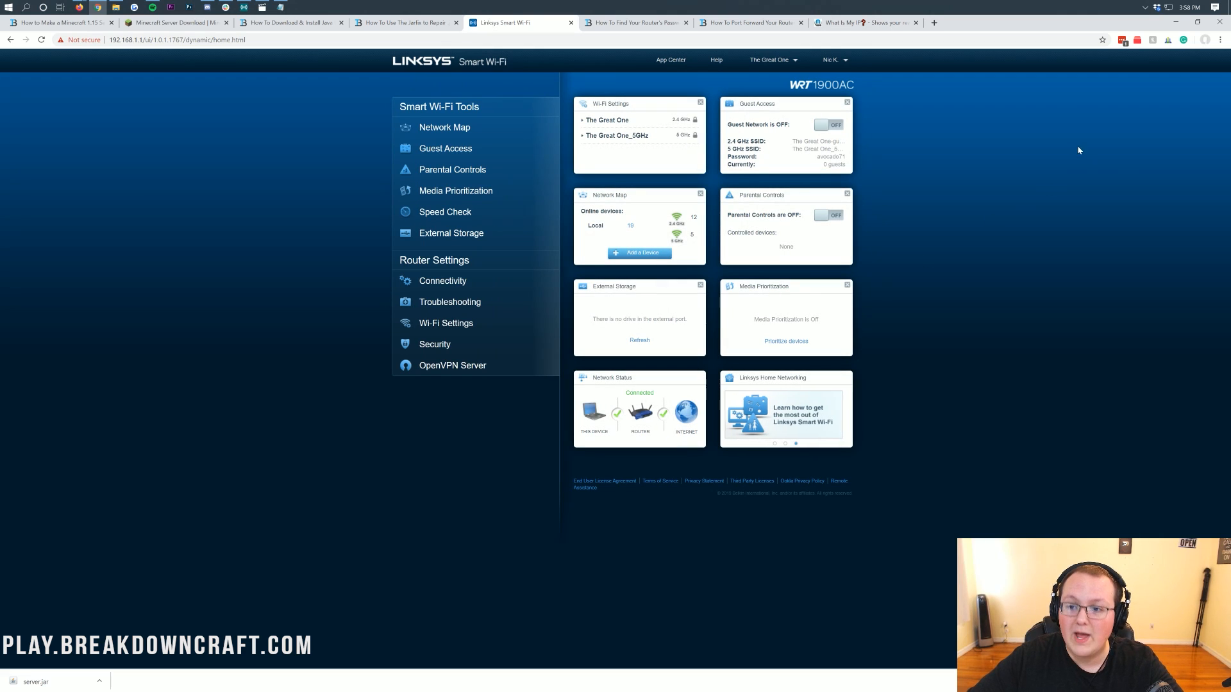
left_click(1175, 22)
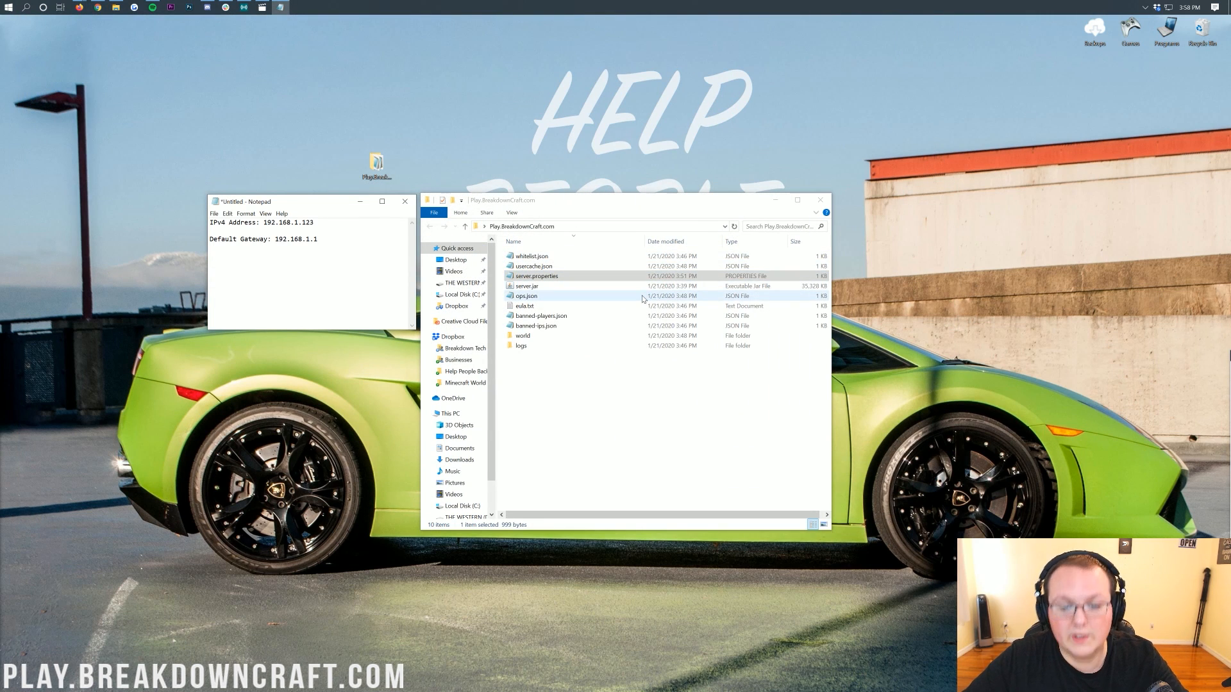
Launch server.jar to start the Minecraft server and move its console window aside.
left_click(529, 288)
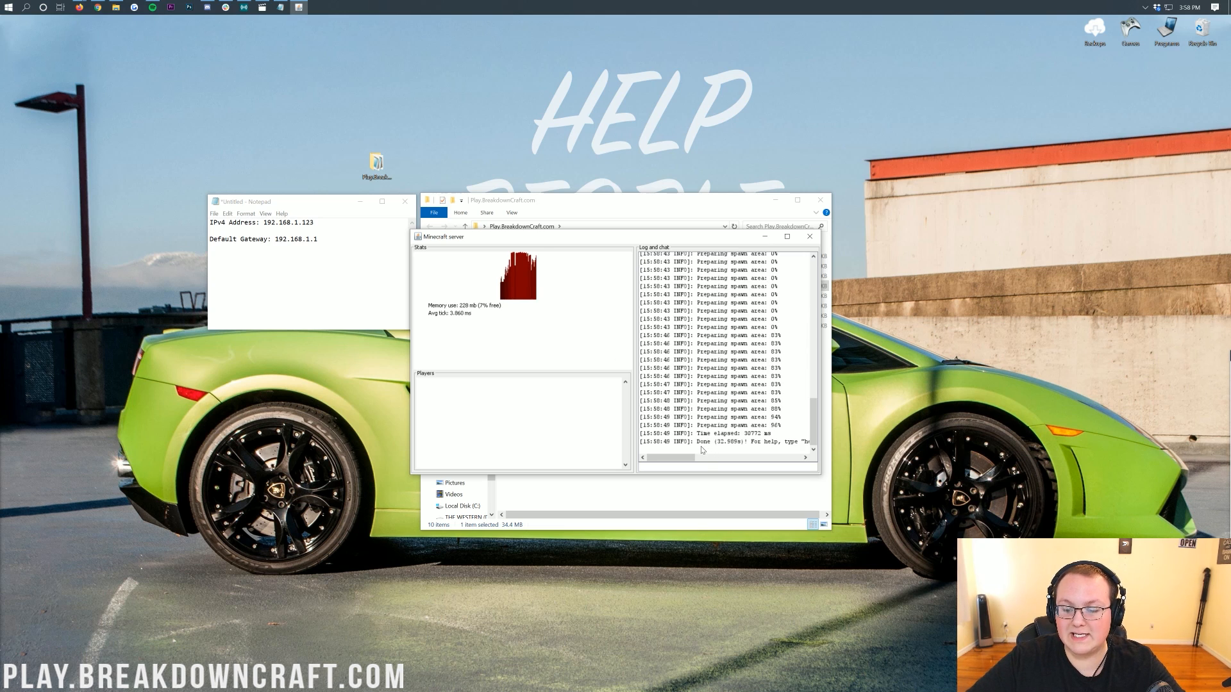
left_click_drag(589, 240, 187, 203)
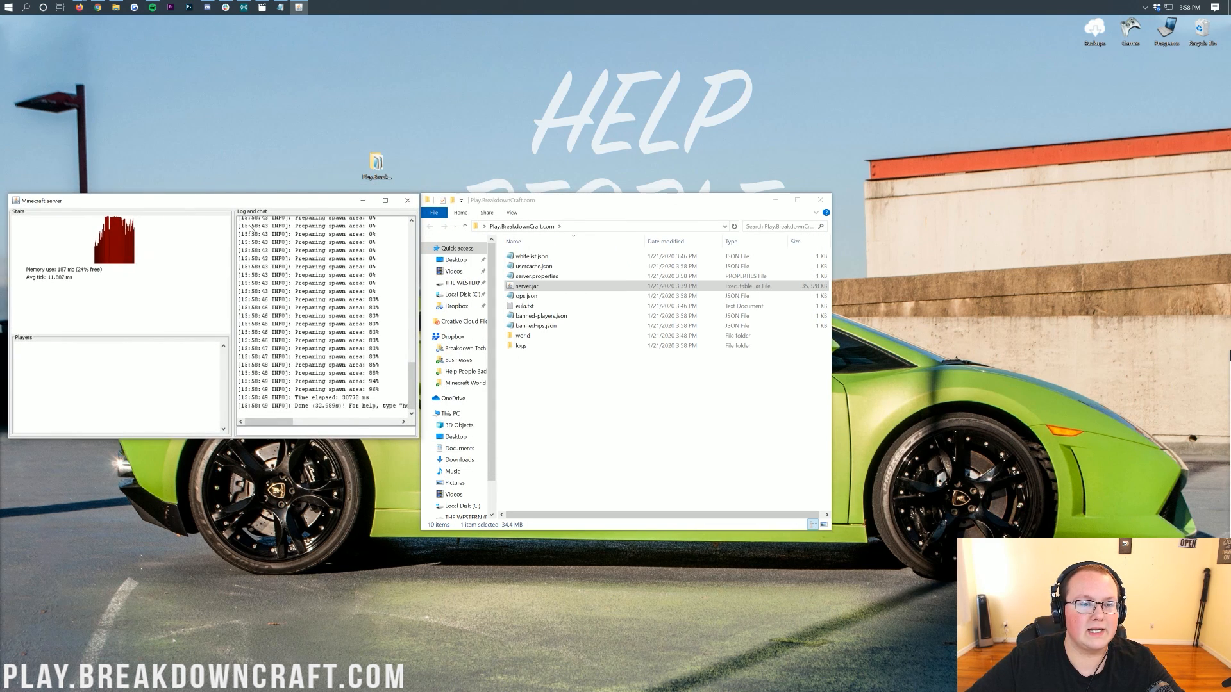
Open the Minecraft Launcher and start the game on the latest release 1.15.2.
left_click(2, 3)
type("minec")
key("Return")
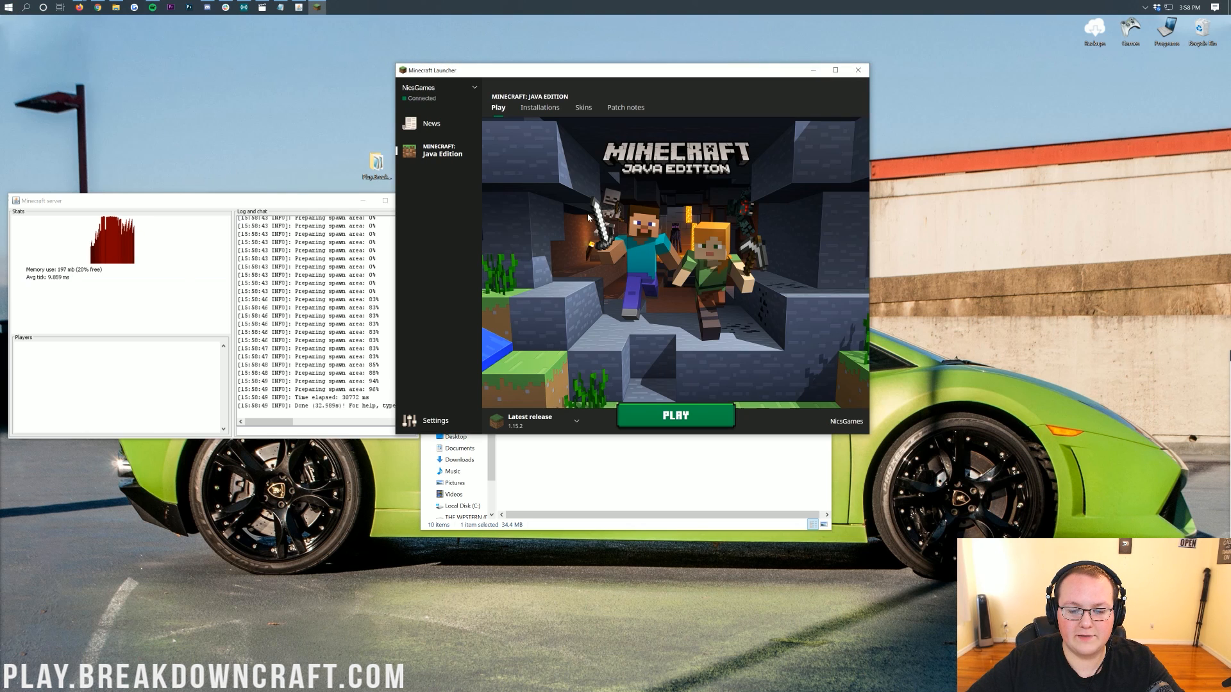
left_click(535, 421)
left_click(563, 280)
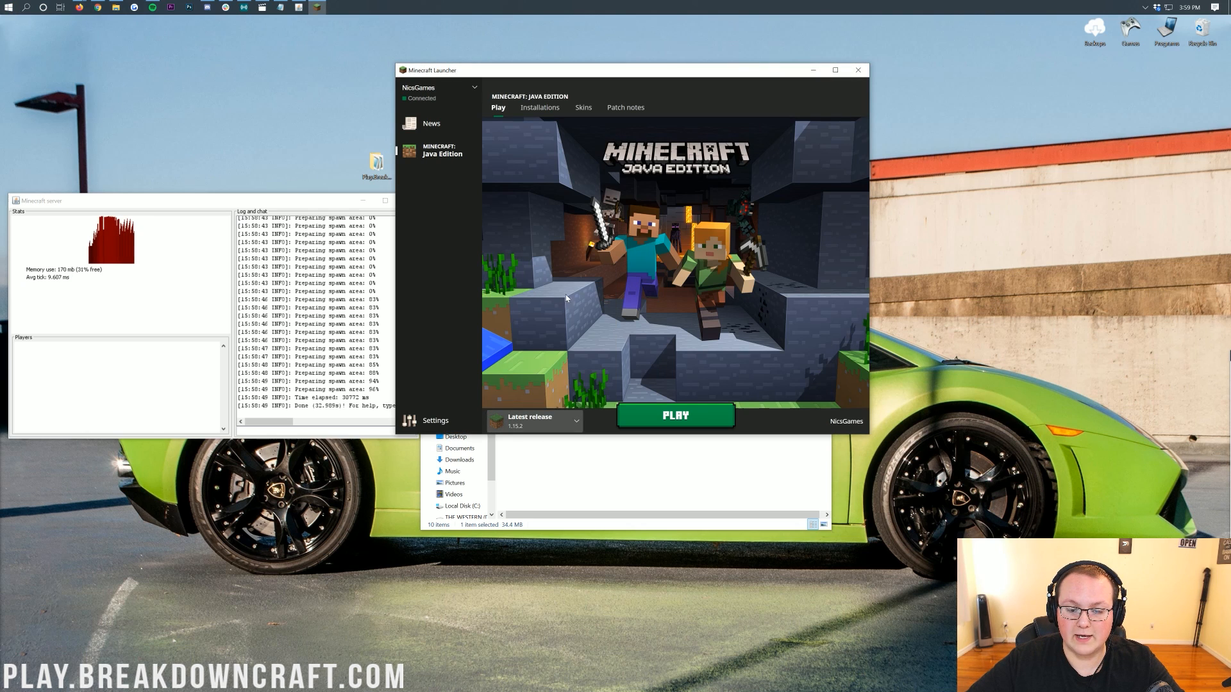
left_click(676, 415)
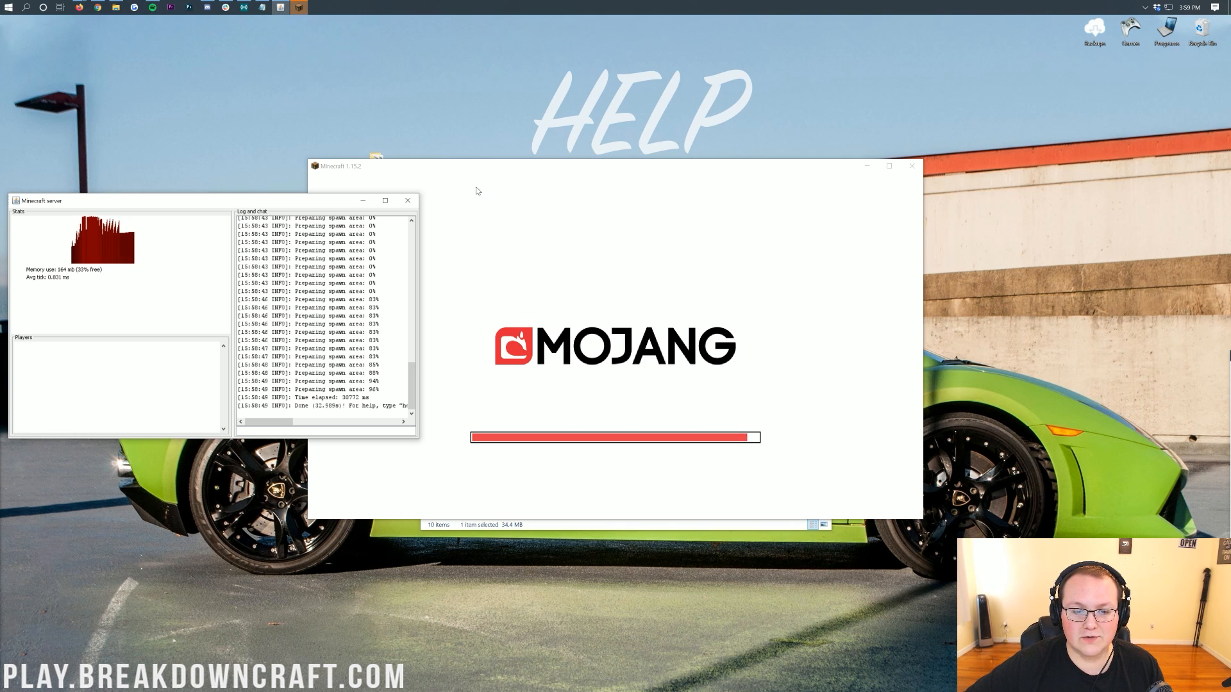
left_click_drag(463, 170, 572, 203)
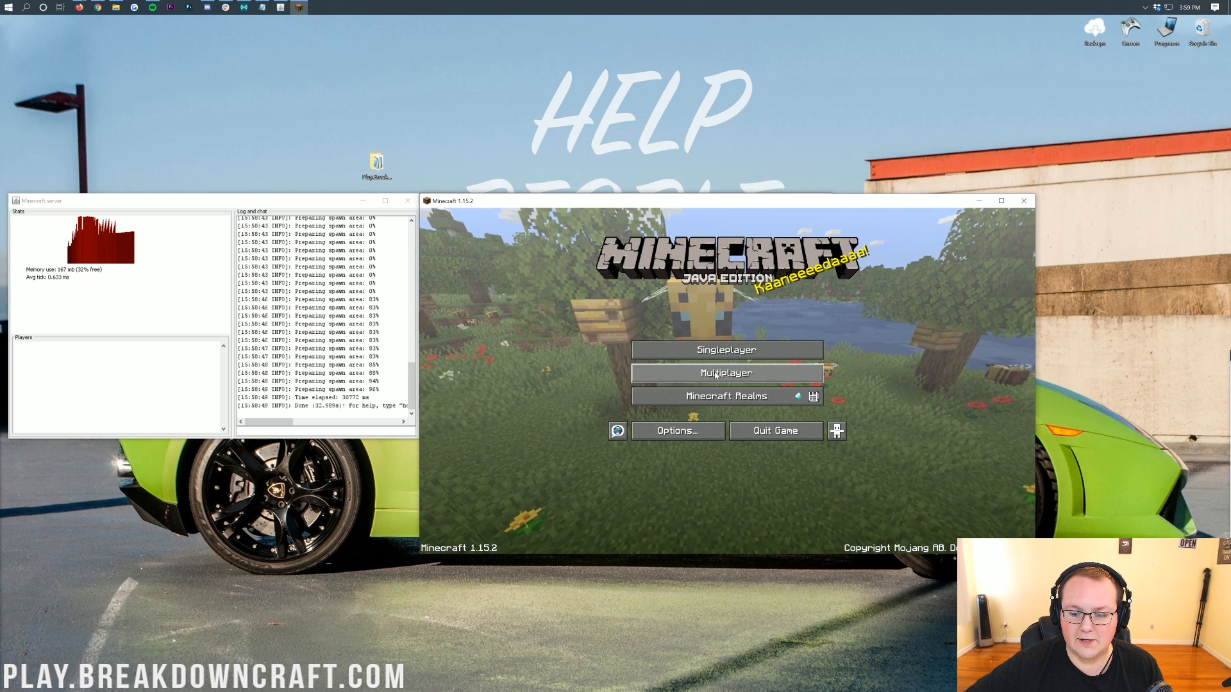
Open Multiplayer, opting not to show the online-play warning again, and proceed.
left_click(716, 375)
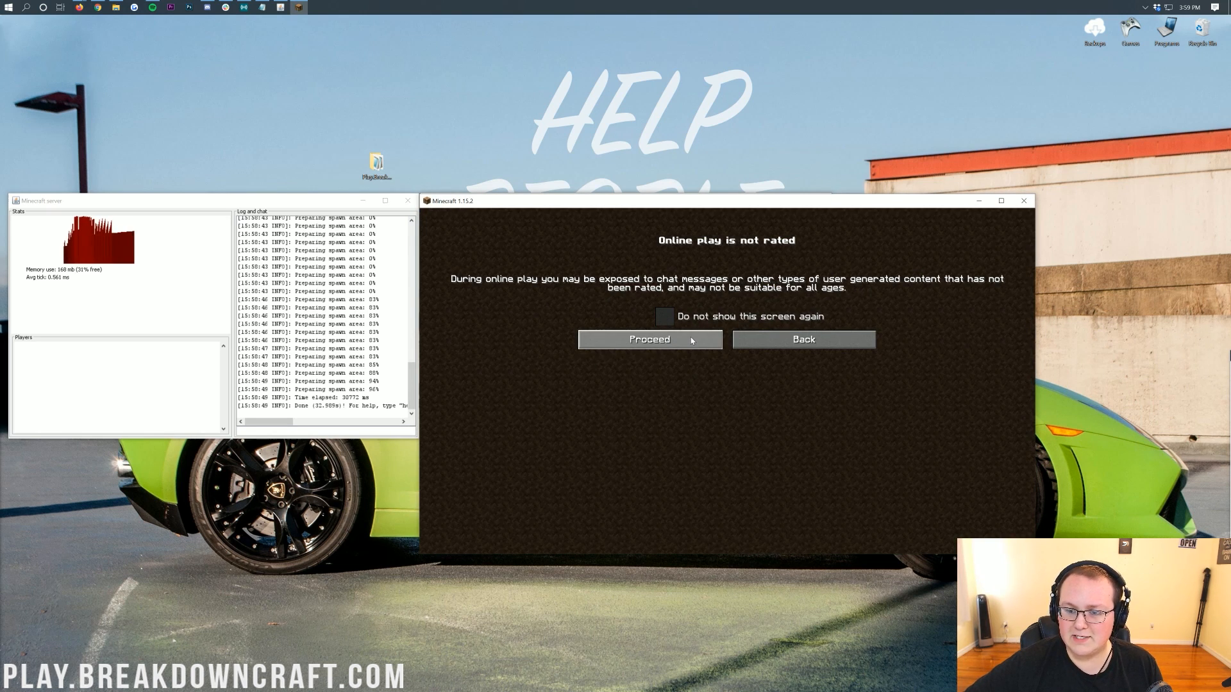
left_click(664, 316)
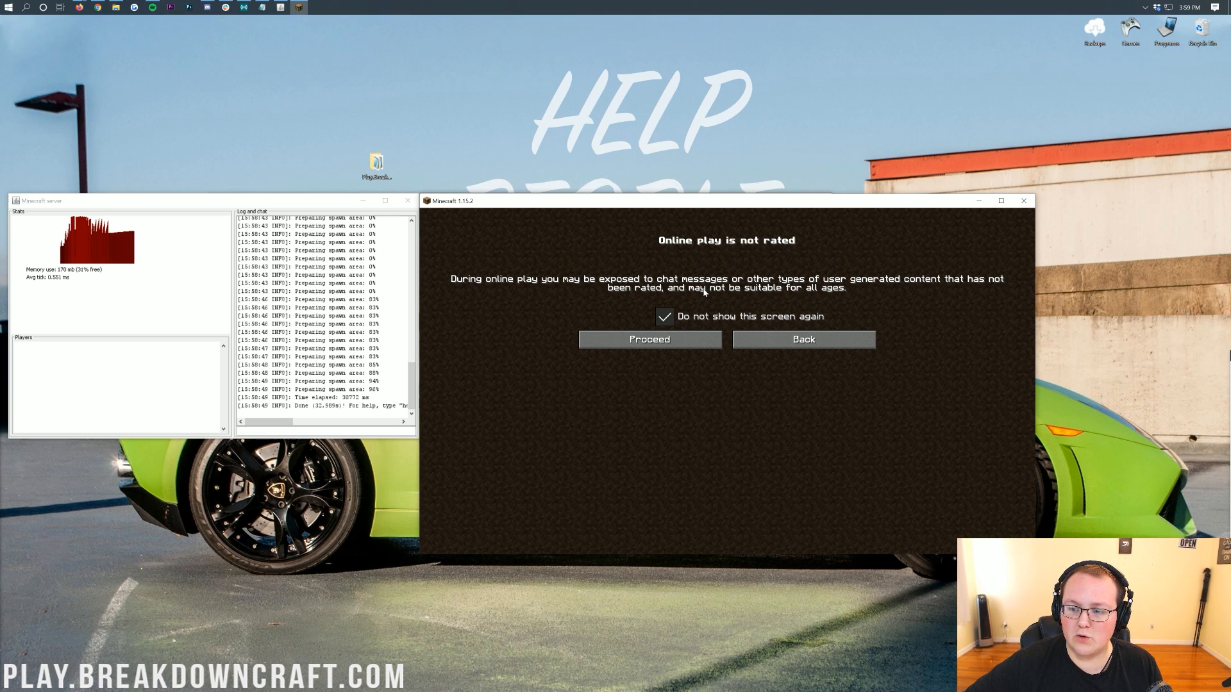
left_click(687, 336)
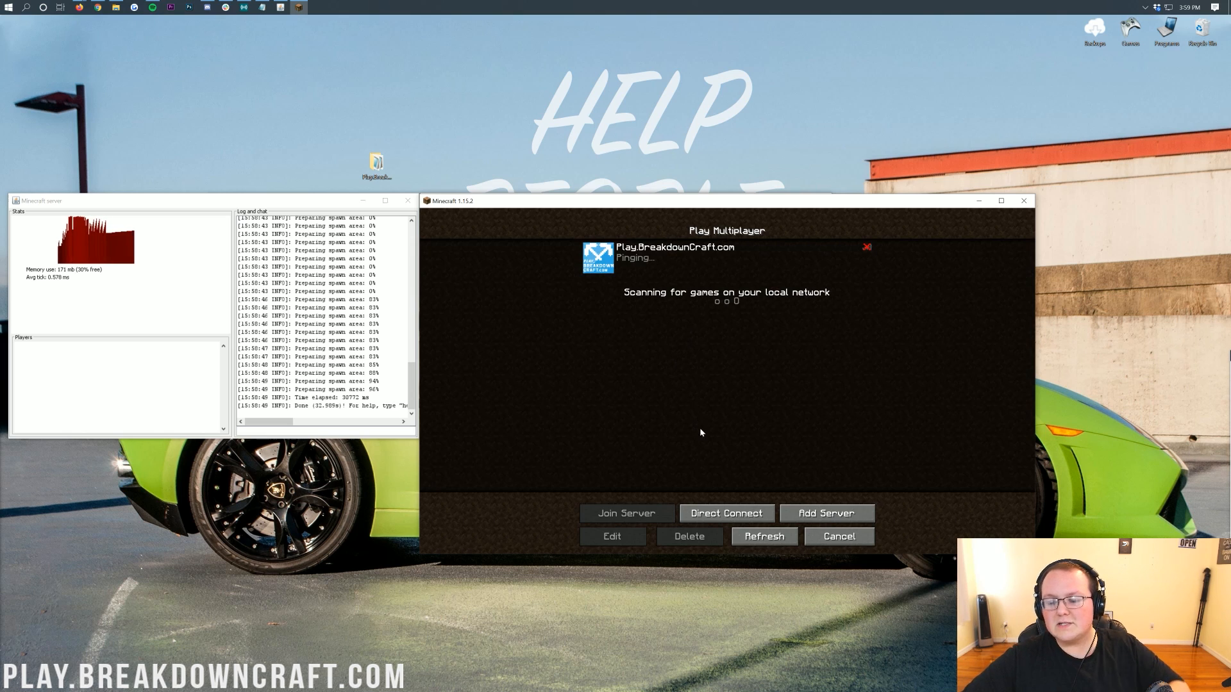
Direct-connect by entering the public IPv4 address as the server address and join the server.
left_click(736, 513)
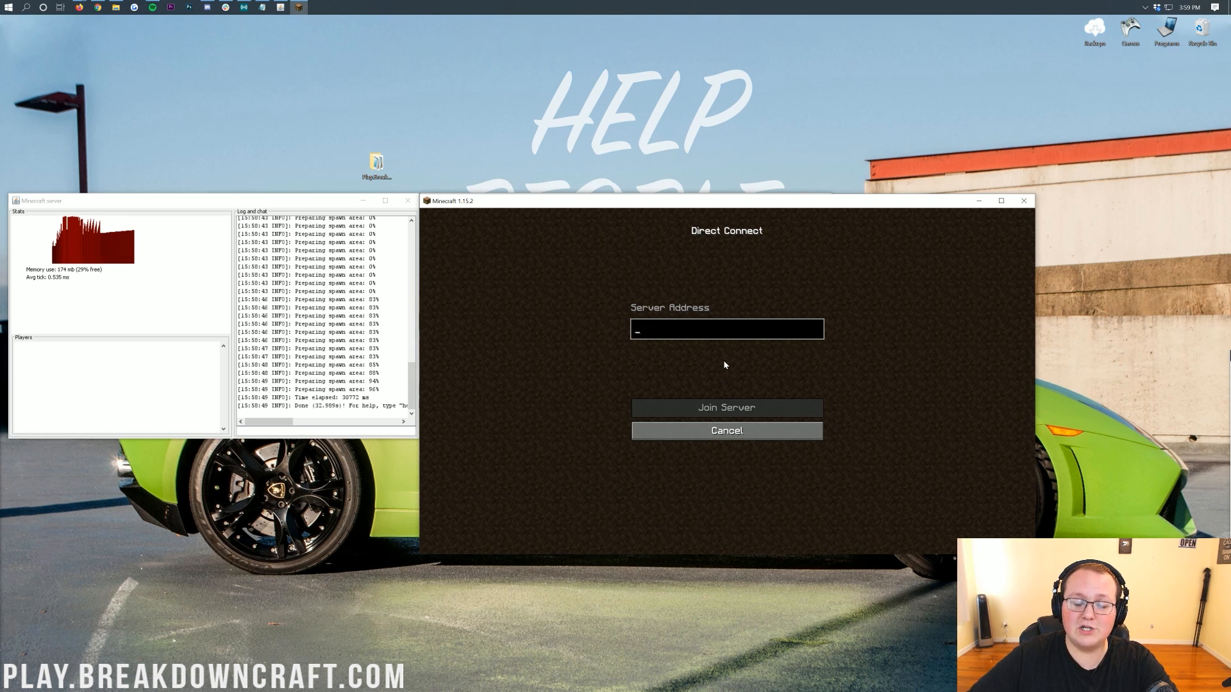
type("211")
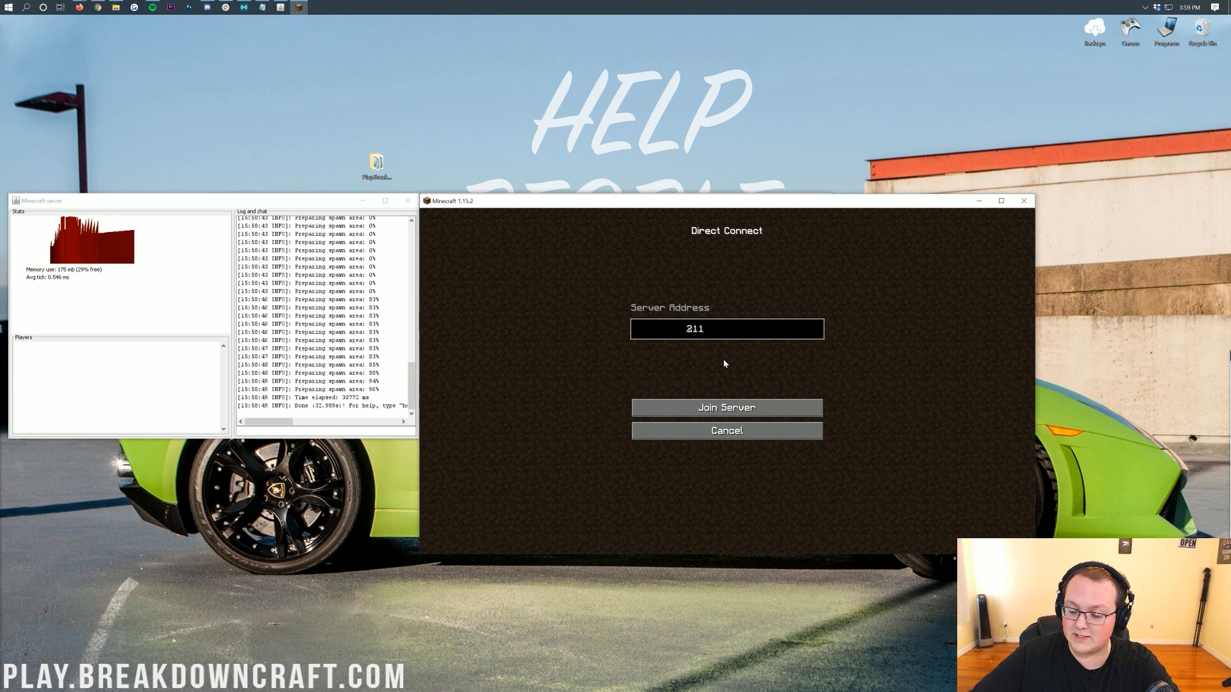
key("Home")
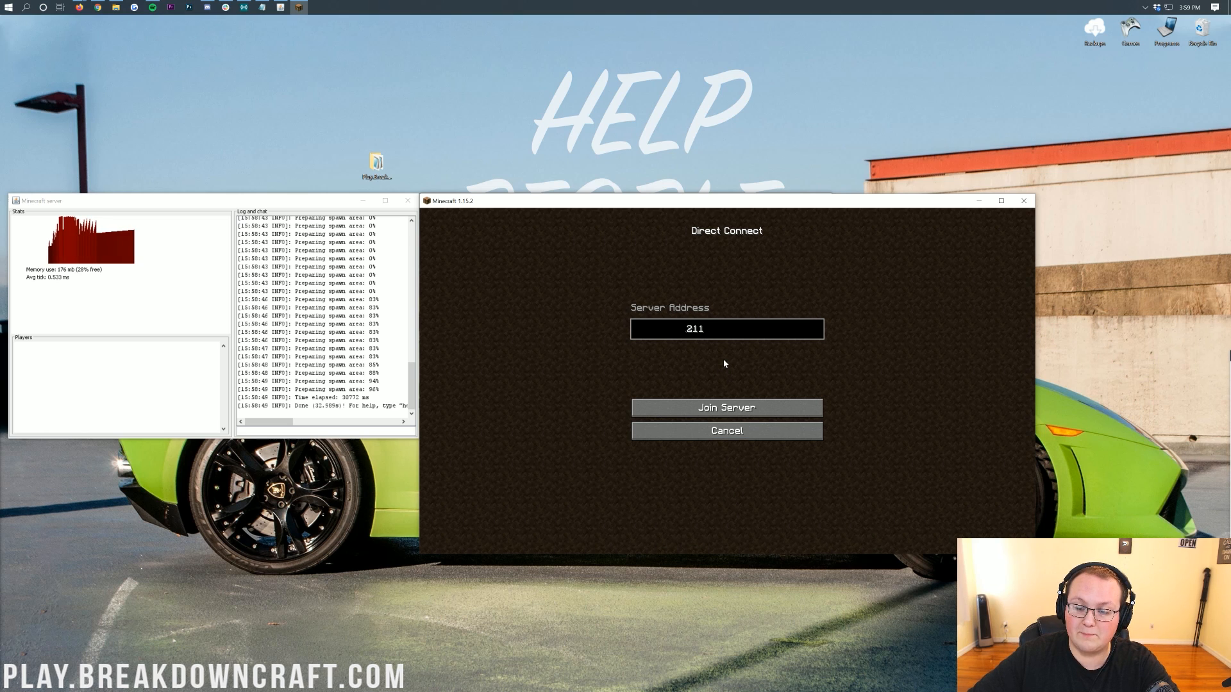
key("shift+Home")
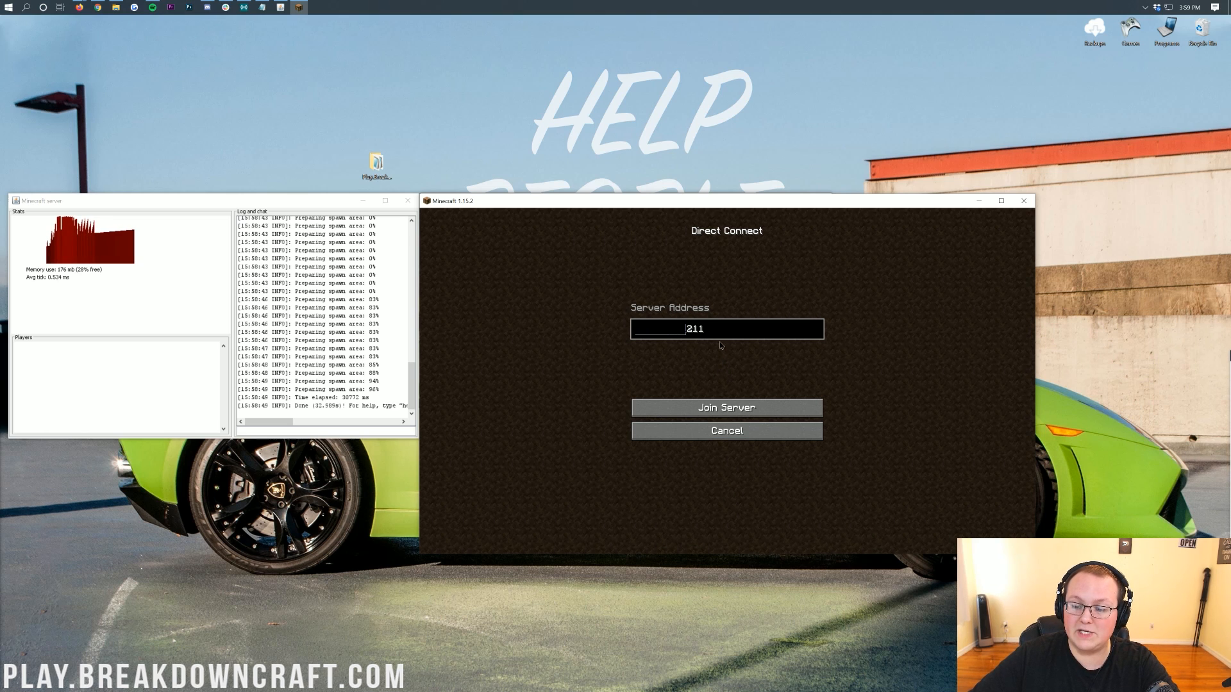
key("ctrl+a")
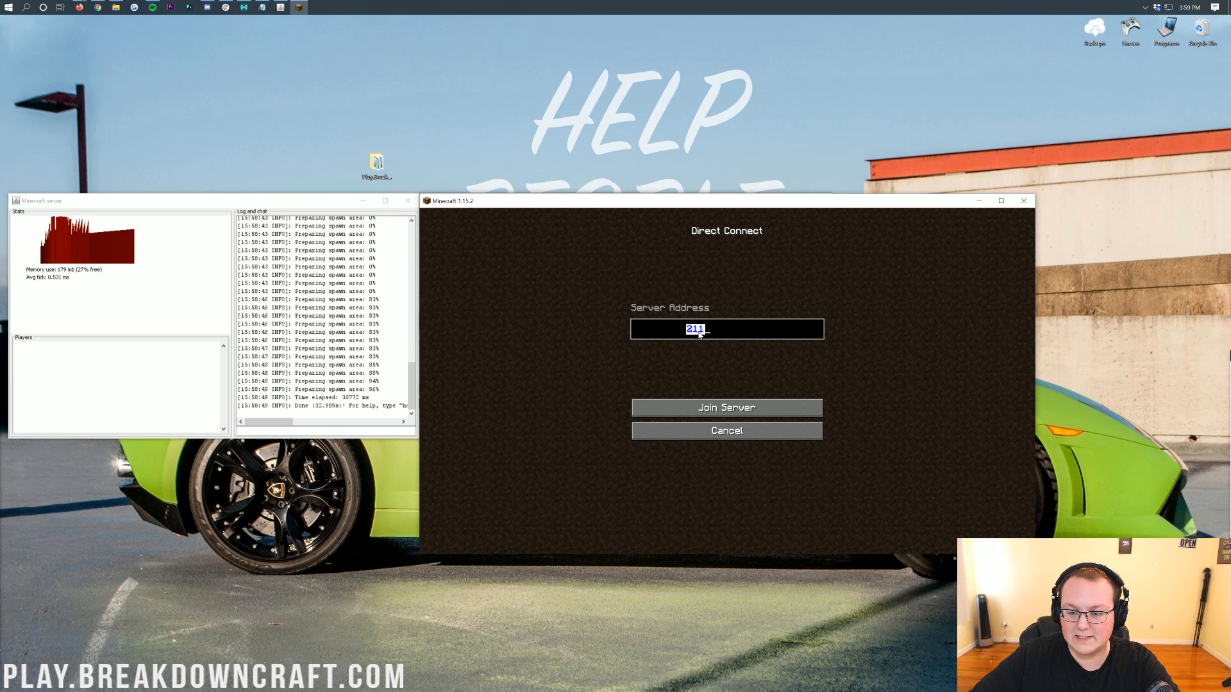
left_click(707, 330)
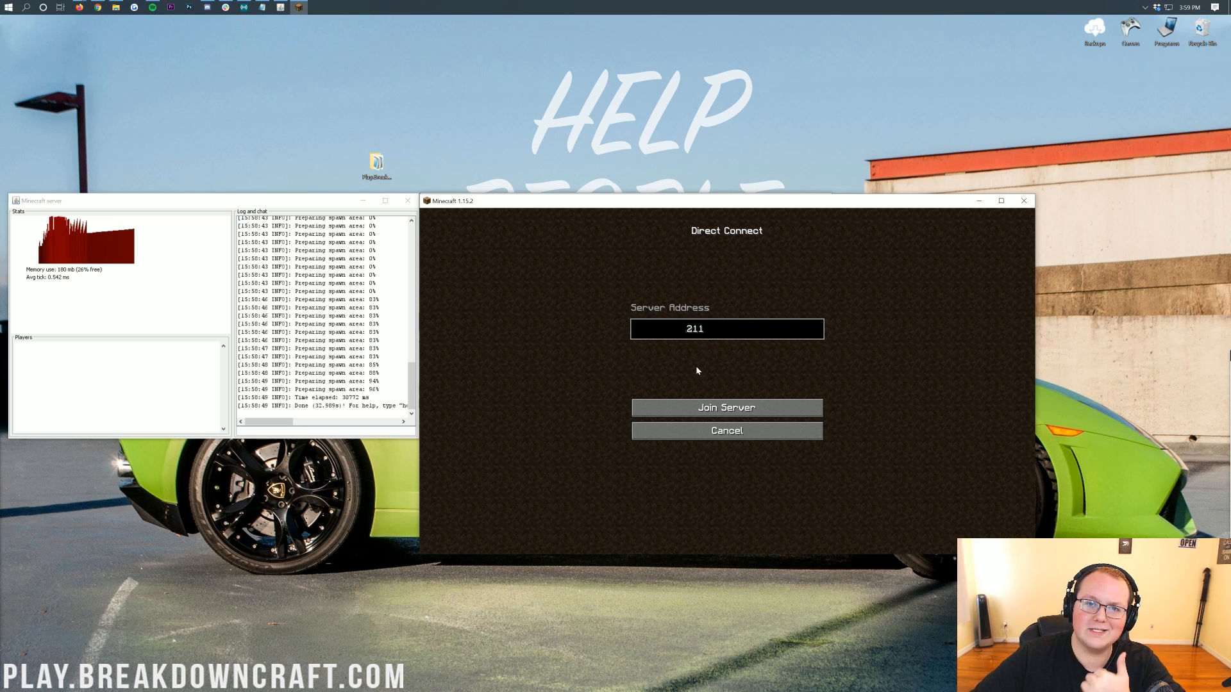
left_click(711, 416)
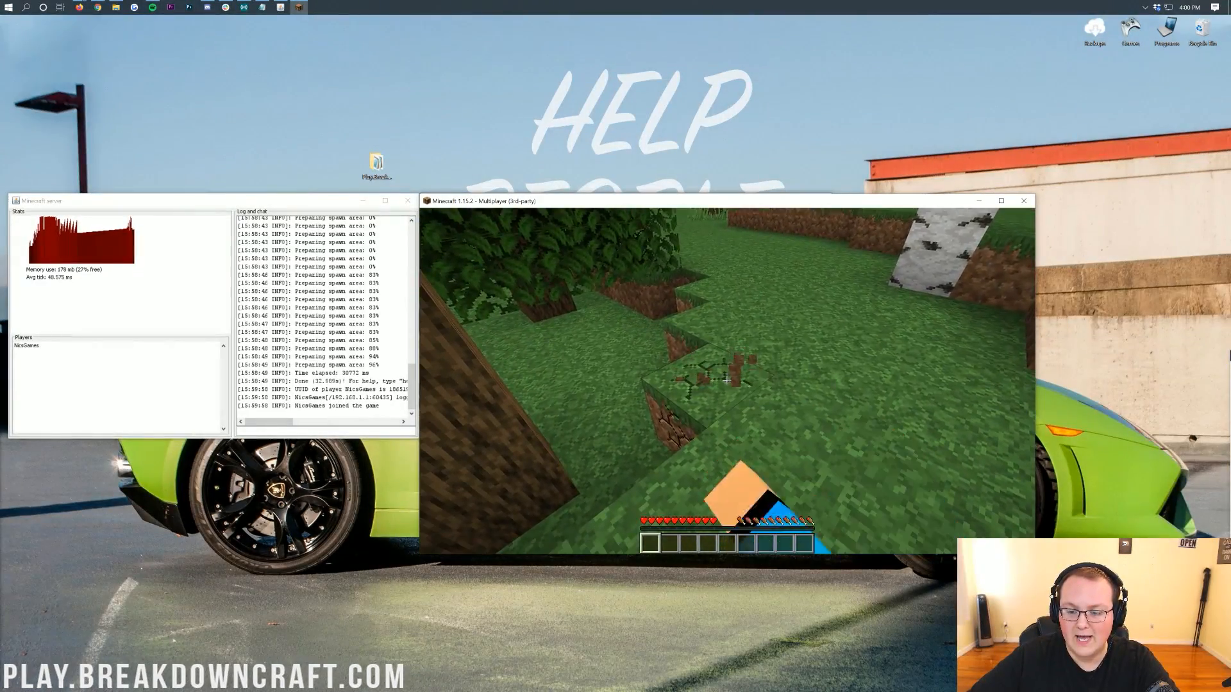
Switch to creative mode with the /gamemode creative command.
left_click(726, 380)
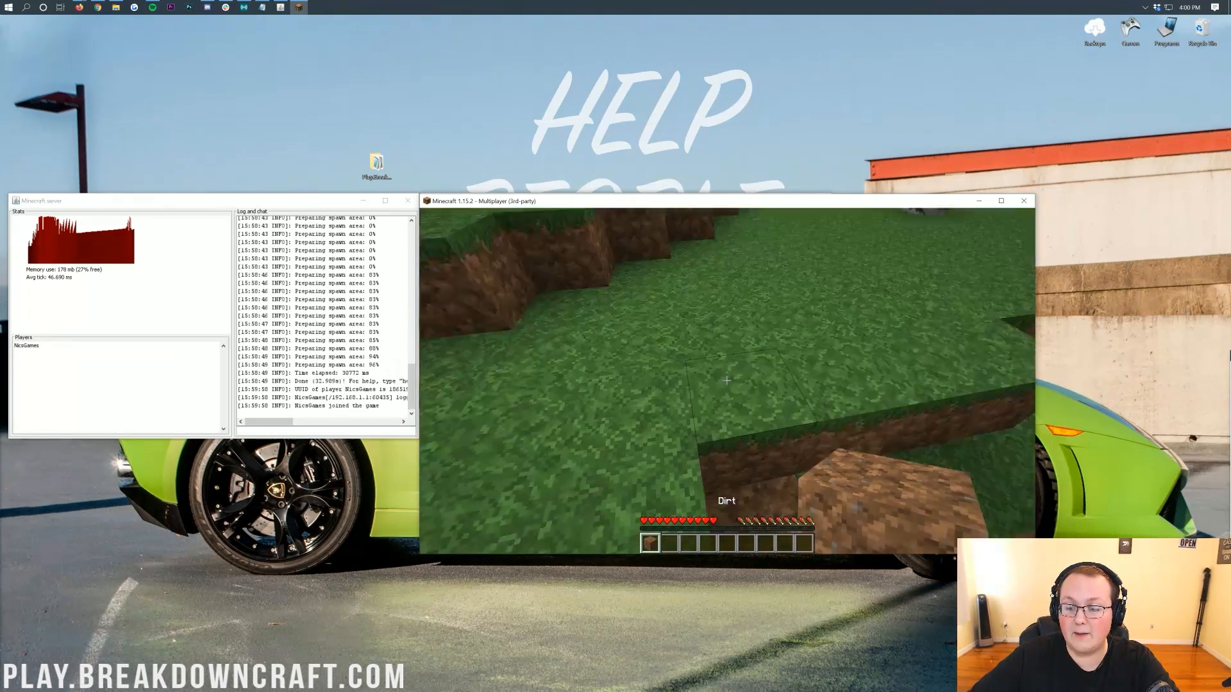
right_click(726, 380)
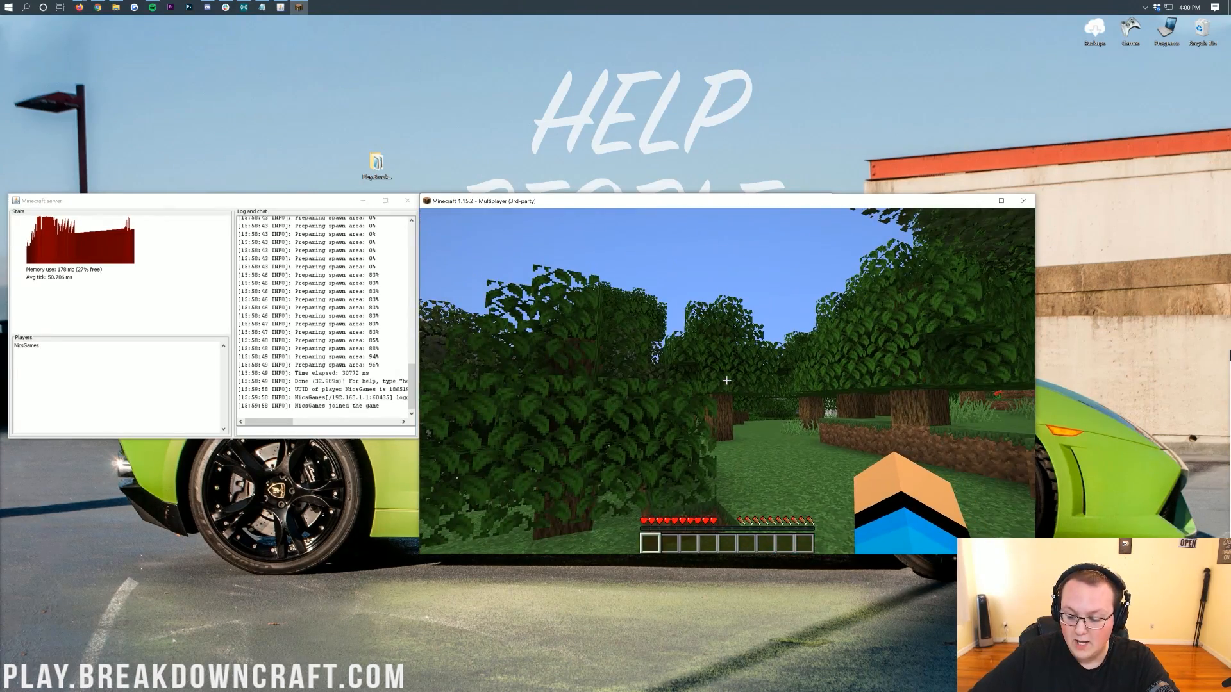
type("/gamemode c")
key("Tab")
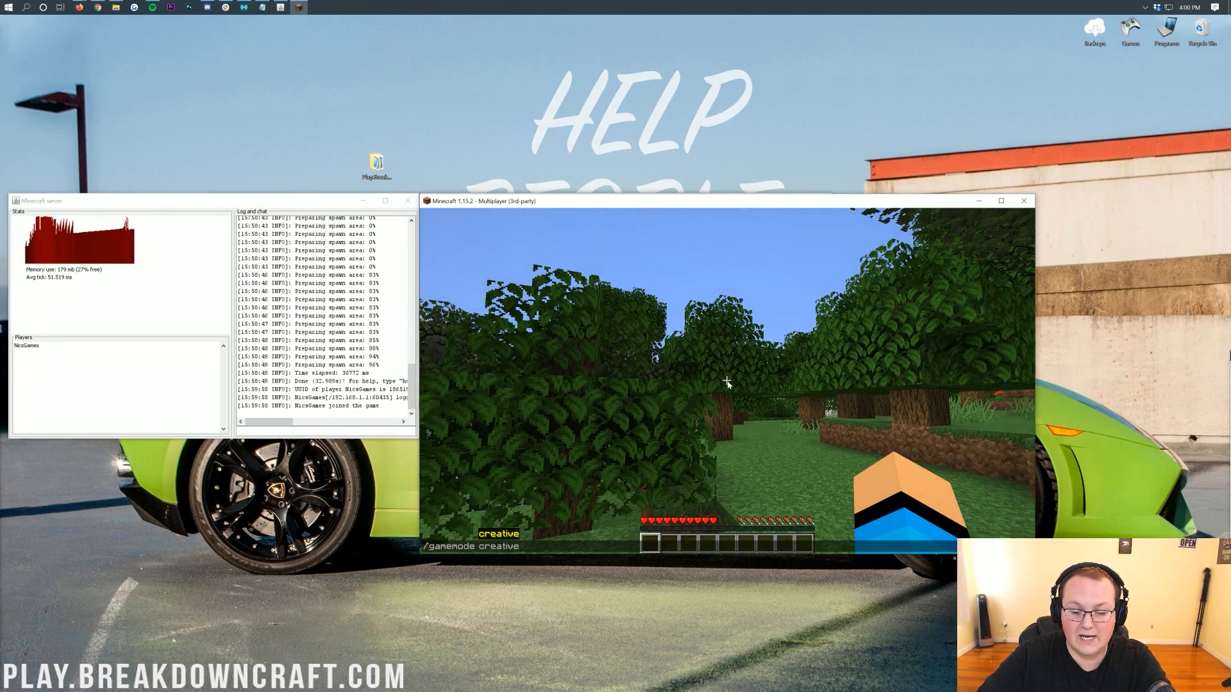
key("Return")
key("w")
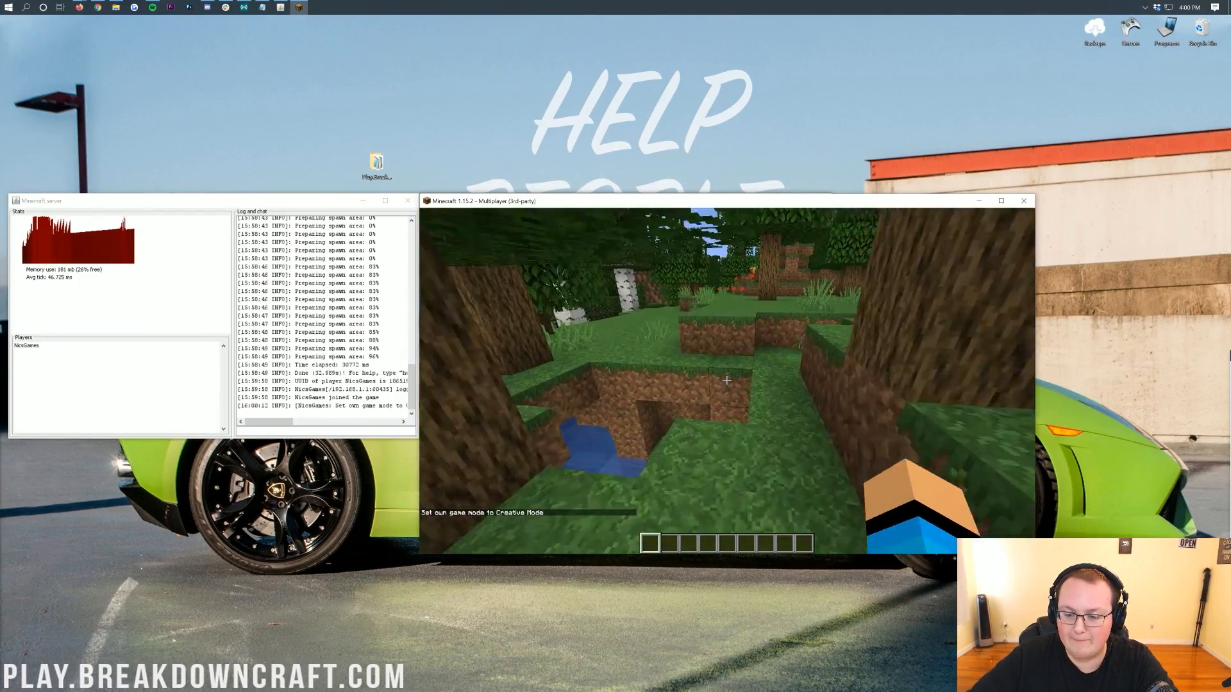
Switch back to survival mode with the /gamemode survival command.
middle_click(726, 381)
right_click(726, 381)
key("t")
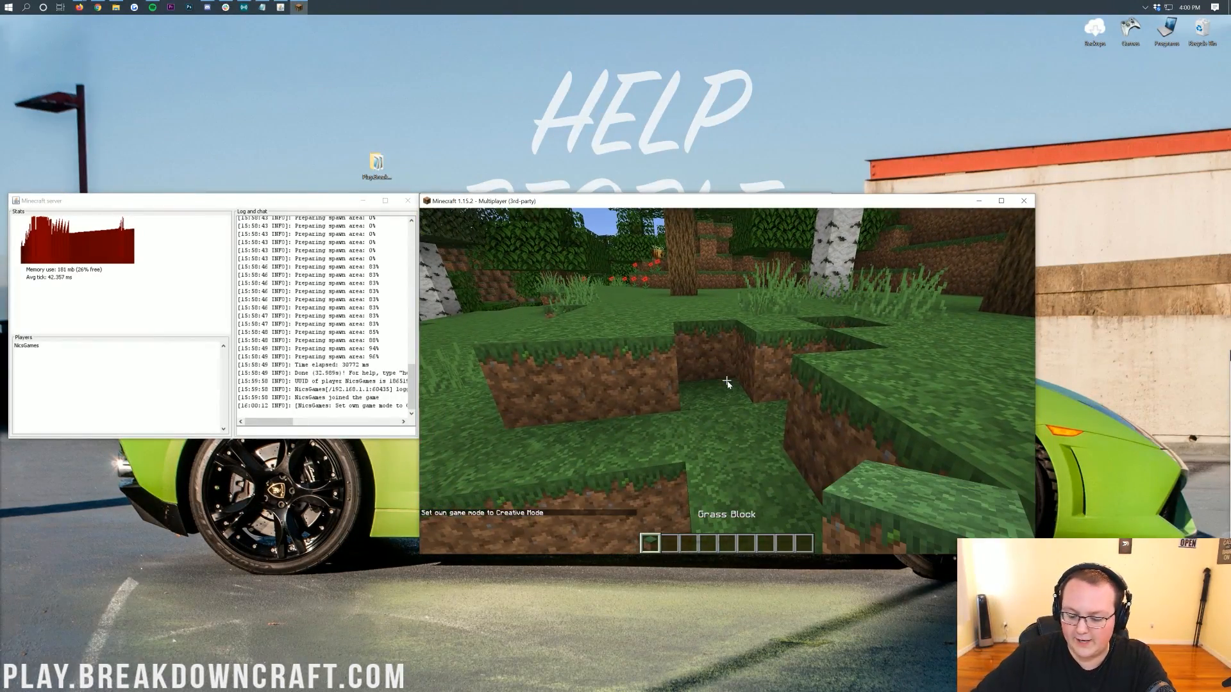
key("Up")
key("BackSpace")
key("BackSpace")
key("BackSpace")
key("BackSpace")
type("survival")
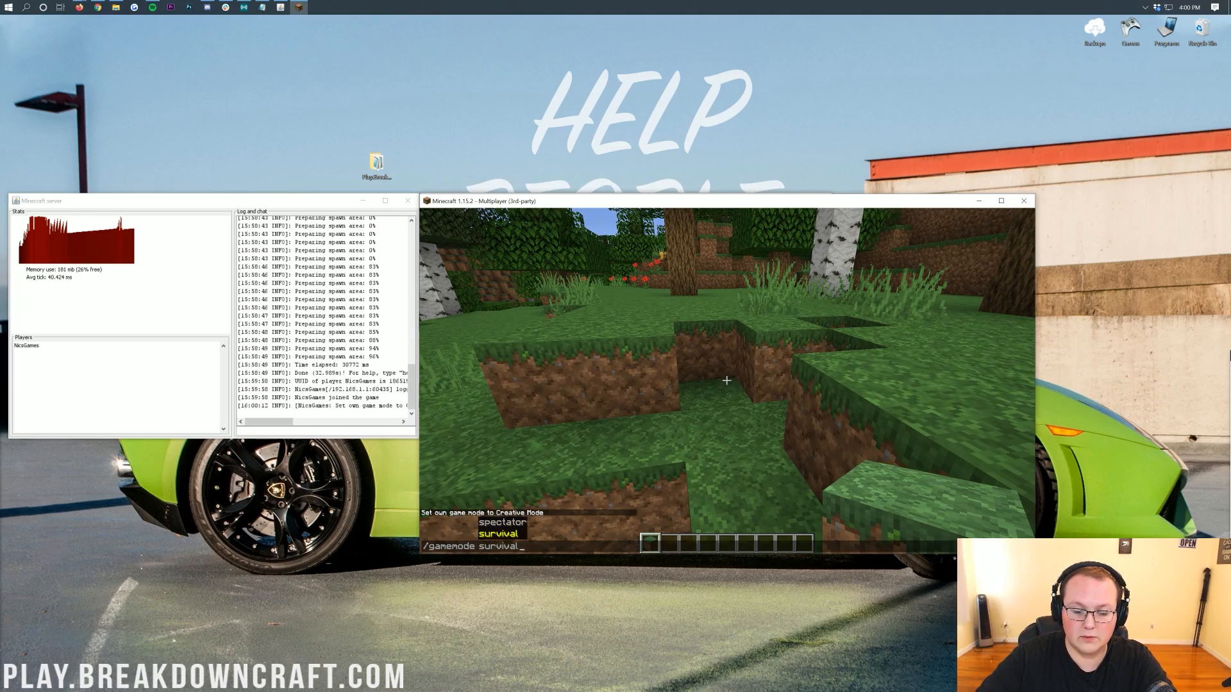
key("Return")
Break an oak log and place it back down to test the server.
key("w")
key("a")
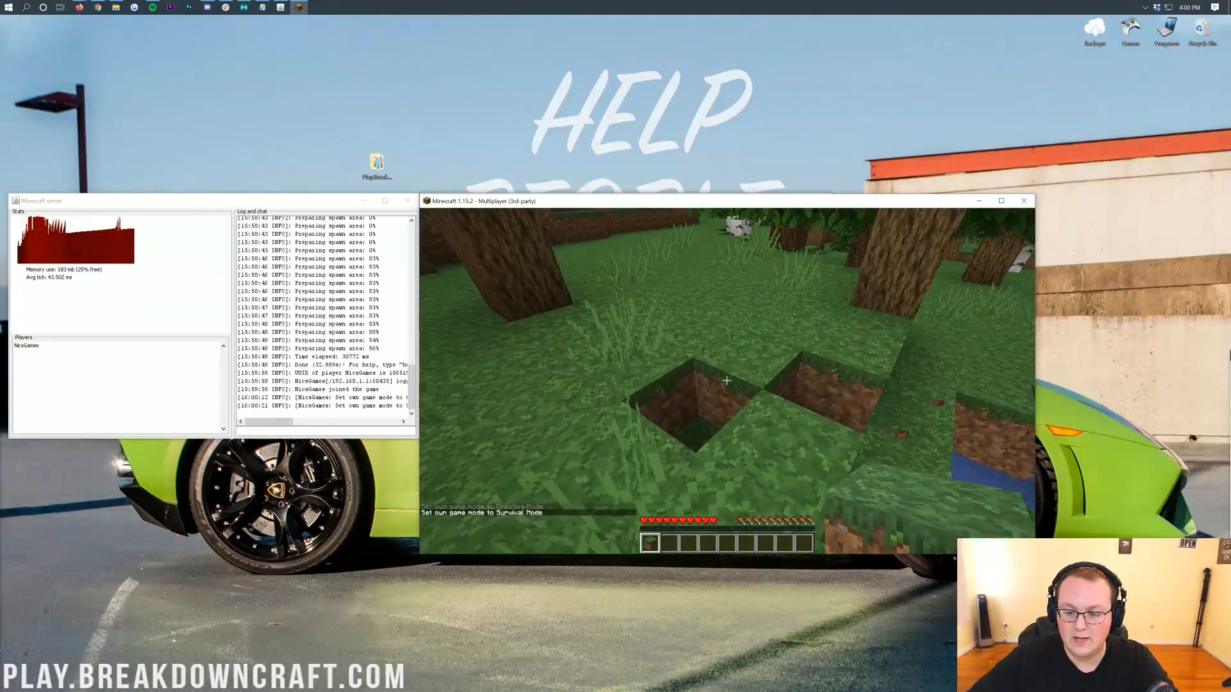
key("w")
left_click(726, 381)
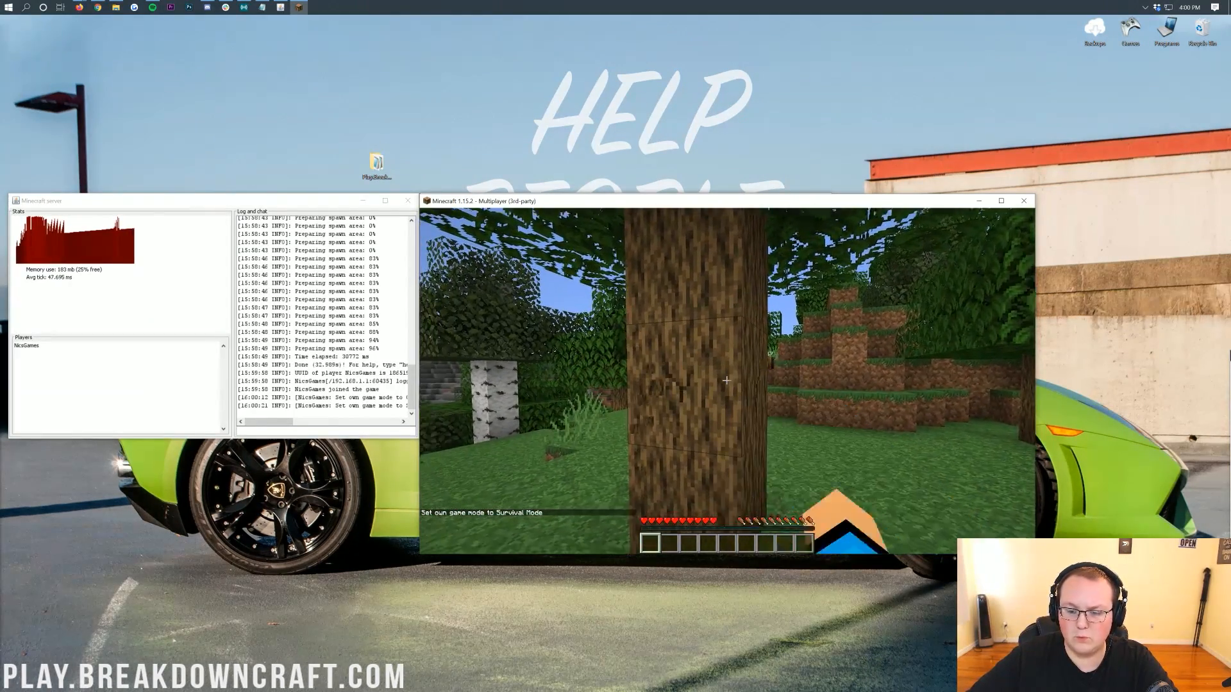
left_click_drag(727, 381, 726, 381)
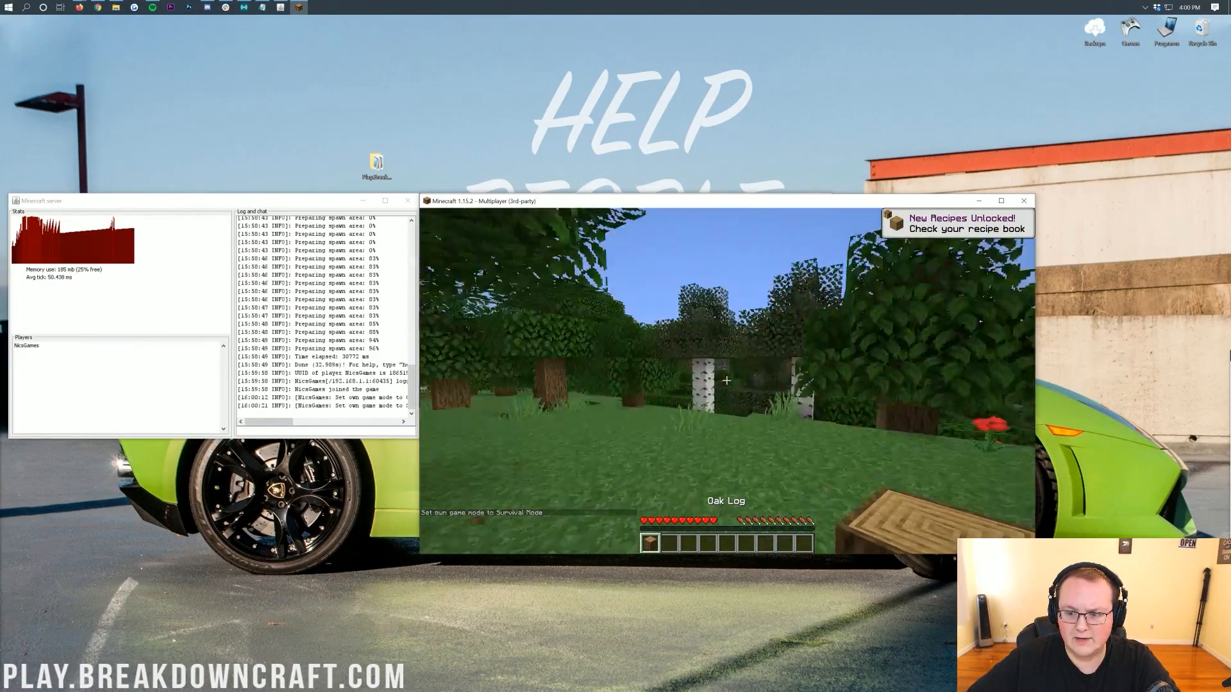
key("w")
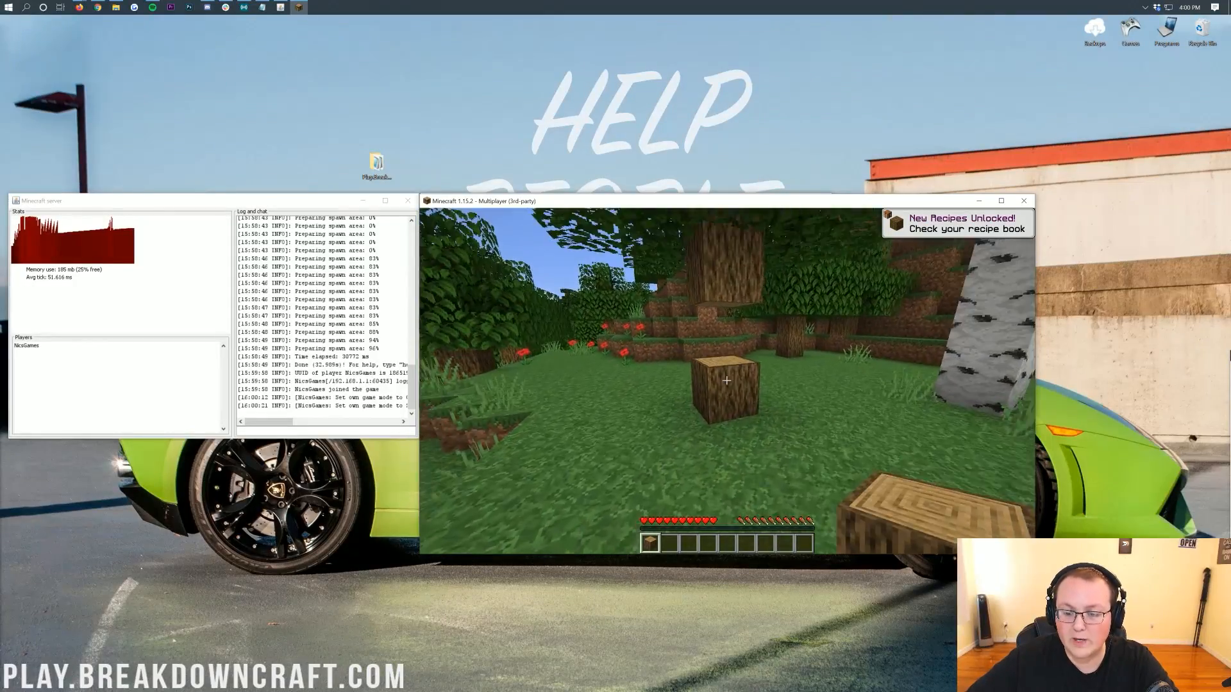
right_click(726, 381)
key("w")
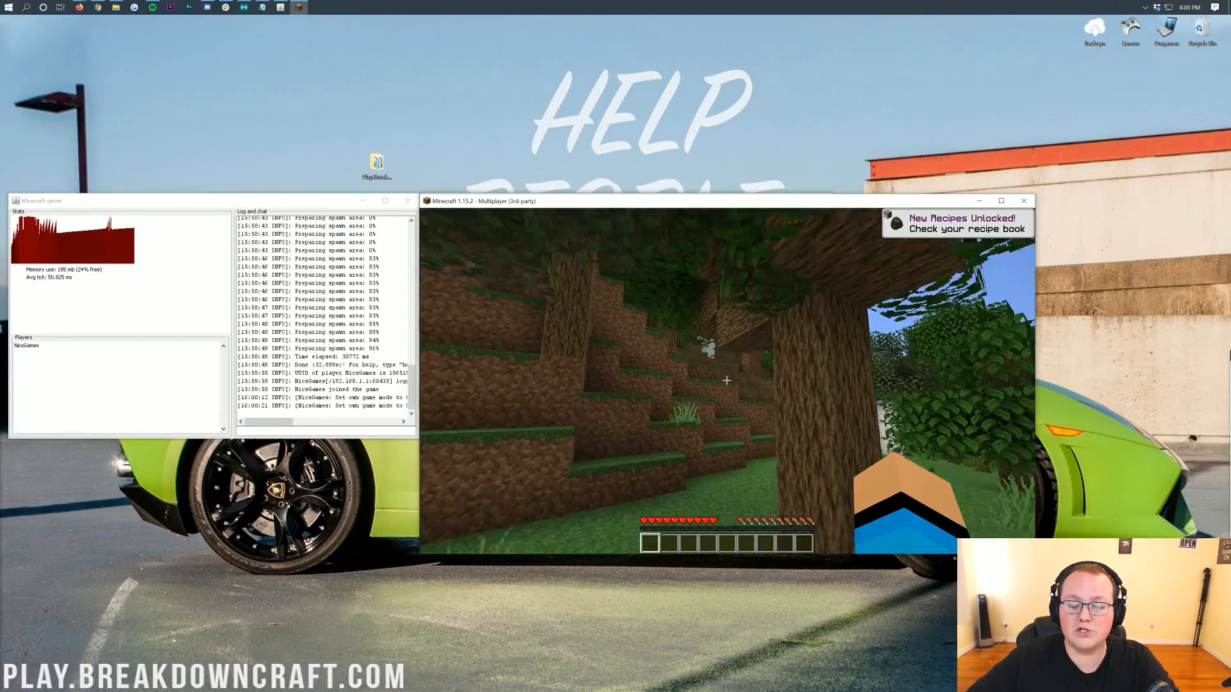
key("w")
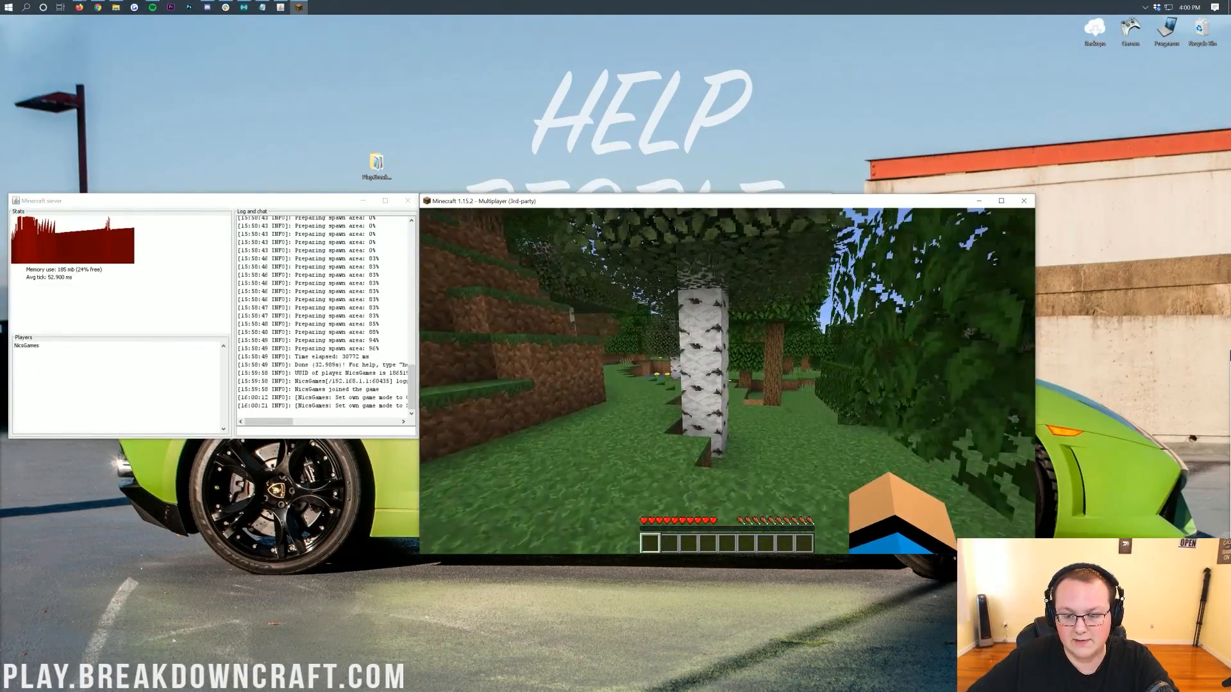
key("w")
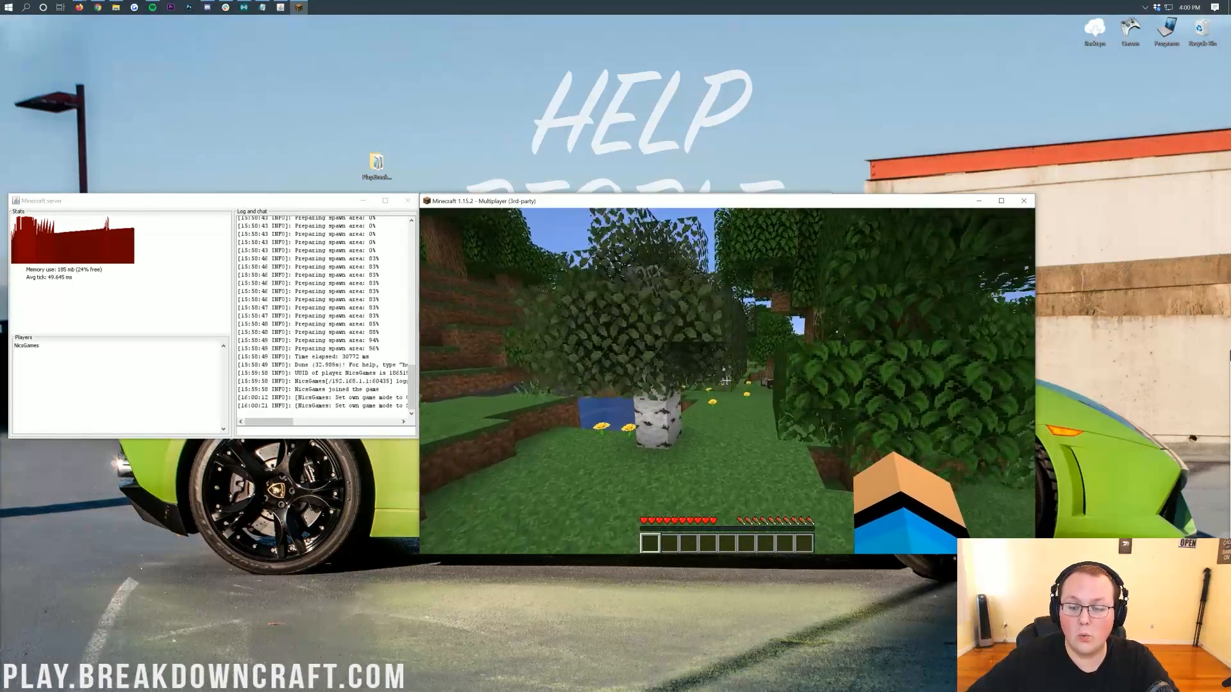
key("w")
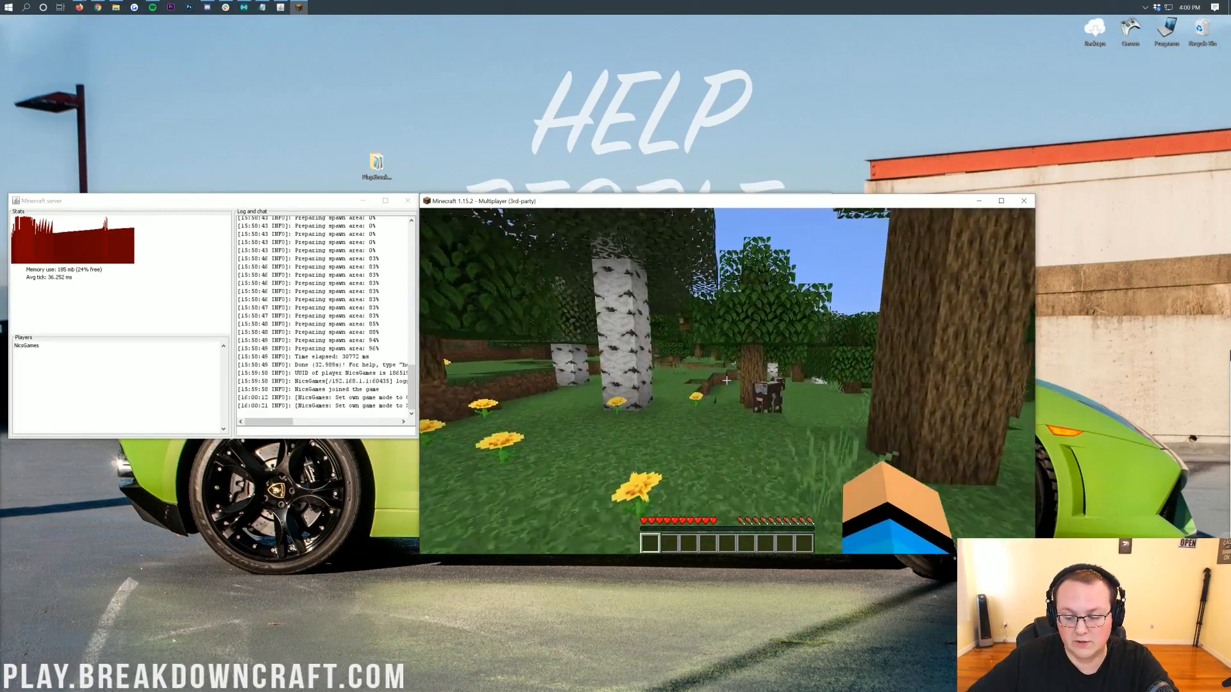
key("w")
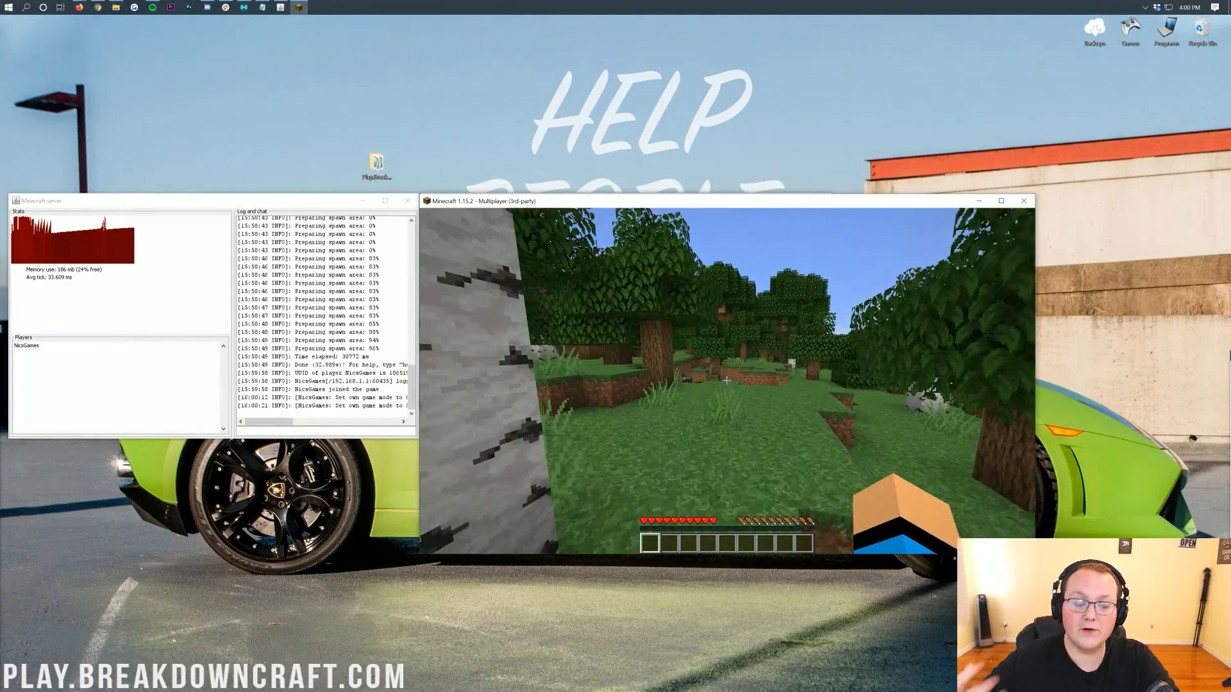
key("w")
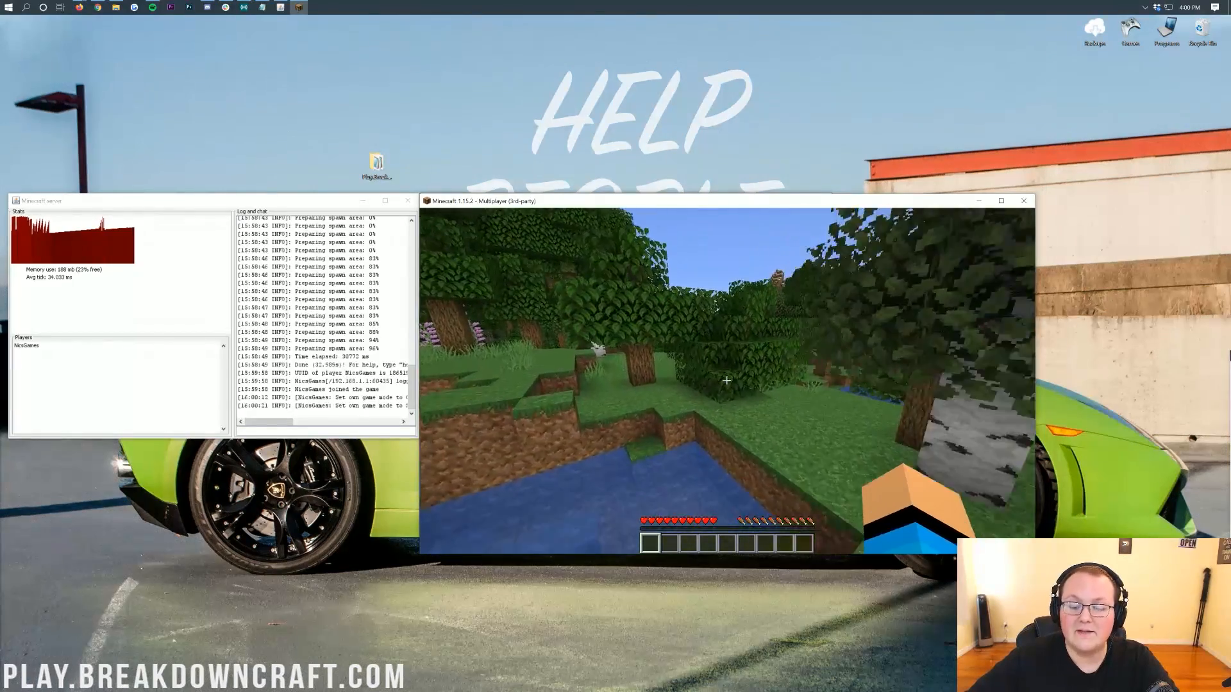
Walk through the forest on the server to test the connection.
key("w")
key("w")
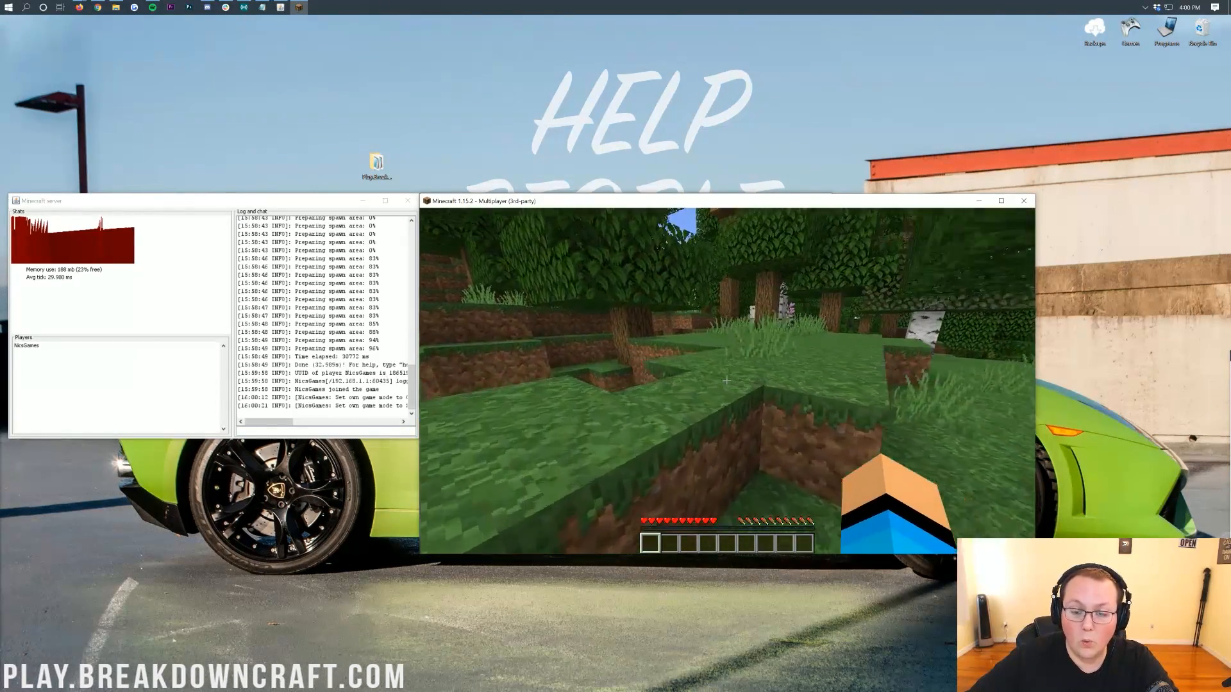
key("w")
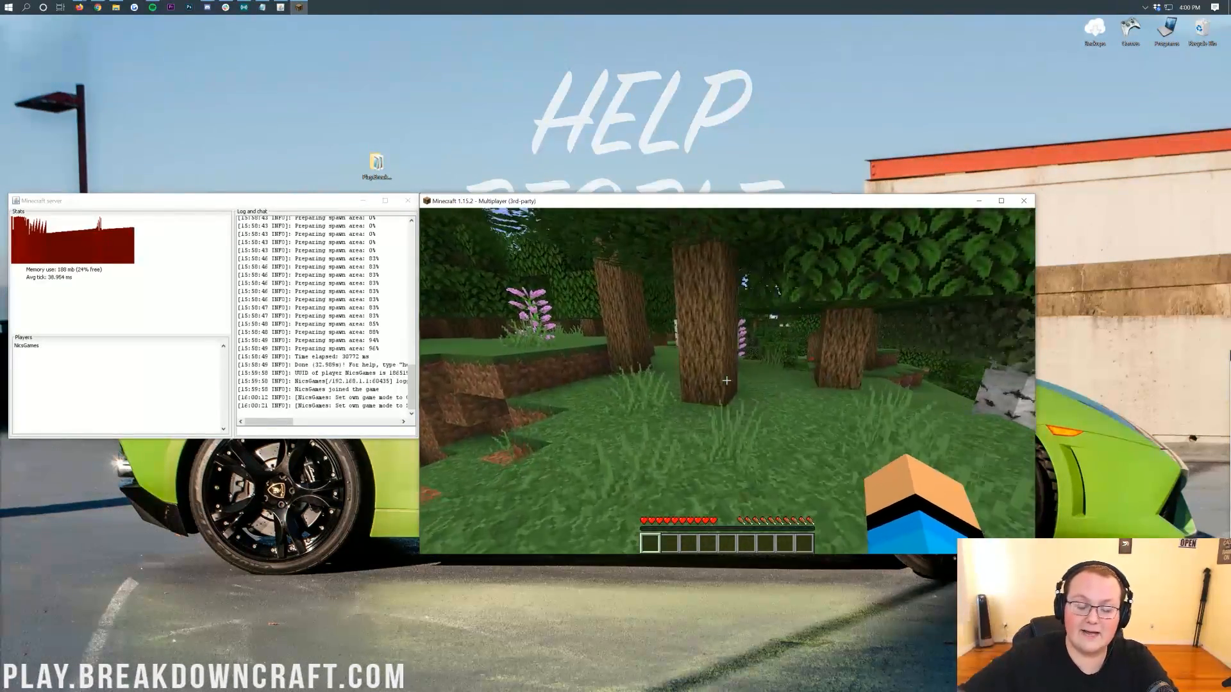
key("w")
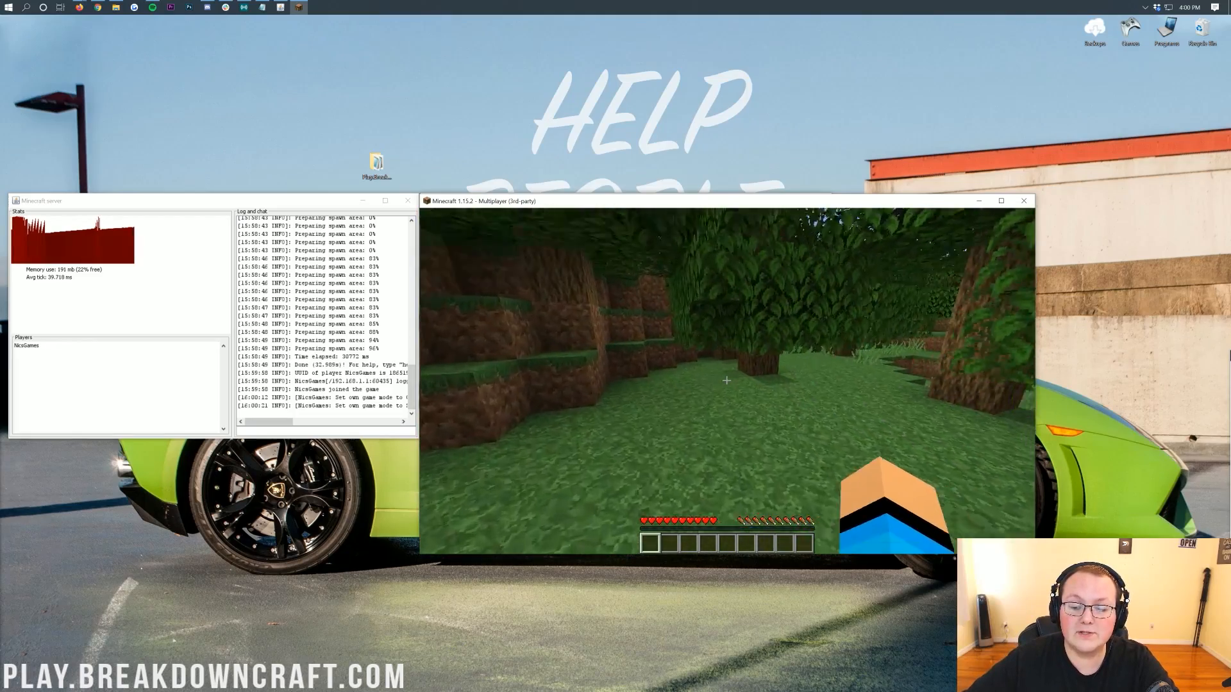
key("w")
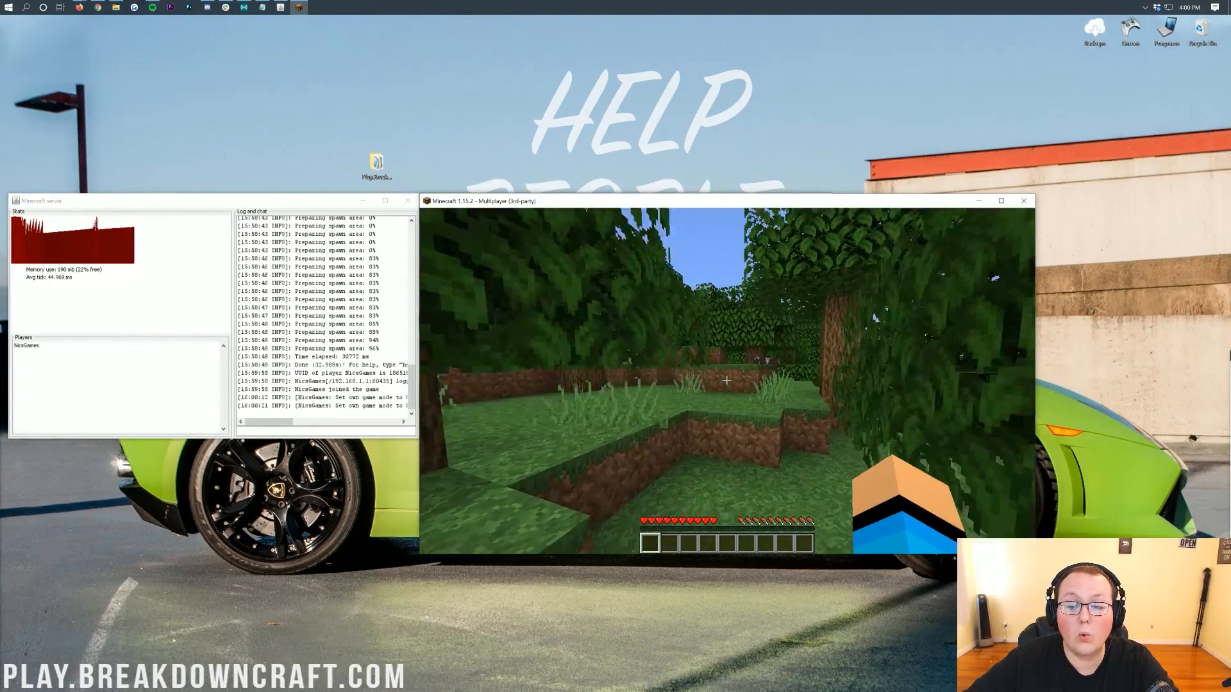
key("w")
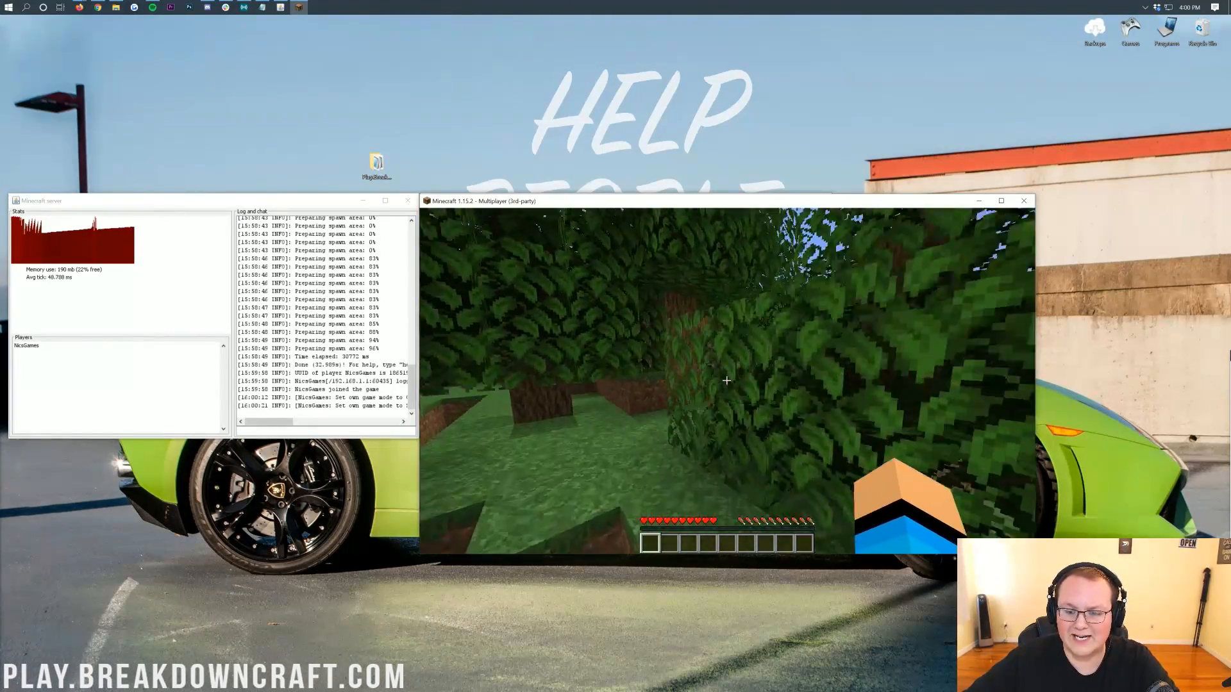
key("w")
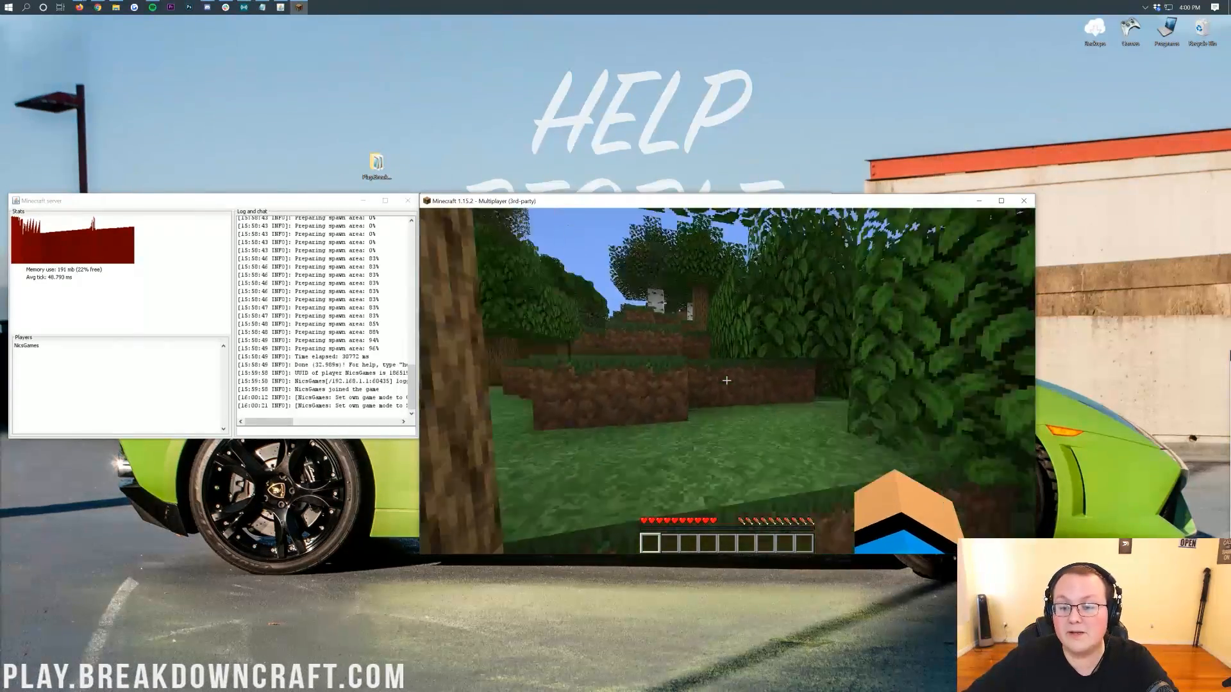
key("w")
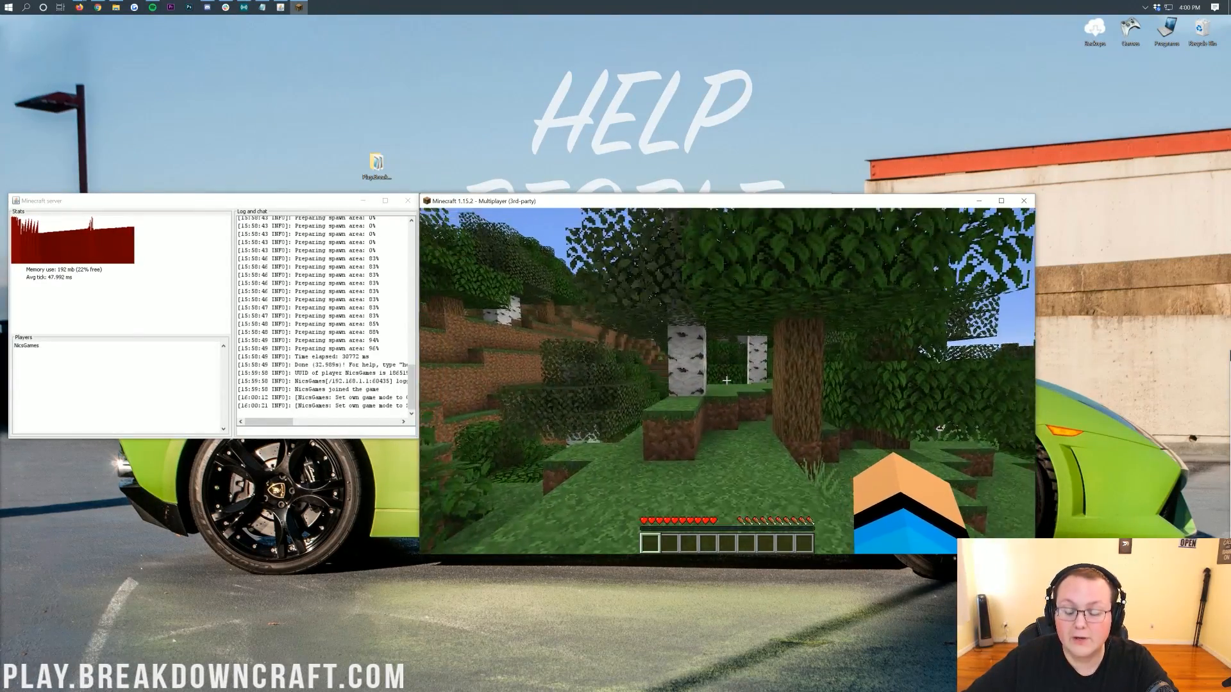
key("w")
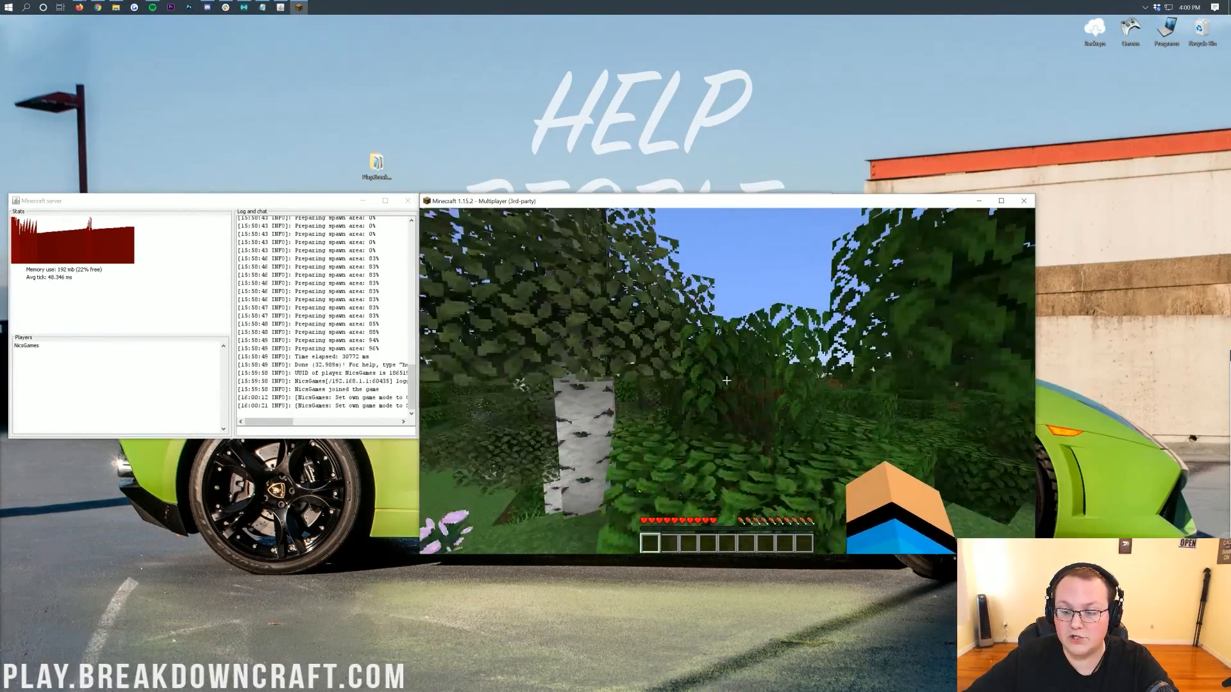
left_click(727, 380)
key("w")
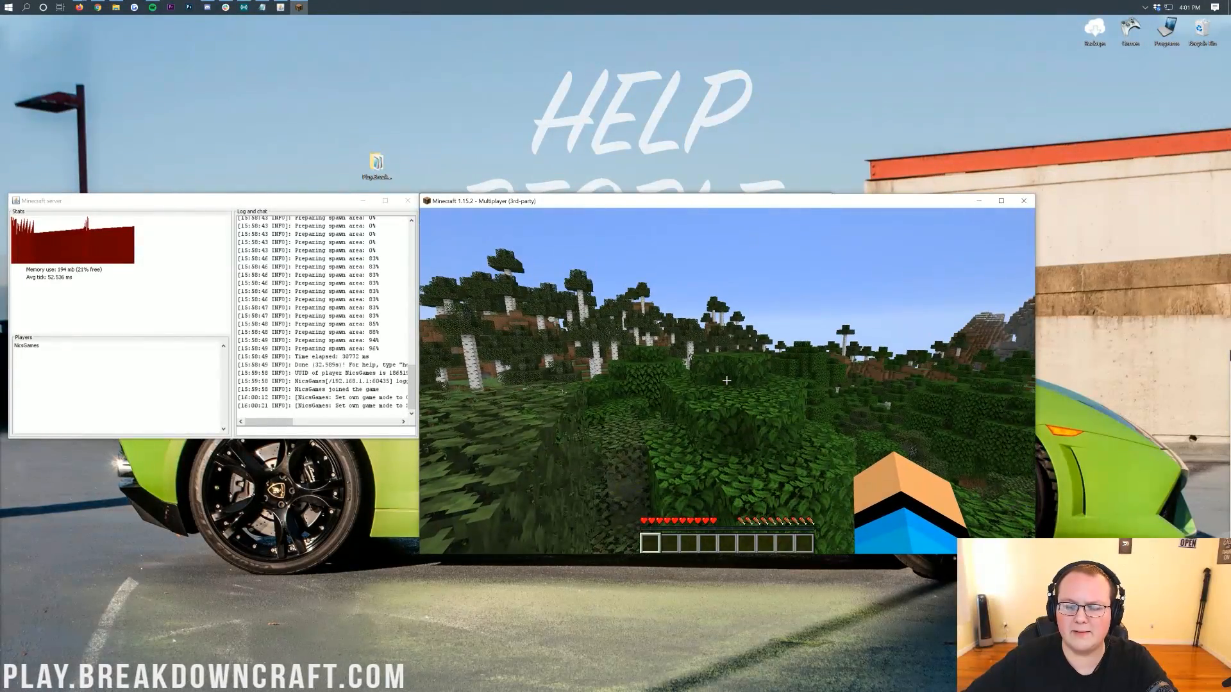
Disconnect from the server and direct-connect again using the local address 192.168.1.123.
key("Escape")
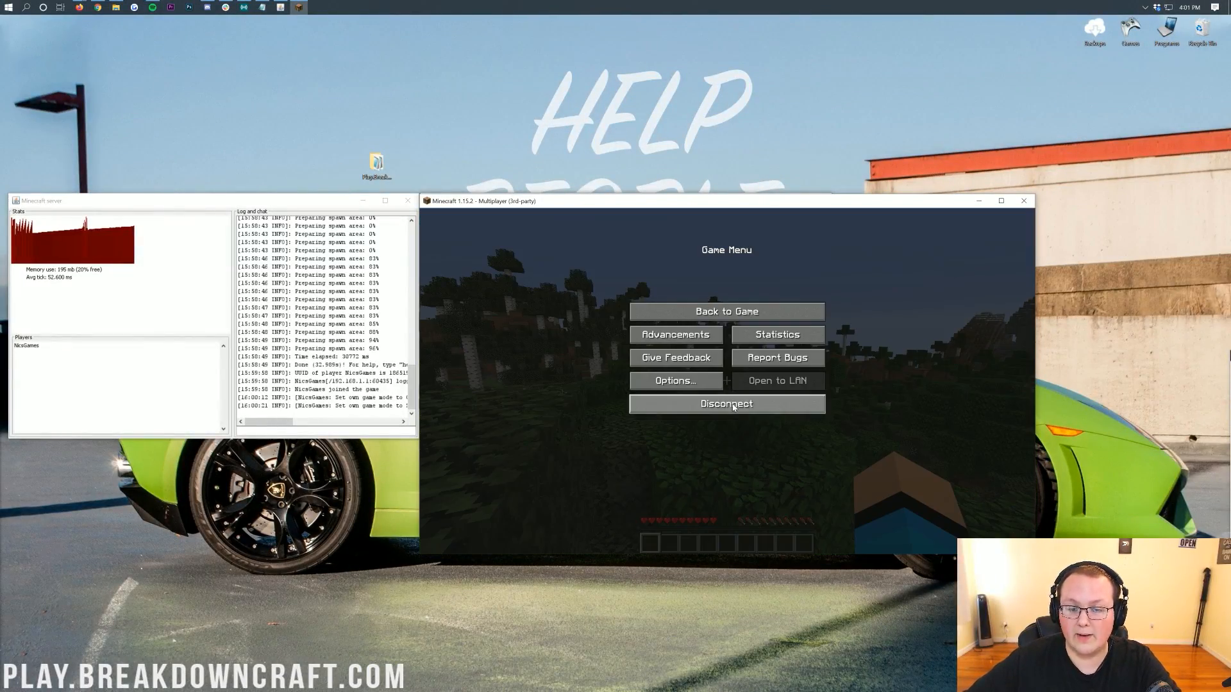
left_click(734, 408)
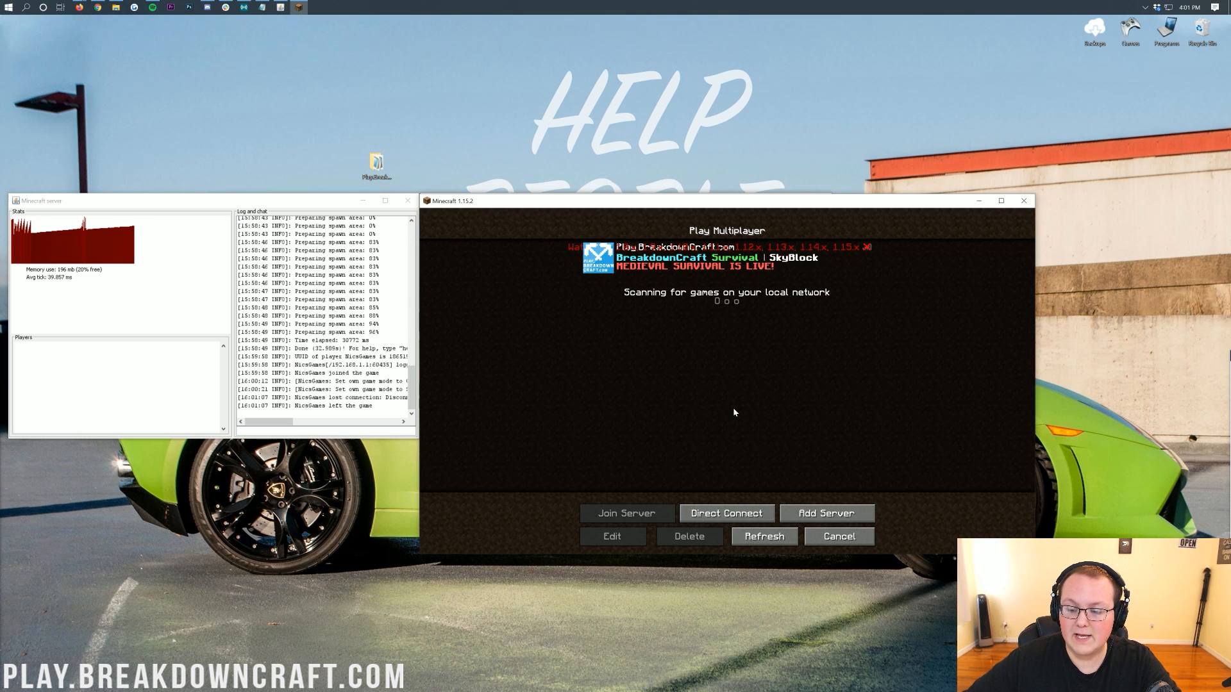
left_click(736, 516)
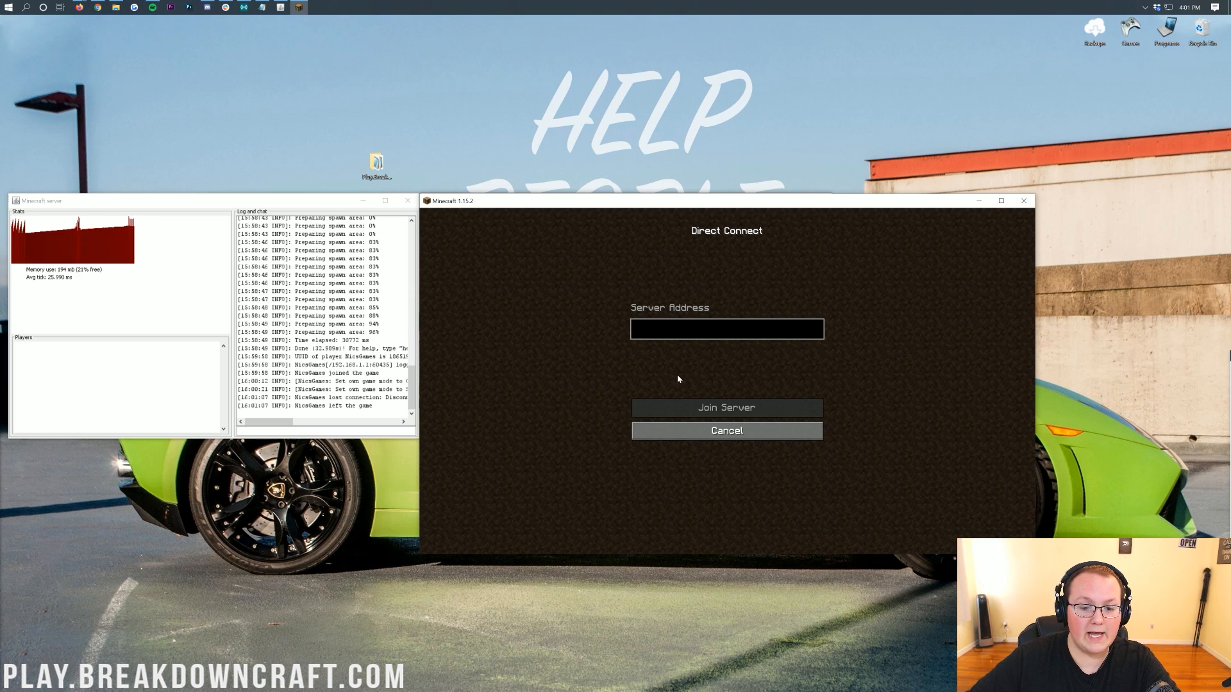
type("192.")
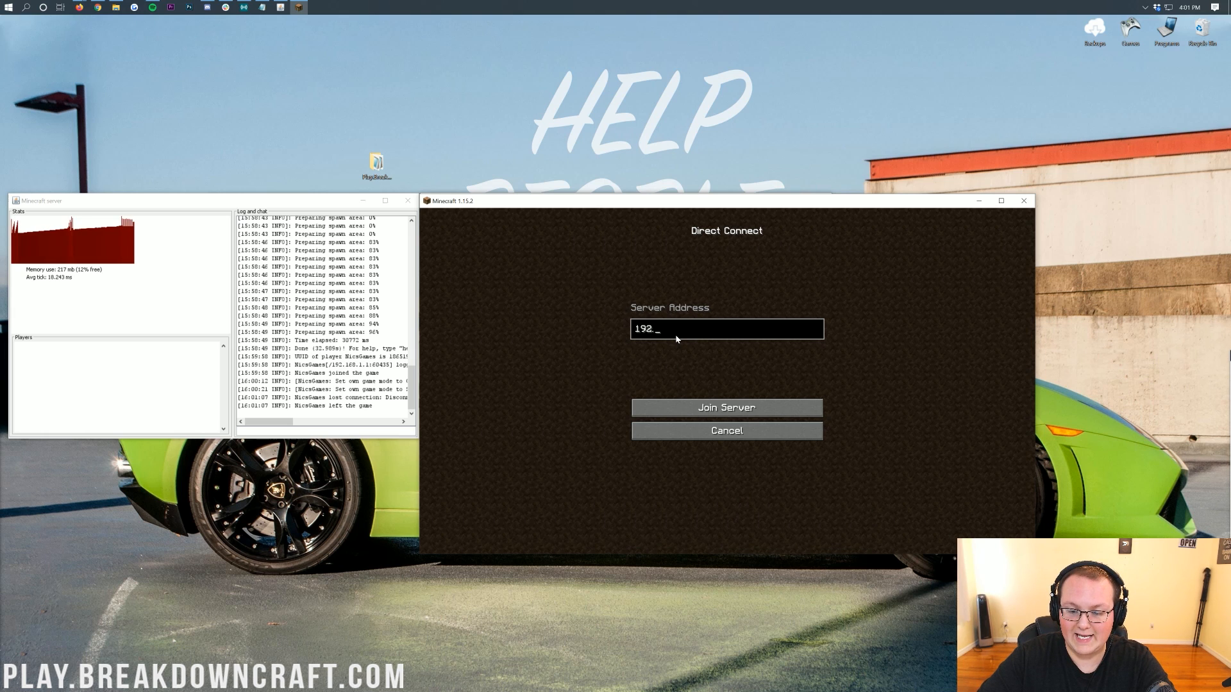
type("168.1.123")
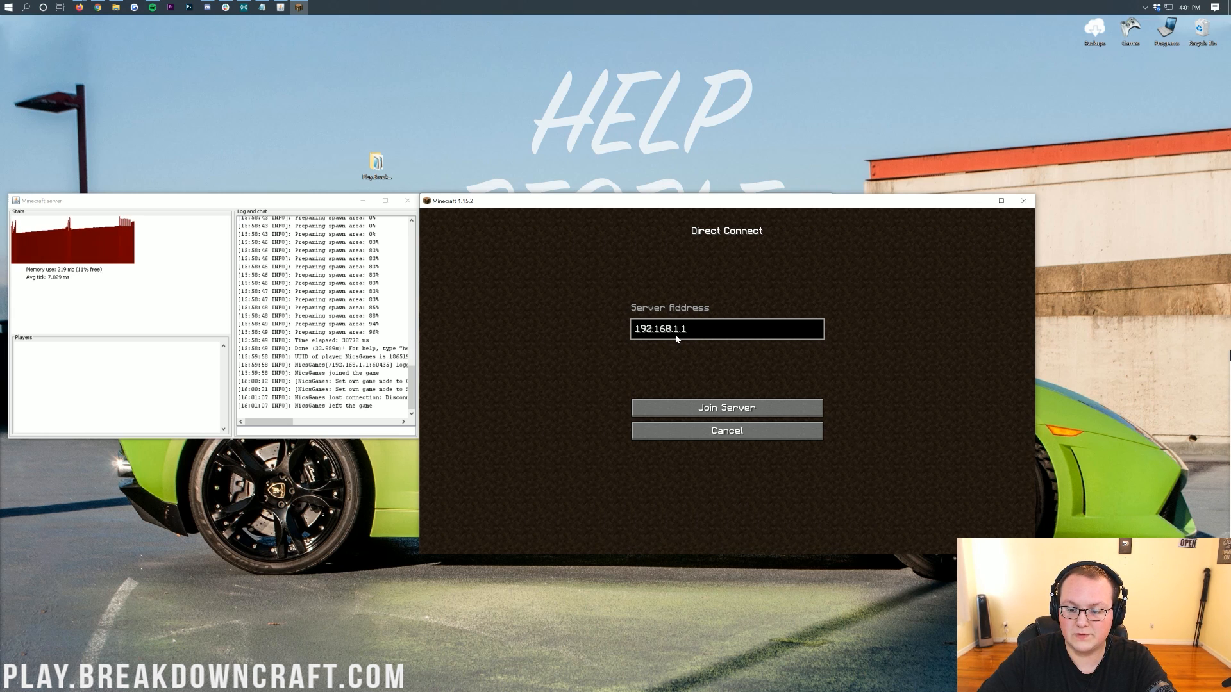
key("Return")
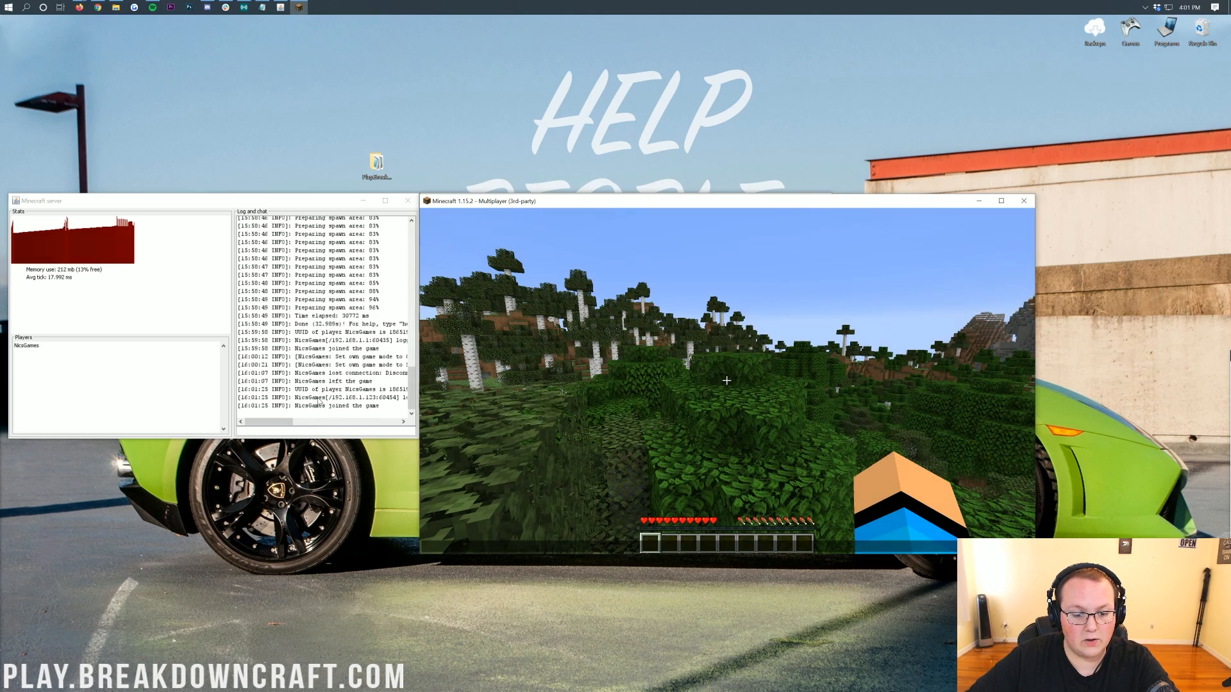
Walk around the world through the local connection to test the server.
left_click(638, 416)
key("w")
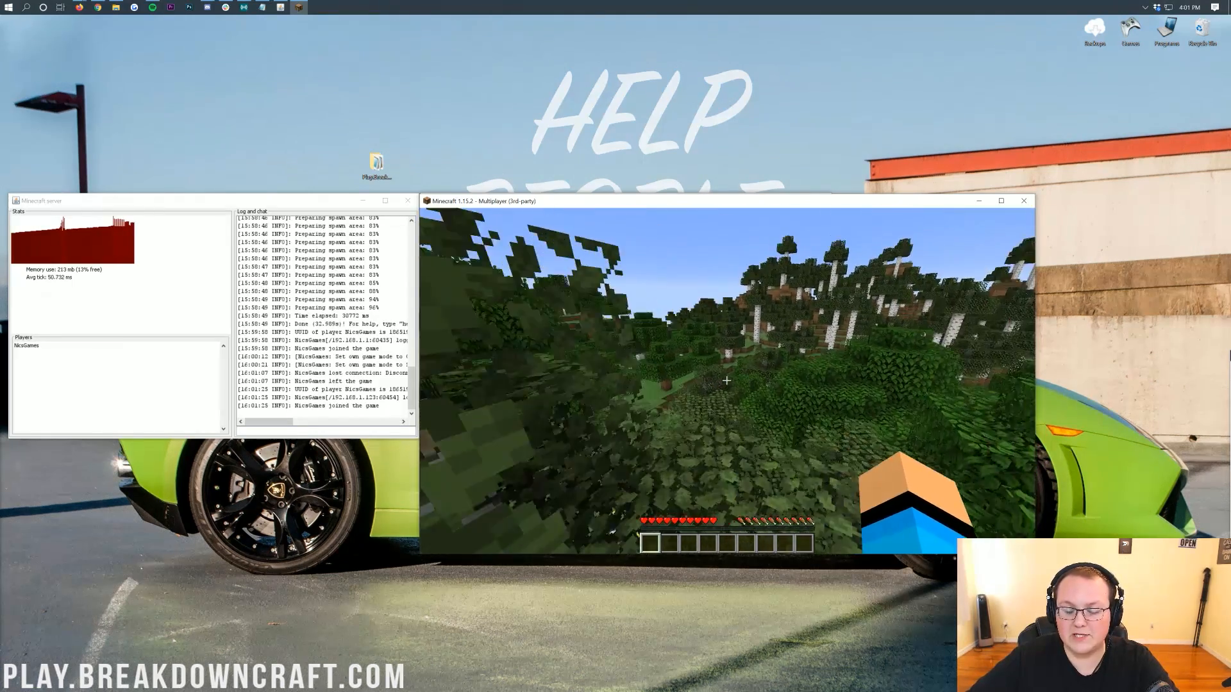
key("w")
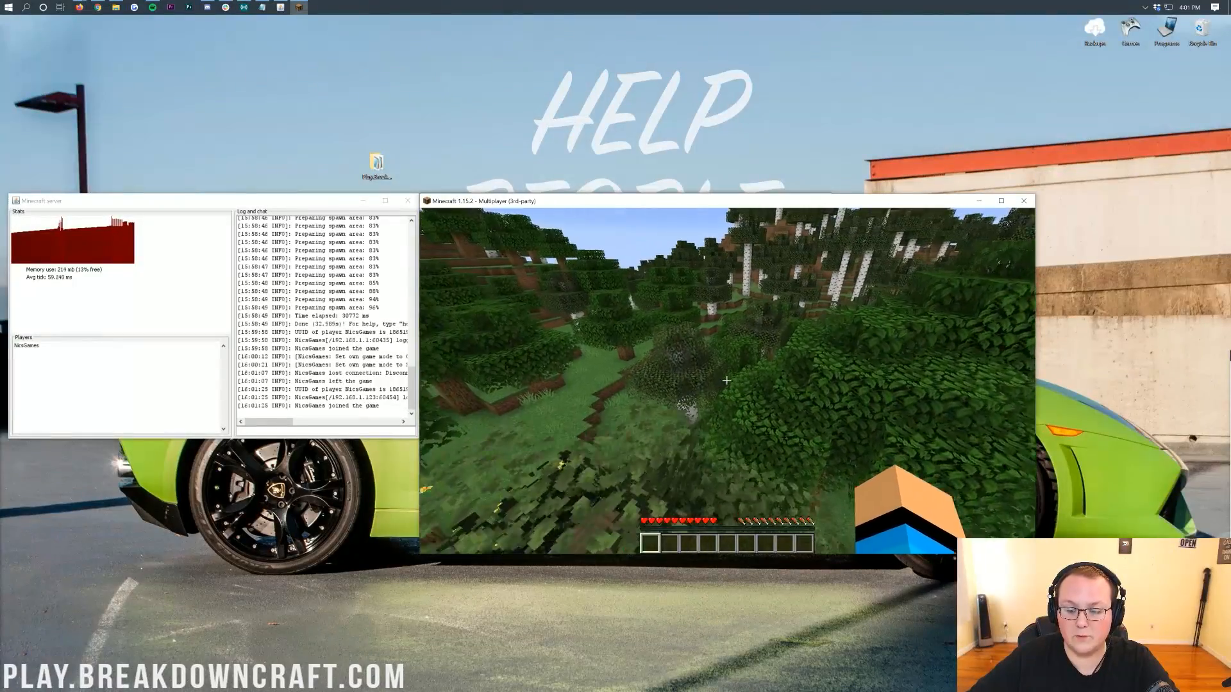
key("w")
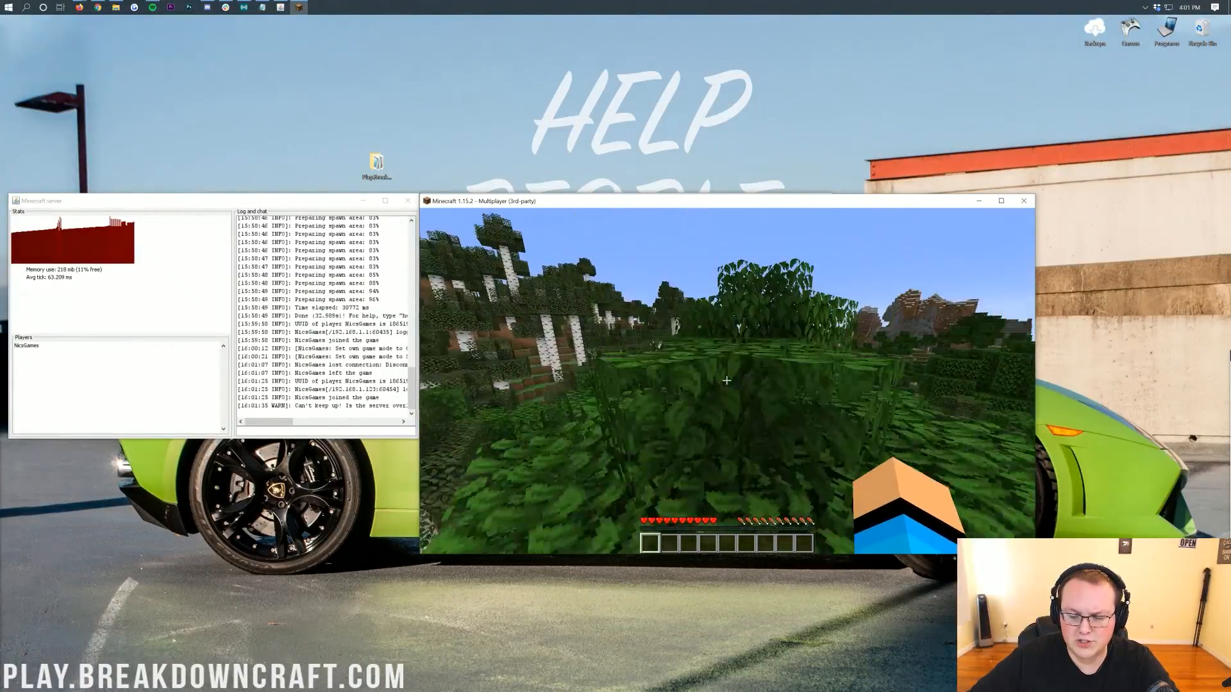
key("w")
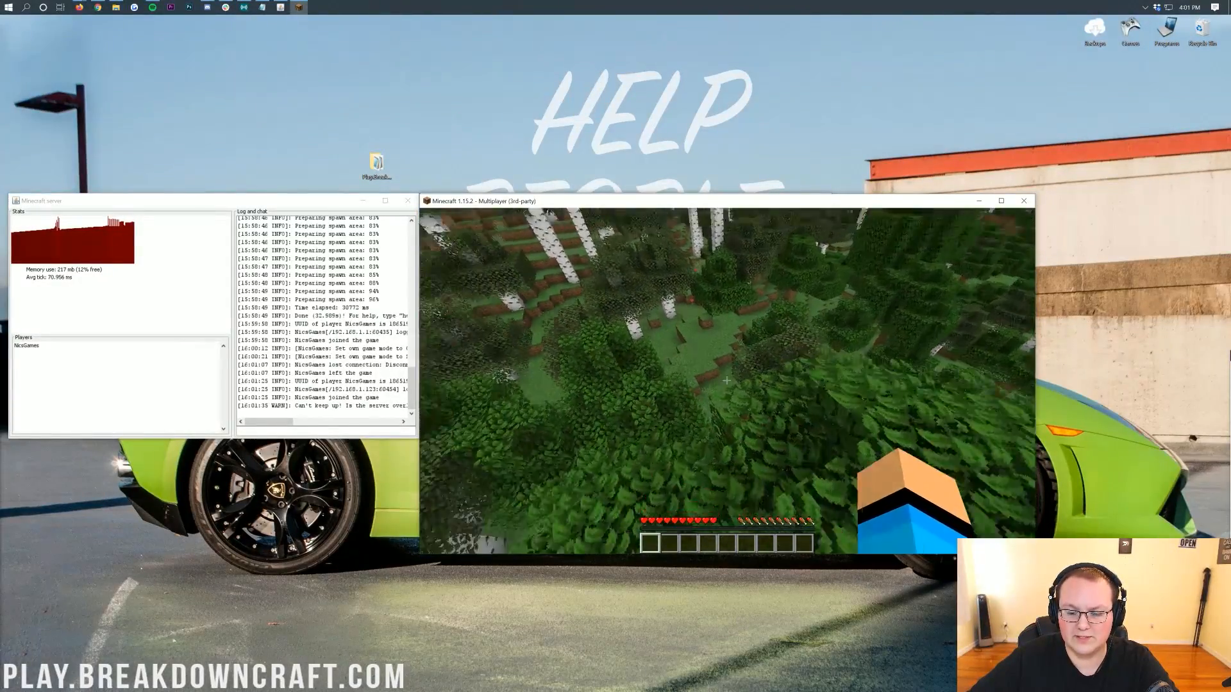
key("w")
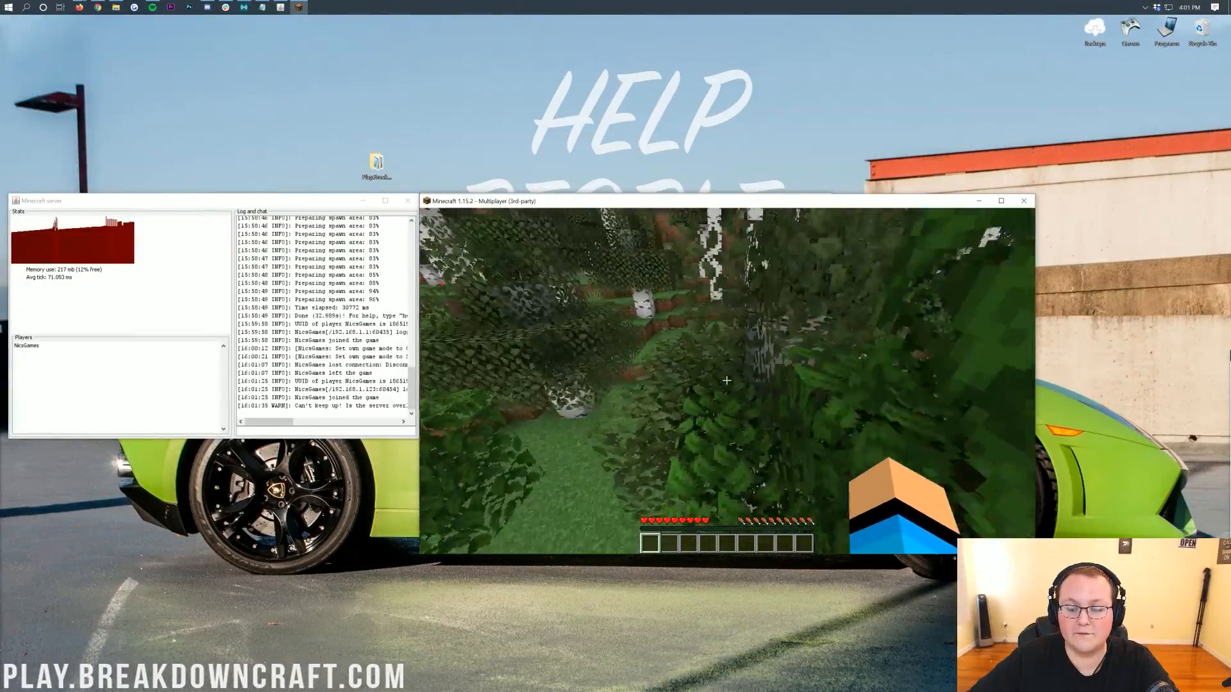
key("w")
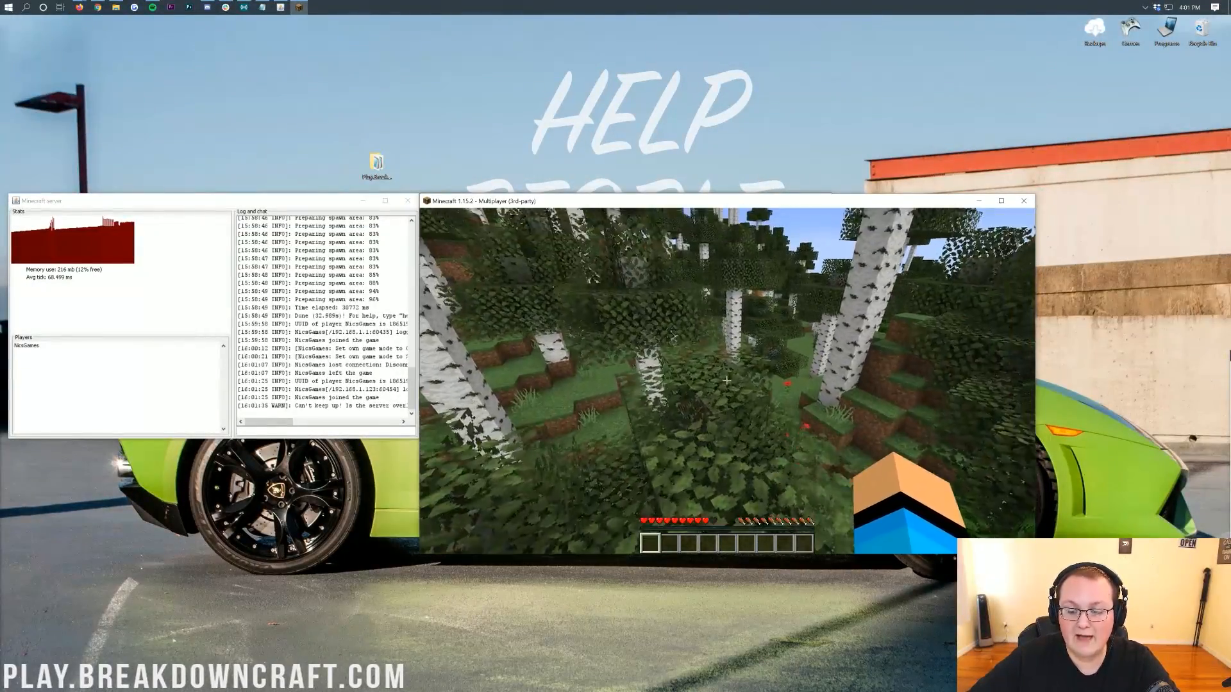
key("w")
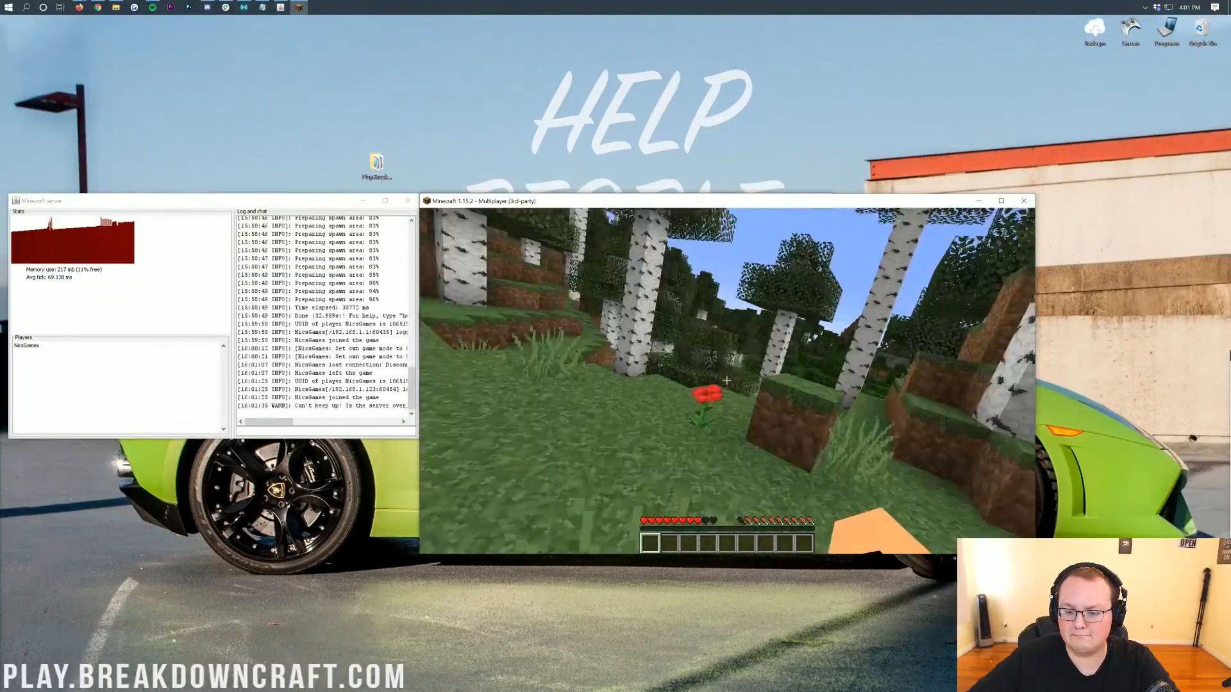
key("w")
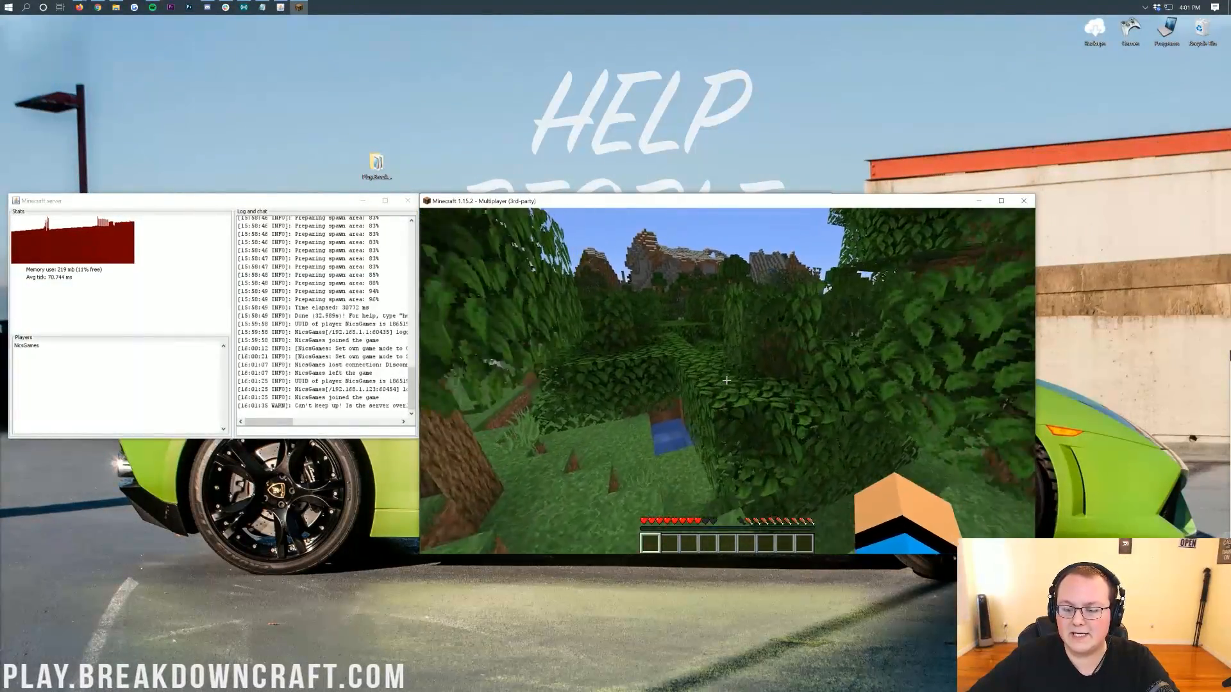
key("w")
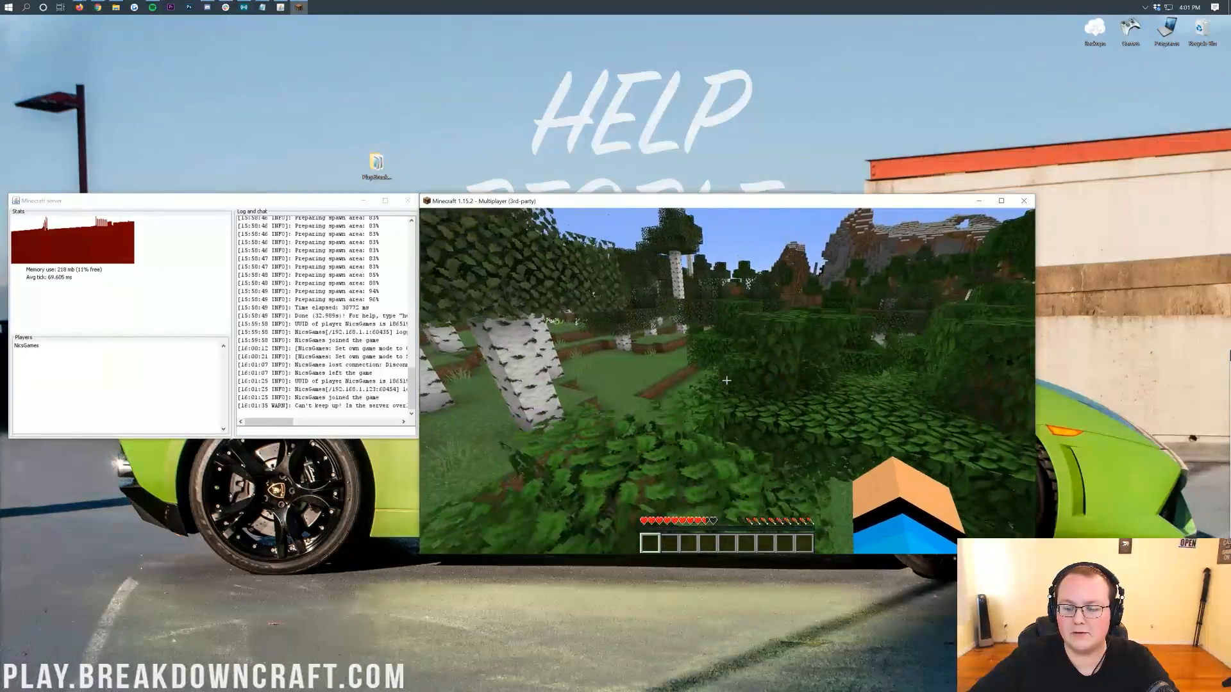
key("w")
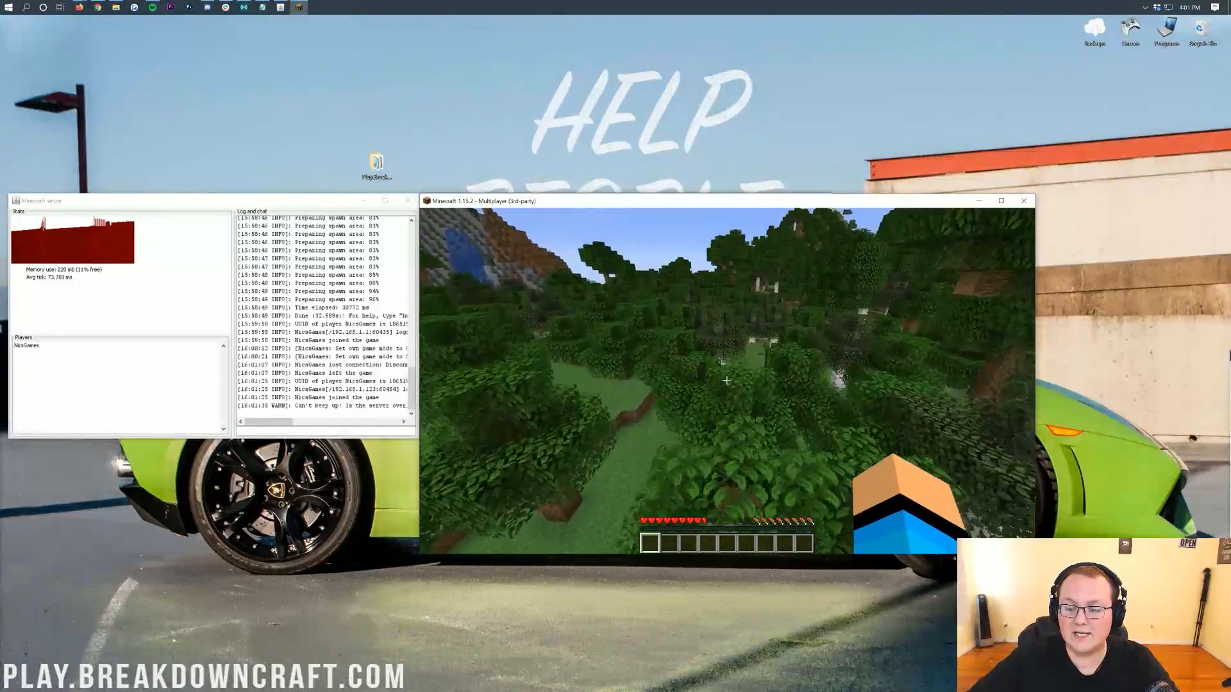
key("w")
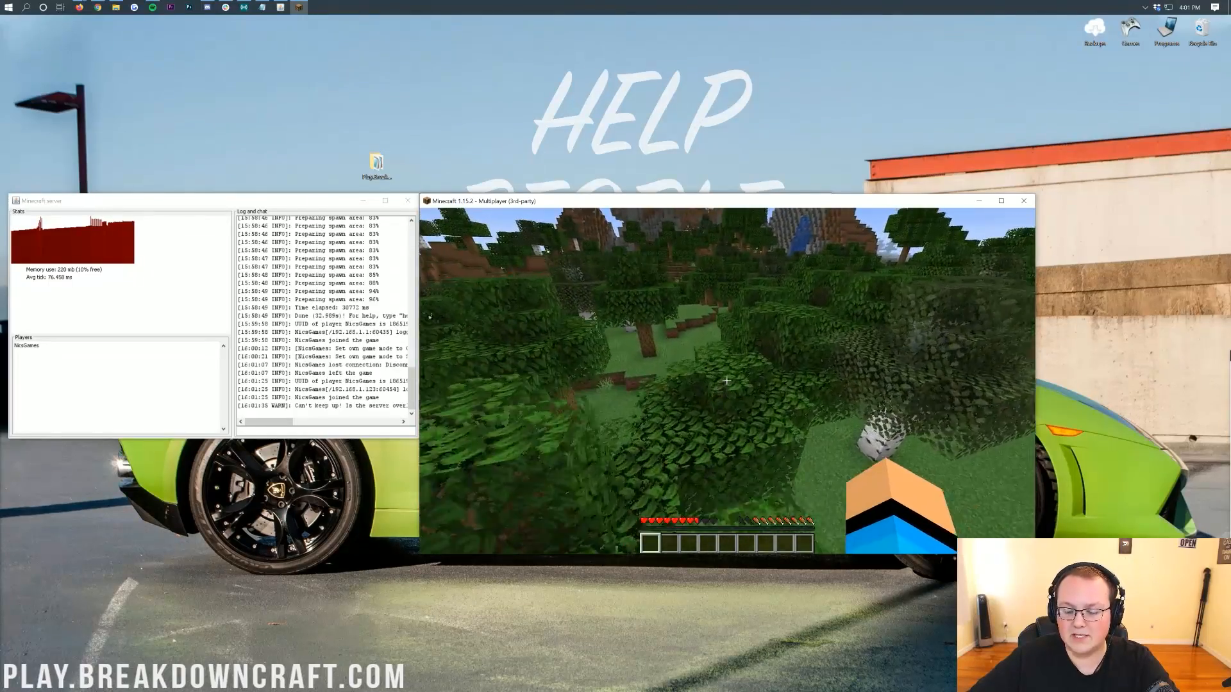
key("w")
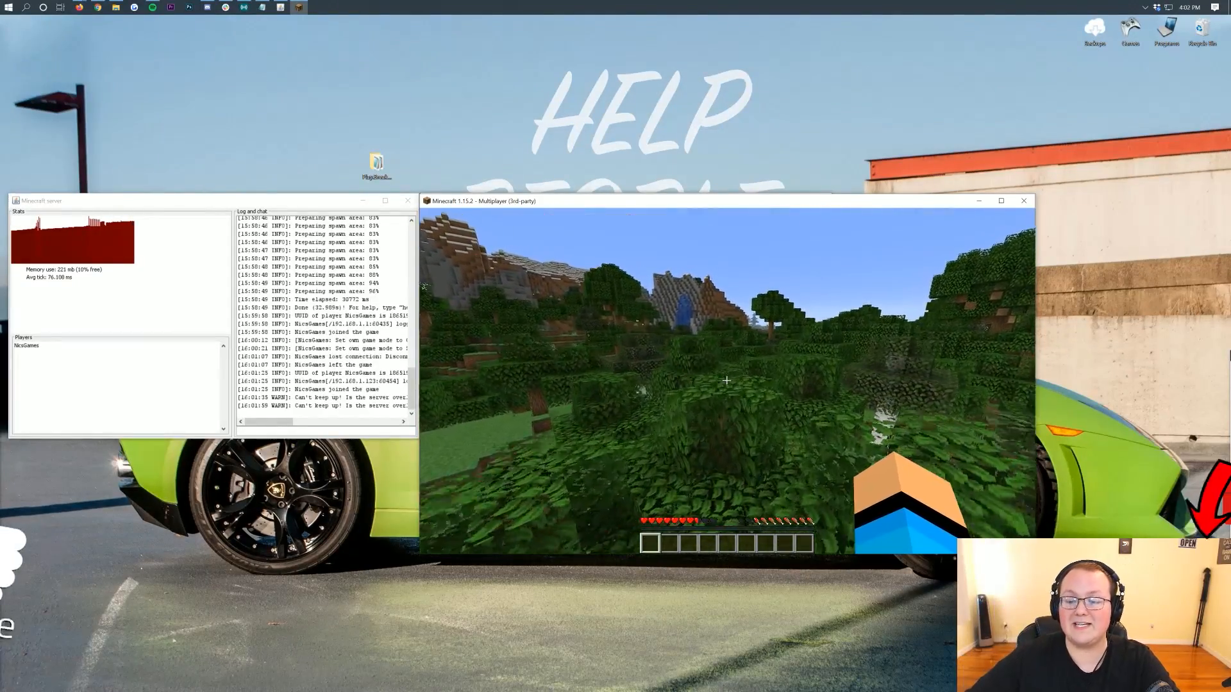
key("w")
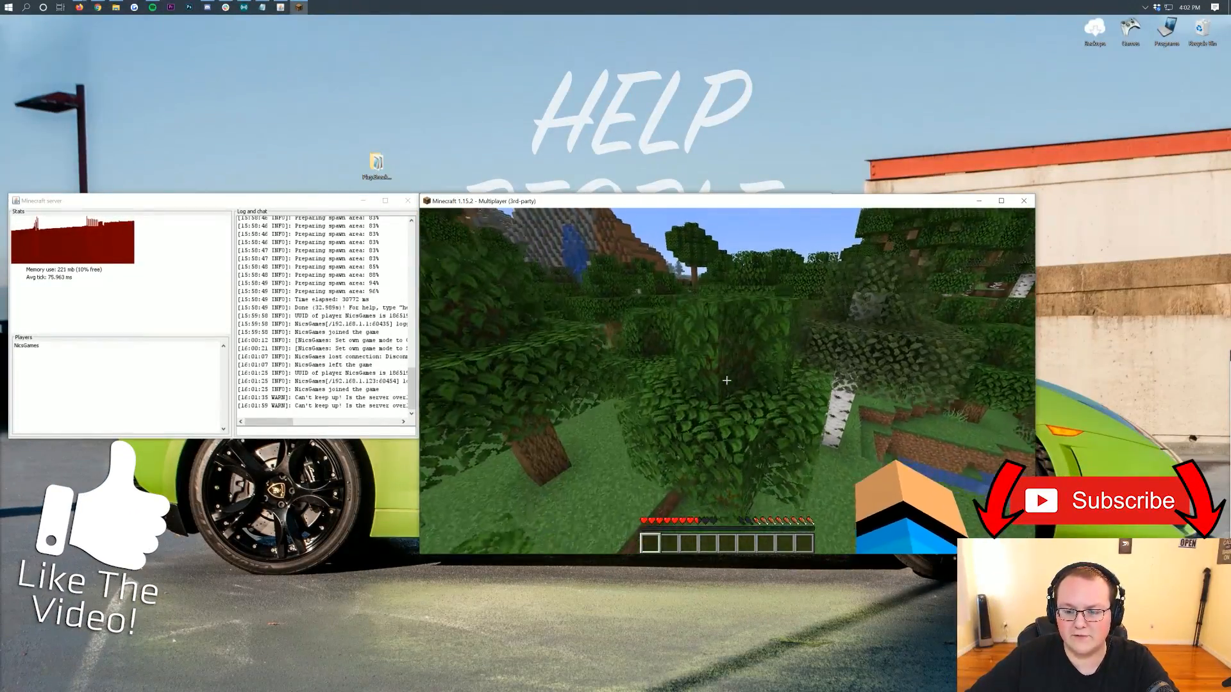
key("w")
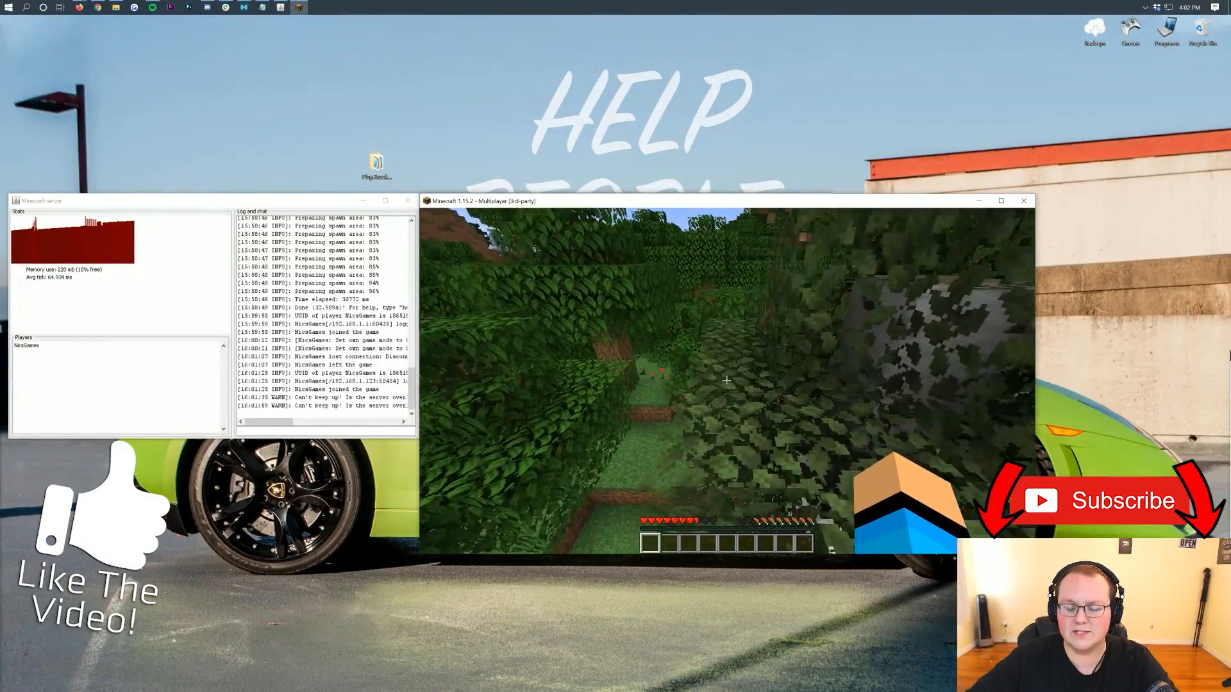
key("w")
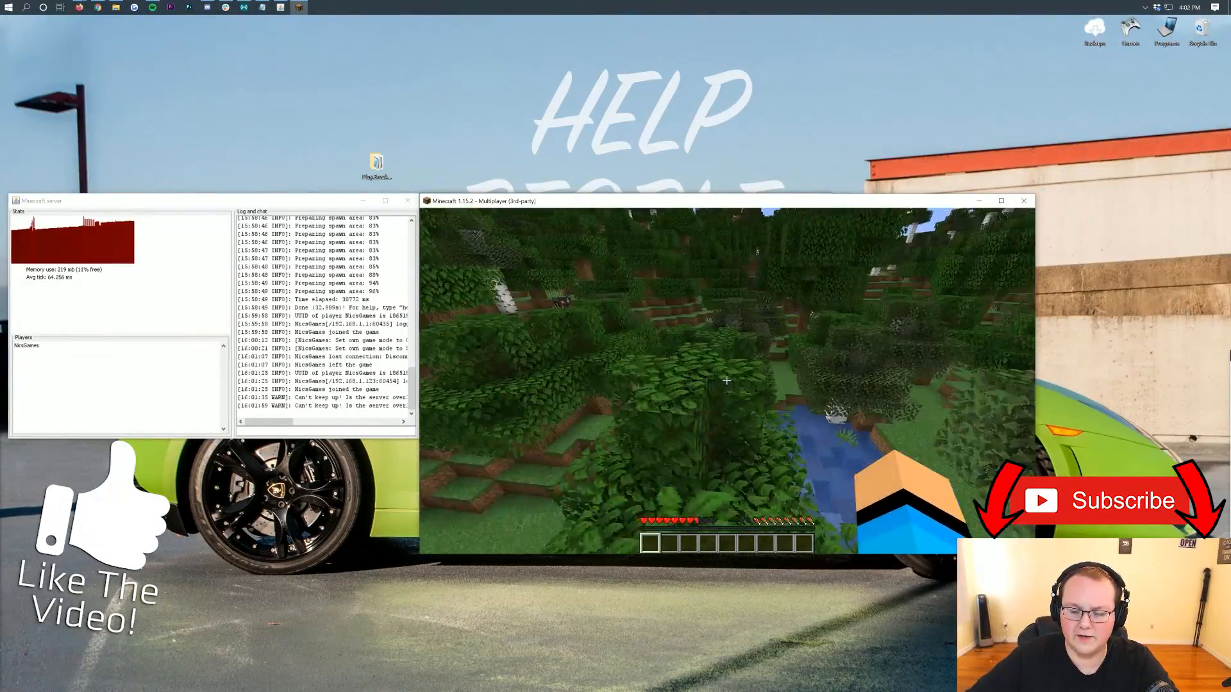
key("w")
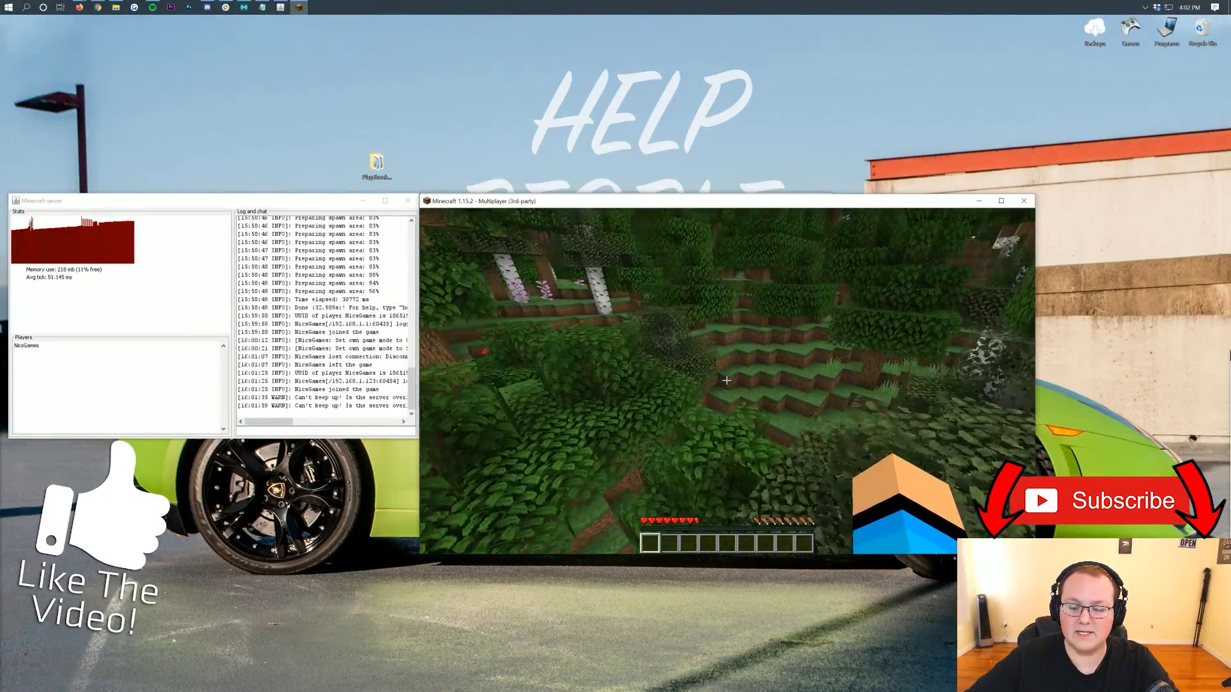
key("w")
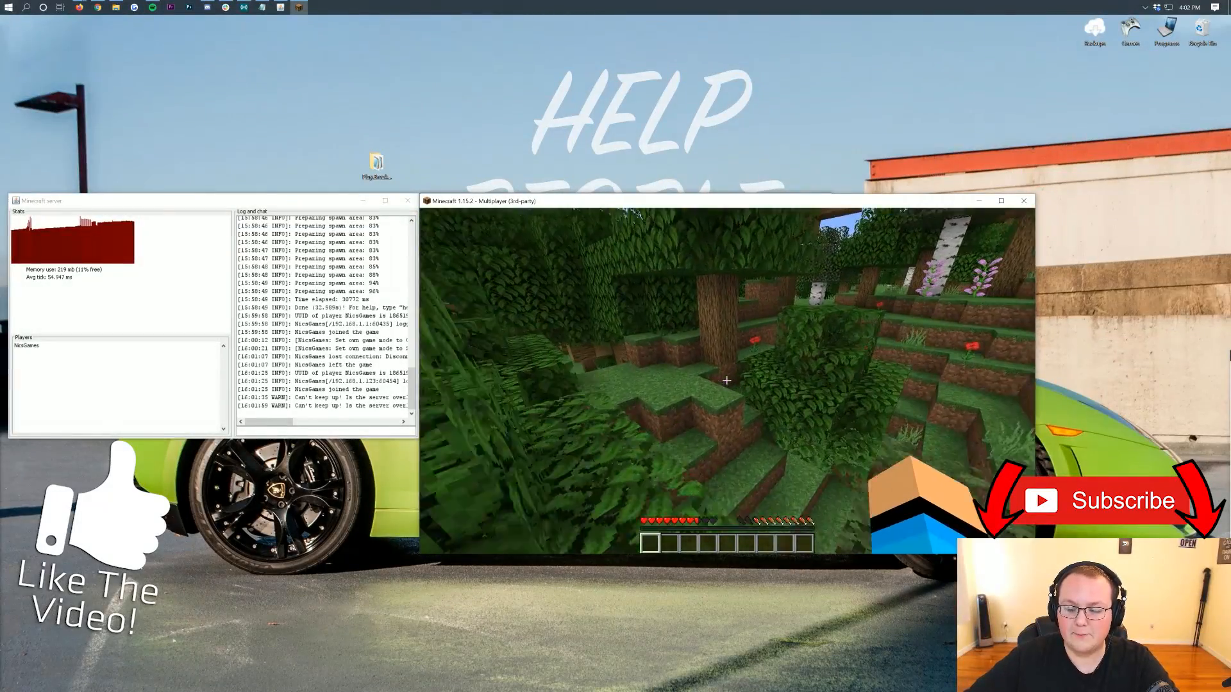
key("w")
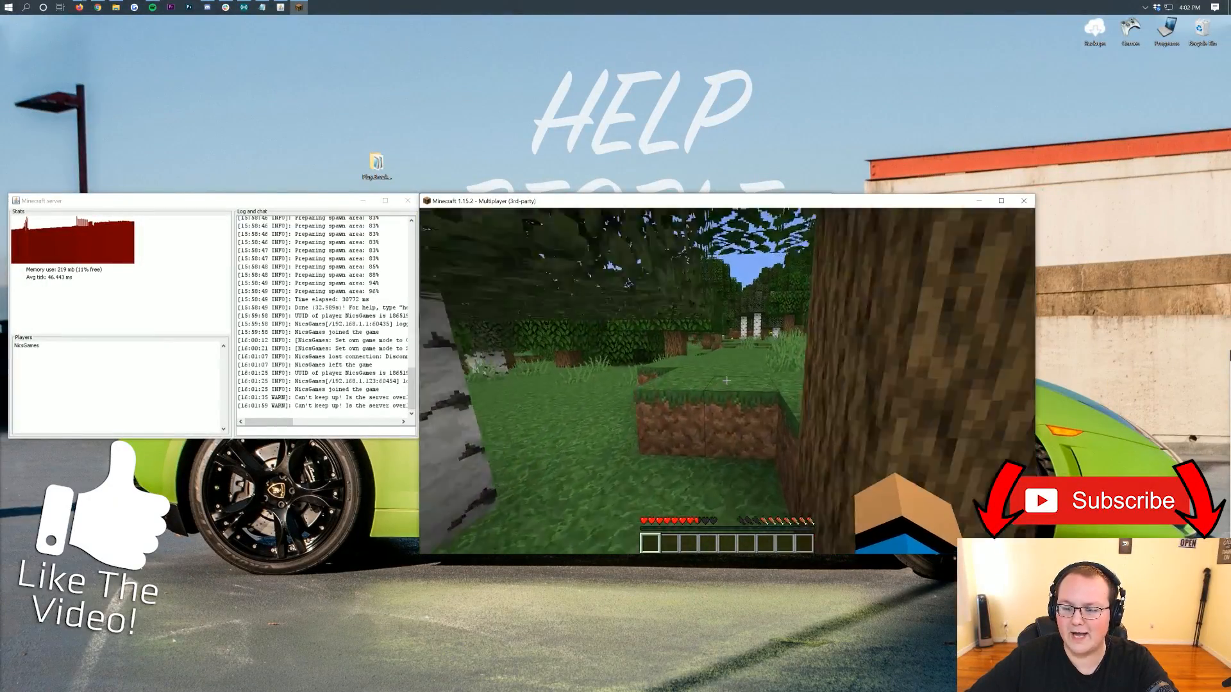
key("w")
key("w")
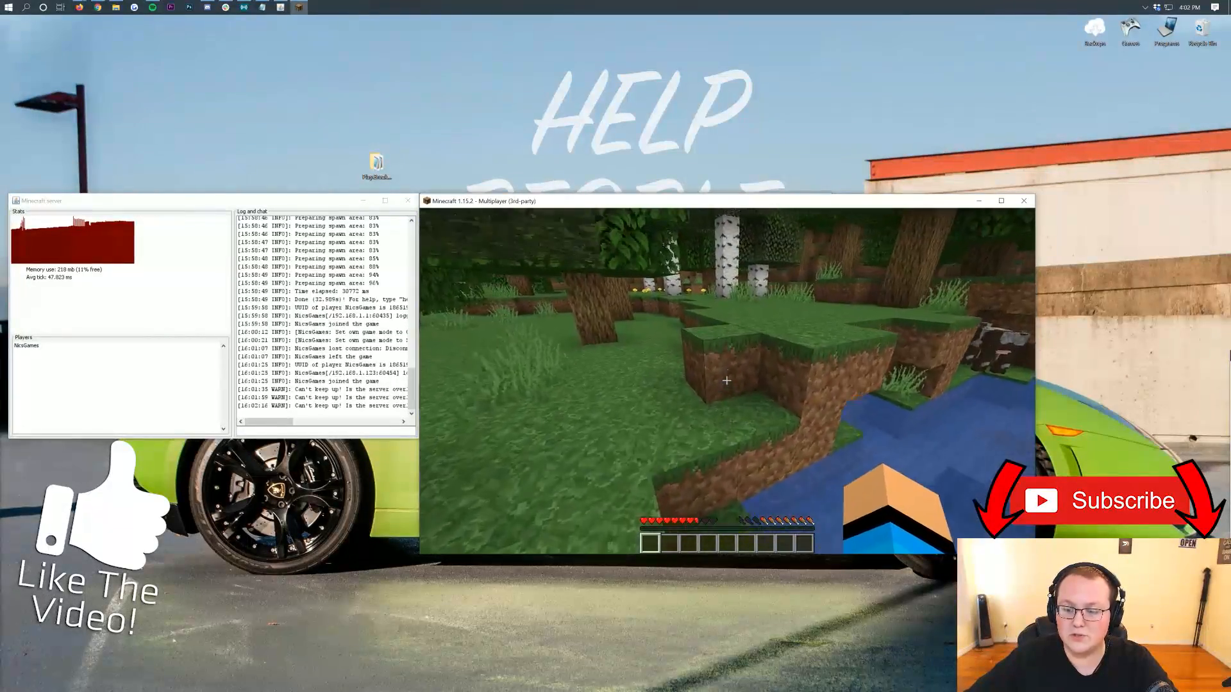
key("w")
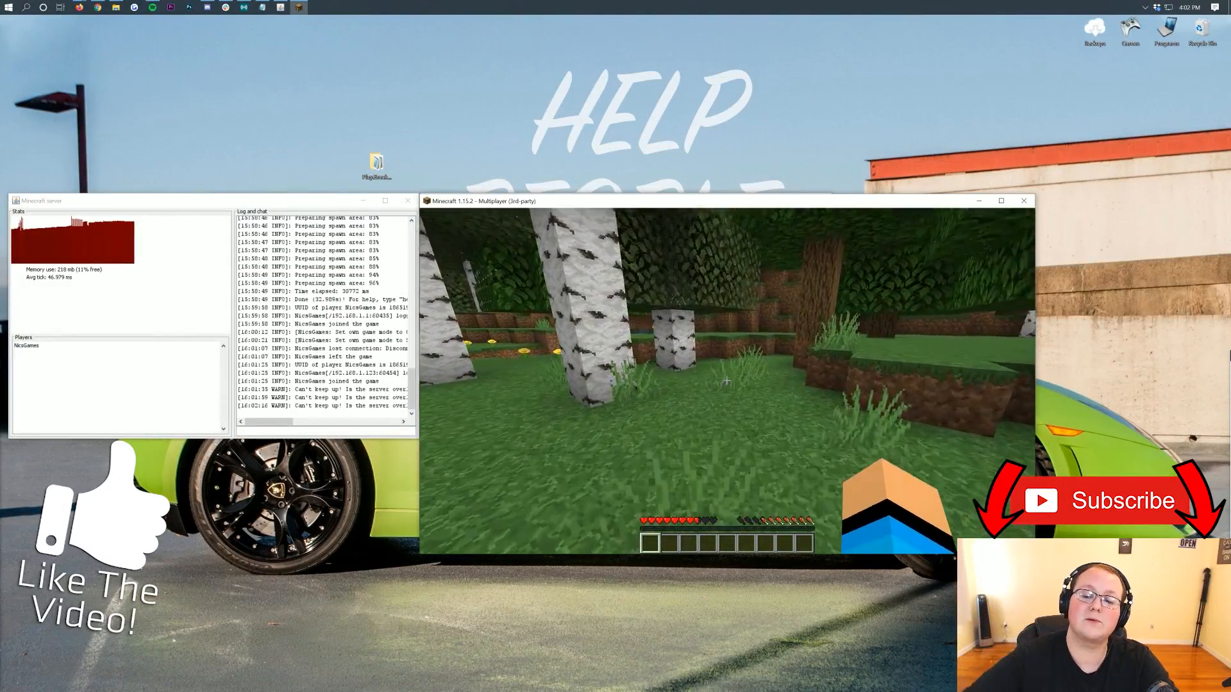
key("w")
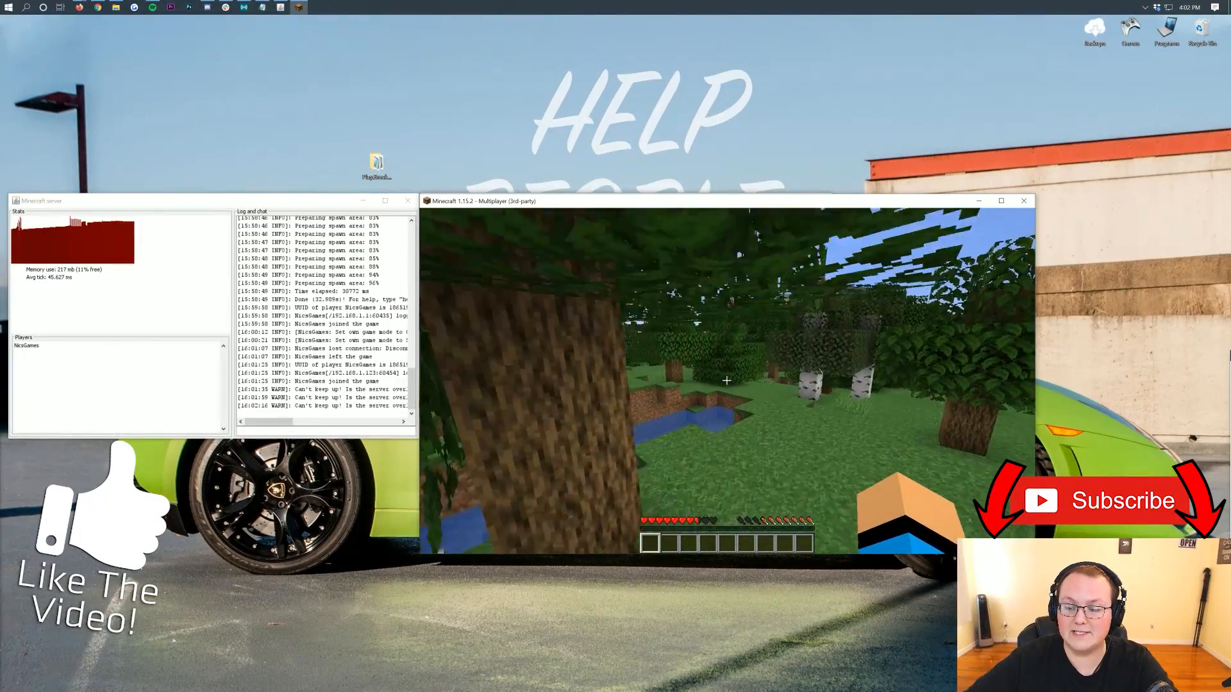